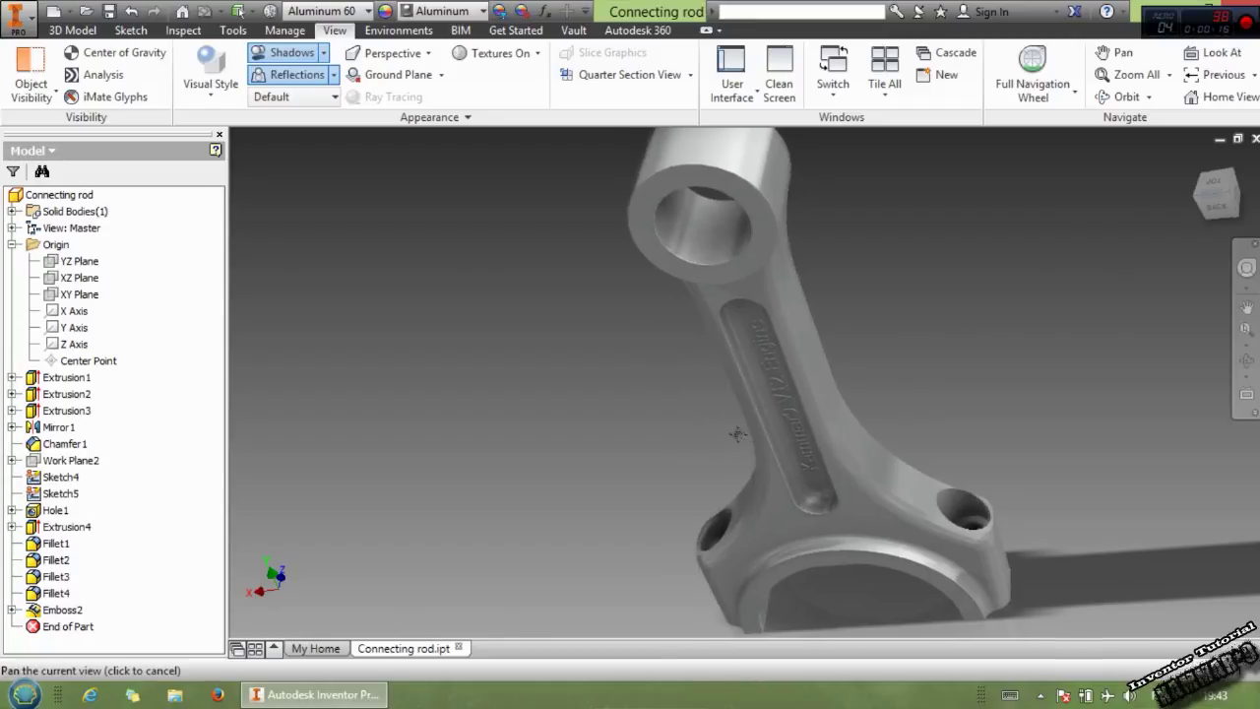
Step: Examine the embossed text in the connecting rod's recess from the back view and close the part
{"action": "middle_click_drag", "start_coordinate": [729, 450], "coordinate": [660, 443]}
{"action": "left_click", "coordinate": [1199, 212]}
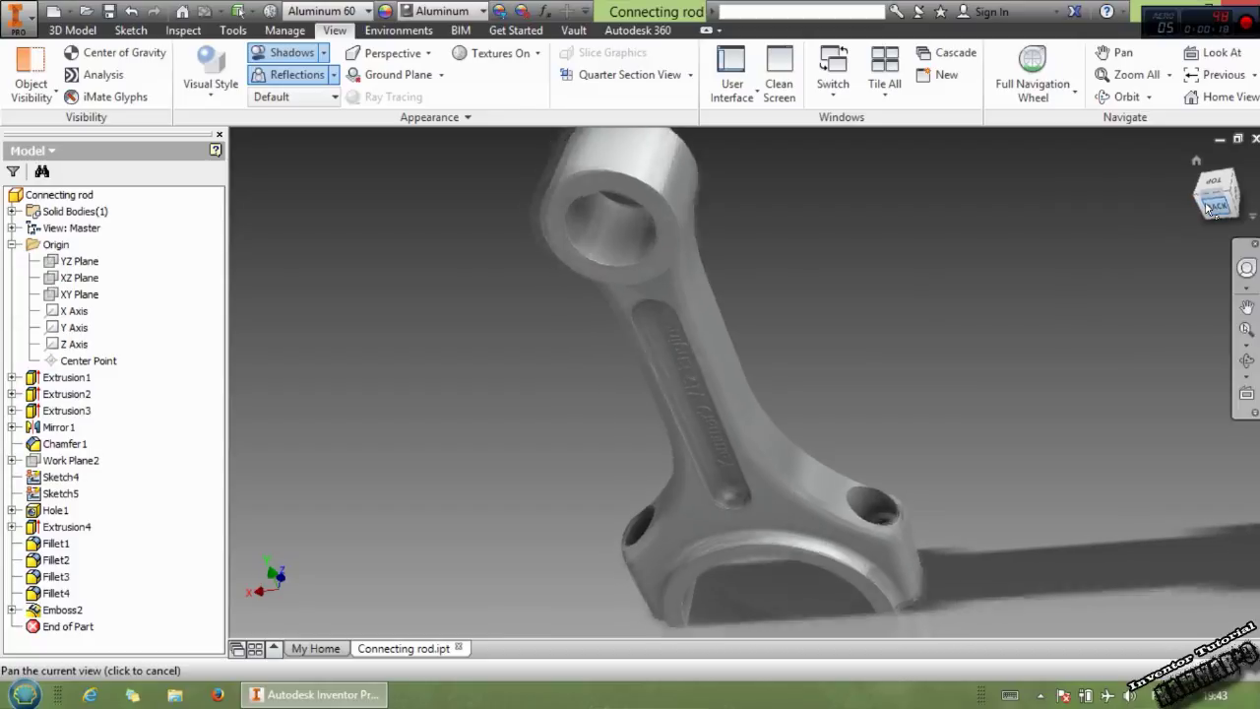
{"action": "scroll", "coordinate": [727, 412], "scroll_direction": "up", "scroll_amount": 10}
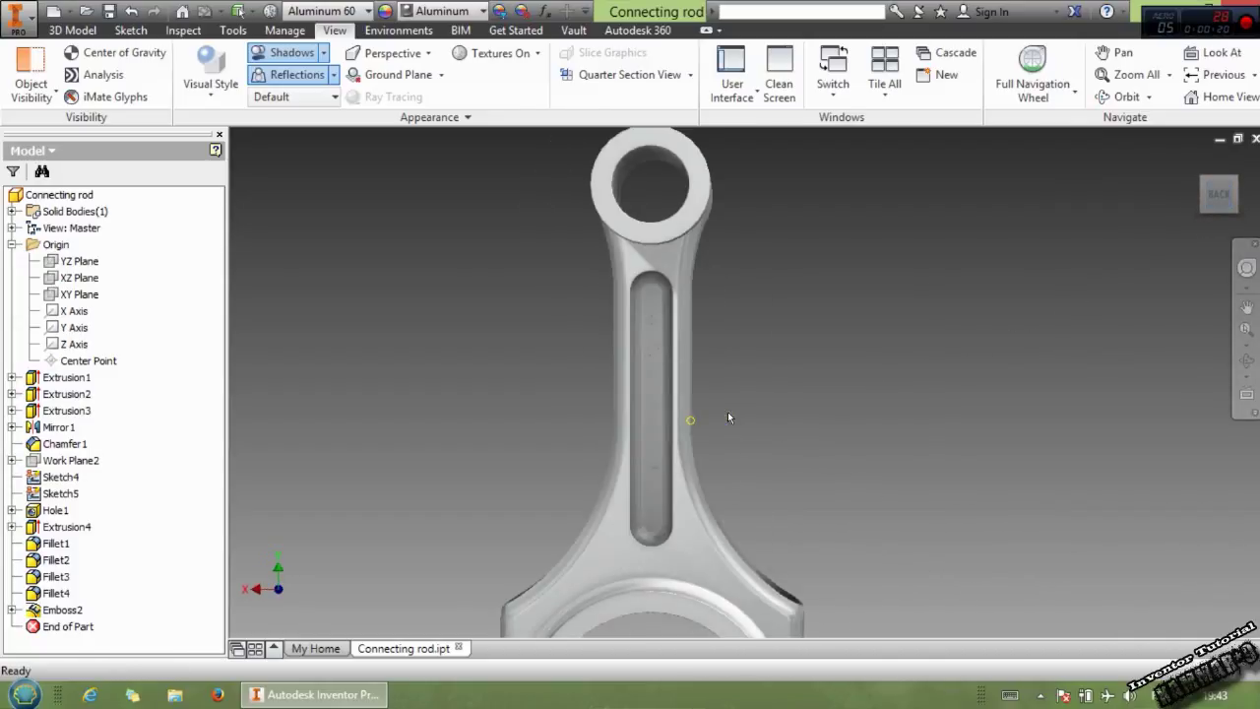
{"action": "scroll", "coordinate": [768, 330], "scroll_direction": "up", "scroll_amount": 4}
{"action": "middle_click_drag", "start_coordinate": [743, 448], "coordinate": [806, 450]}
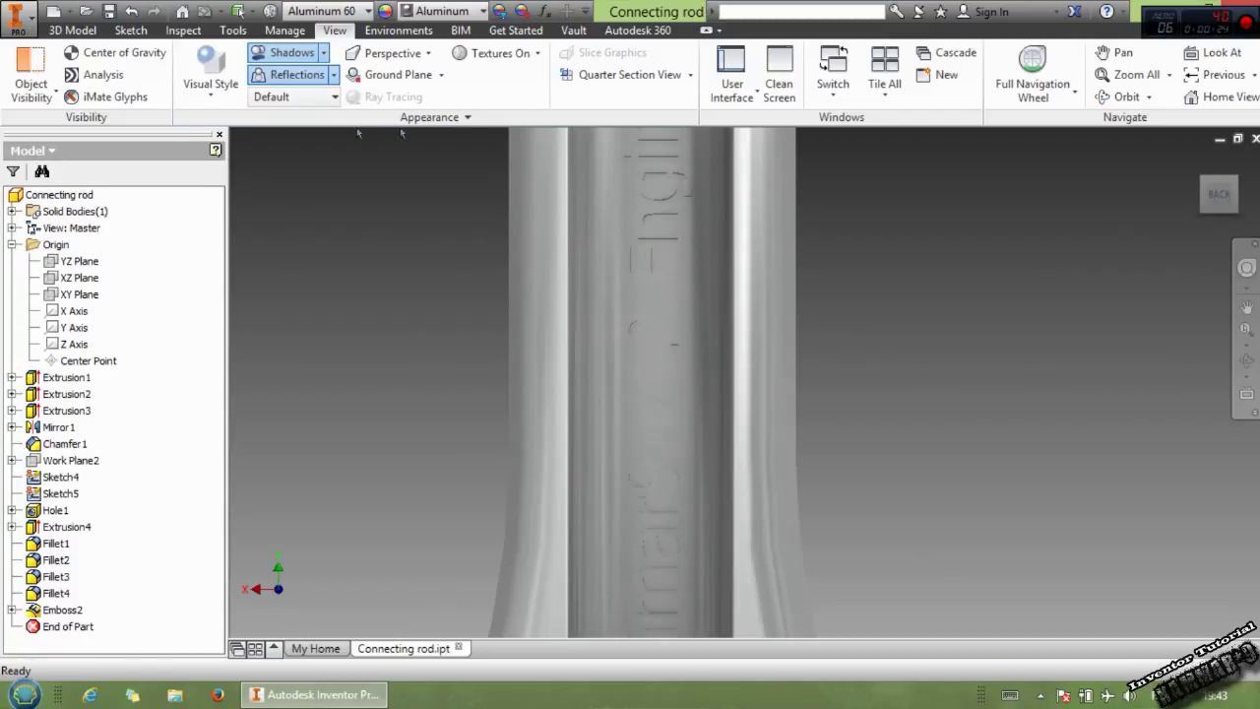
{"action": "left_click", "coordinate": [1255, 138]}
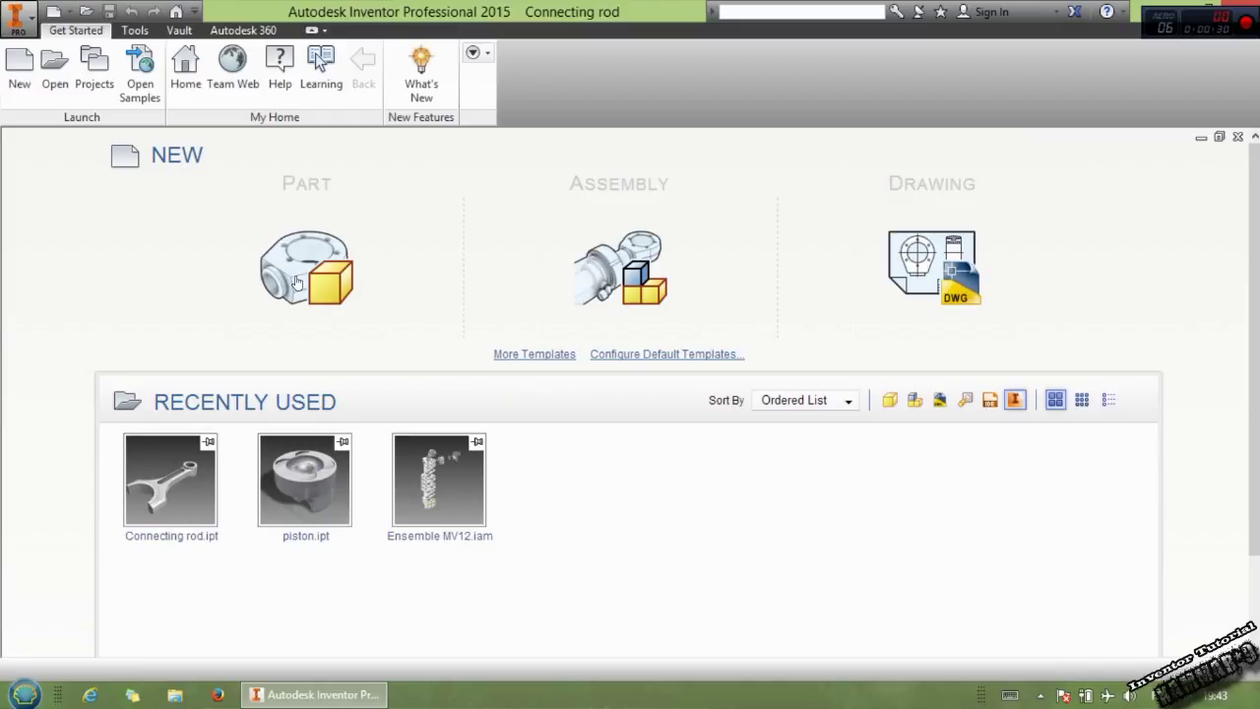
Step: Check the default template's units and drawing standard without changing them, and create a new part
{"action": "left_click", "coordinate": [641, 355]}
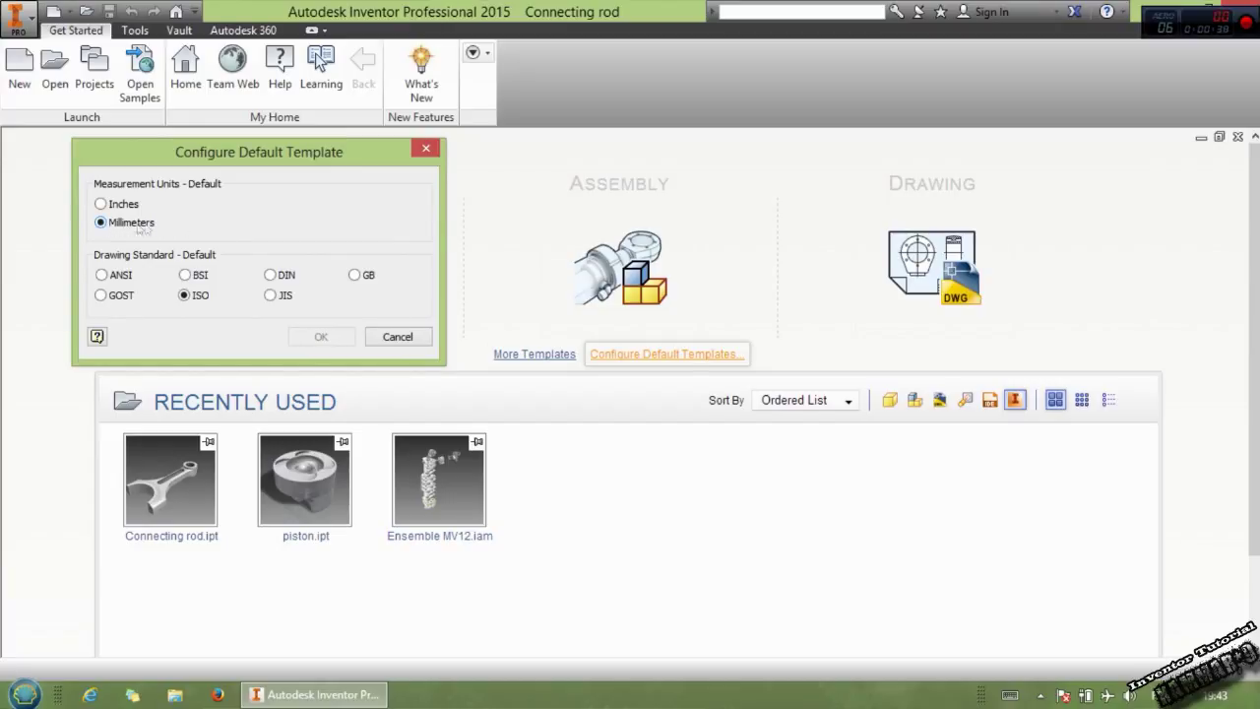
{"action": "left_click", "coordinate": [395, 343]}
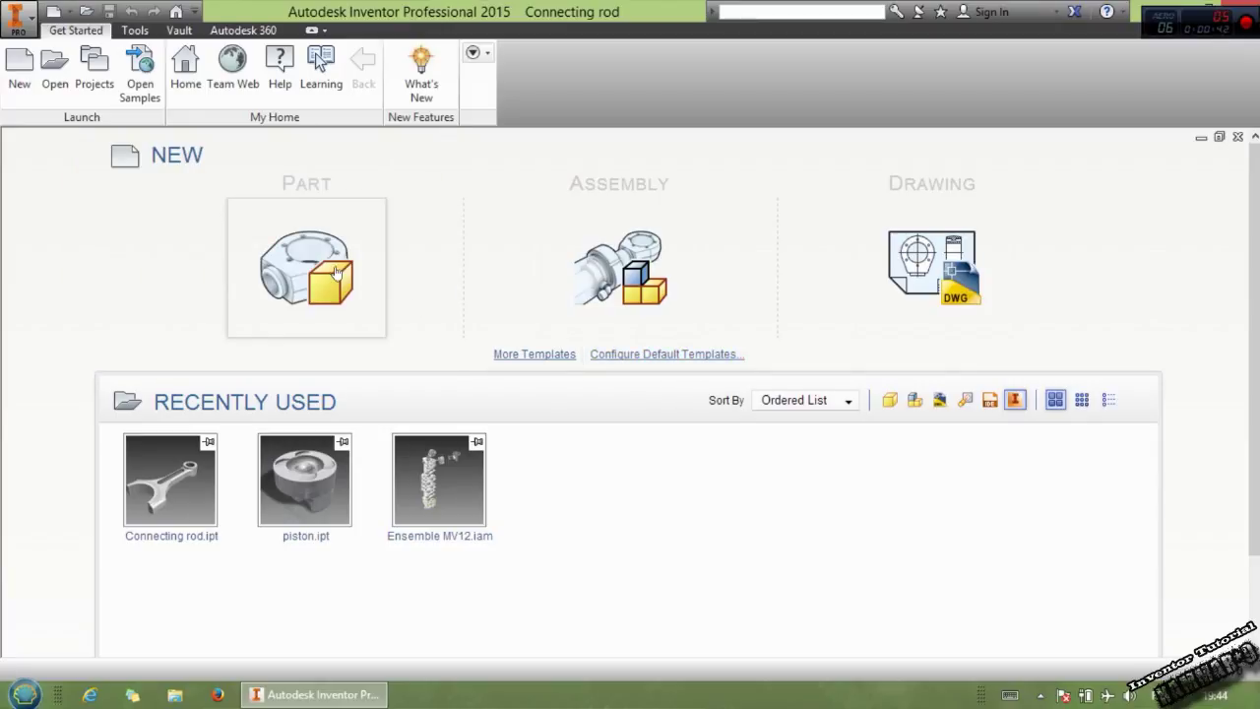
{"action": "left_click", "coordinate": [306, 246]}
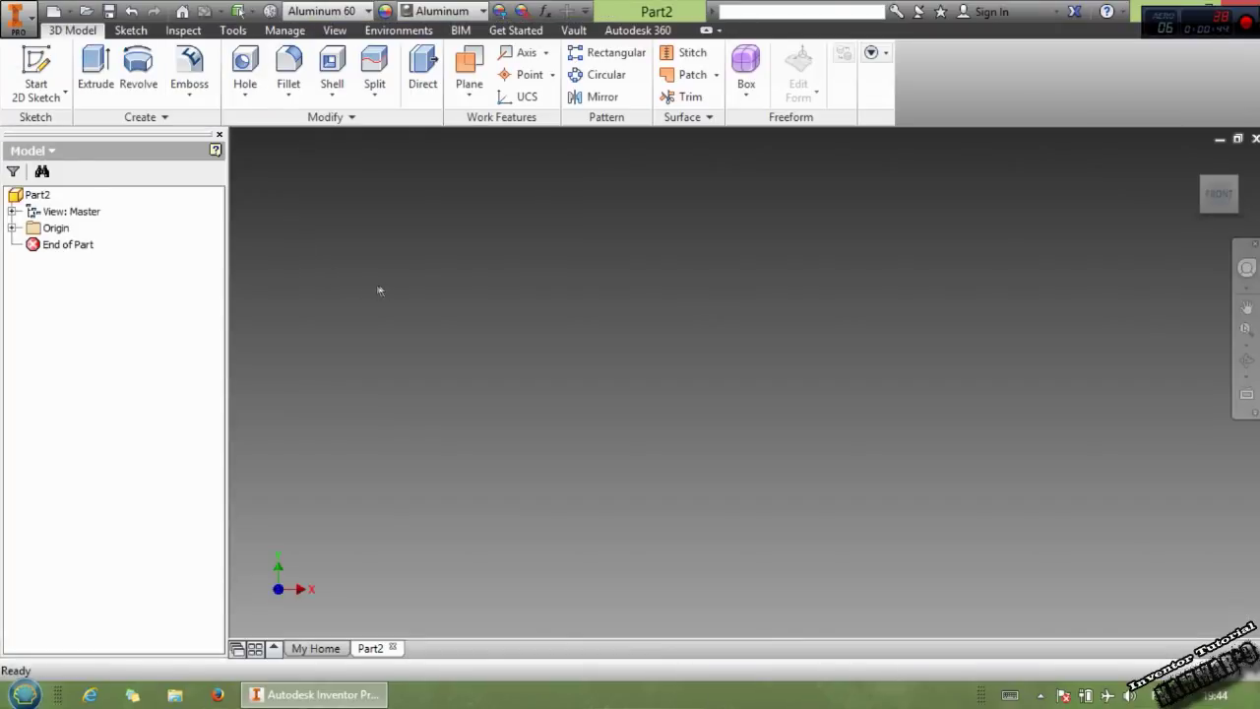
Step: Start a 2D sketch on the origin's XY plane
{"action": "left_click", "coordinate": [11, 227]}
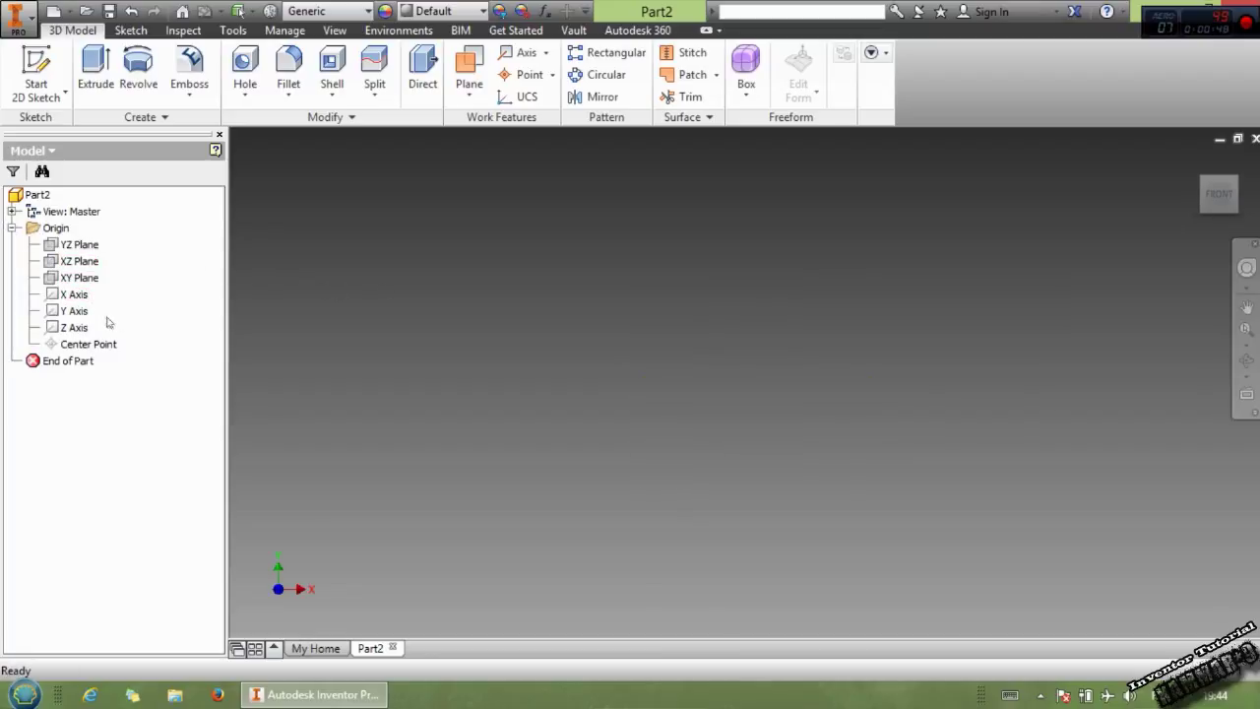
{"action": "left_click", "coordinate": [80, 244]}
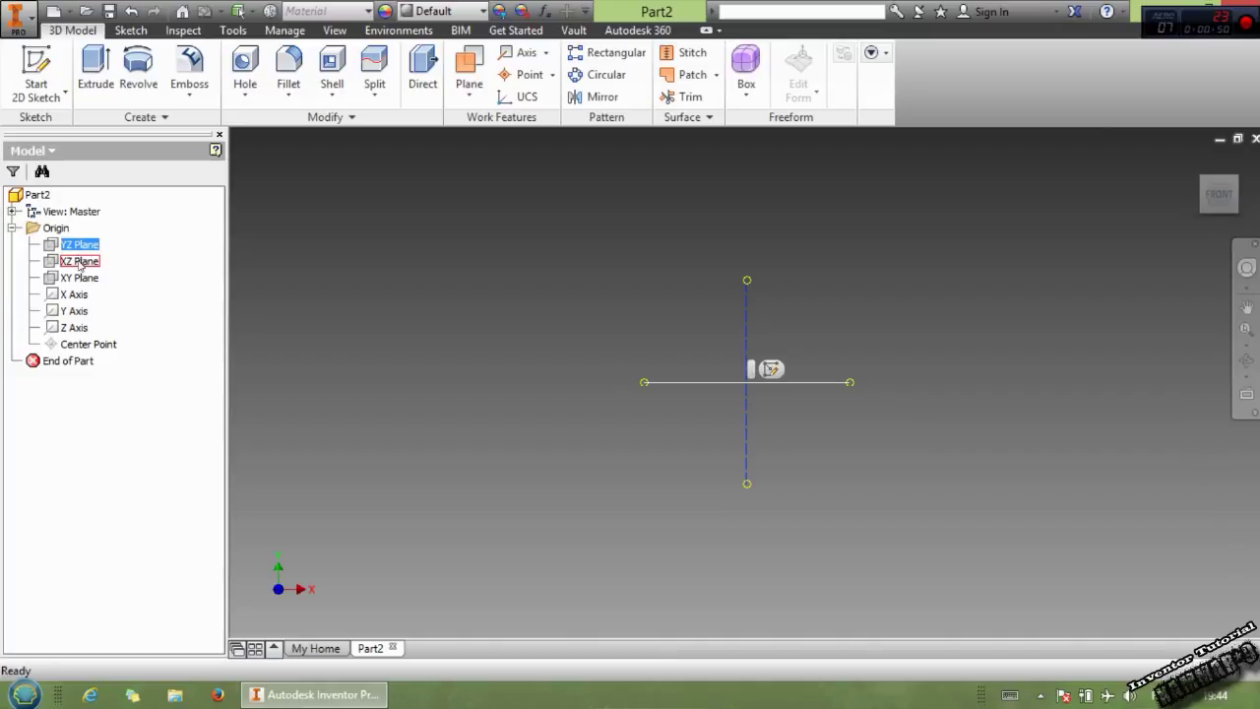
{"action": "left_click", "coordinate": [80, 277]}
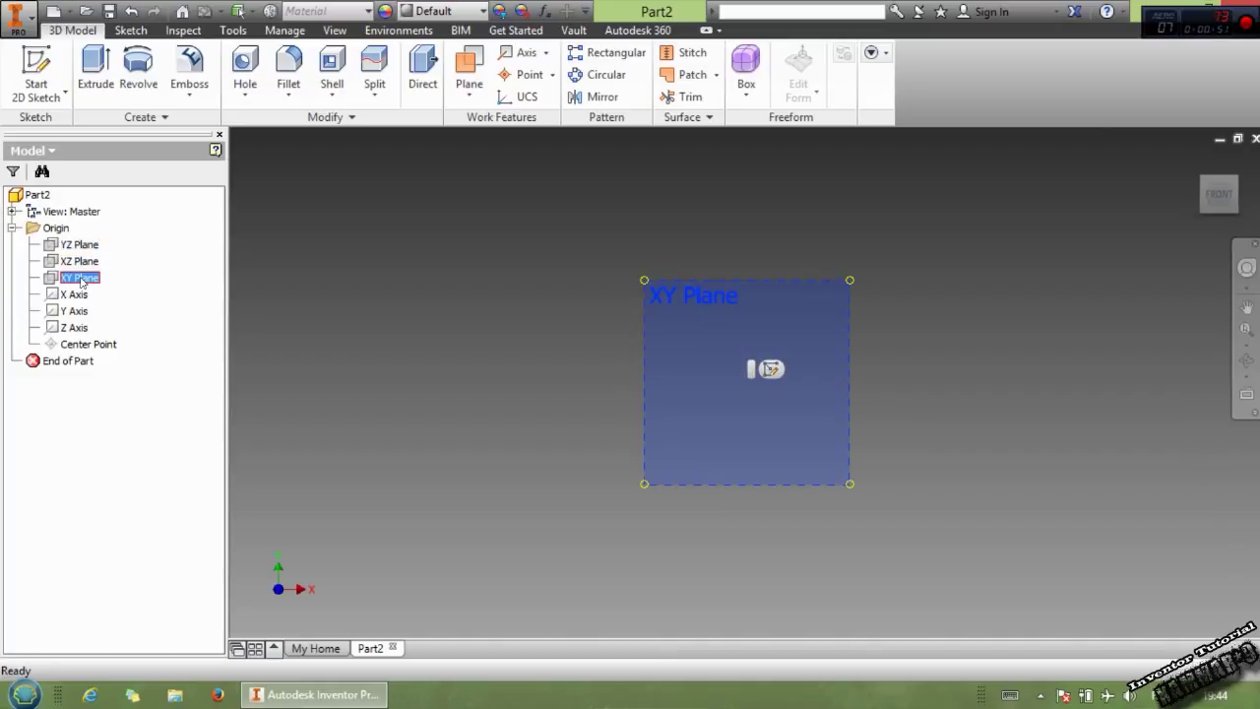
{"action": "left_click", "coordinate": [766, 369]}
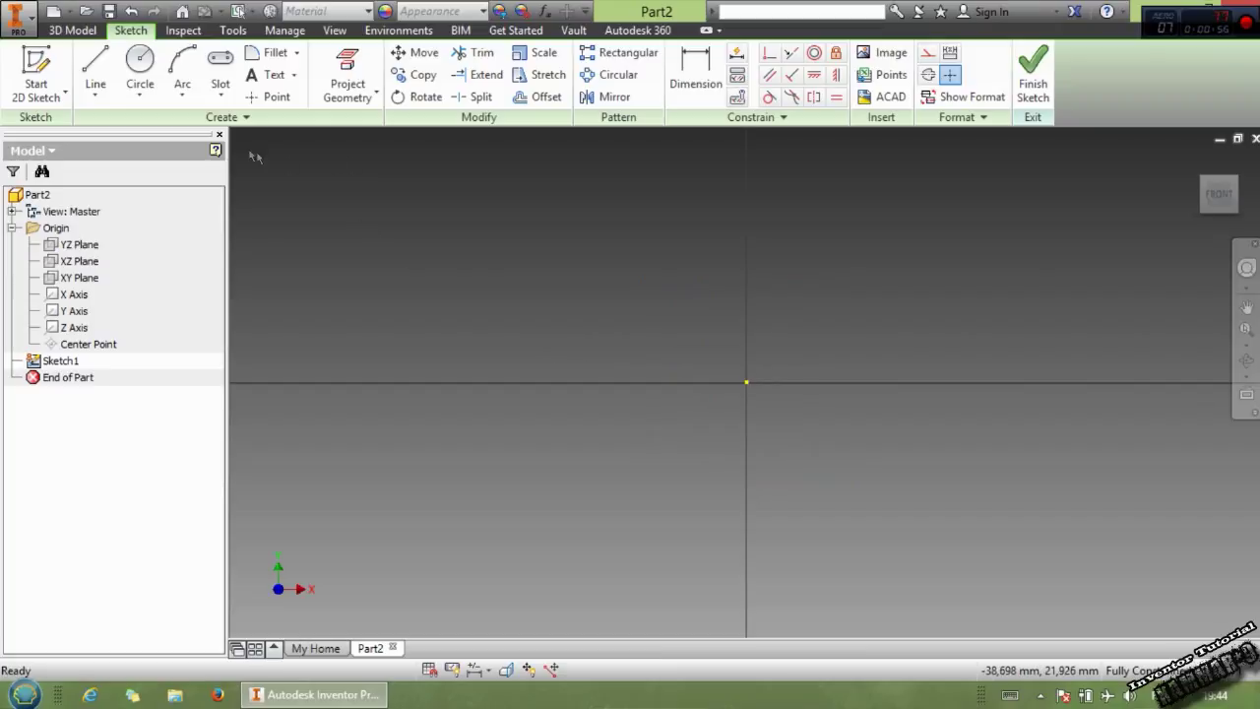
{"action": "left_click", "coordinate": [96, 67]}
{"action": "left_click", "coordinate": [745, 382]}
{"action": "left_click", "coordinate": [913, 388]}
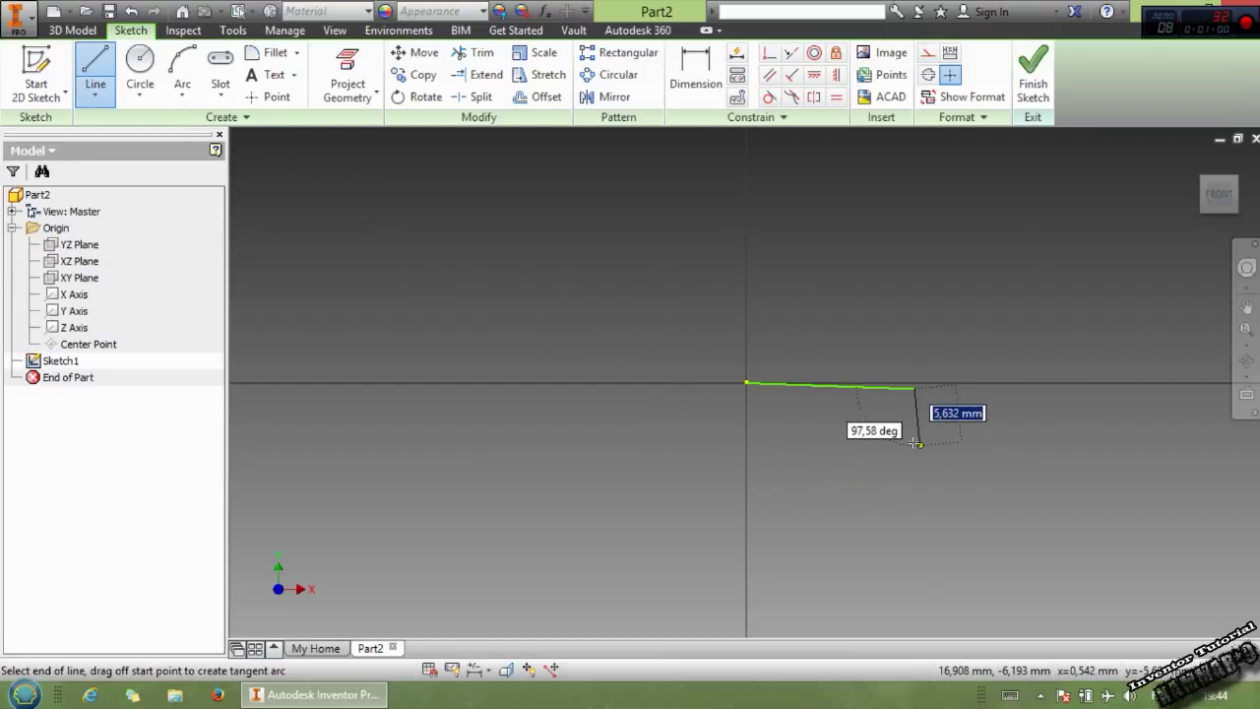
{"action": "key", "text": "Escape"}
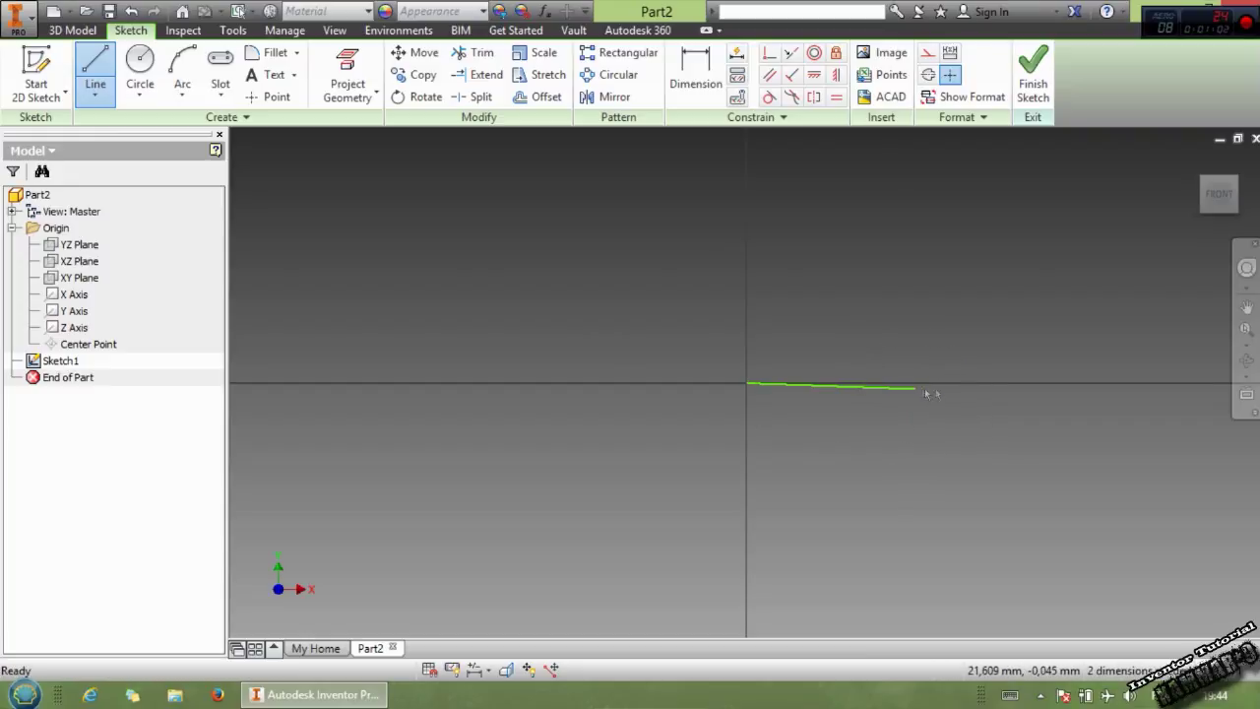
{"action": "key", "text": "Escape"}
{"action": "key", "text": "Delete"}
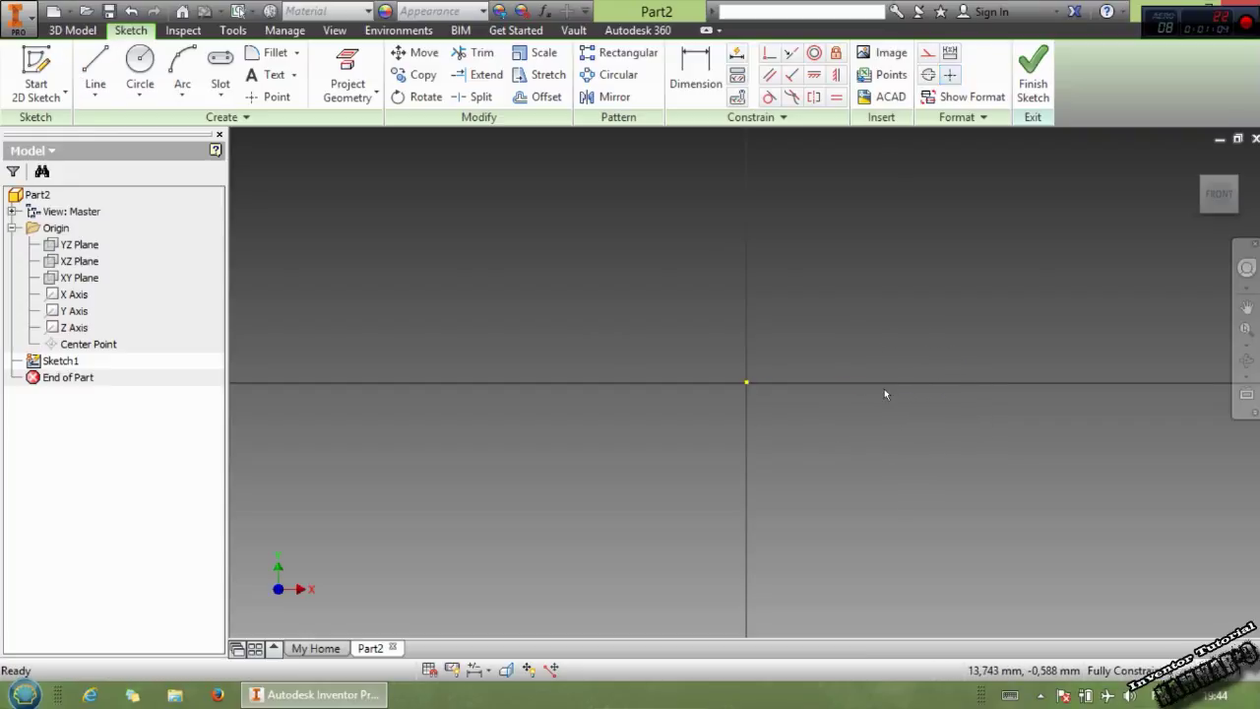
Step: Draw a horizontal base line about 13 mm long from the origin and a shorter vertical line up from its outer end
{"action": "left_click", "coordinate": [95, 69]}
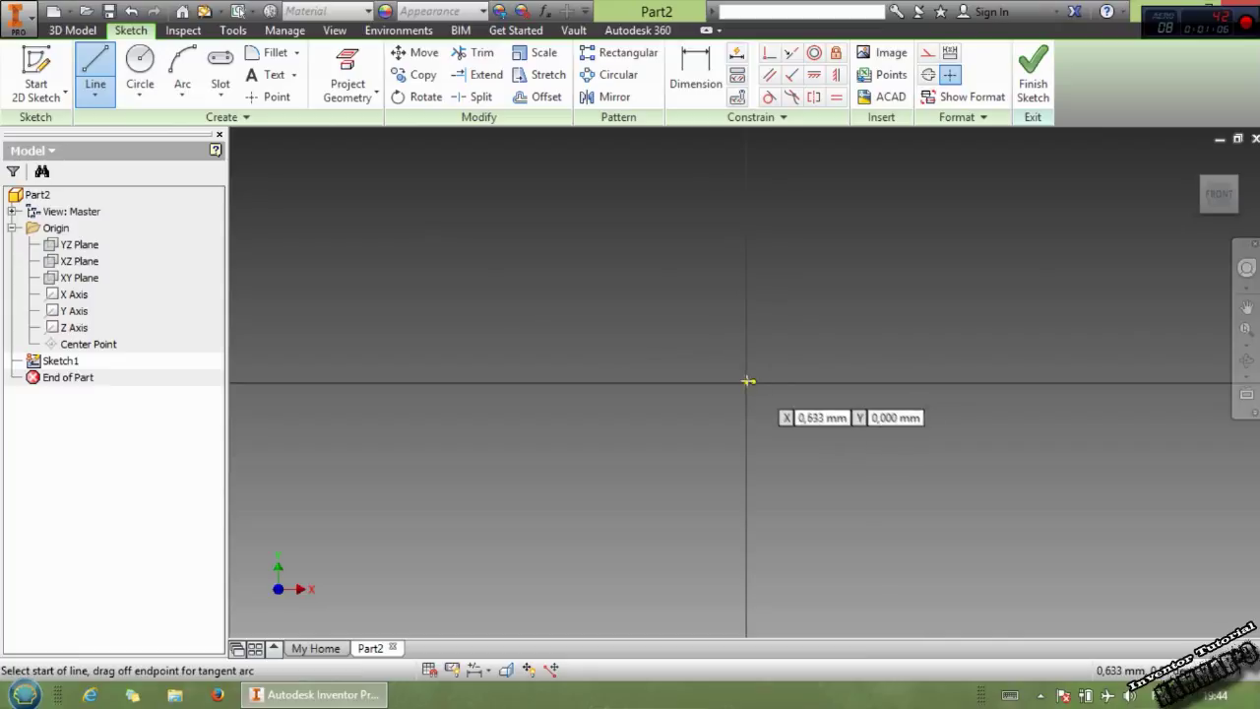
{"action": "left_click", "coordinate": [745, 380]}
{"action": "left_click", "coordinate": [876, 382]}
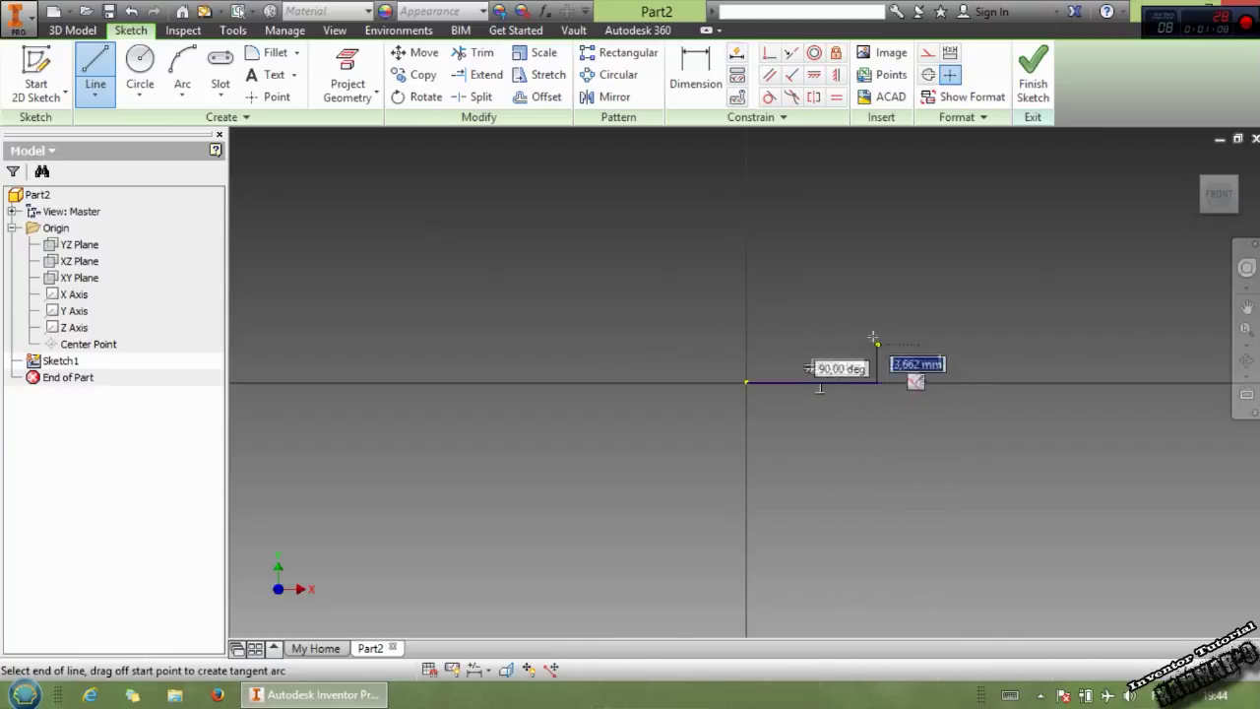
{"action": "left_click", "coordinate": [875, 316]}
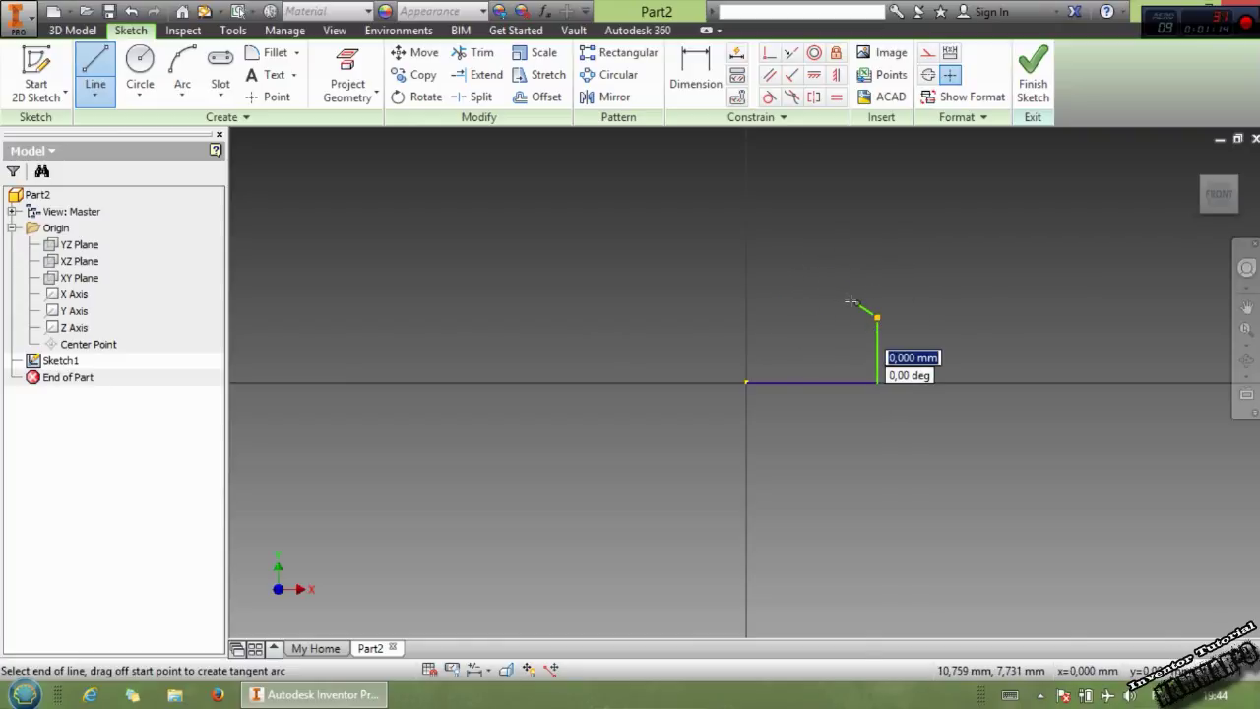
Step: Continue the profile with a short line slanting inward, a tangent arc curving upward and a vertical neck line
{"action": "left_click", "coordinate": [856, 304]}
{"action": "left_click_drag", "start_coordinate": [855, 302], "coordinate": [828, 267]}
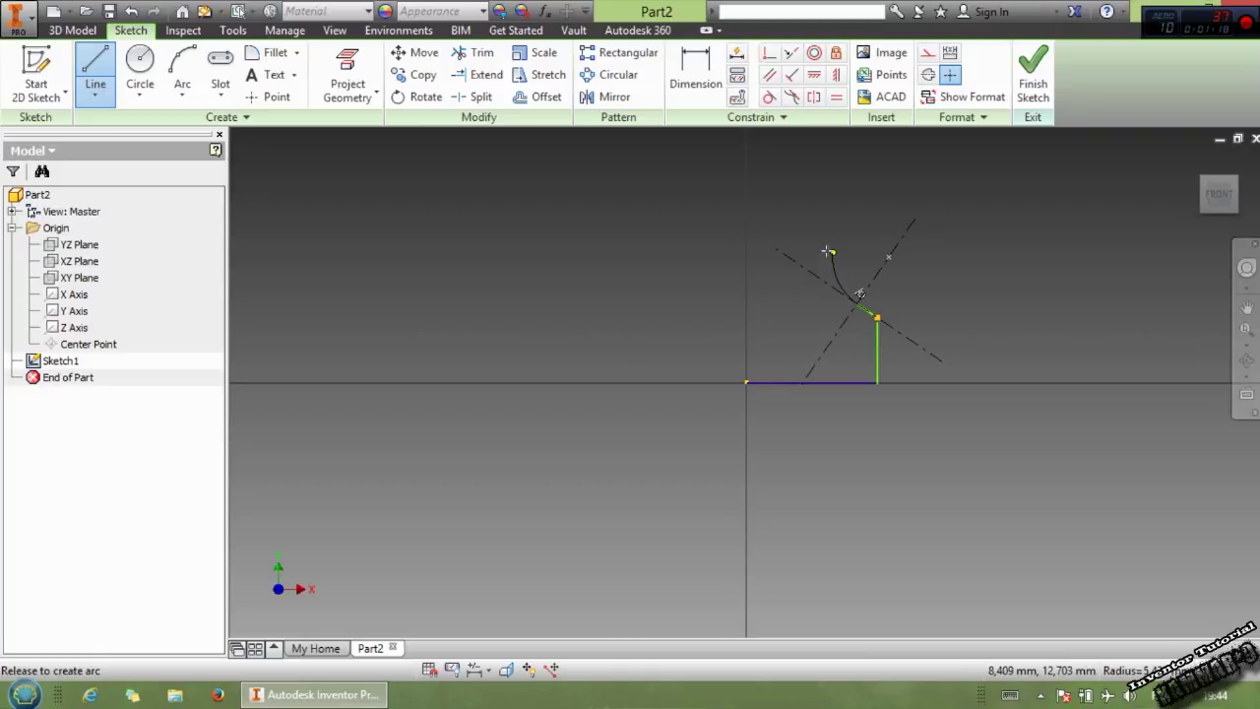
{"action": "left_click_drag", "start_coordinate": [827, 252], "coordinate": [831, 253]}
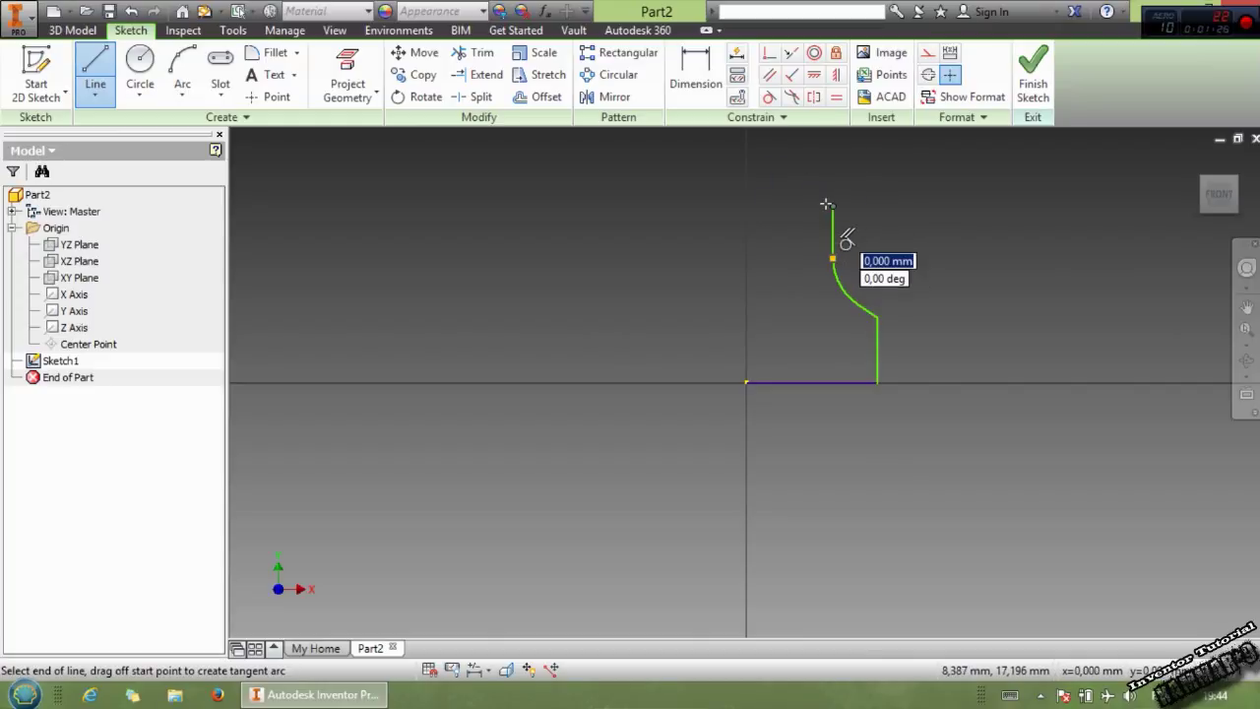
Step: Add a small tangent arc and a larger reversed arc above the neck line, and reposition the junction between the two arcs
{"action": "scroll", "coordinate": [837, 195], "scroll_direction": "down", "scroll_amount": 8}
{"action": "scroll", "coordinate": [713, 379], "scroll_direction": "up", "scroll_amount": 8}
{"action": "scroll", "coordinate": [668, 408], "scroll_direction": "up", "scroll_amount": 3}
{"action": "scroll", "coordinate": [689, 419], "scroll_direction": "up", "scroll_amount": 5}
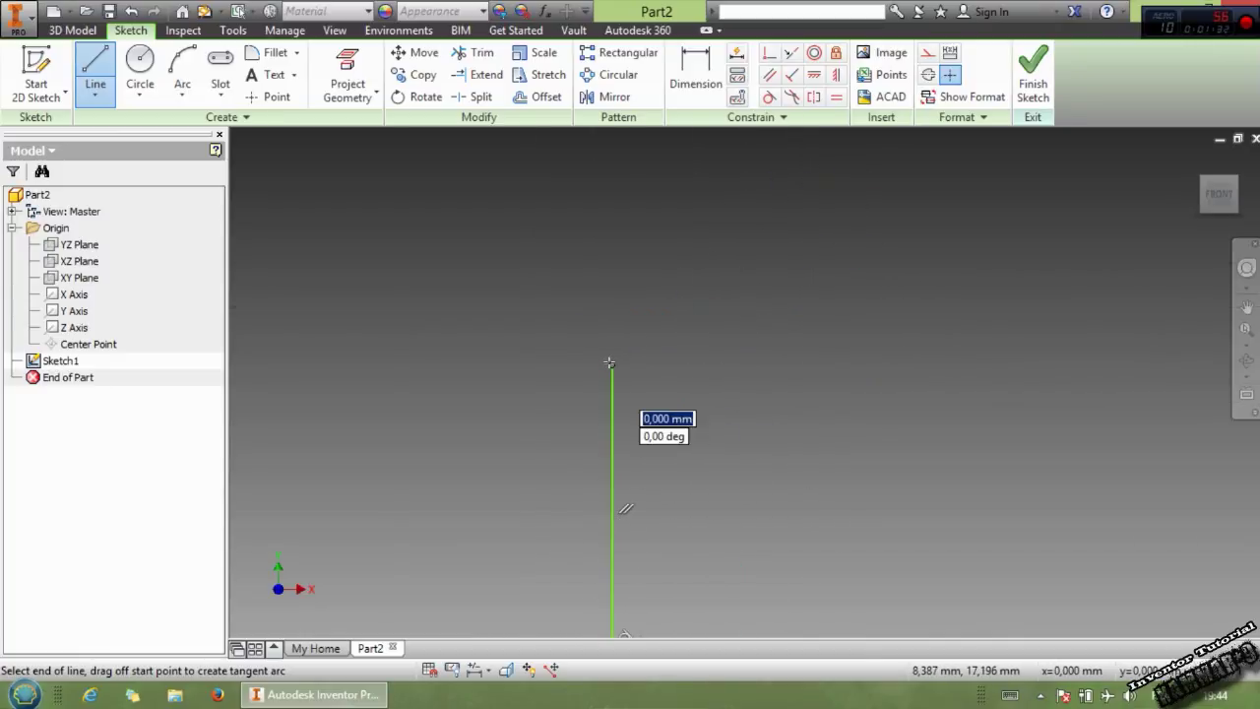
{"action": "left_click_drag", "start_coordinate": [609, 364], "coordinate": [683, 284]}
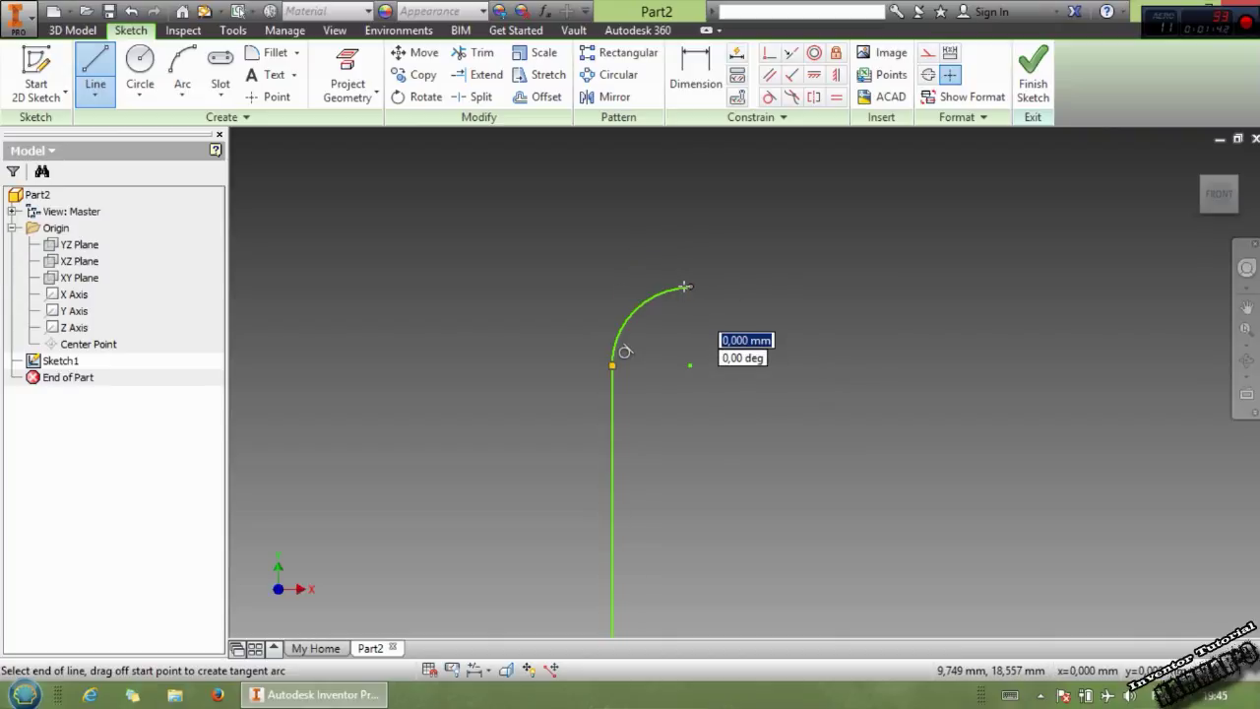
{"action": "left_click_drag", "start_coordinate": [684, 286], "coordinate": [717, 280]}
{"action": "left_click_drag", "start_coordinate": [626, 188], "coordinate": [577, 206]}
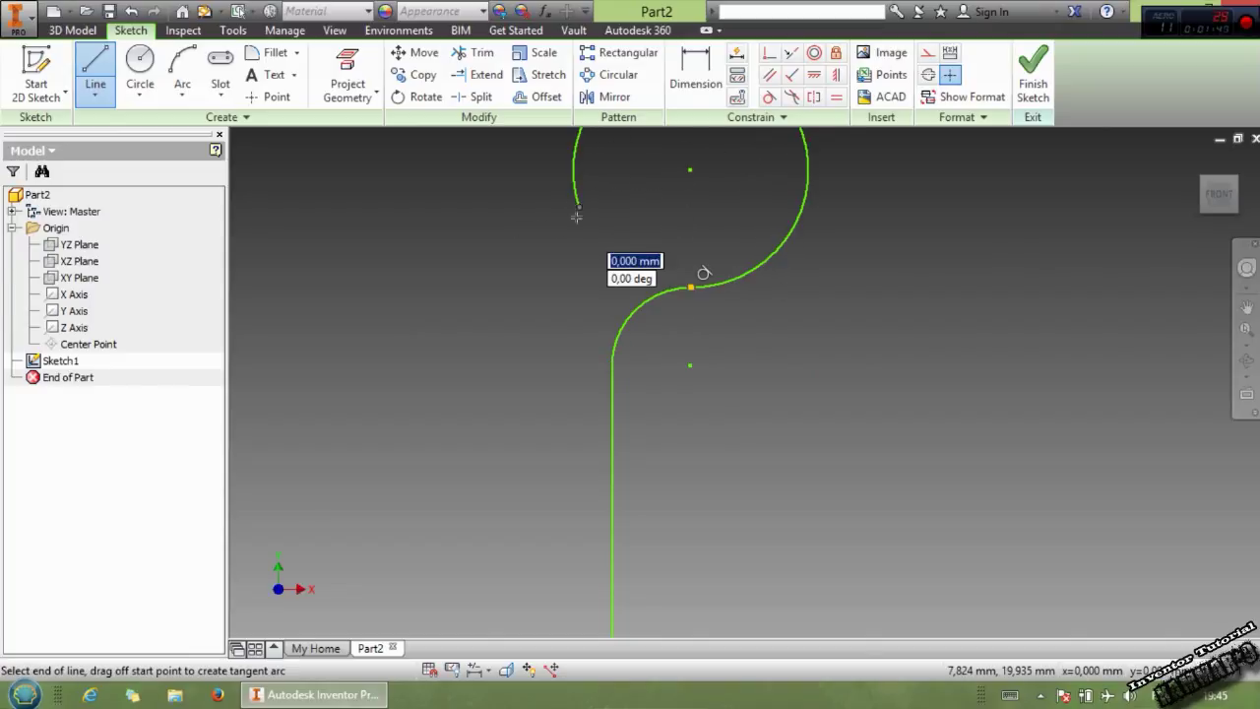
{"action": "key", "text": "Escape"}
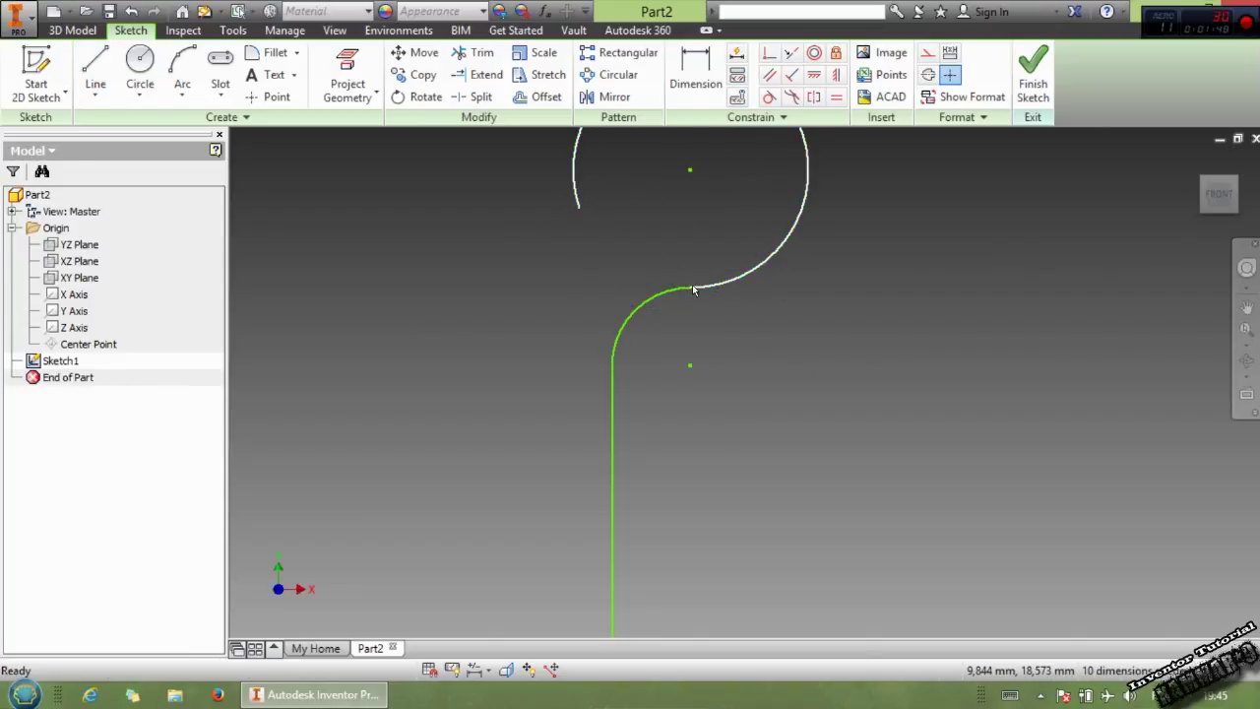
{"action": "mouse_move", "coordinate": [688, 286]}
{"action": "left_mouse_down"}
{"action": "mouse_move", "coordinate": [662, 289]}
{"action": "mouse_move", "coordinate": [689, 293]}
{"action": "left_mouse_up"}
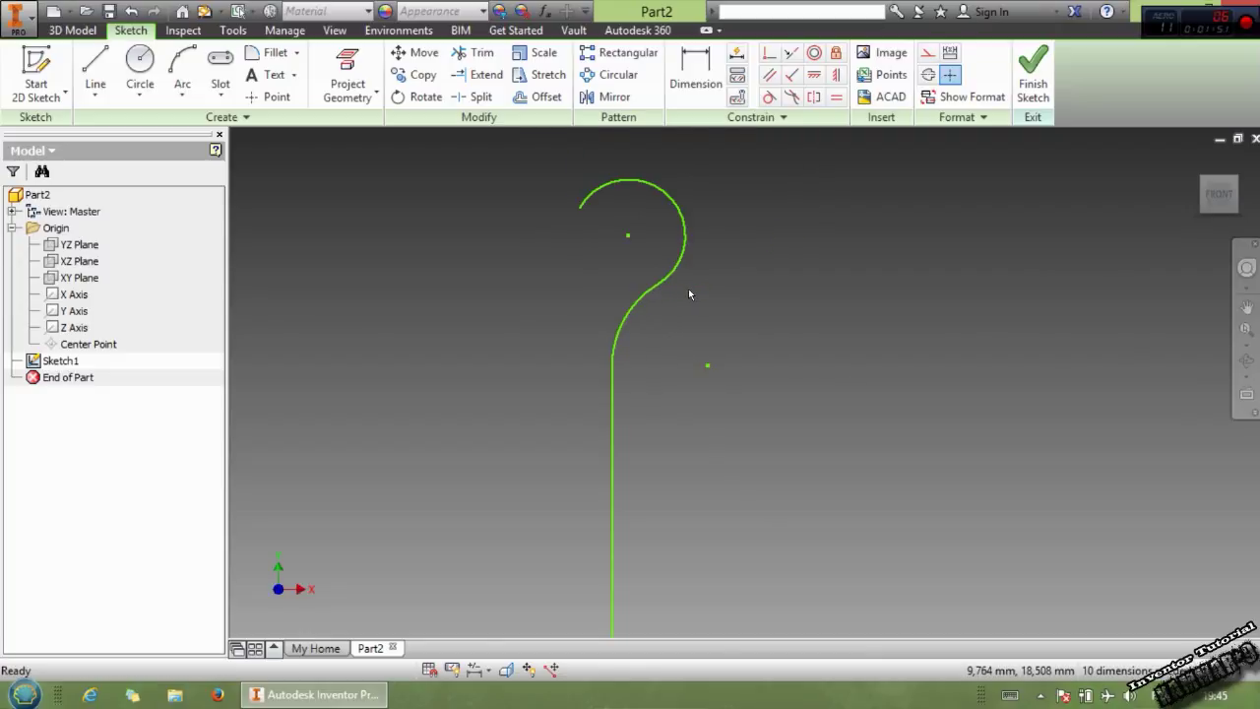
Step: Draw a vertical line about 23 mm long up from the origin and convert it to a centerline
{"action": "scroll", "coordinate": [675, 320], "scroll_direction": "down", "scroll_amount": 3}
{"action": "scroll", "coordinate": [640, 454], "scroll_direction": "up", "scroll_amount": 1}
{"action": "scroll", "coordinate": [640, 424], "scroll_direction": "down", "scroll_amount": 1}
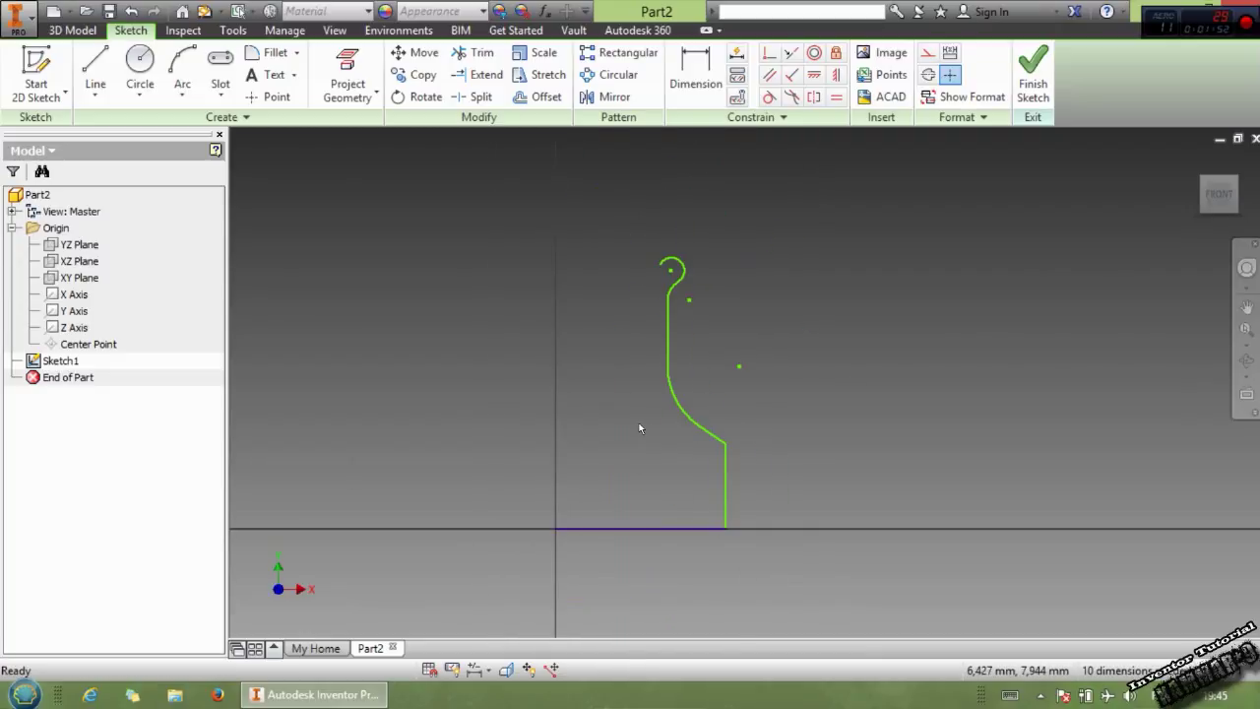
{"action": "left_click", "coordinate": [96, 69]}
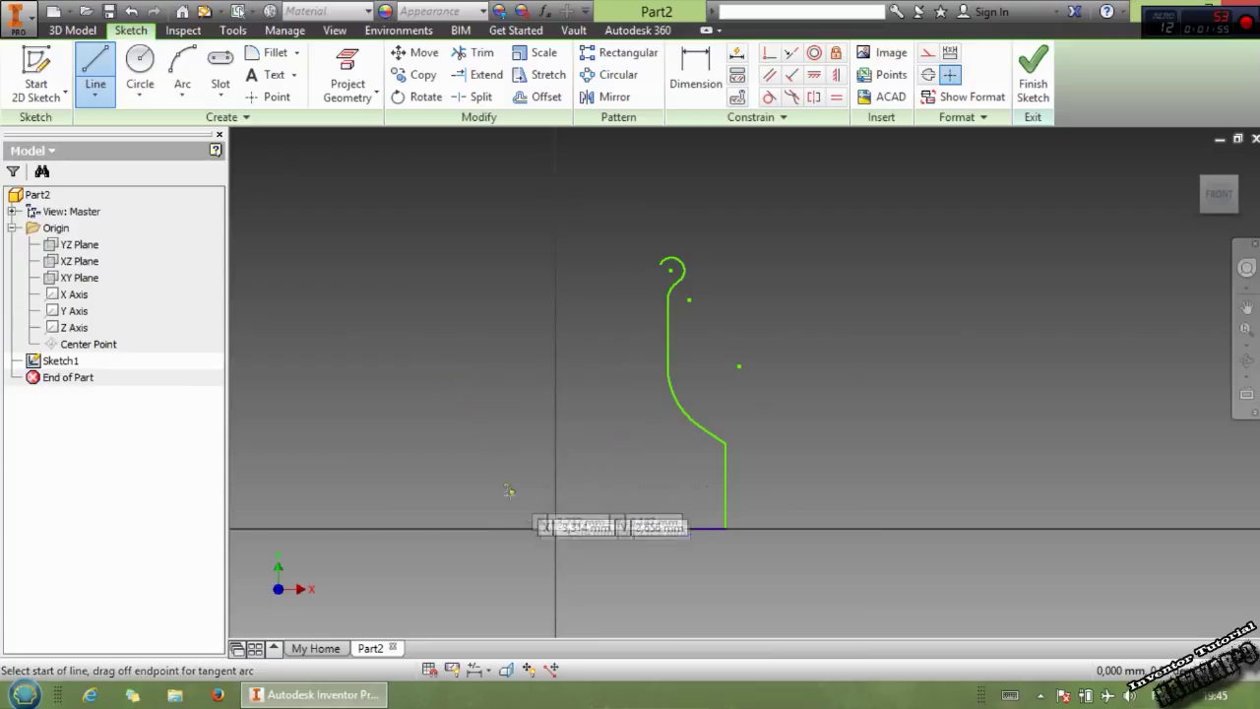
{"action": "left_click", "coordinate": [554, 524]}
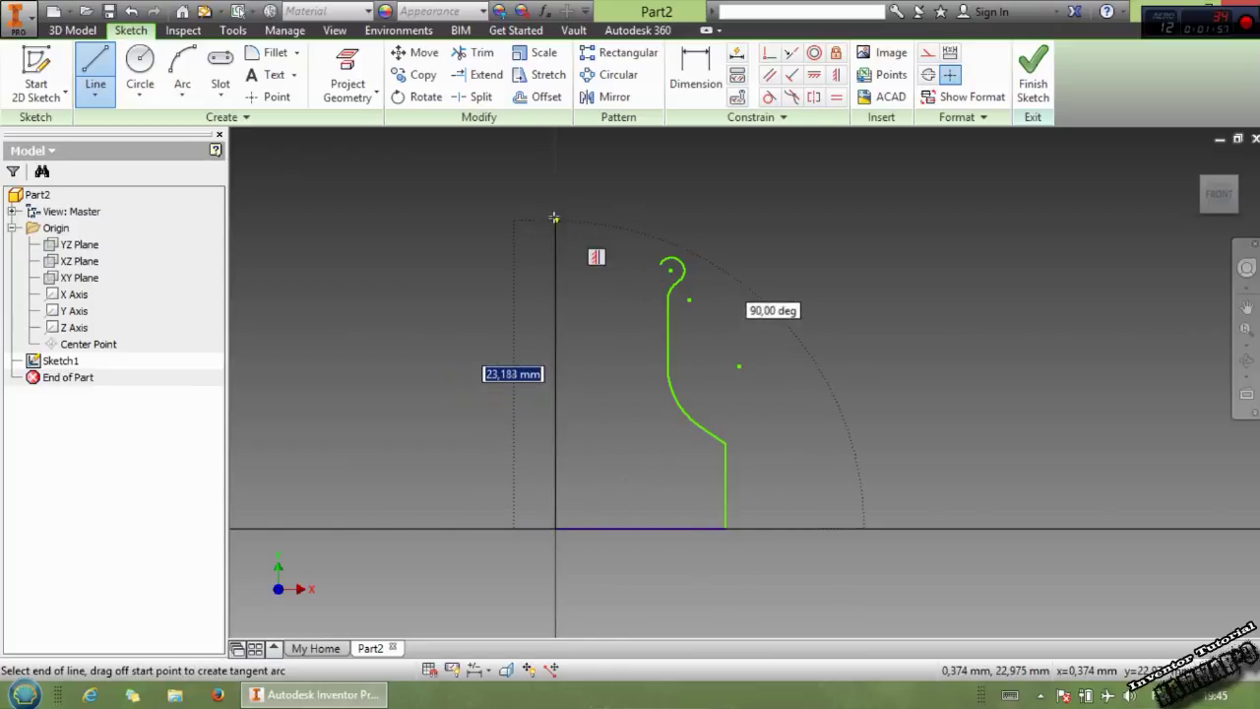
{"action": "left_click", "coordinate": [555, 217]}
{"action": "key", "text": "Escape"}
{"action": "left_click", "coordinate": [557, 285]}
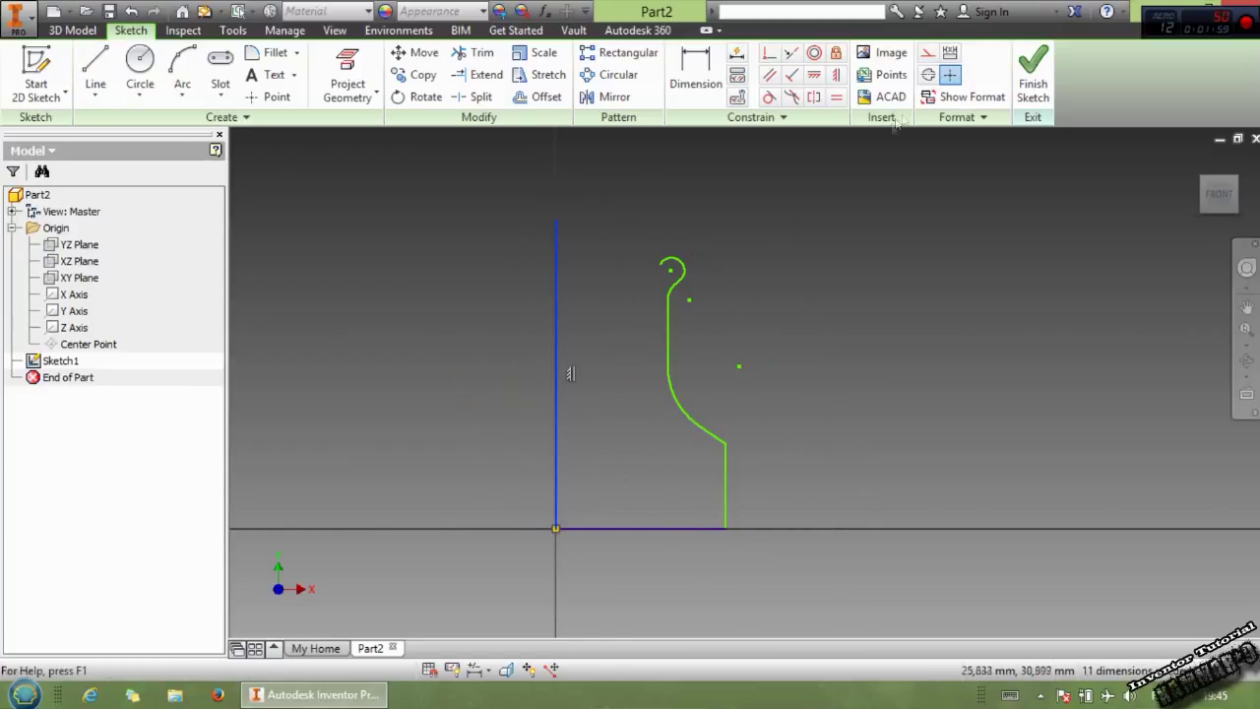
{"action": "left_click", "coordinate": [950, 75]}
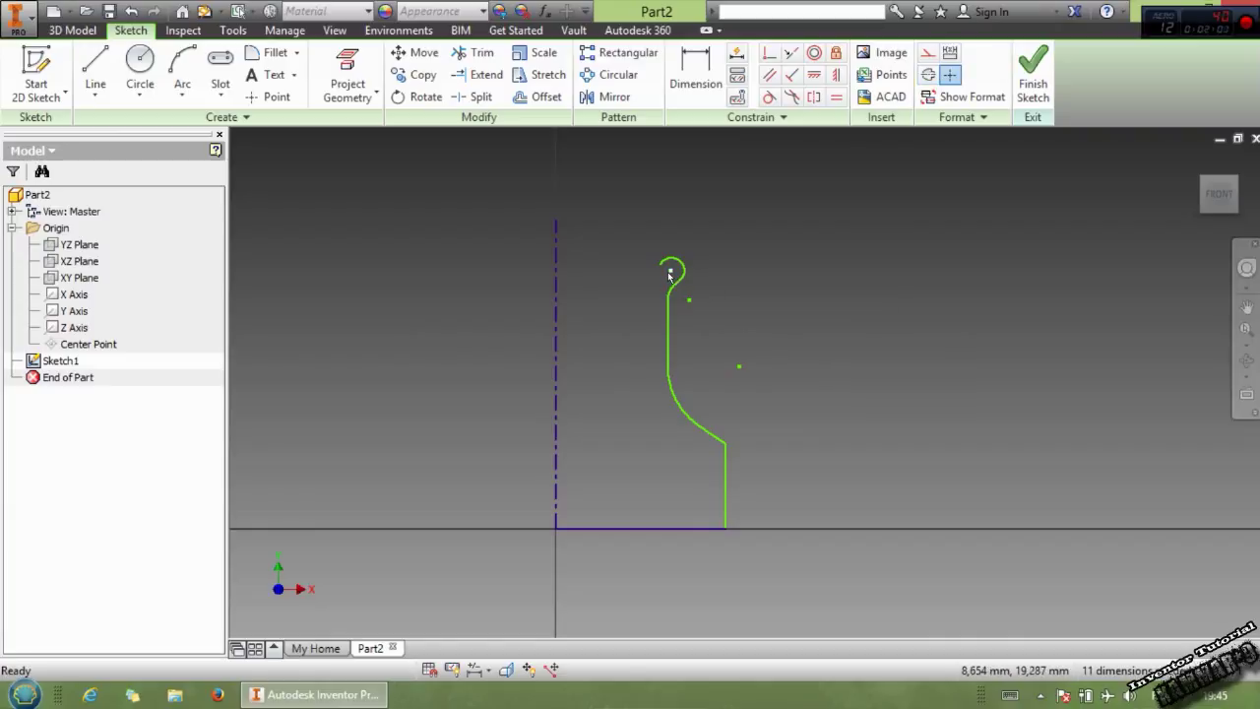
Step: Make the large top arc's center coincident with the centerline and stretch the profile outward away from the axis
{"action": "left_click", "coordinate": [770, 55]}
{"action": "left_click", "coordinate": [670, 273]}
{"action": "left_click", "coordinate": [556, 315]}
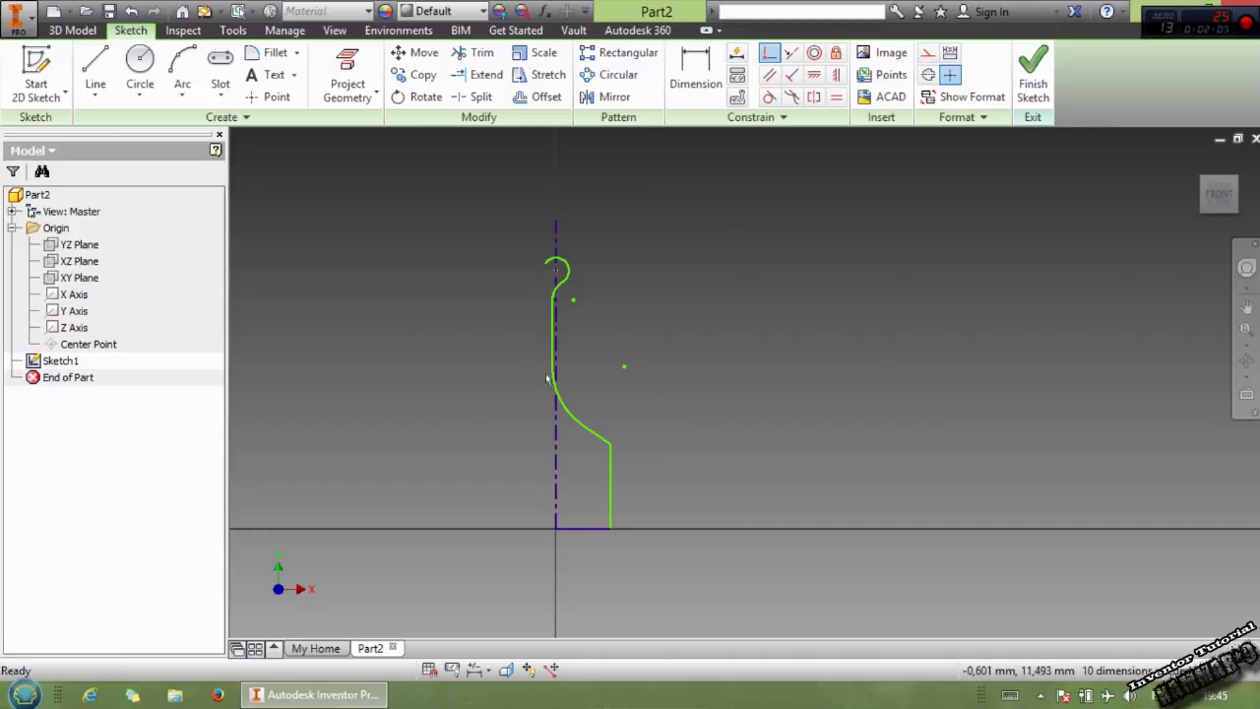
{"action": "key", "text": "Escape"}
{"action": "left_click_drag", "start_coordinate": [554, 374], "coordinate": [755, 470]}
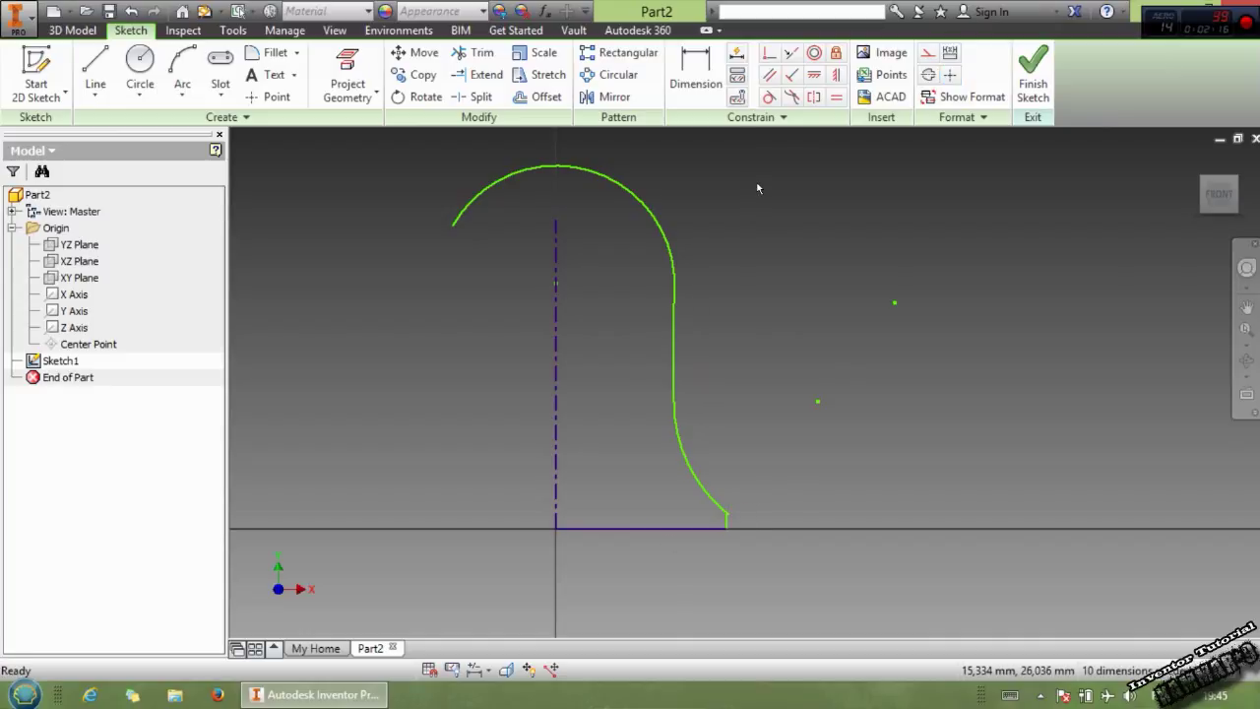
Step: Add a diameter dimension between the base's outer vertical edge and the centerline, placed below the base, accepting its default value
{"action": "left_click", "coordinate": [695, 70]}
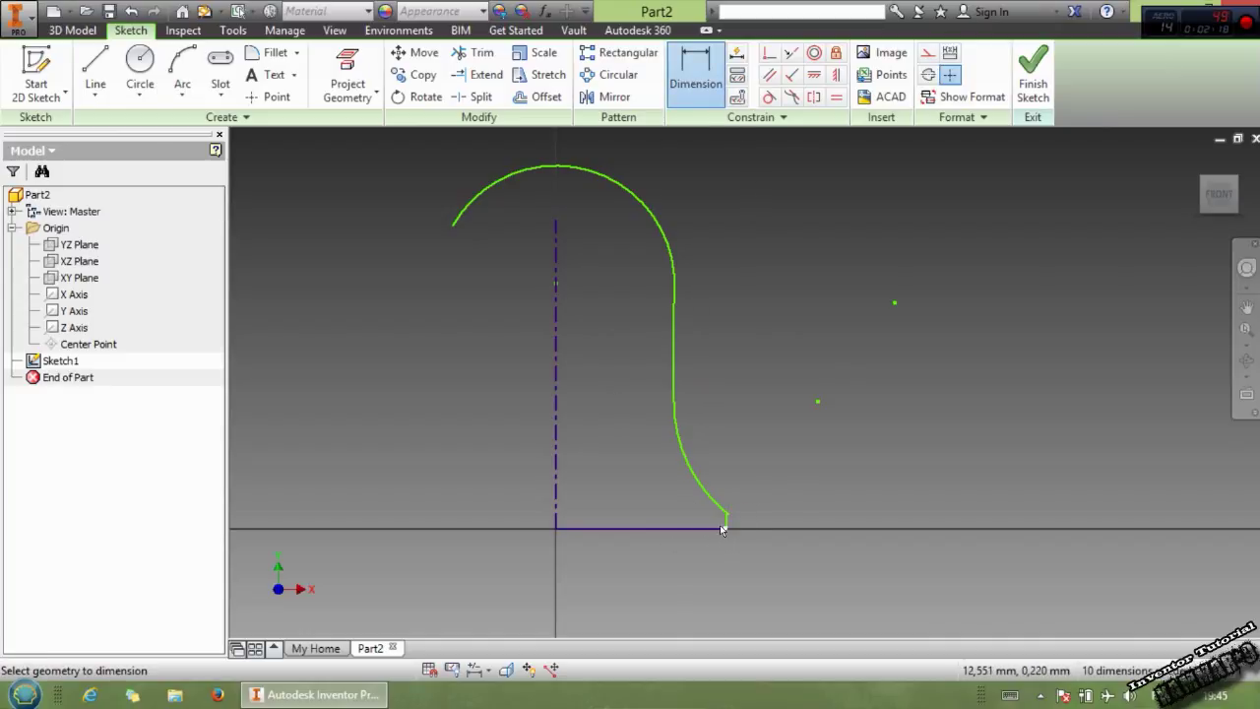
{"action": "left_click", "coordinate": [725, 524]}
{"action": "left_click", "coordinate": [557, 493]}
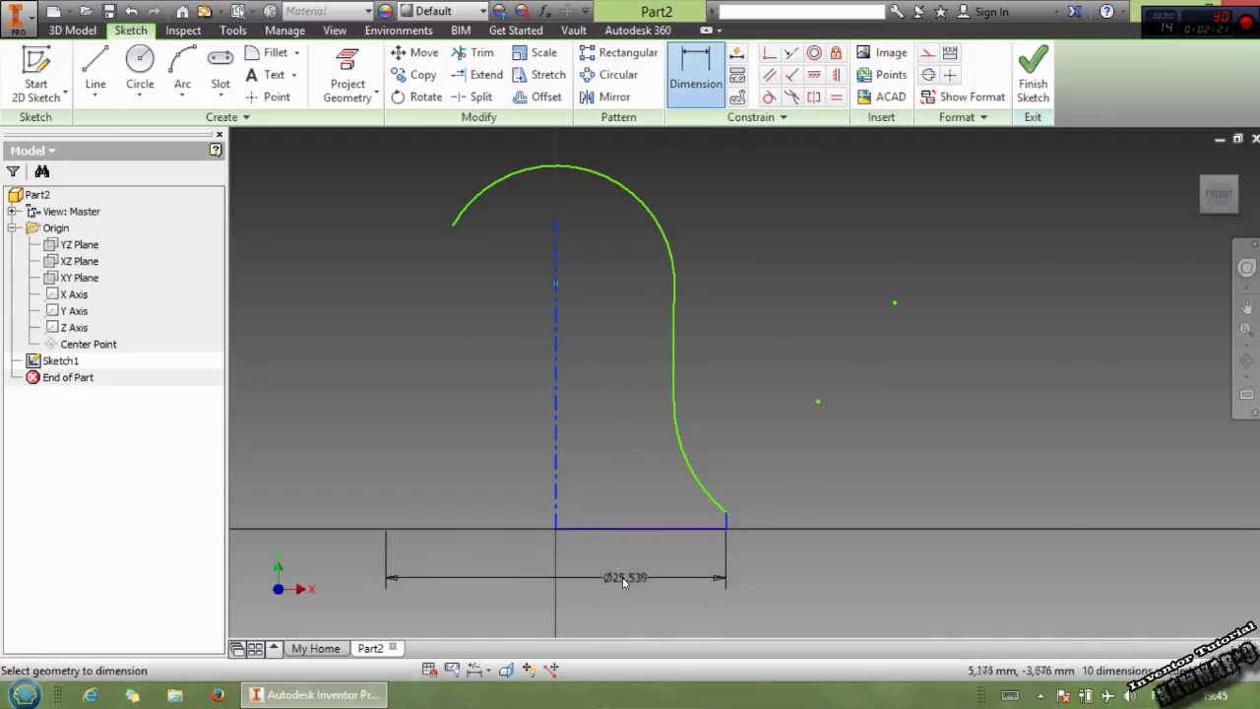
{"action": "left_click", "coordinate": [621, 583]}
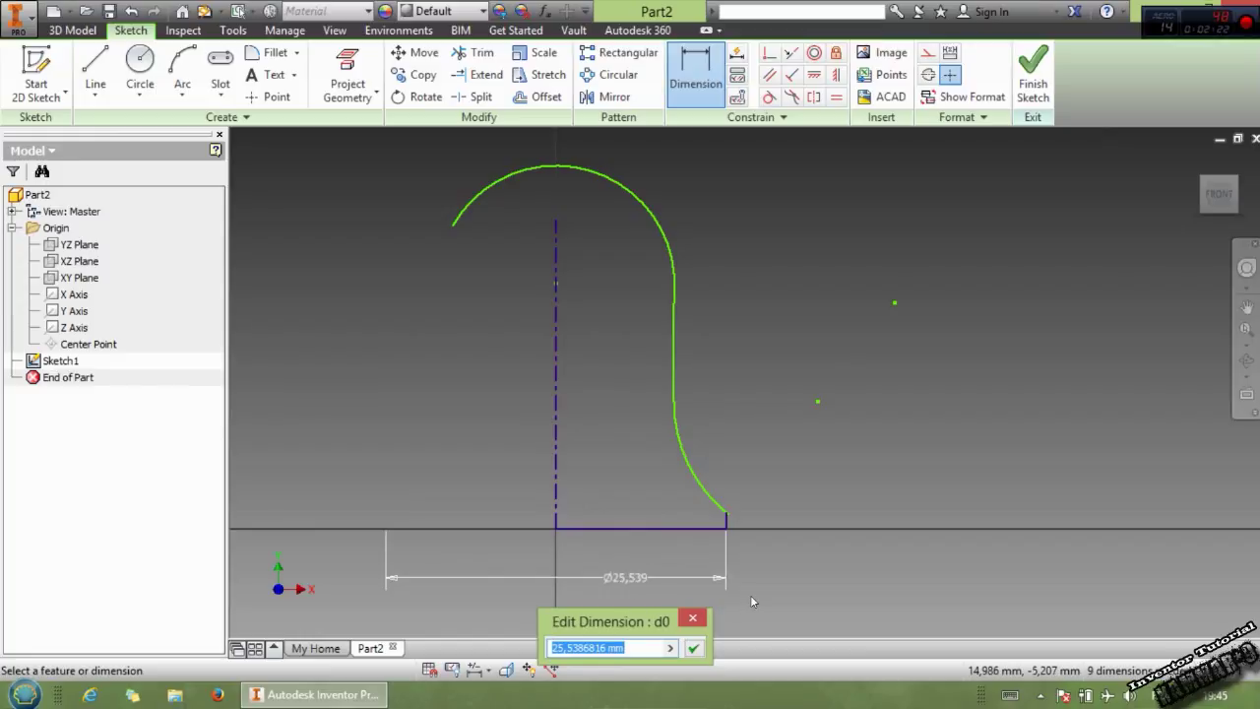
{"action": "key", "text": "Return"}
{"action": "key", "text": "Escape"}
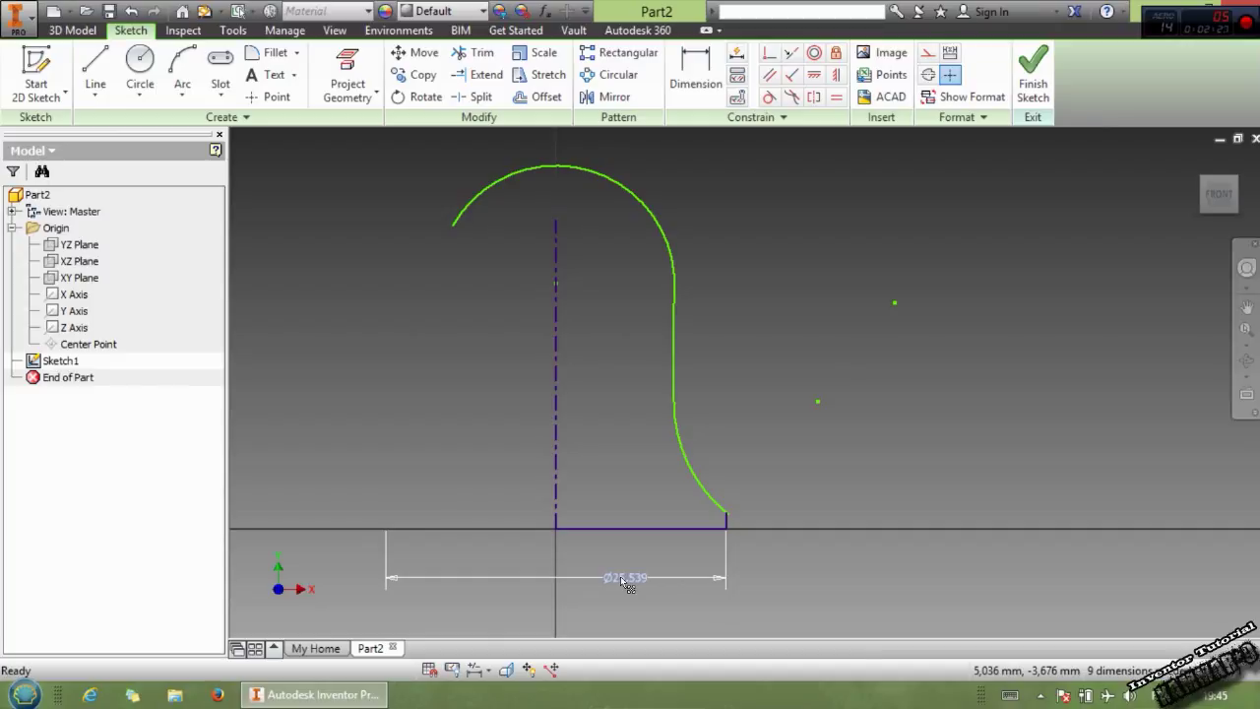
Step: Delete the diameter dimension below the base and convert the vertical centerline to construction geometry
{"action": "key", "text": "Delete"}
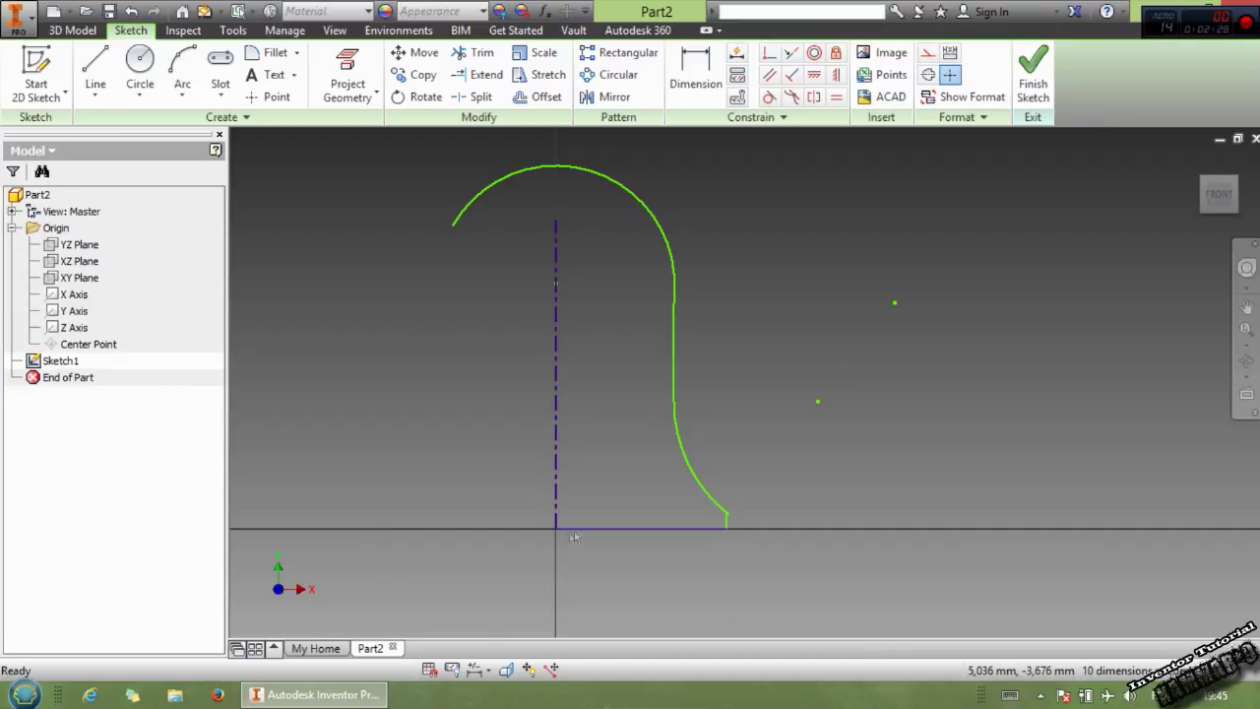
{"action": "right_click", "coordinate": [553, 483]}
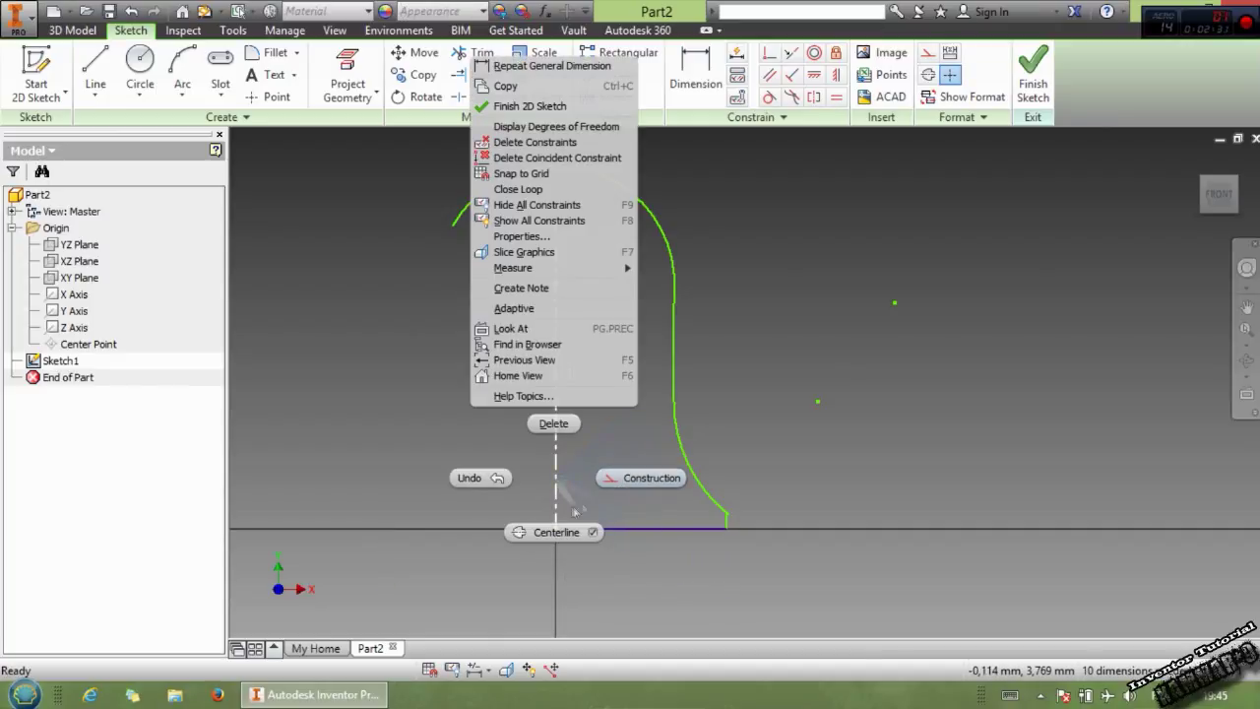
{"action": "left_click", "coordinate": [635, 478]}
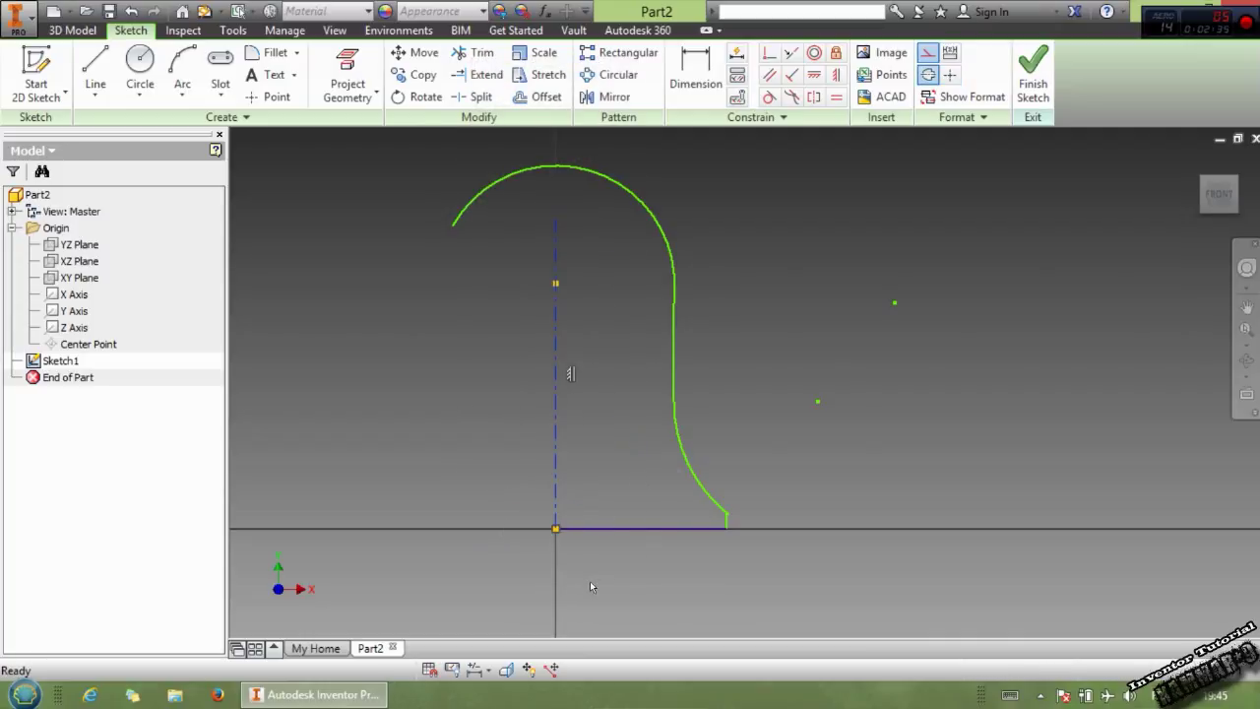
Step: Dimension the diameter between the base's outer vertical edge and the centerline as 72 mm, placed below the base
{"action": "left_click", "coordinate": [695, 74]}
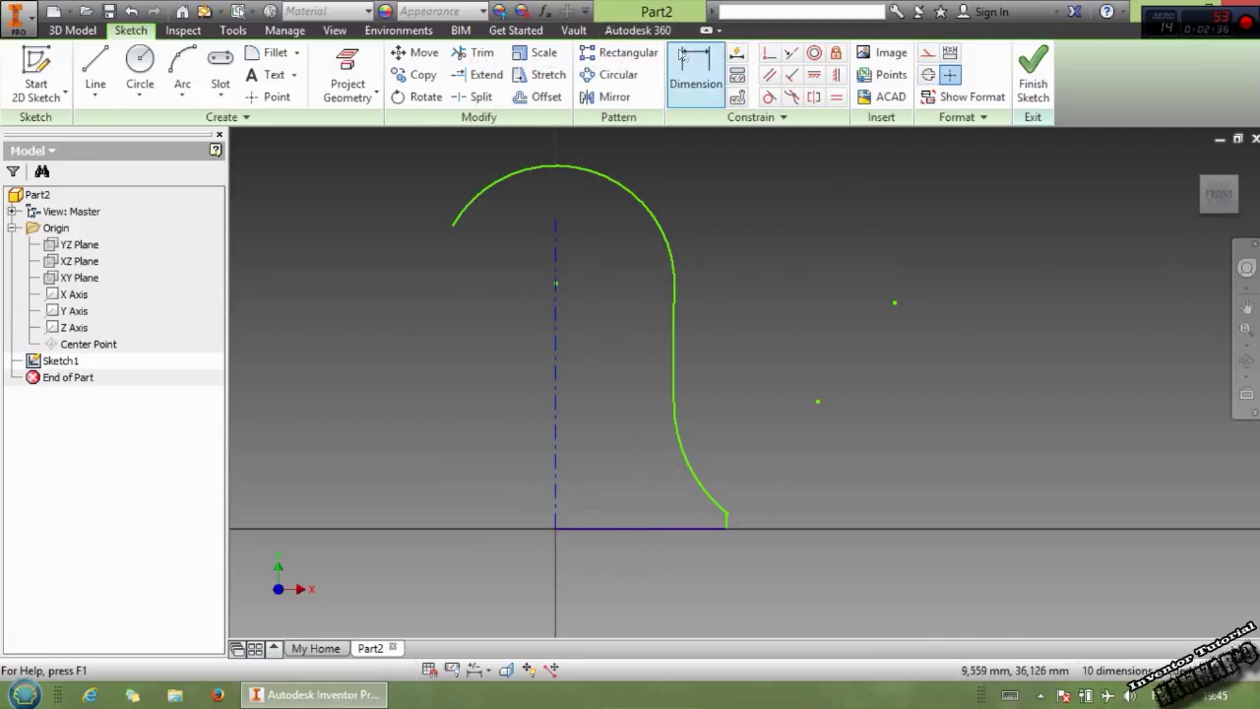
{"action": "left_click", "coordinate": [726, 525]}
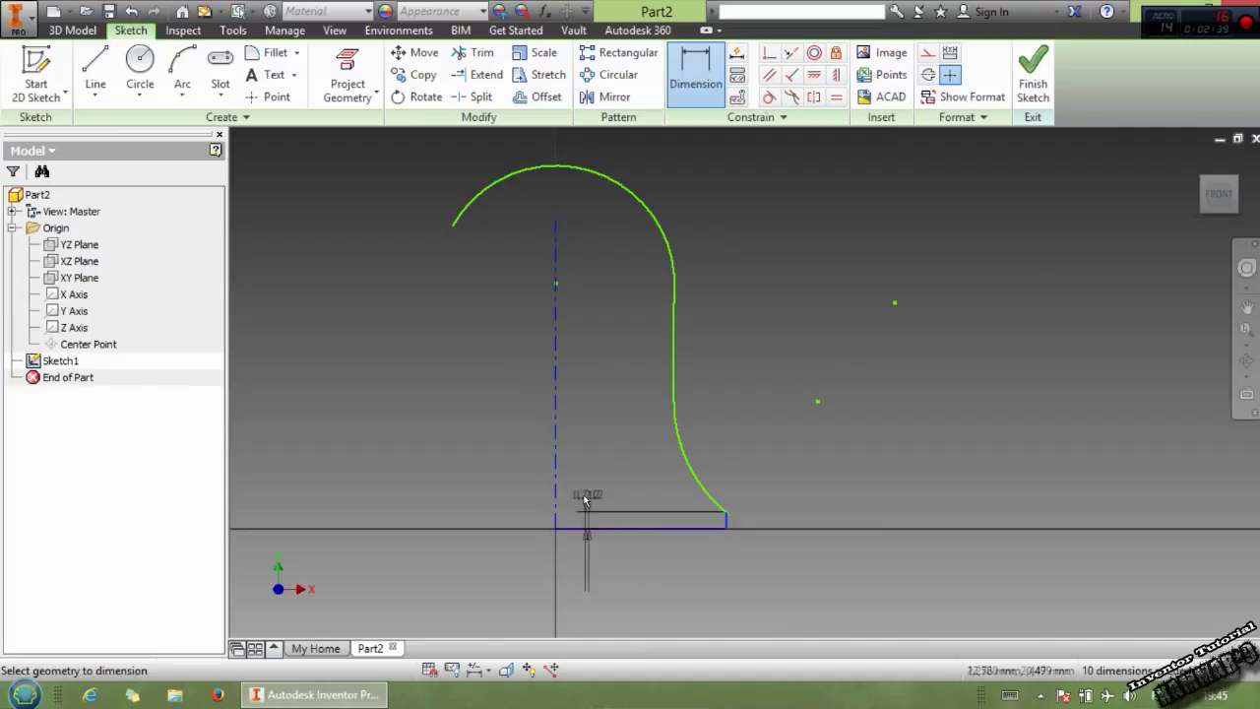
{"action": "left_click", "coordinate": [555, 501]}
{"action": "left_click", "coordinate": [623, 570]}
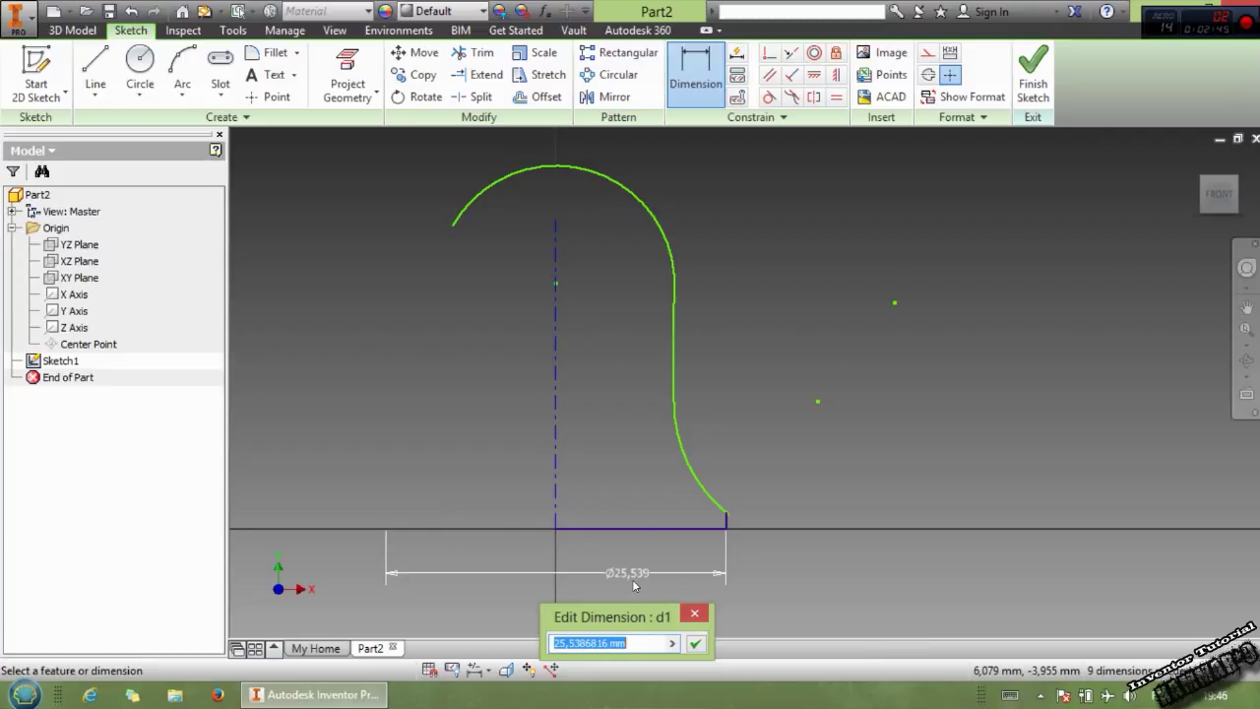
{"action": "type", "text": "72"}
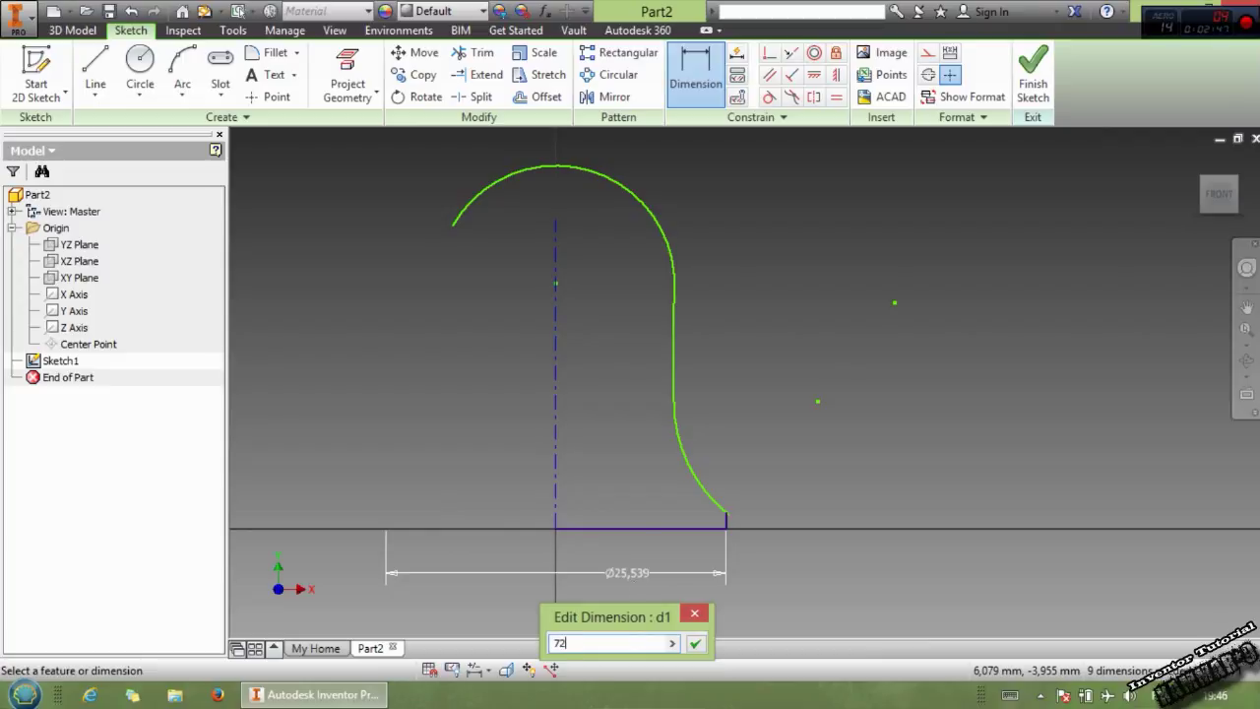
{"action": "key", "text": "Return"}
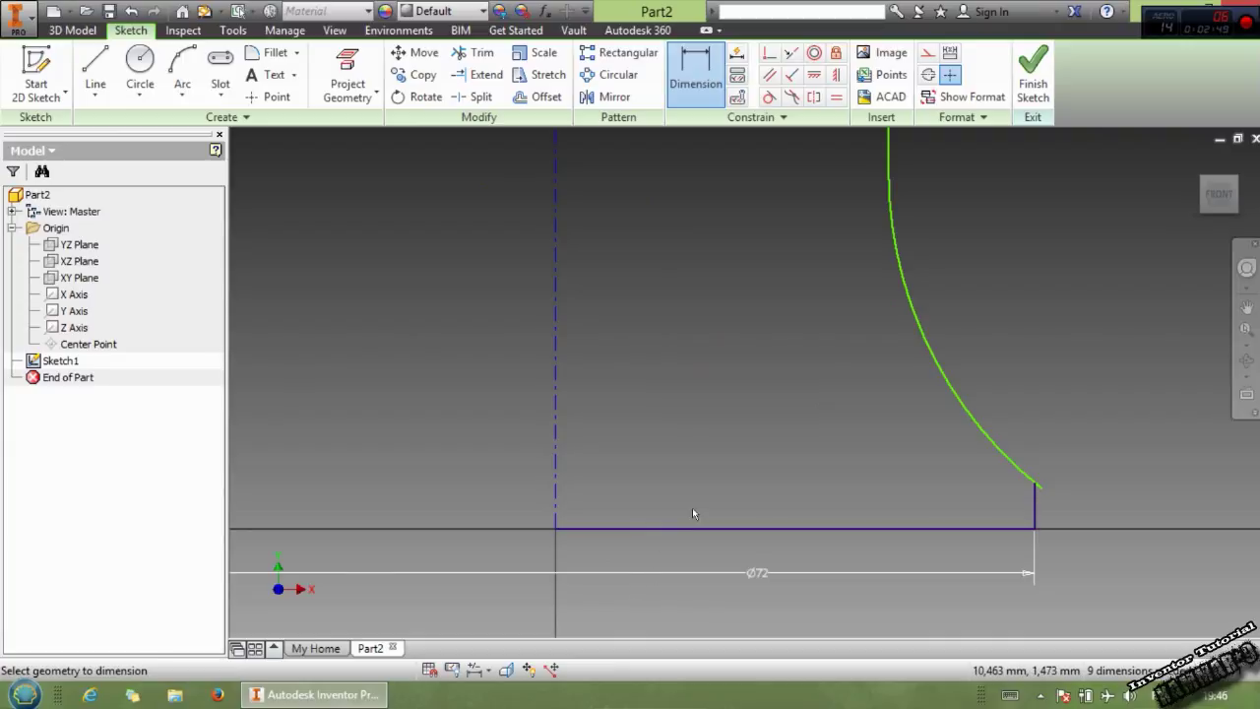
{"action": "key", "text": "Escape"}
Step: Stretch the base's outer vertical edge upward and dimension its height as 25 mm
{"action": "left_click_drag", "start_coordinate": [1036, 487], "coordinate": [1031, 448]}
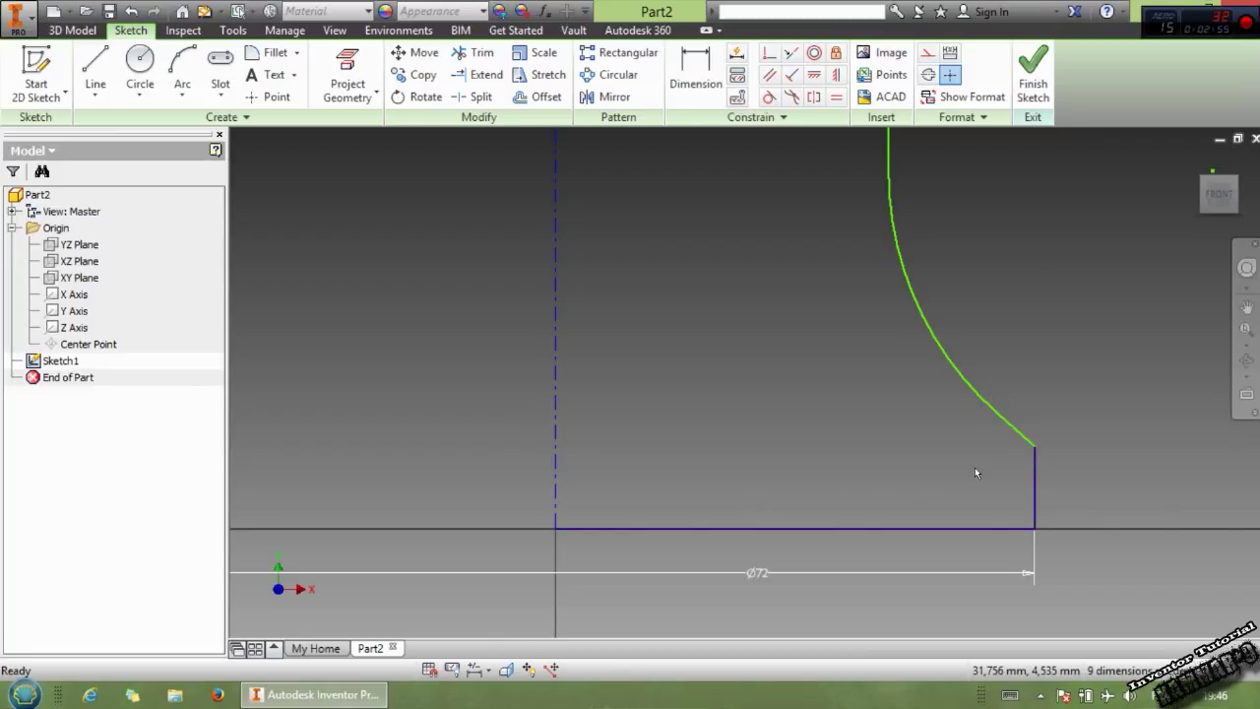
{"action": "left_click", "coordinate": [696, 71]}
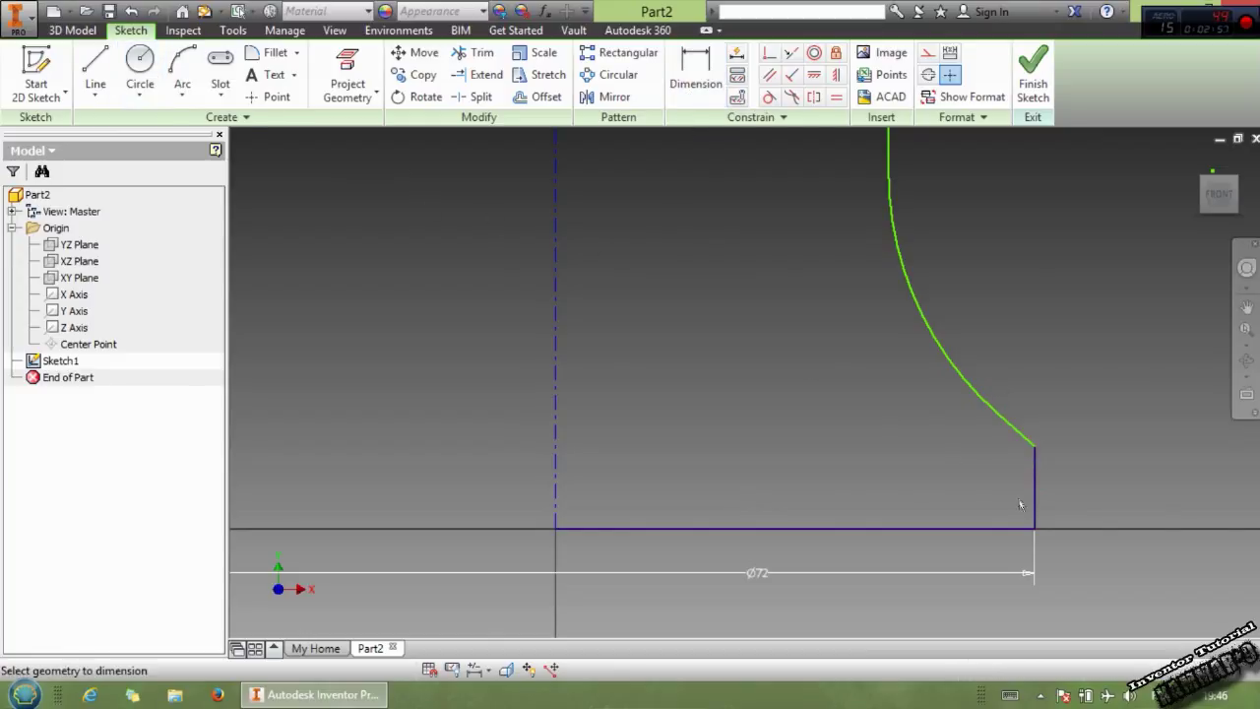
{"action": "left_click", "coordinate": [1034, 490]}
{"action": "left_click", "coordinate": [1085, 493]}
{"action": "type", "text": "25"}
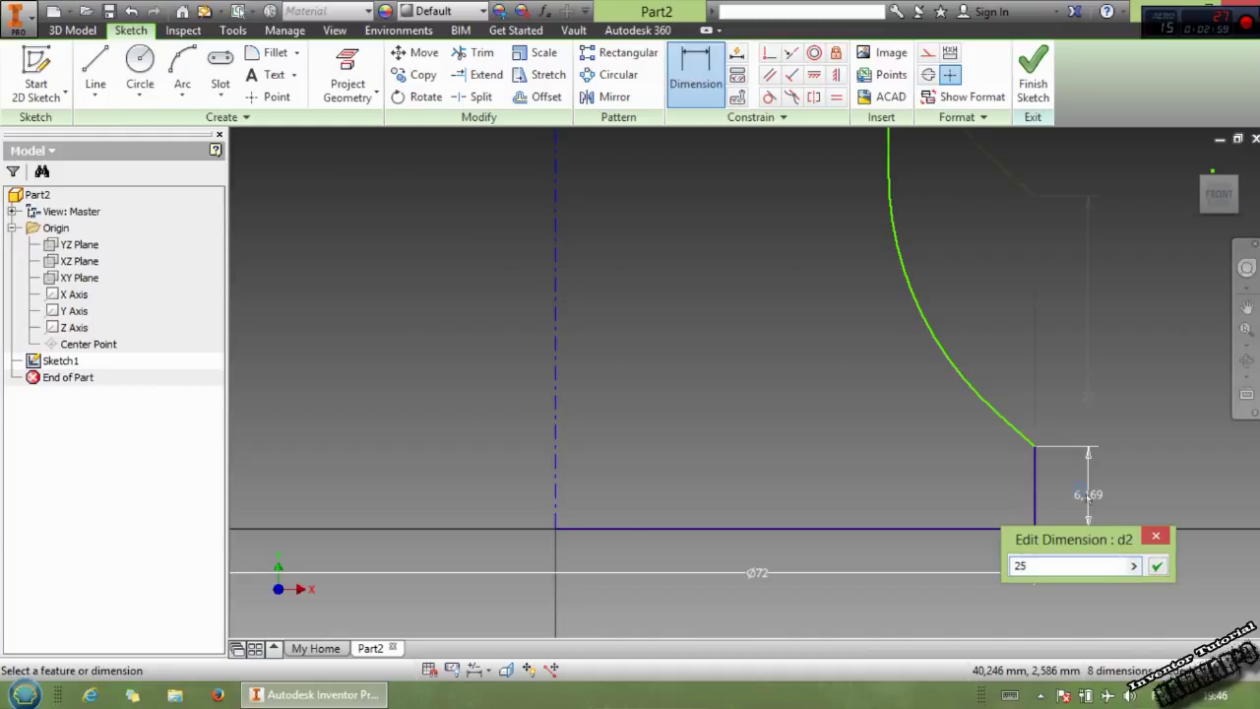
{"action": "key", "text": "Return"}
Step: Dimension the horizontal width of the short slanted segment above the base edge as 3.5 mm
{"action": "scroll", "coordinate": [1085, 492], "scroll_direction": "down", "scroll_amount": 5}
{"action": "scroll", "coordinate": [1093, 469], "scroll_direction": "up", "scroll_amount": 8}
{"action": "left_click", "coordinate": [917, 287]}
{"action": "left_click", "coordinate": [884, 221]}
{"action": "left_click", "coordinate": [892, 189]}
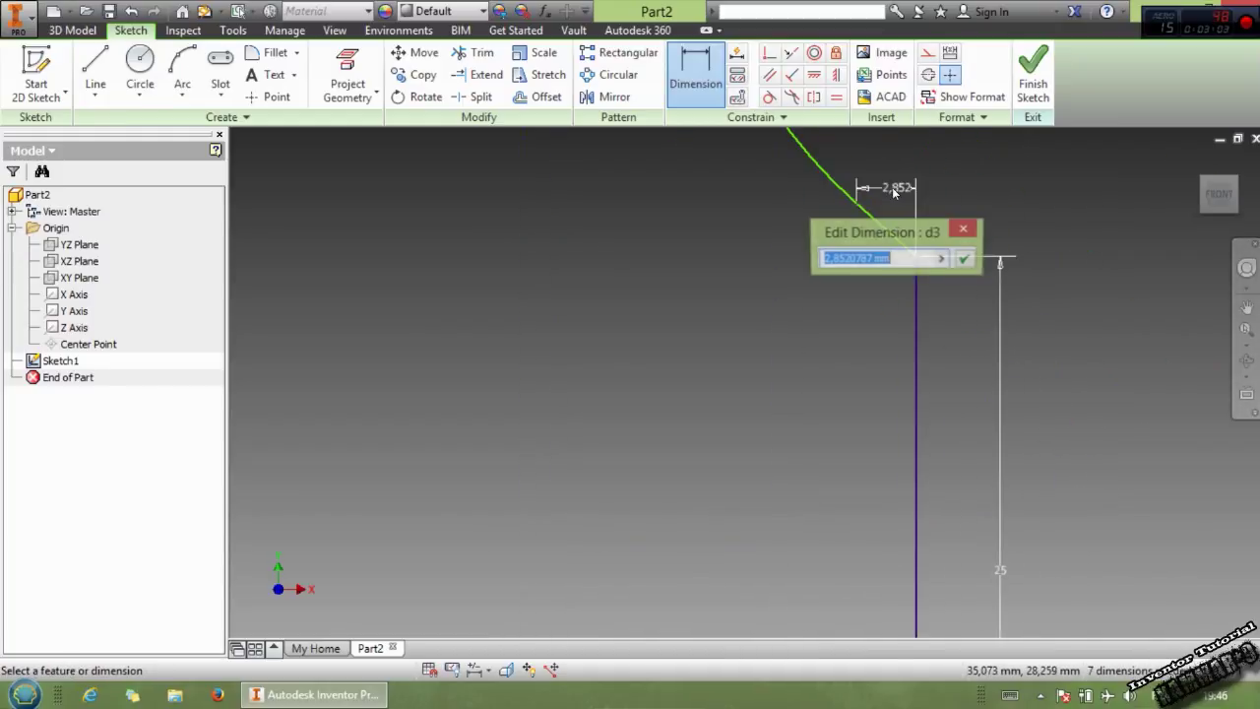
{"action": "type", "text": "3.5"}
{"action": "key", "text": "Return"}
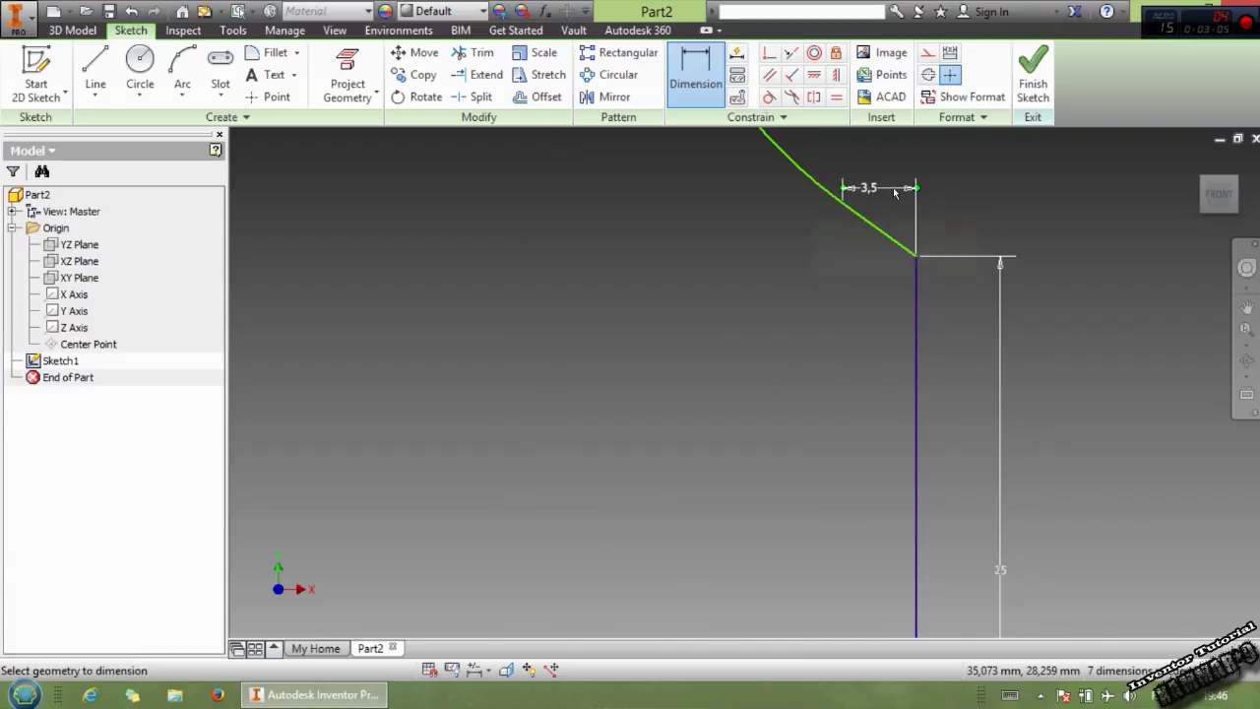
Step: Add a 122-degree angle dimension between the short slanted segment and the base's outer vertical edge
{"action": "left_click", "coordinate": [870, 235]}
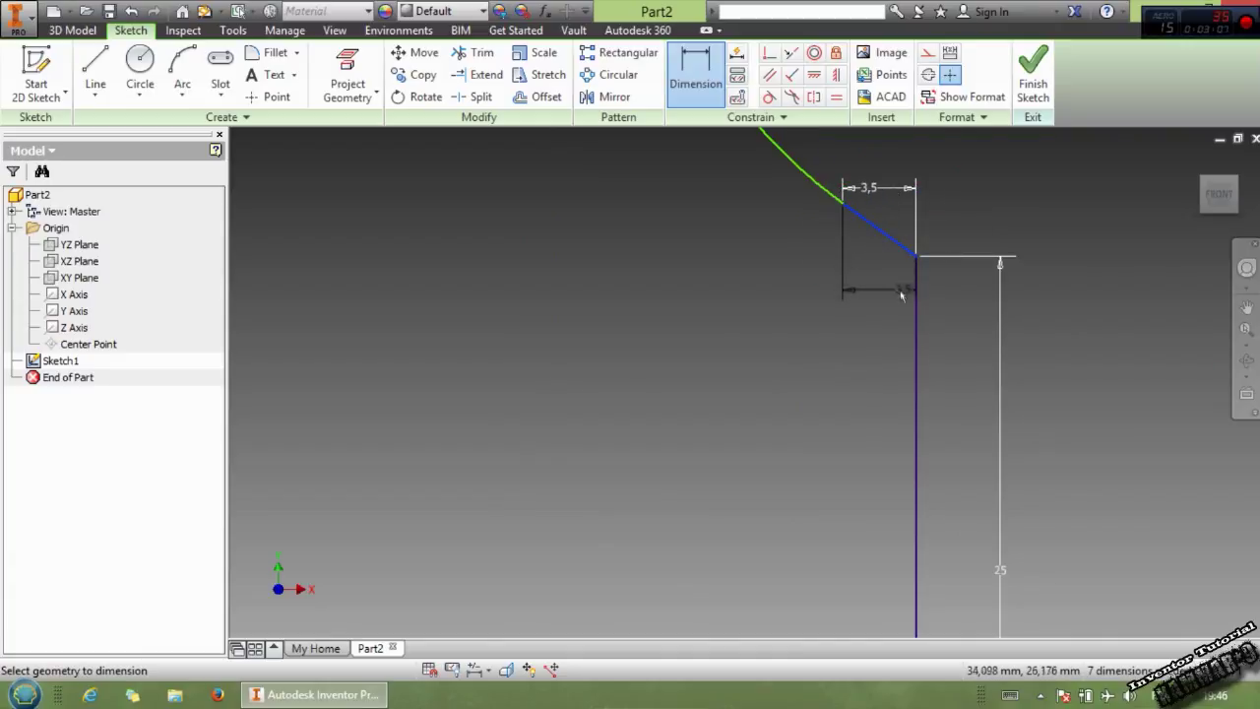
{"action": "left_click", "coordinate": [916, 295]}
{"action": "left_click", "coordinate": [832, 325]}
{"action": "type", "text": "122"}
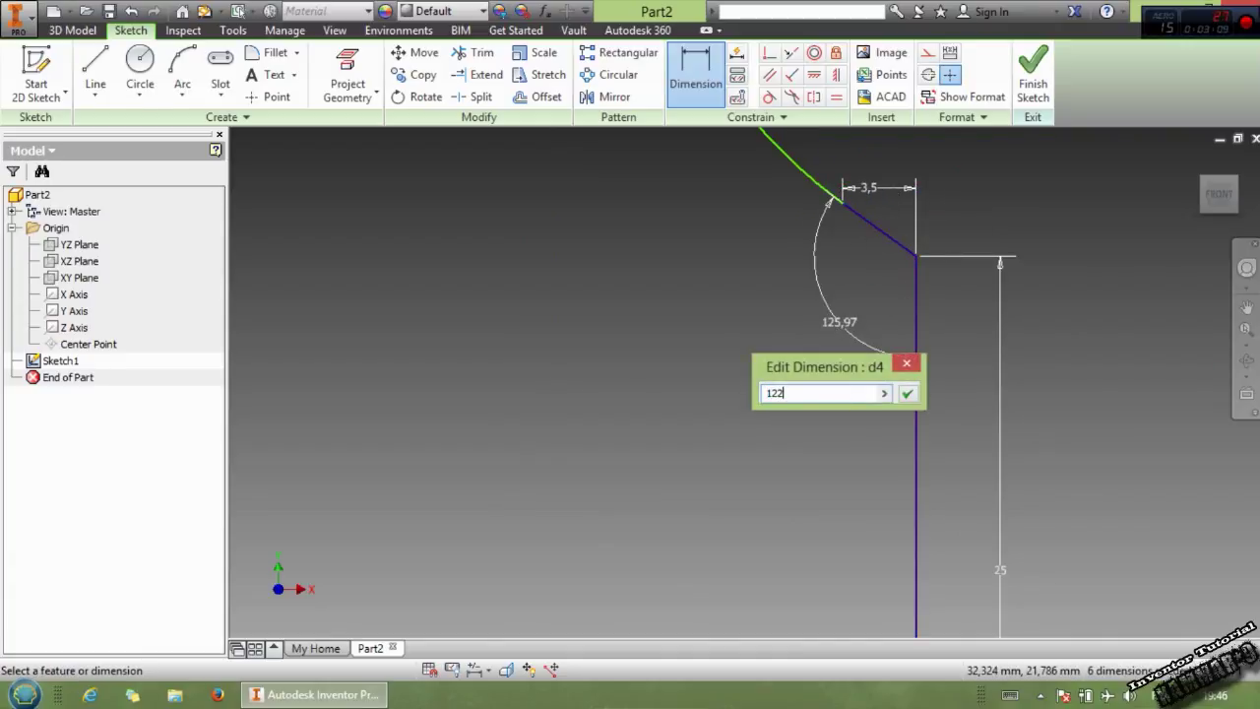
{"action": "key", "text": "Return"}
Step: Dimension the radius of the concave arc above the slanted segment as 50 mm
{"action": "scroll", "coordinate": [837, 328], "scroll_direction": "up", "scroll_amount": 4}
{"action": "scroll", "coordinate": [805, 217], "scroll_direction": "down", "scroll_amount": 5}
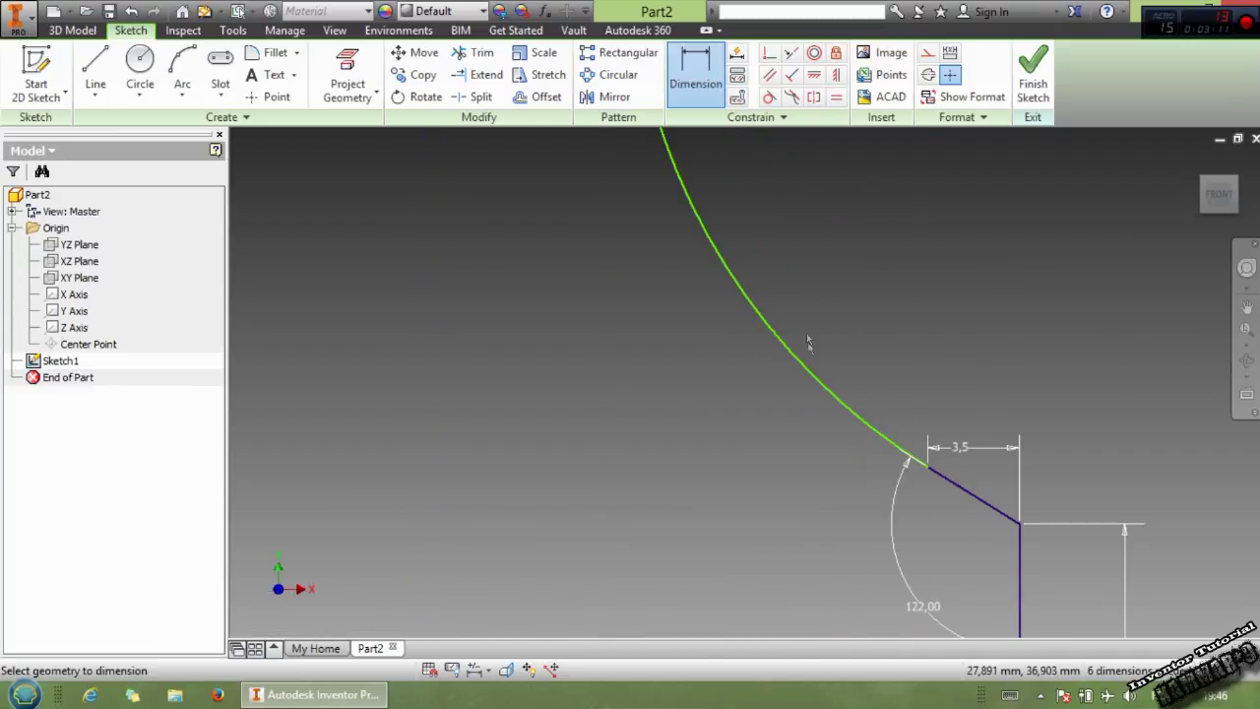
{"action": "scroll", "coordinate": [810, 345], "scroll_direction": "up", "scroll_amount": 6}
{"action": "left_click", "coordinate": [785, 318]}
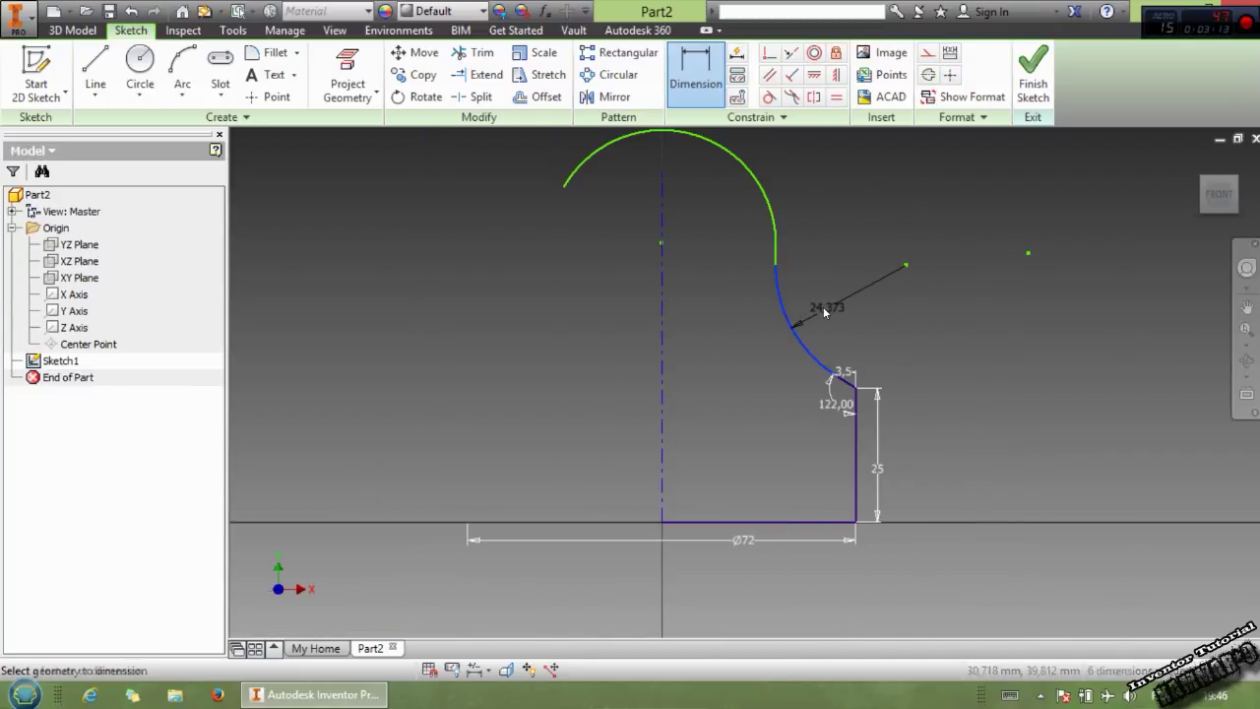
{"action": "left_click", "coordinate": [825, 309]}
{"action": "type", "text": "50"}
{"action": "key", "text": "Return"}
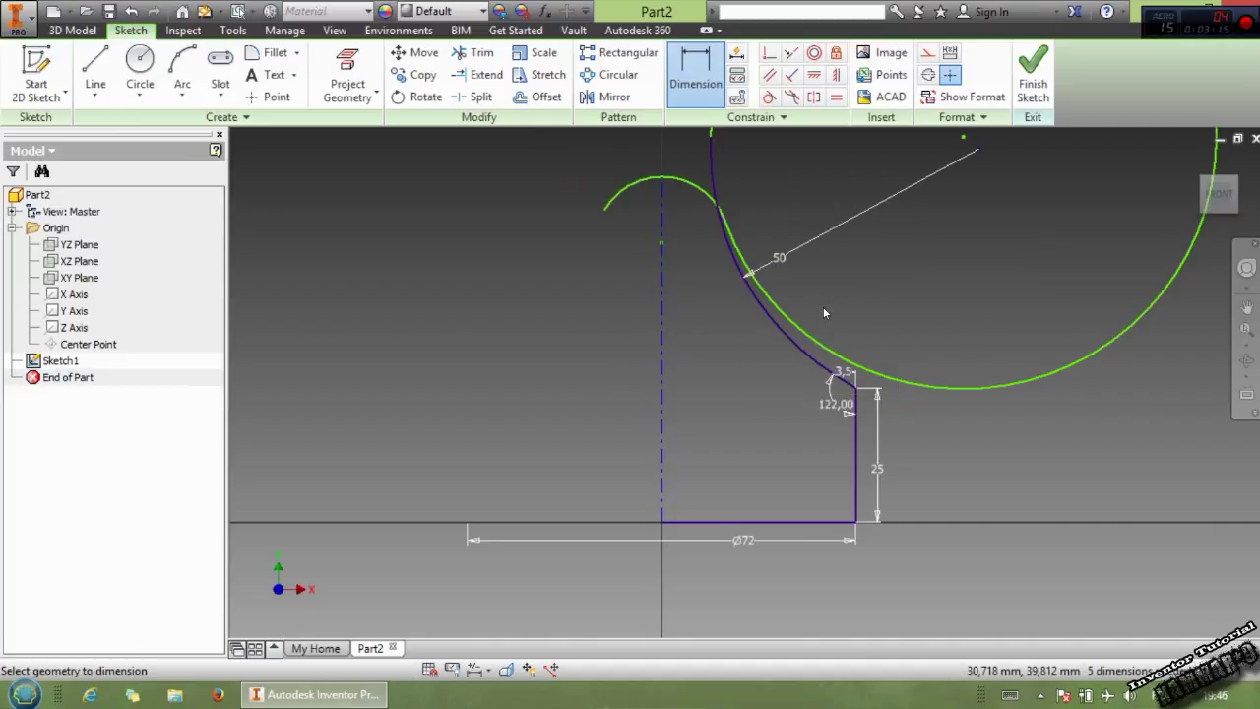
Step: Try to untangle the upper profile by moving the top arc's center upward along the axis
{"action": "scroll", "coordinate": [824, 330], "scroll_direction": "up", "scroll_amount": 2}
{"action": "scroll", "coordinate": [827, 295], "scroll_direction": "down", "scroll_amount": 2}
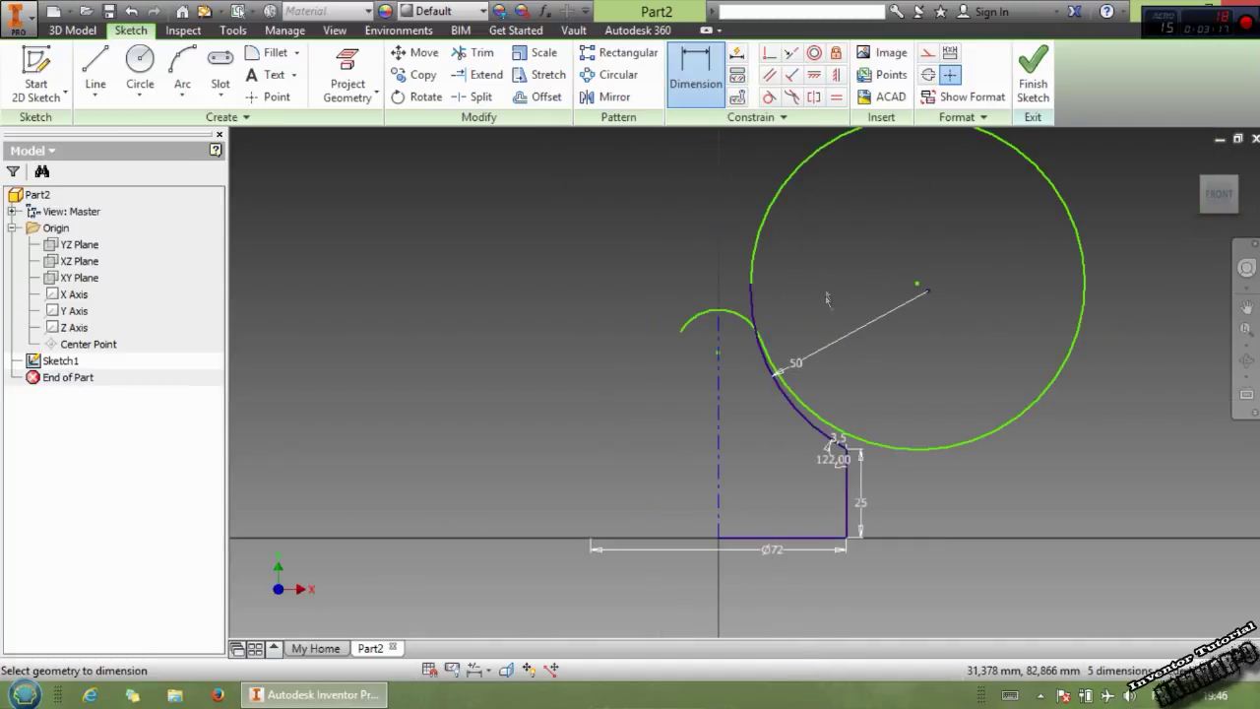
{"action": "key", "text": "Escape"}
{"action": "left_click_drag", "start_coordinate": [746, 290], "coordinate": [756, 311]}
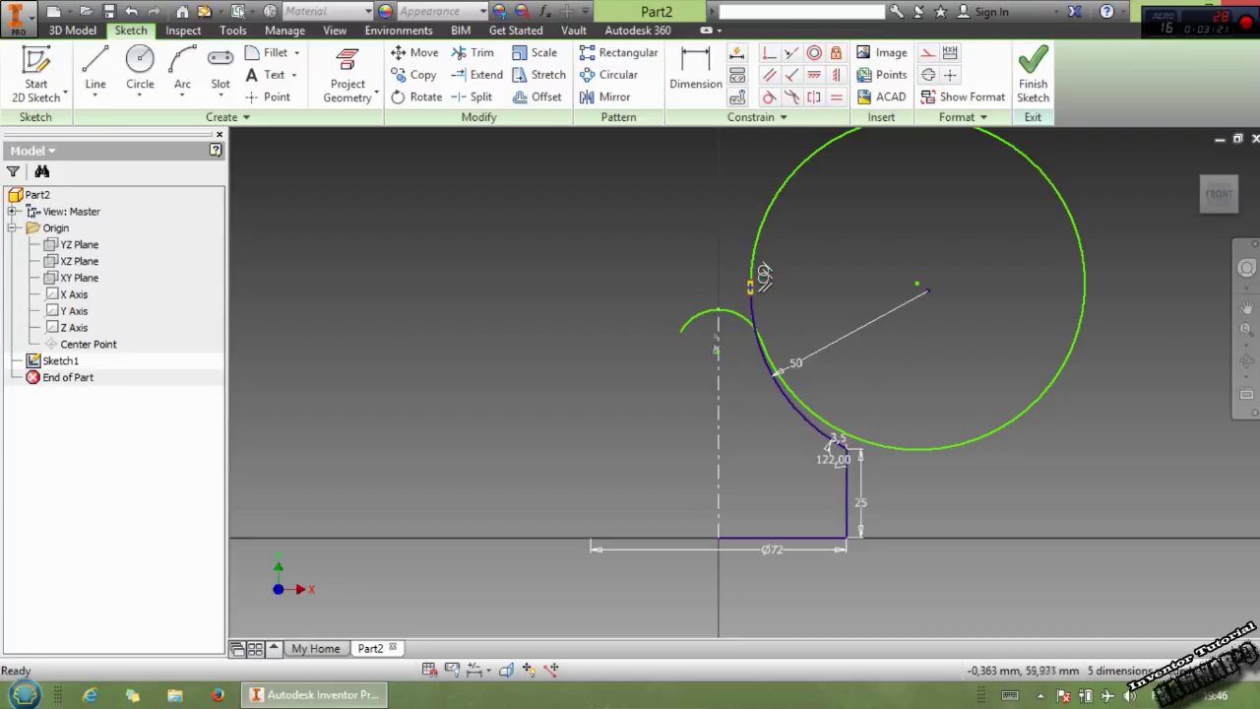
{"action": "left_click_drag", "start_coordinate": [713, 355], "coordinate": [710, 164]}
{"action": "scroll", "coordinate": [716, 256], "scroll_direction": "up", "scroll_amount": 3}
{"action": "scroll", "coordinate": [773, 221], "scroll_direction": "down", "scroll_amount": 2}
{"action": "scroll", "coordinate": [708, 298], "scroll_direction": "down", "scroll_amount": 2}
{"action": "left_click", "coordinate": [671, 267]}
Step: Reposition the upper end of the vertical neck line where it meets the top arc
{"action": "scroll", "coordinate": [703, 281], "scroll_direction": "up", "scroll_amount": 5}
{"action": "scroll", "coordinate": [715, 243], "scroll_direction": "down", "scroll_amount": 4}
{"action": "scroll", "coordinate": [664, 280], "scroll_direction": "down", "scroll_amount": 3}
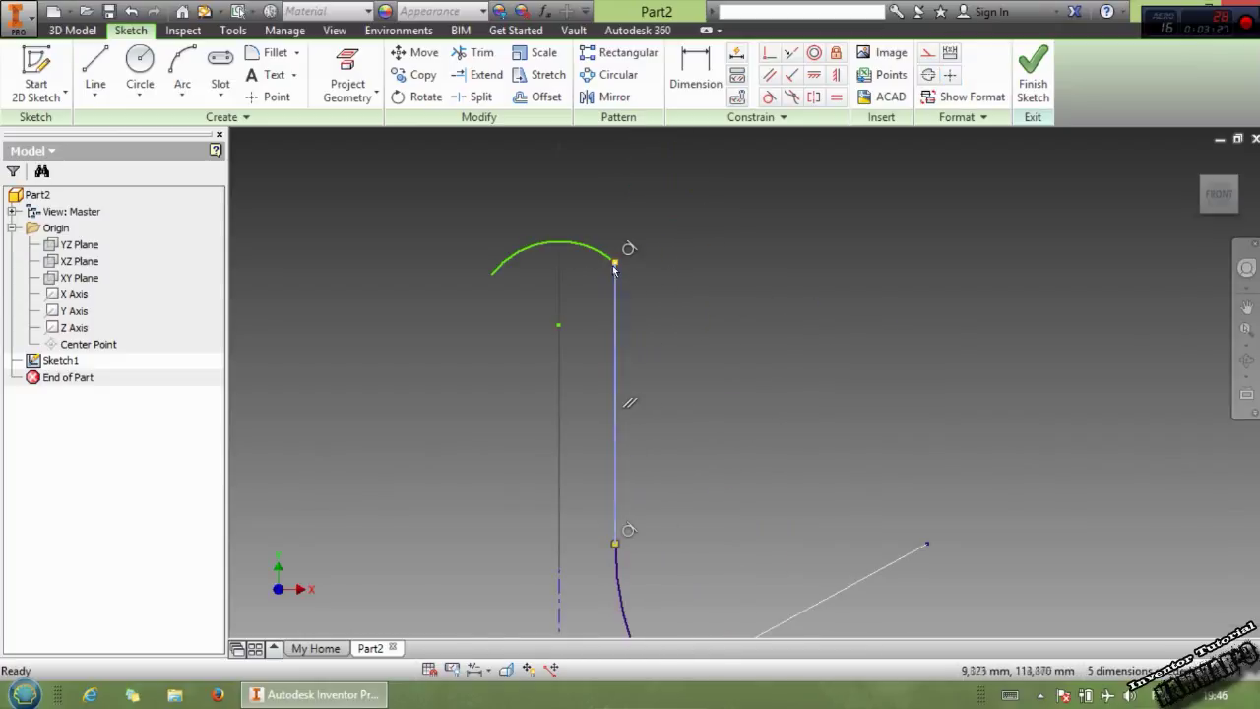
{"action": "left_click_drag", "start_coordinate": [614, 263], "coordinate": [583, 171]}
{"action": "left_click_drag", "start_coordinate": [583, 171], "coordinate": [615, 295]}
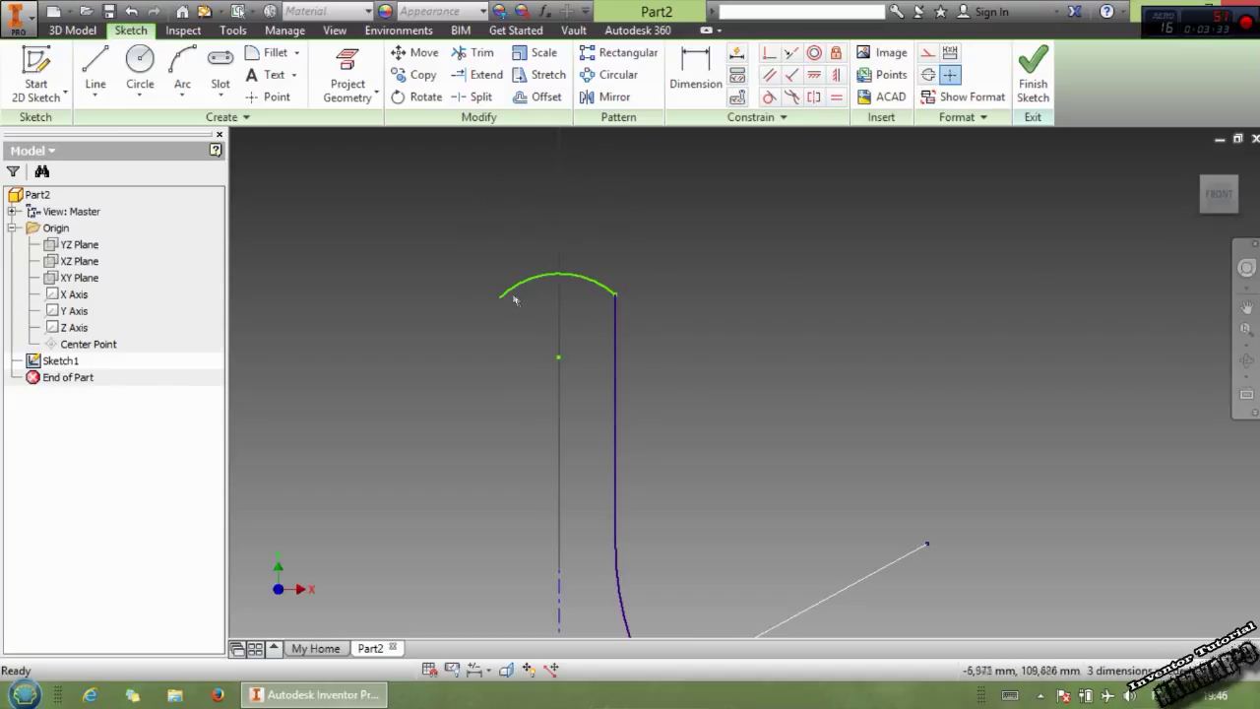
Step: Try to reshape the top arc by moving its free end and its junction with the neck line
{"action": "left_click_drag", "start_coordinate": [500, 297], "coordinate": [565, 197]}
{"action": "scroll", "coordinate": [643, 412], "scroll_direction": "down", "scroll_amount": 2}
{"action": "scroll", "coordinate": [643, 411], "scroll_direction": "down", "scroll_amount": 2}
{"action": "scroll", "coordinate": [665, 481], "scroll_direction": "up", "scroll_amount": 6}
{"action": "scroll", "coordinate": [675, 570], "scroll_direction": "up", "scroll_amount": 2}
{"action": "scroll", "coordinate": [695, 490], "scroll_direction": "down", "scroll_amount": 8}
{"action": "scroll", "coordinate": [645, 363], "scroll_direction": "up", "scroll_amount": 8}
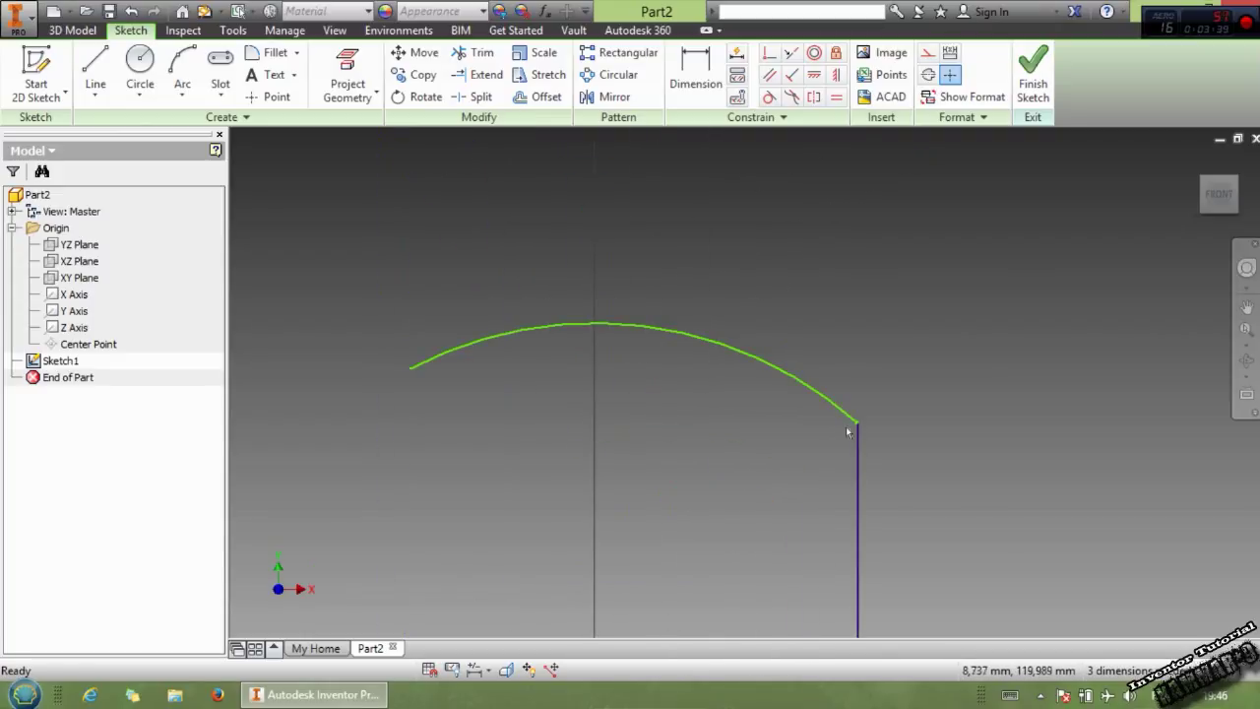
{"action": "left_click_drag", "start_coordinate": [853, 422], "coordinate": [848, 436]}
{"action": "scroll", "coordinate": [858, 453], "scroll_direction": "up", "scroll_amount": 5}
{"action": "mouse_move", "coordinate": [774, 308]}
{"action": "middle_mouse_down"}
{"action": "mouse_move", "coordinate": [899, 251]}
{"action": "mouse_move", "coordinate": [1136, 217]}
{"action": "mouse_move", "coordinate": [1089, 277]}
{"action": "mouse_move", "coordinate": [1135, 266]}
{"action": "mouse_move", "coordinate": [1136, 300]}
{"action": "middle_mouse_up"}
{"action": "mouse_move", "coordinate": [1140, 339]}
{"action": "left_mouse_down"}
{"action": "mouse_move", "coordinate": [1077, 388]}
{"action": "mouse_move", "coordinate": [1112, 399]}
{"action": "mouse_move", "coordinate": [1125, 391]}
{"action": "mouse_move", "coordinate": [1125, 343]}
{"action": "mouse_move", "coordinate": [1091, 366]}
{"action": "left_mouse_up"}
{"action": "scroll", "coordinate": [982, 368], "scroll_direction": "down", "scroll_amount": 4}
{"action": "scroll", "coordinate": [892, 393], "scroll_direction": "down", "scroll_amount": 5}
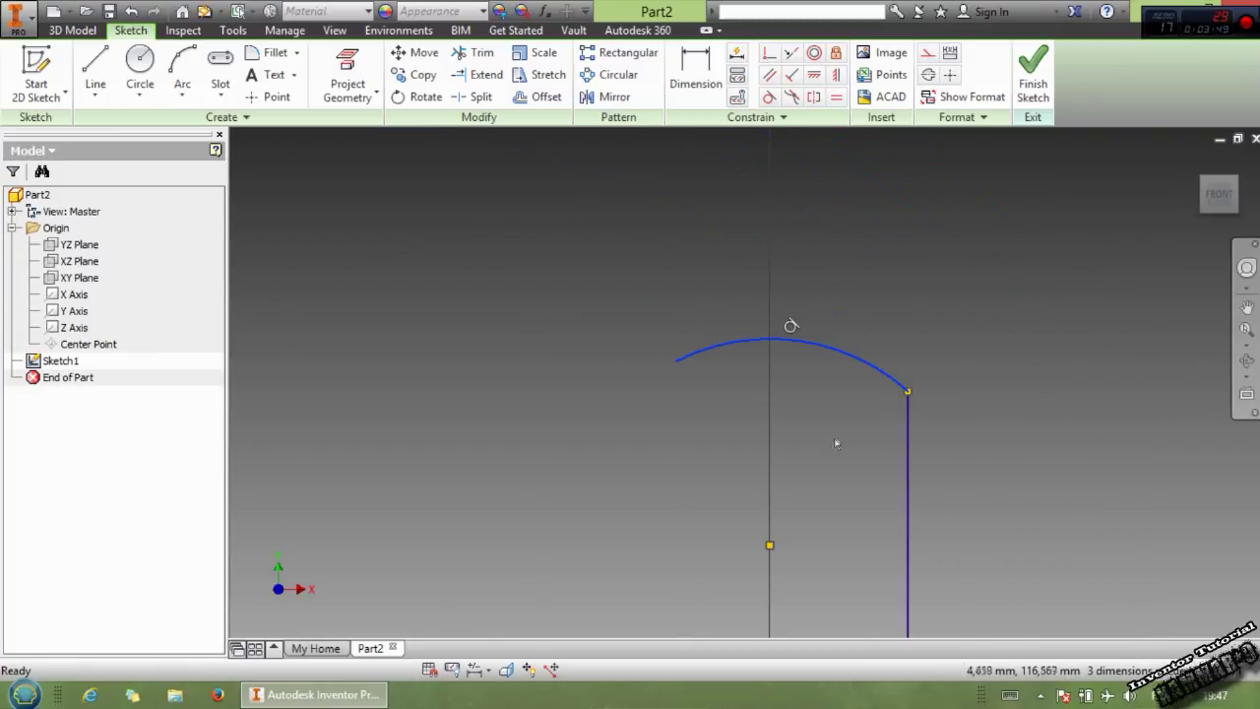
Step: Delete the top arc and the vertical neck line above the 50 mm radius arc
{"action": "left_click", "coordinate": [833, 436]}
{"action": "key", "text": "Delete"}
{"action": "left_click_drag", "start_coordinate": [907, 393], "coordinate": [492, 534]}
{"action": "mouse_move", "coordinate": [483, 521]}
{"action": "left_click", "coordinate": [484, 523]}
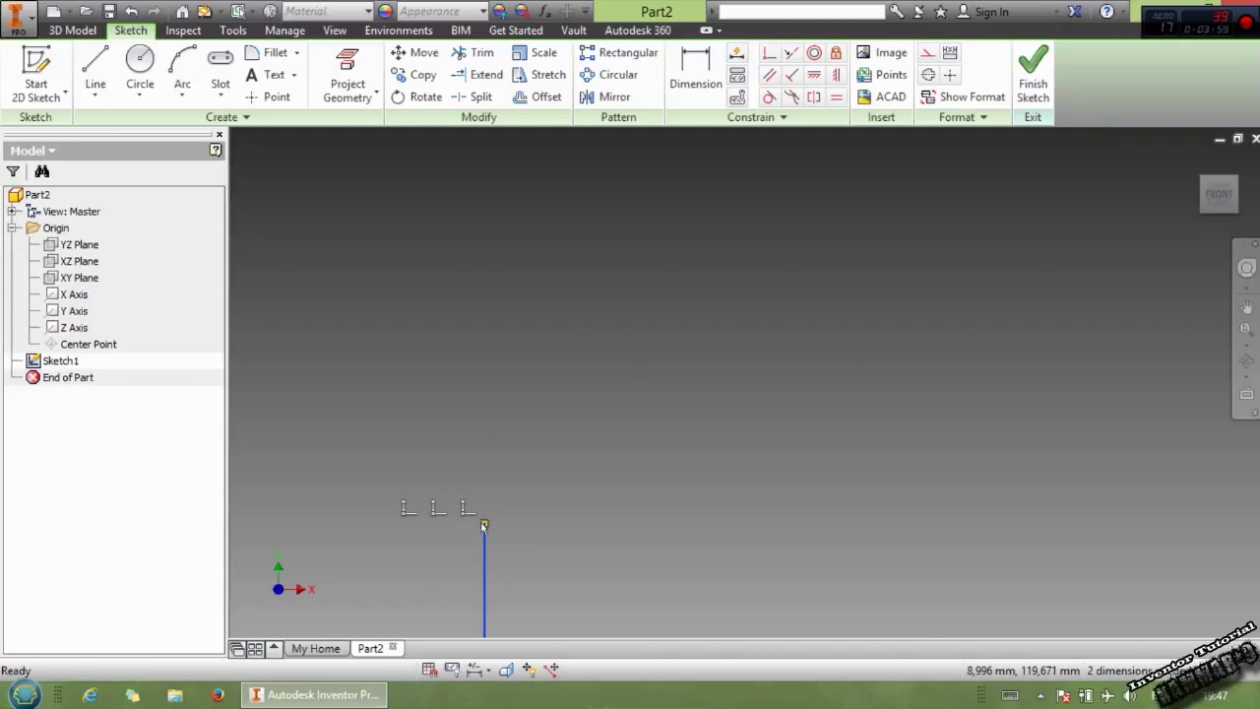
{"action": "left_click", "coordinate": [483, 540]}
{"action": "key", "text": "Delete"}
{"action": "left_click_drag", "start_coordinate": [508, 544], "coordinate": [444, 499]}
Step: Draw a vertical neck line about 20 mm long up from the upper end of the 50 mm radius arc
{"action": "scroll", "coordinate": [615, 507], "scroll_direction": "up", "scroll_amount": 12}
{"action": "scroll", "coordinate": [652, 529], "scroll_direction": "up", "scroll_amount": 5}
{"action": "scroll", "coordinate": [652, 529], "scroll_direction": "down", "scroll_amount": 5}
{"action": "scroll", "coordinate": [613, 607], "scroll_direction": "down", "scroll_amount": 4}
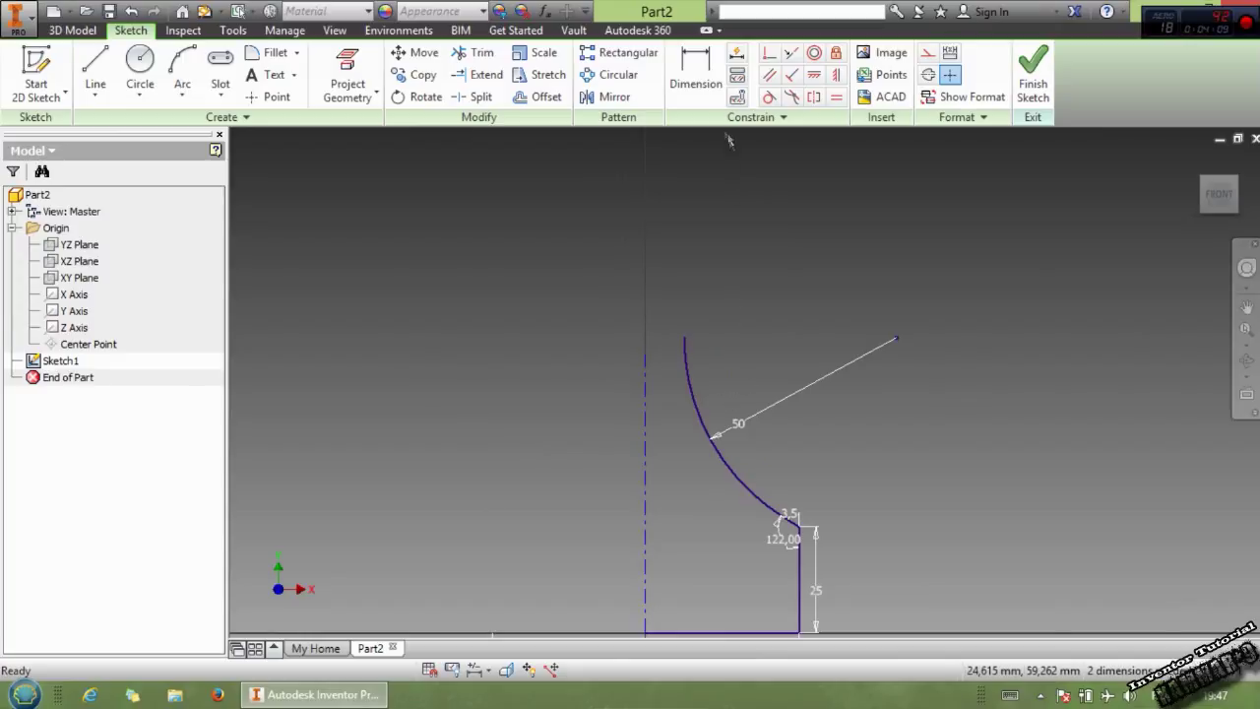
{"action": "left_click", "coordinate": [98, 71]}
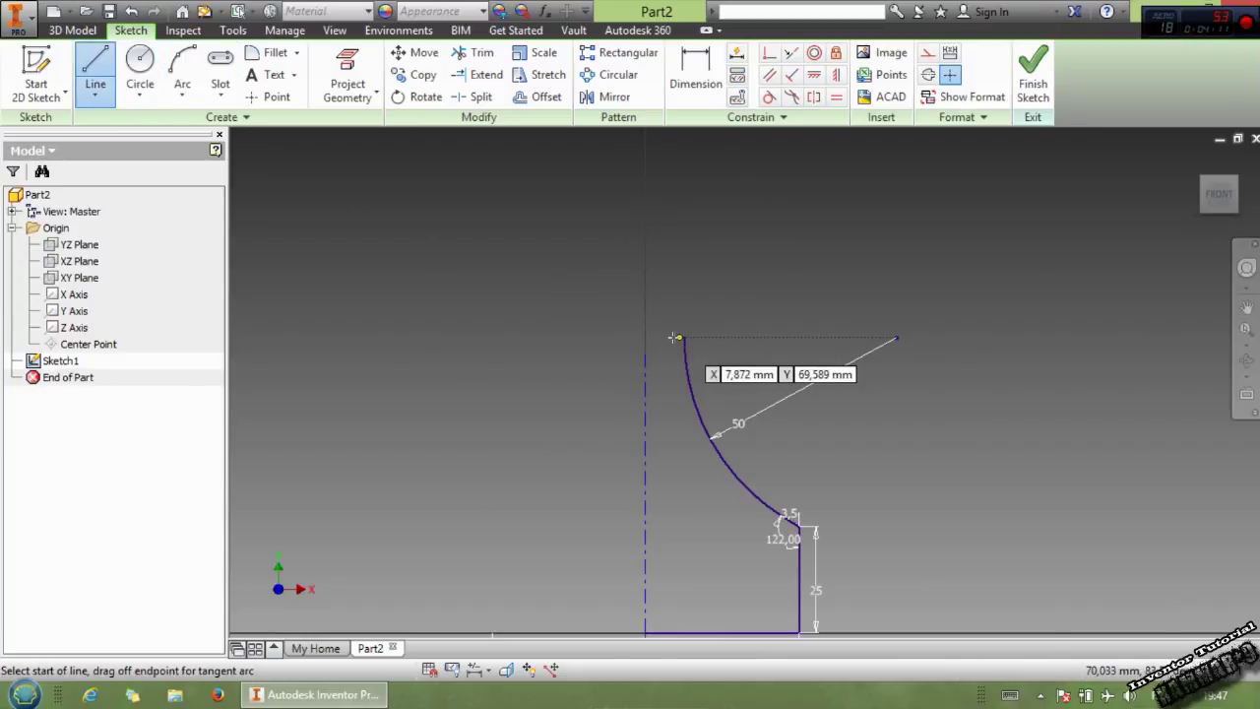
{"action": "left_click", "coordinate": [684, 337]}
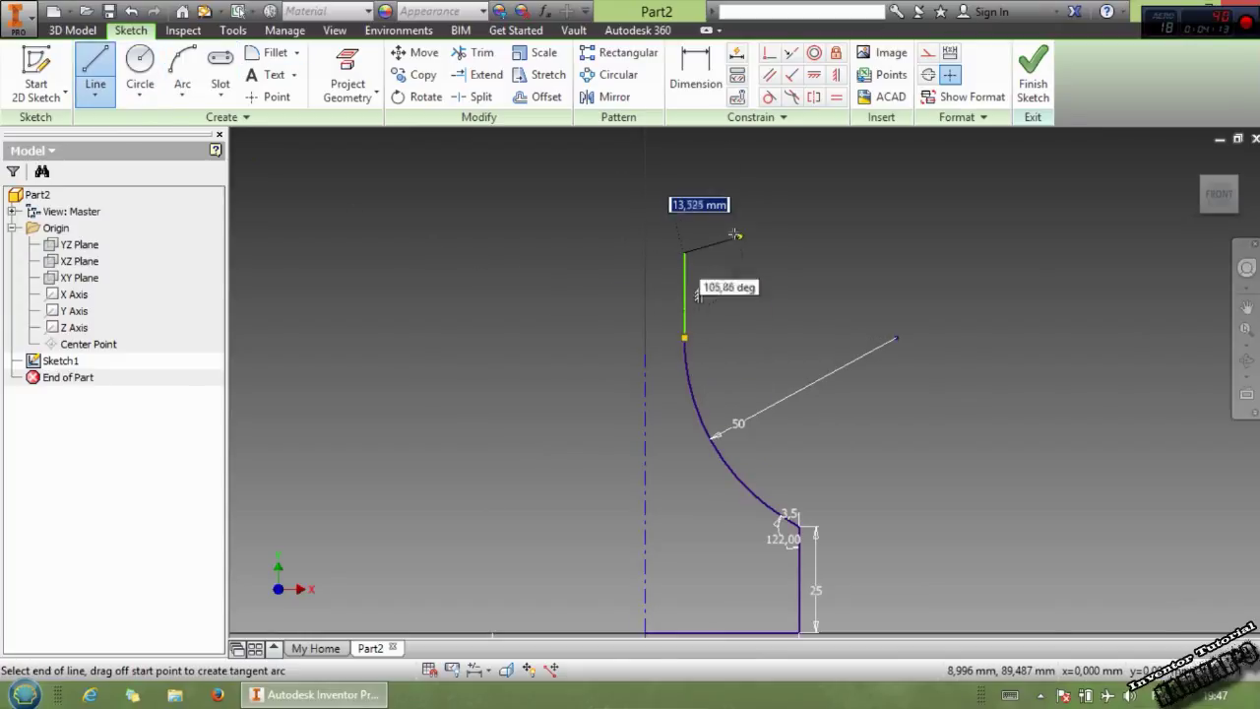
{"action": "left_click", "coordinate": [679, 252]}
Step: Add a small tangent arc curving outward from the neck line's upper end and a larger reversed arc above it
{"action": "left_click_drag", "start_coordinate": [679, 252], "coordinate": [740, 227]}
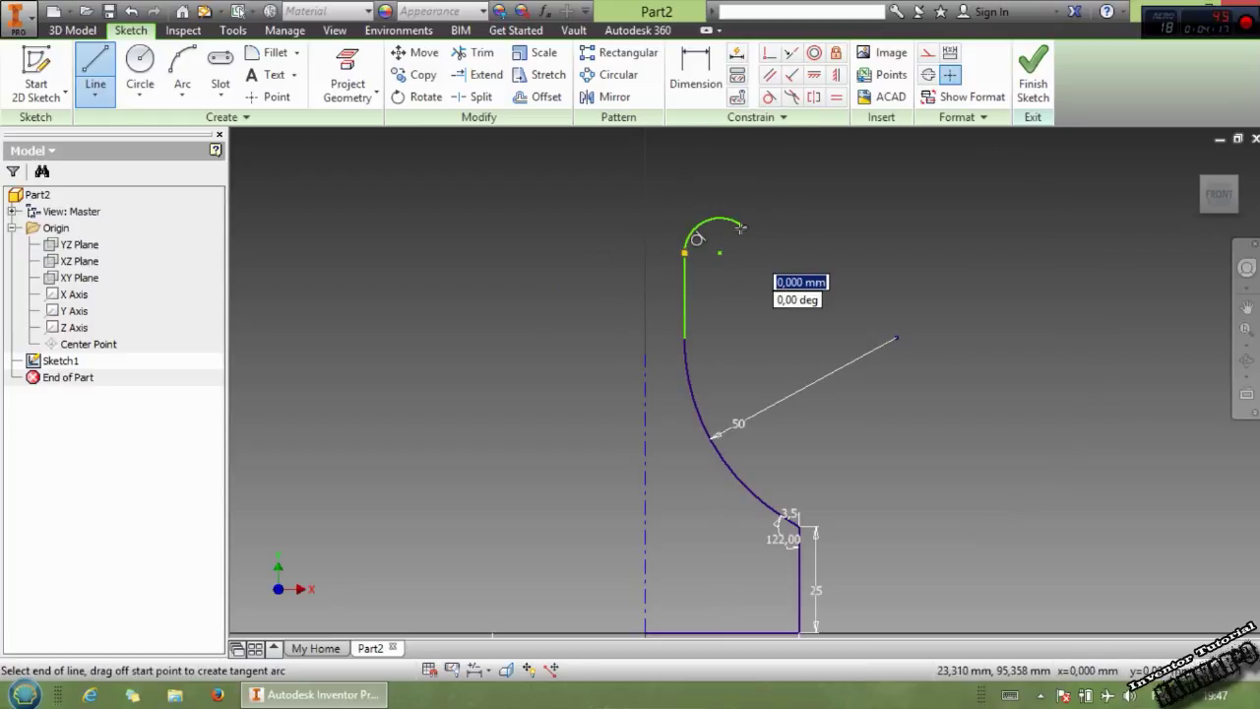
{"action": "left_click_drag", "start_coordinate": [741, 227], "coordinate": [722, 165]}
{"action": "key", "text": "Escape"}
{"action": "mouse_move", "coordinate": [799, 174]}
{"action": "left_mouse_down"}
{"action": "mouse_move", "coordinate": [748, 148]}
{"action": "mouse_move", "coordinate": [670, 143]}
{"action": "mouse_move", "coordinate": [681, 156]}
{"action": "mouse_move", "coordinate": [681, 132]}
{"action": "left_mouse_up"}
Step: Align the large top arc's center vertically with the upper end of the centerline
{"action": "scroll", "coordinate": [722, 250], "scroll_direction": "down", "scroll_amount": 3}
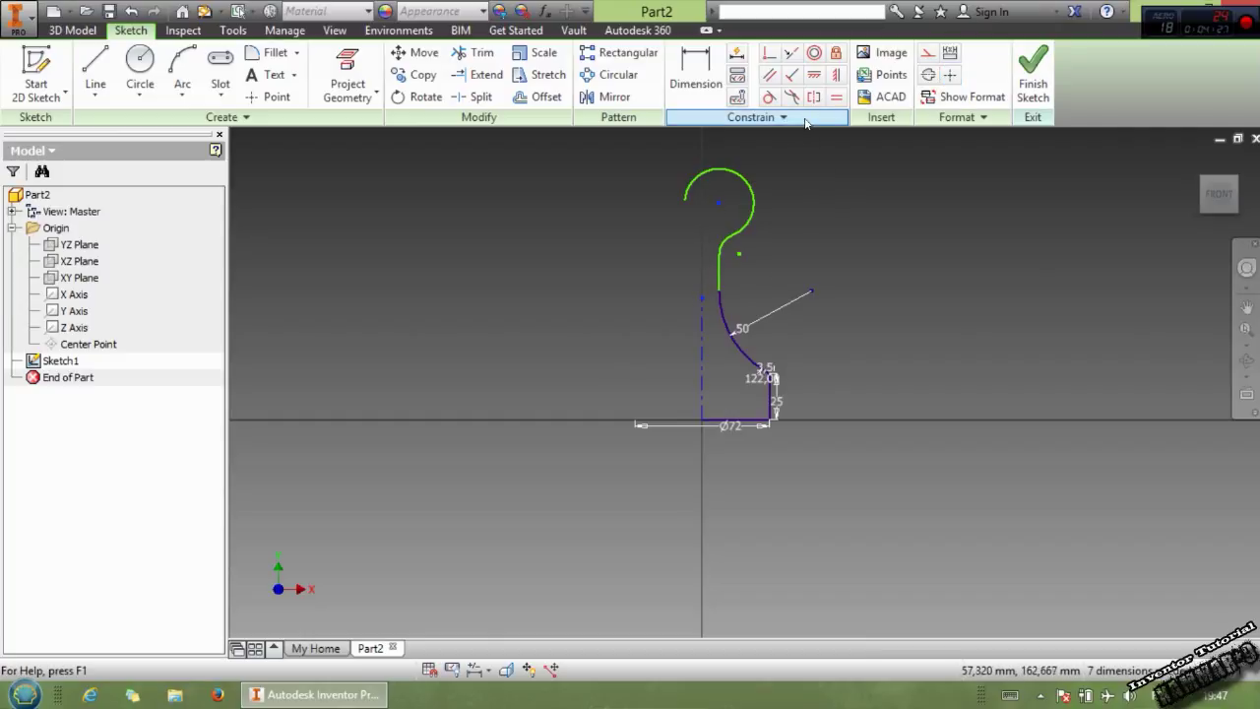
{"action": "left_click", "coordinate": [836, 75]}
{"action": "left_click", "coordinate": [720, 203]}
{"action": "left_click", "coordinate": [702, 295]}
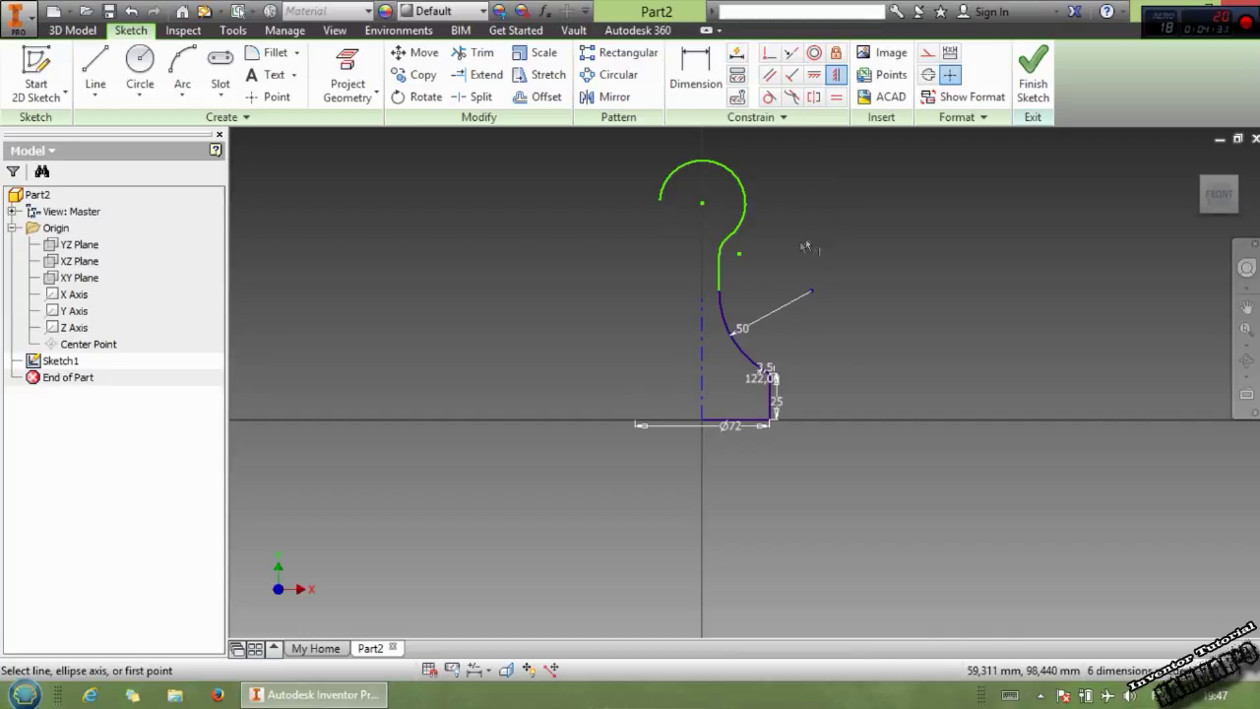
Step: Dimension the radius of the small transition arc above the neck line as 50 mm
{"action": "left_click", "coordinate": [696, 74]}
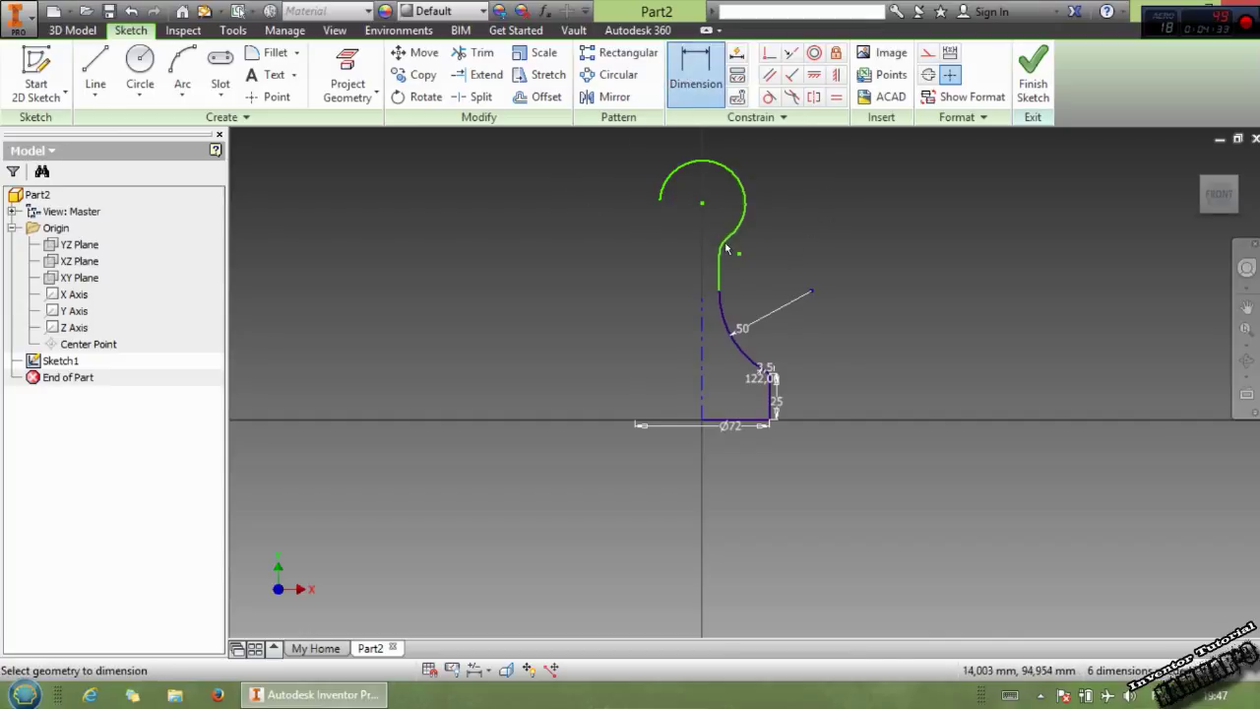
{"action": "left_click", "coordinate": [724, 244]}
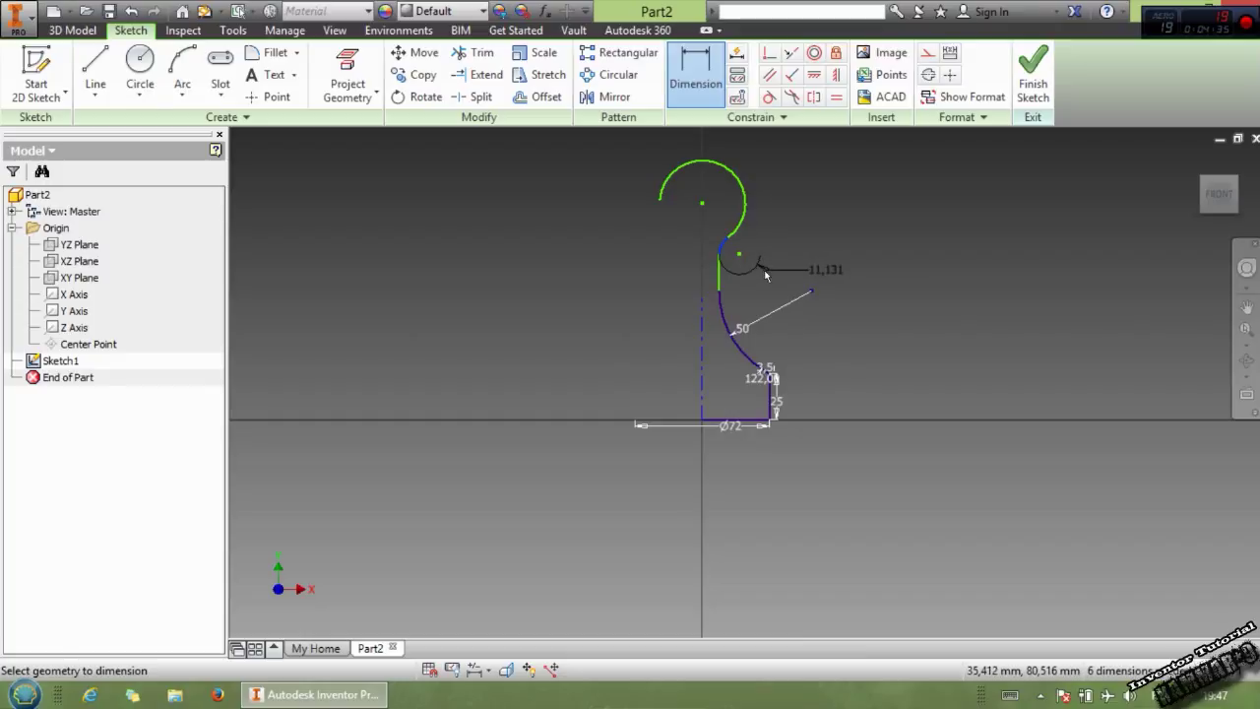
{"action": "left_click", "coordinate": [767, 276]}
{"action": "type", "text": "5"}
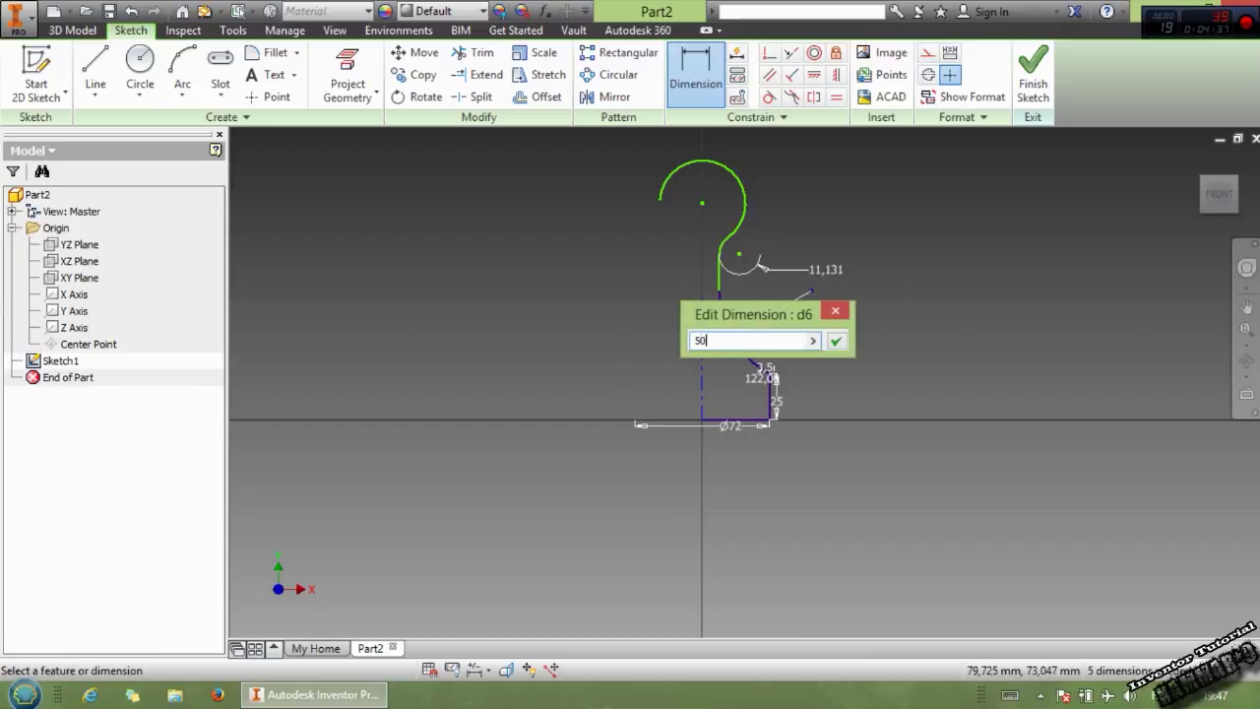
{"action": "type", "text": "0"}
{"action": "key", "text": "Return"}
Step: Dimension the radius of the top arc as 14 mm
{"action": "left_click", "coordinate": [726, 189]}
{"action": "left_click", "coordinate": [798, 164]}
{"action": "type", "text": "14"}
{"action": "key", "text": "Return"}
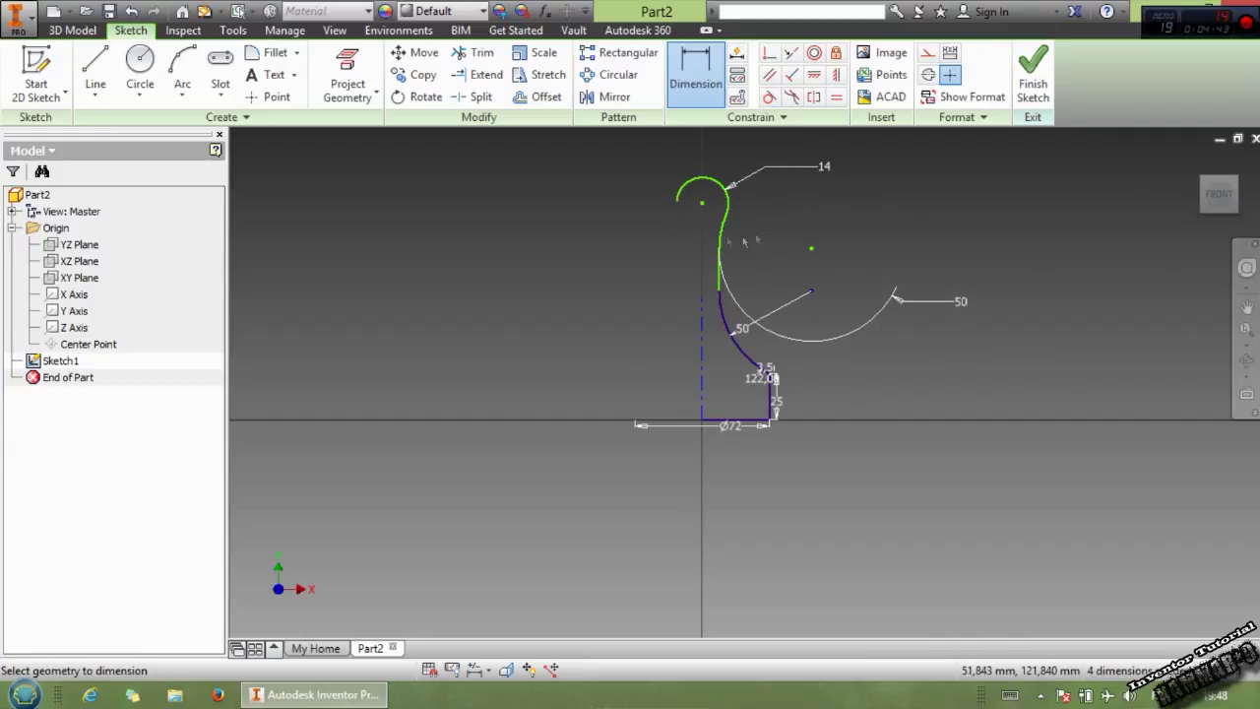
Step: Dimension the vertical distance from the base line to the top arc's center as 125 mm
{"action": "left_click", "coordinate": [699, 421]}
{"action": "left_click", "coordinate": [702, 203]}
{"action": "left_click", "coordinate": [628, 357]}
{"action": "type", "text": "12"}
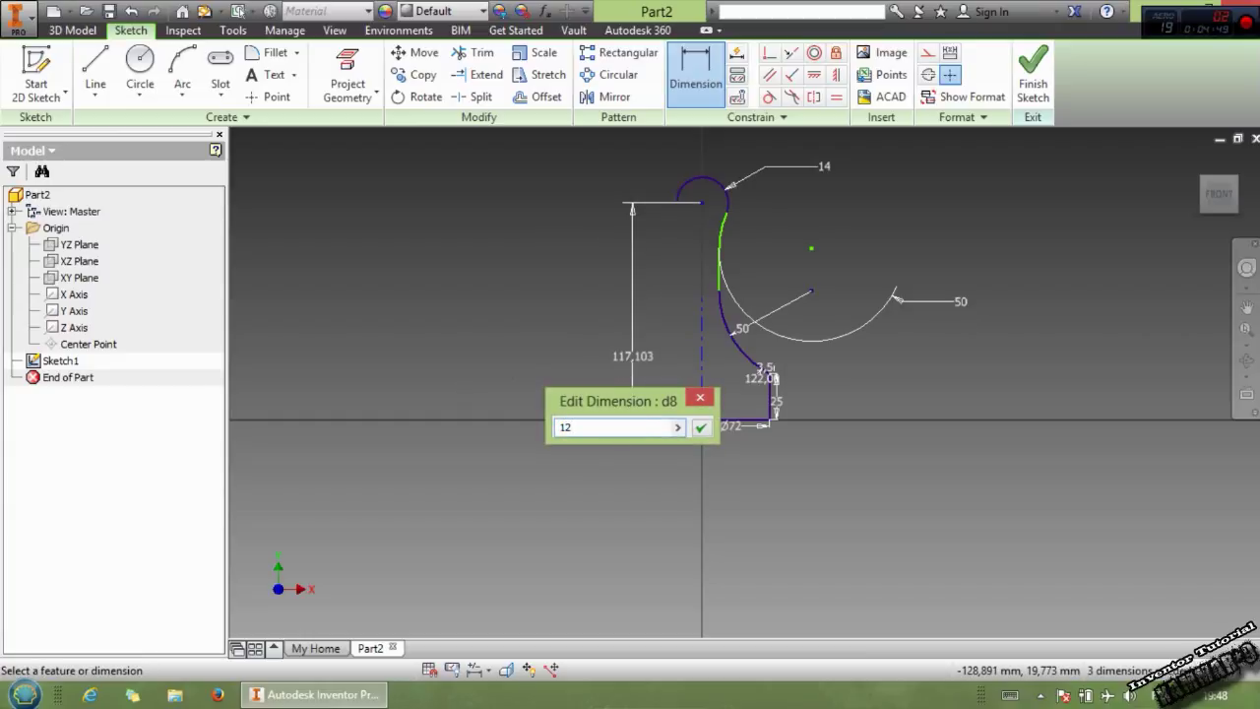
{"action": "type", "text": "5"}
{"action": "key", "text": "Return"}
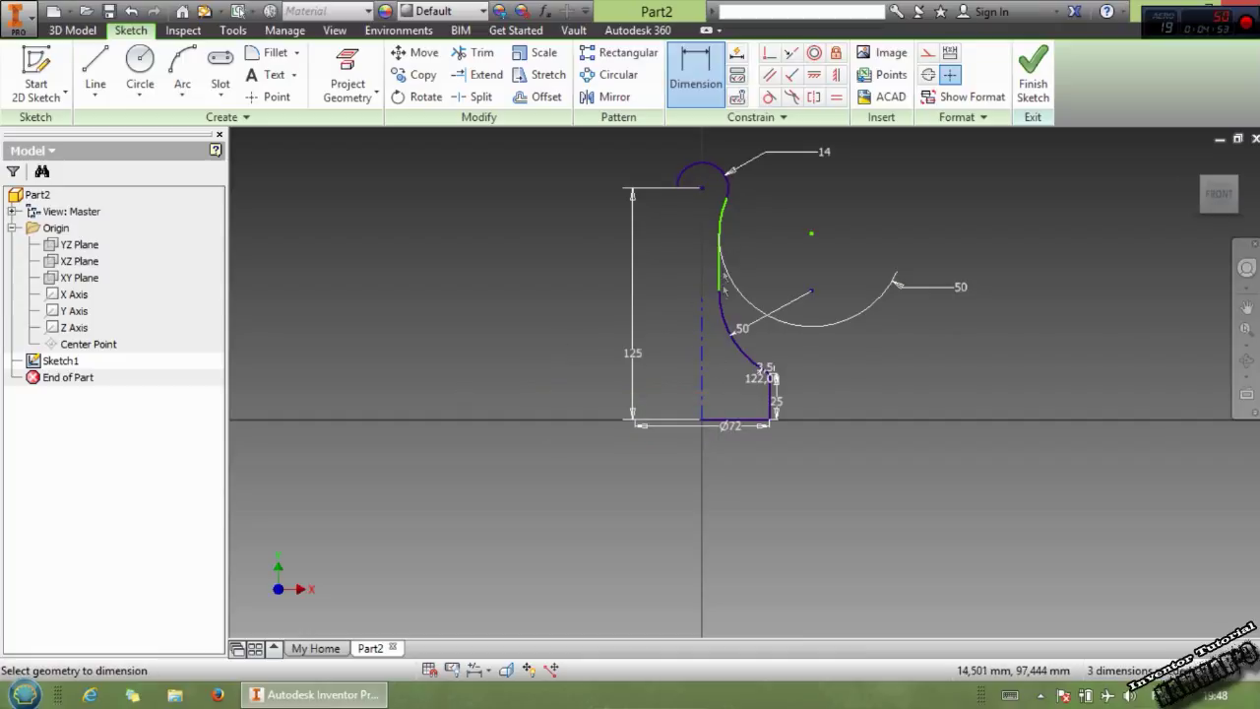
Step: Make the straight neck line tangent to the lower 50 mm radius arc
{"action": "scroll", "coordinate": [747, 206], "scroll_direction": "up", "scroll_amount": 3}
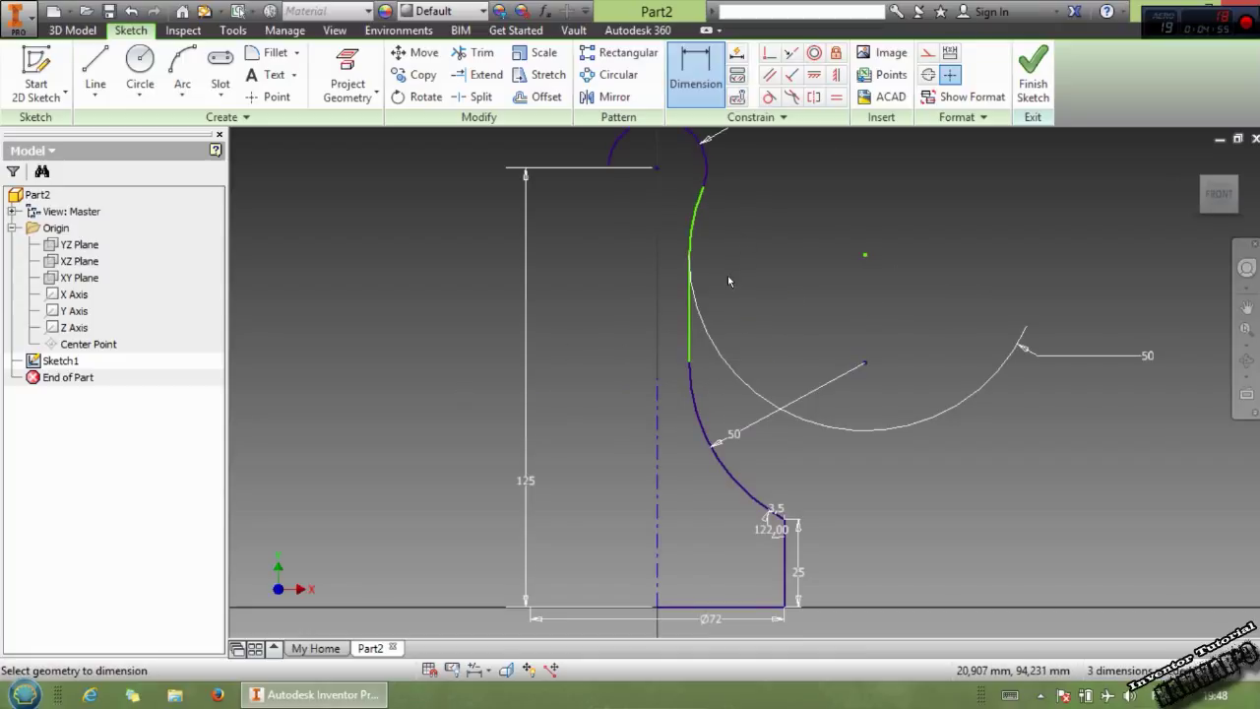
{"action": "scroll", "coordinate": [728, 282], "scroll_direction": "down", "scroll_amount": 2}
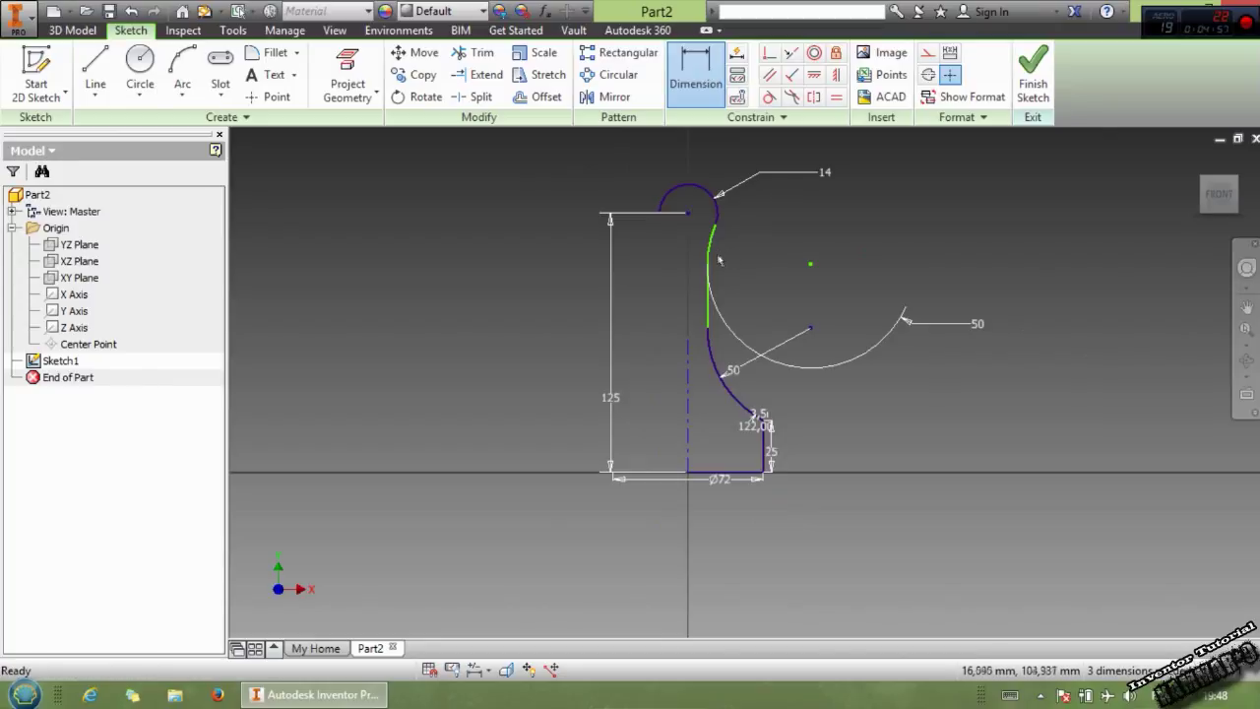
{"action": "key", "text": "Escape"}
{"action": "left_click_drag", "start_coordinate": [720, 253], "coordinate": [746, 271]}
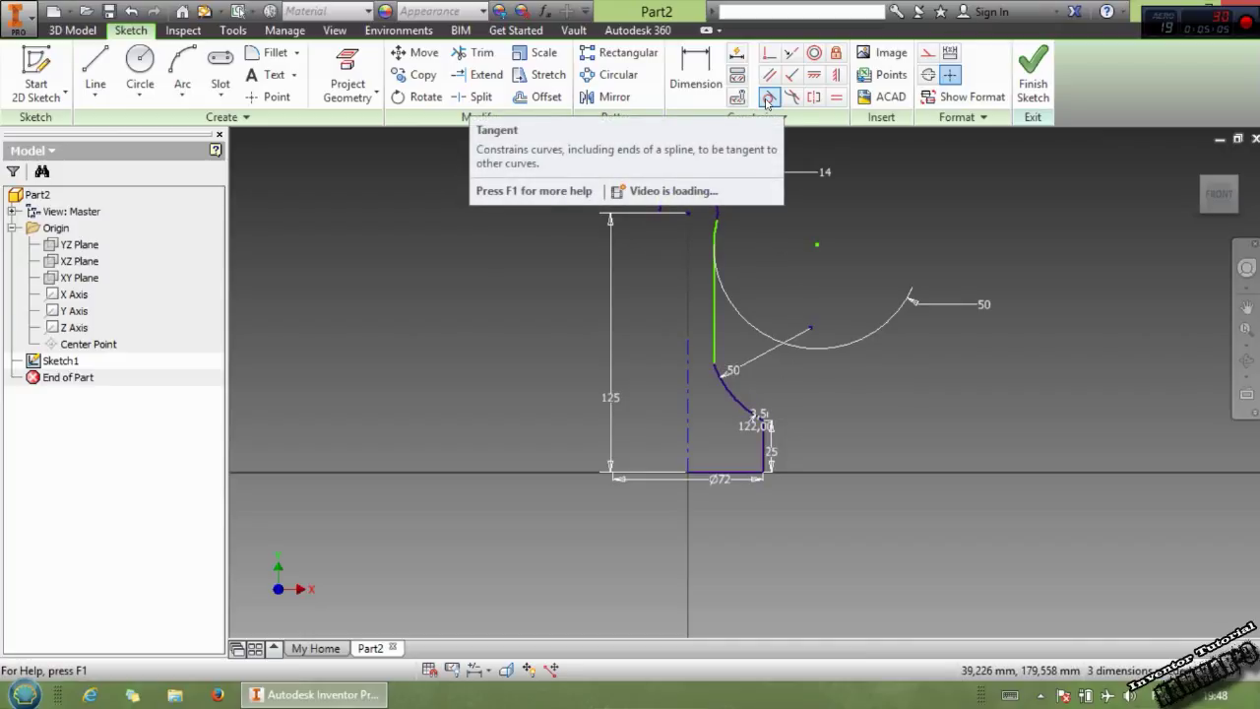
{"action": "left_click", "coordinate": [769, 99]}
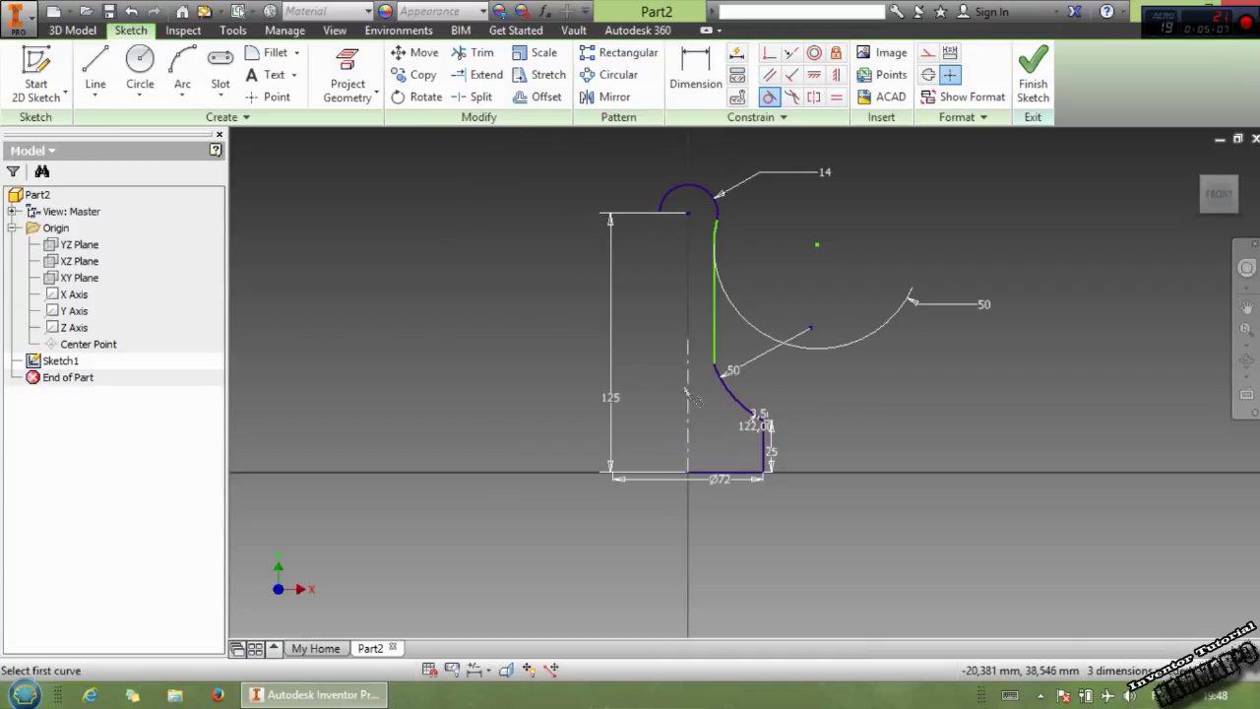
{"action": "left_click", "coordinate": [726, 387]}
{"action": "left_click", "coordinate": [714, 349]}
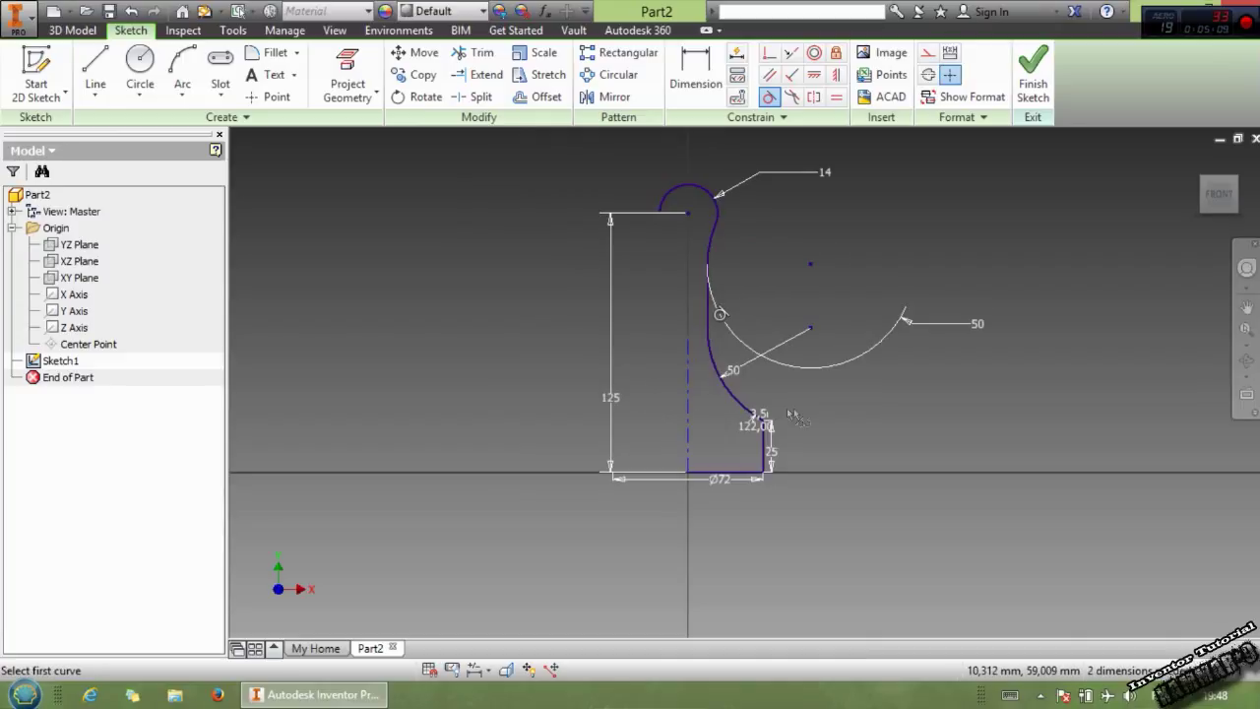
{"action": "key", "text": "Escape"}
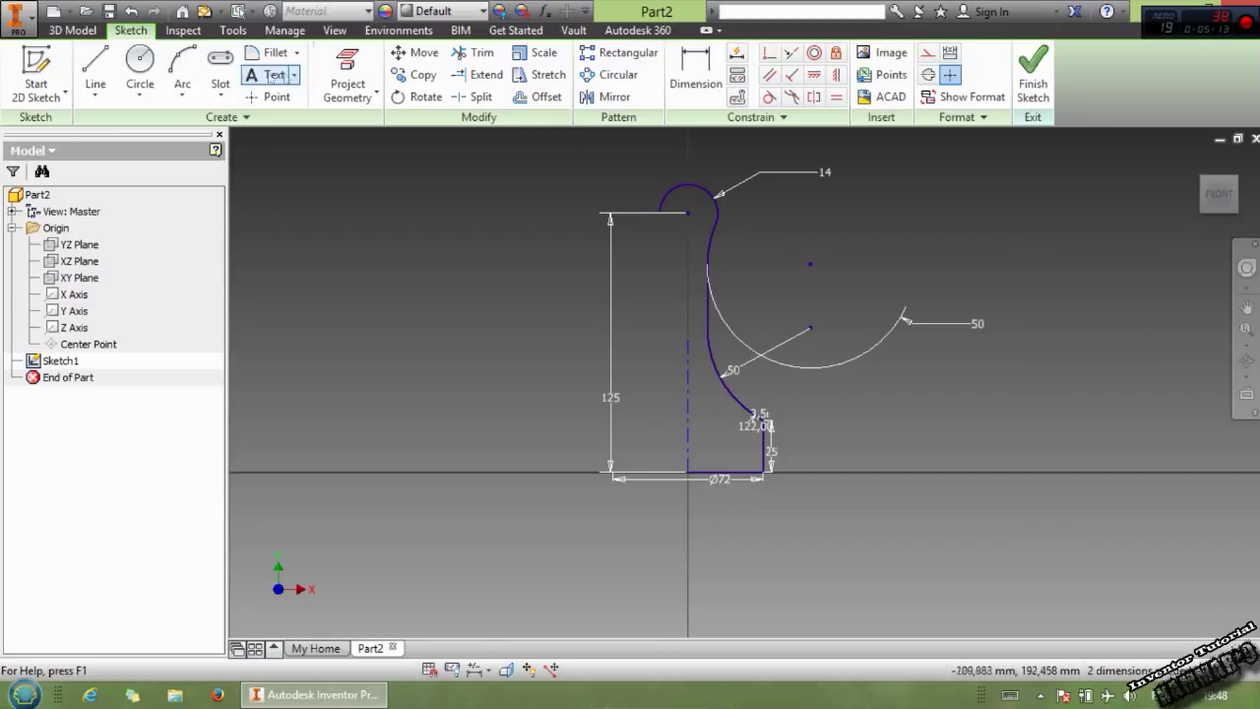
Step: Draw one circle centered at the origin and a smaller circle concentric with the top arc
{"action": "left_click", "coordinate": [140, 69]}
{"action": "left_click", "coordinate": [688, 473]}
{"action": "left_click", "coordinate": [630, 459]}
{"action": "left_click", "coordinate": [687, 213]}
{"action": "left_click", "coordinate": [704, 216]}
Step: Dimension the diameter of the lower circle as 50 mm and of the upper circle as 18 mm
{"action": "left_click", "coordinate": [696, 74]}
{"action": "left_click", "coordinate": [645, 516]}
{"action": "left_click", "coordinate": [626, 556]}
{"action": "type", "text": "50"}
{"action": "key", "text": "Return"}
{"action": "left_click", "coordinate": [679, 228]}
{"action": "left_click", "coordinate": [644, 259]}
{"action": "type", "text": "18"}
{"action": "key", "text": "Return"}
{"action": "key", "text": "Escape"}
Step: Trim the lower circle to its upper-right quarter and remove the base line segment inside it
{"action": "left_click", "coordinate": [474, 53]}
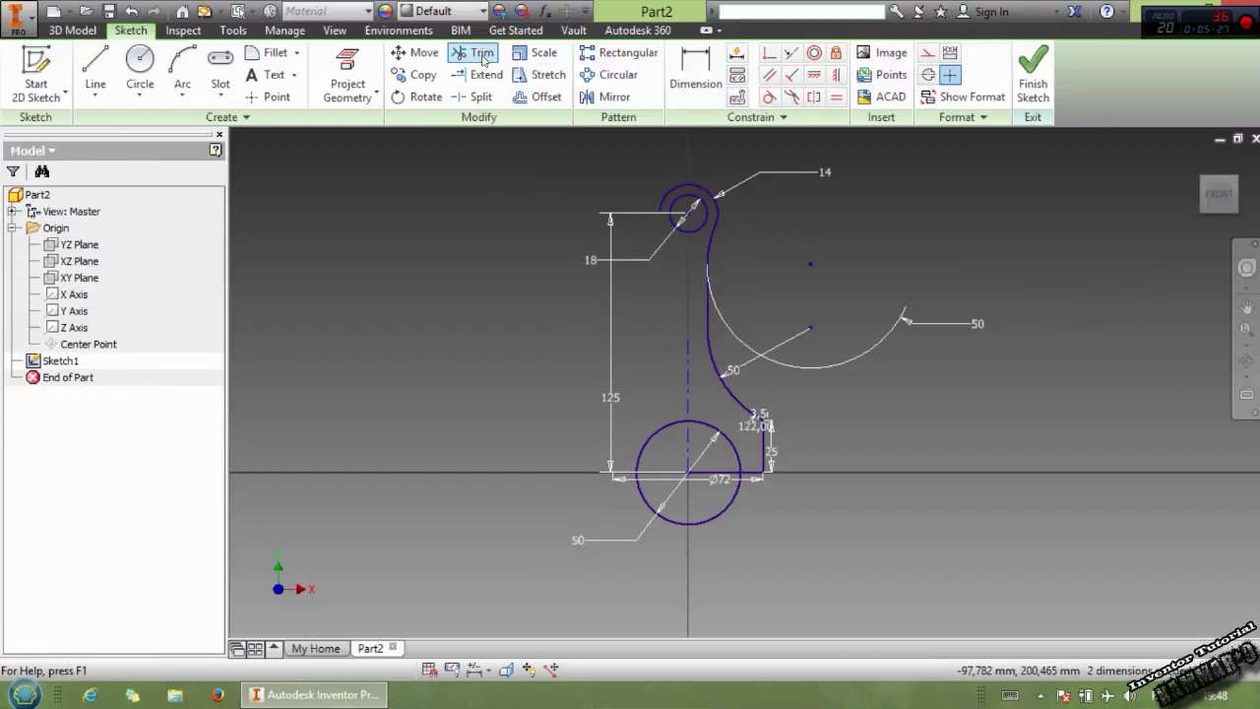
{"action": "left_click", "coordinate": [703, 530]}
{"action": "left_click", "coordinate": [707, 472]}
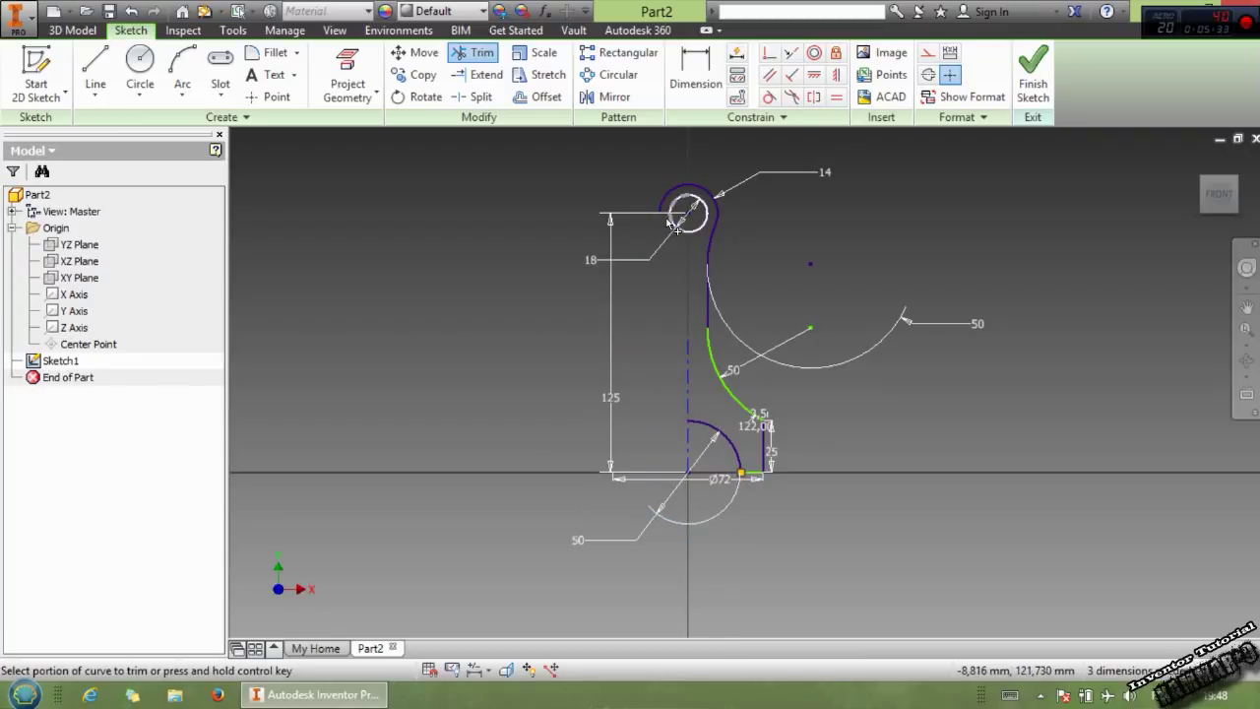
Step: Extend the centerline above the top arc and trim the parts of the upper circle and arc left of it
{"action": "key", "text": "Escape"}
{"action": "left_click_drag", "start_coordinate": [688, 335], "coordinate": [688, 172]}
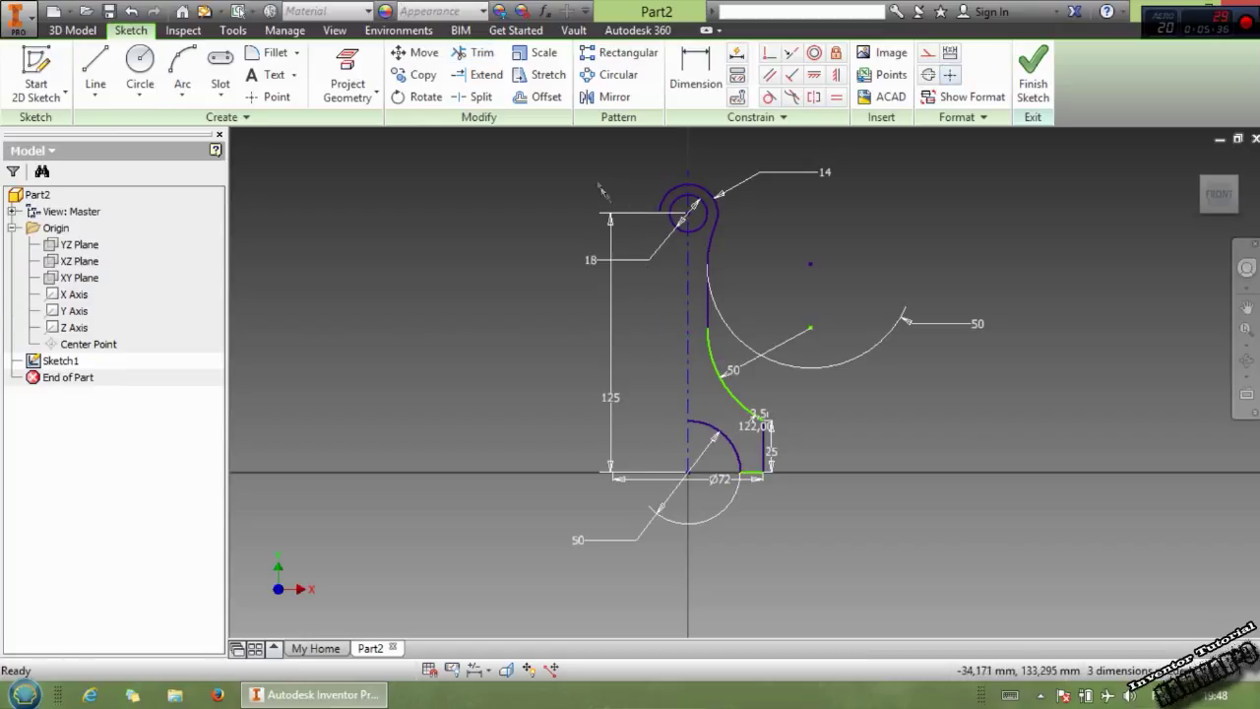
{"action": "left_click", "coordinate": [475, 55]}
{"action": "left_click", "coordinate": [669, 218]}
{"action": "key", "text": "Escape"}
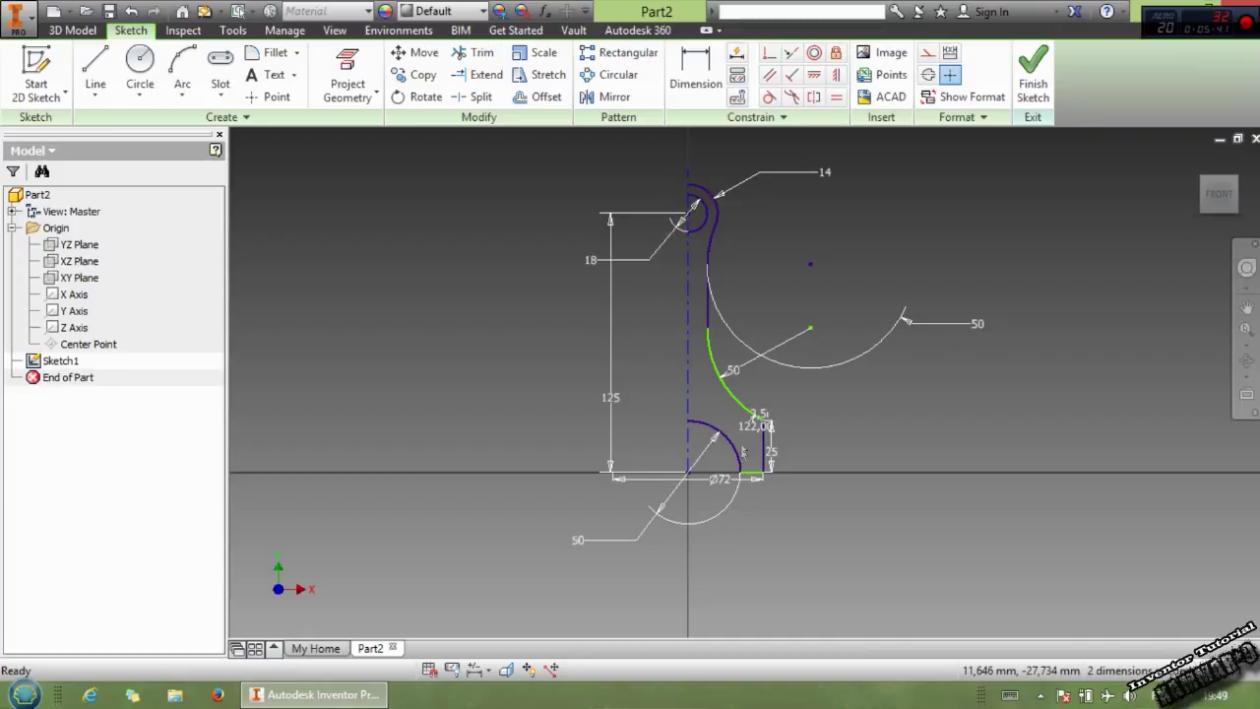
Step: Align the inner endpoint of the short base line horizontally with the origin
{"action": "scroll", "coordinate": [752, 474], "scroll_direction": "up", "scroll_amount": 10}
{"action": "mouse_move", "coordinate": [751, 498]}
{"action": "left_mouse_down"}
{"action": "mouse_move", "coordinate": [754, 442]}
{"action": "mouse_move", "coordinate": [731, 429]}
{"action": "left_mouse_up"}
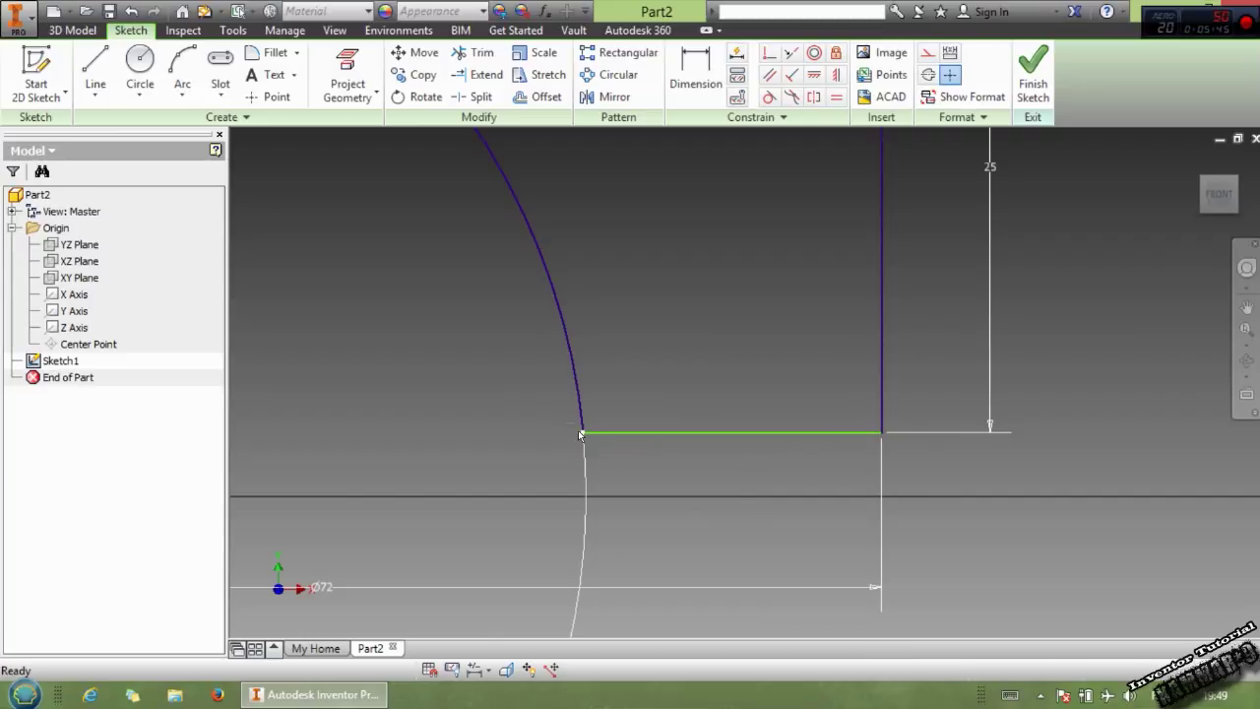
{"action": "scroll", "coordinate": [580, 434], "scroll_direction": "down", "scroll_amount": 4}
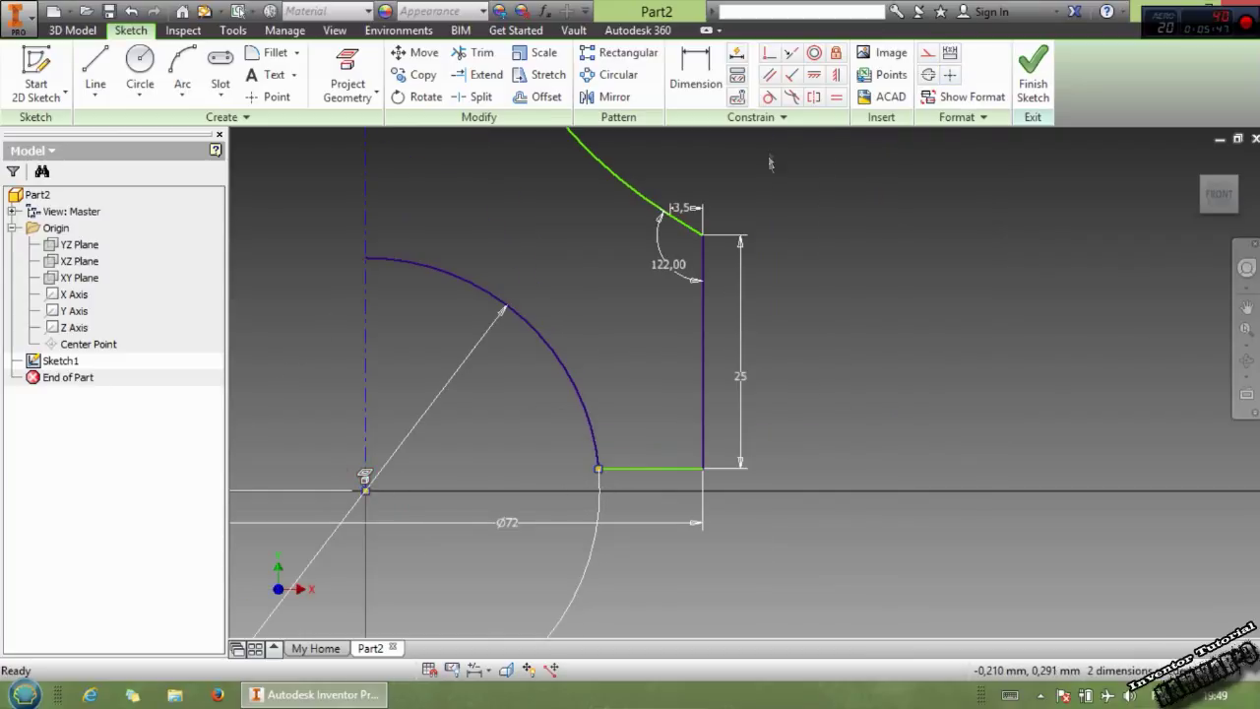
{"action": "left_click", "coordinate": [814, 74]}
{"action": "scroll", "coordinate": [828, 438], "scroll_direction": "down", "scroll_amount": 6}
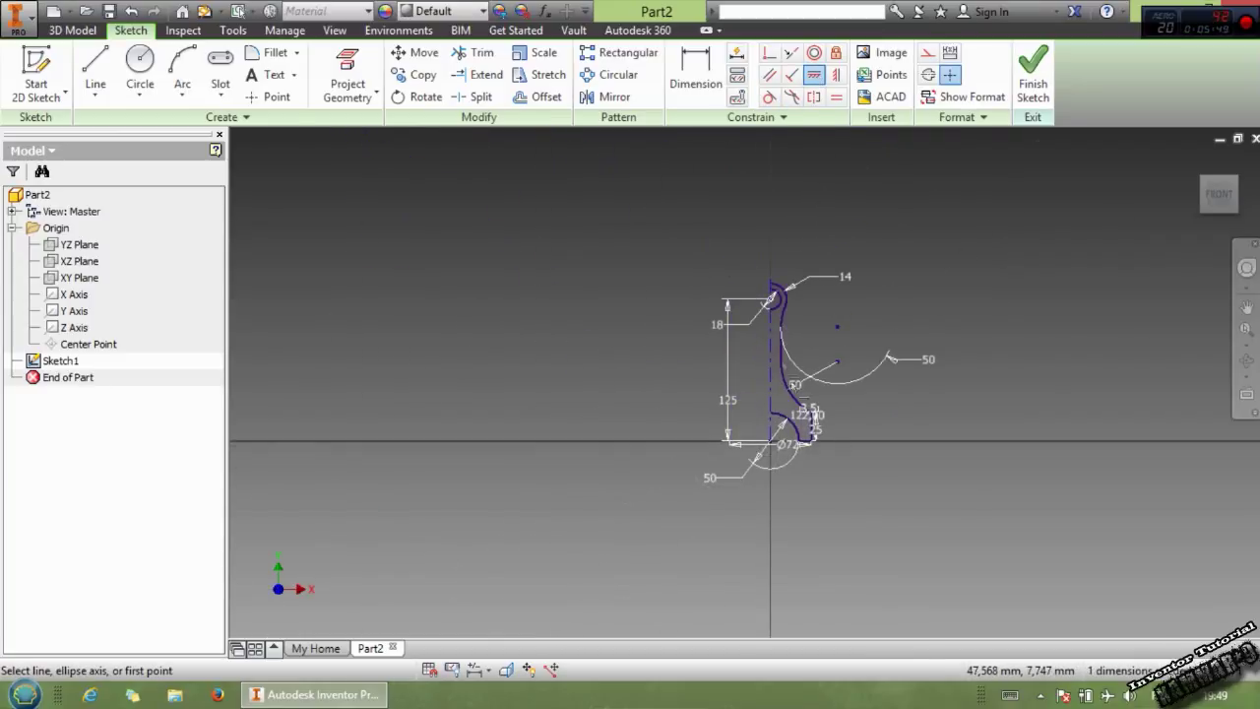
{"action": "scroll", "coordinate": [788, 284], "scroll_direction": "up", "scroll_amount": 3}
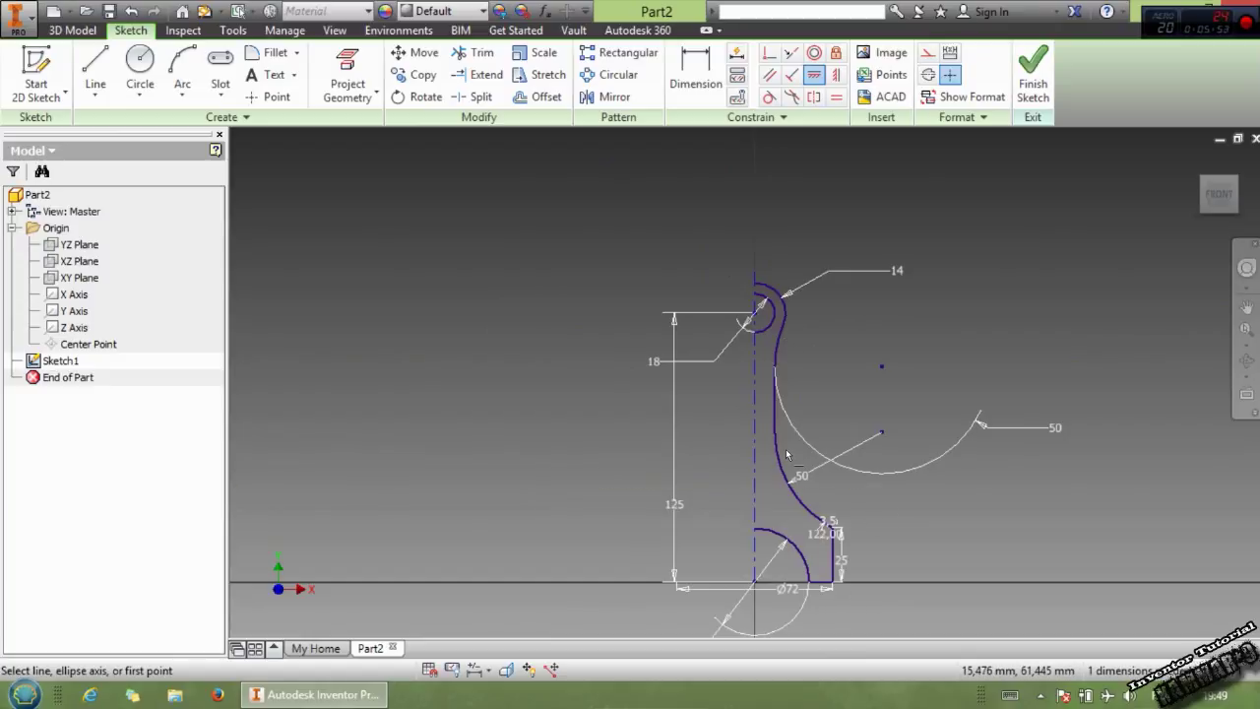
{"action": "key", "text": "Escape"}
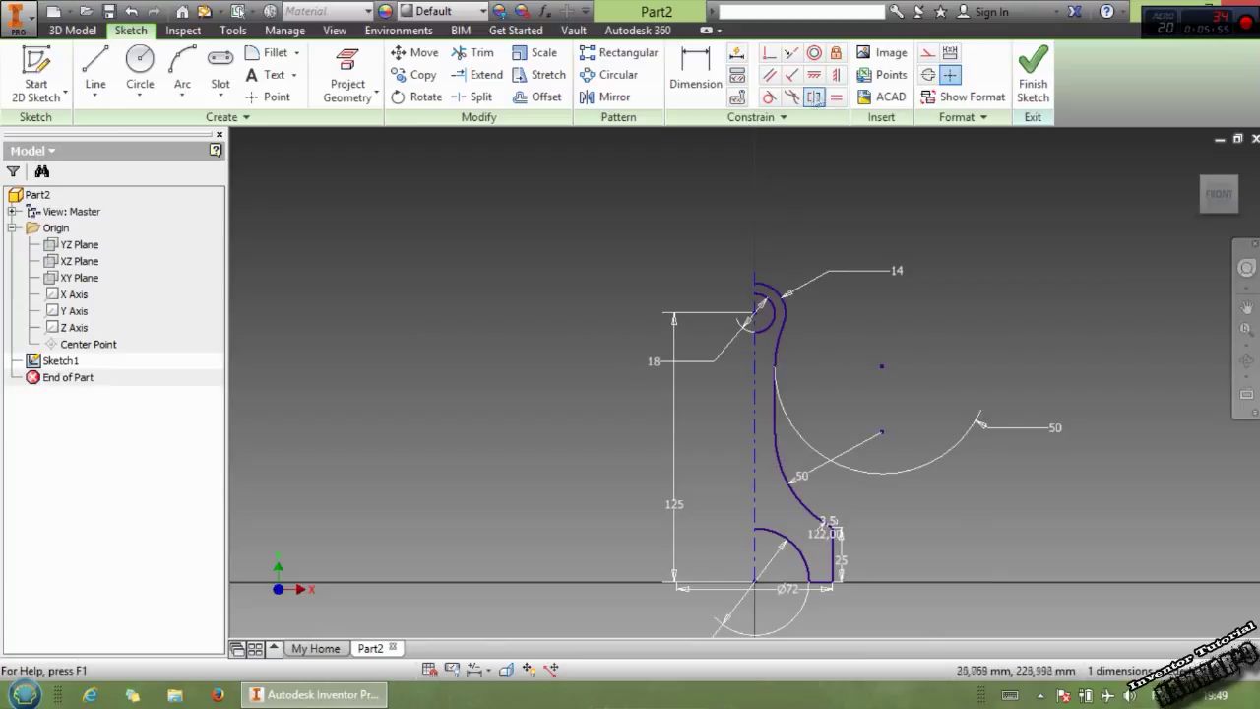
Step: Mirror the arcs and lines of the half-profile about the vertical centerline
{"action": "left_click", "coordinate": [605, 97]}
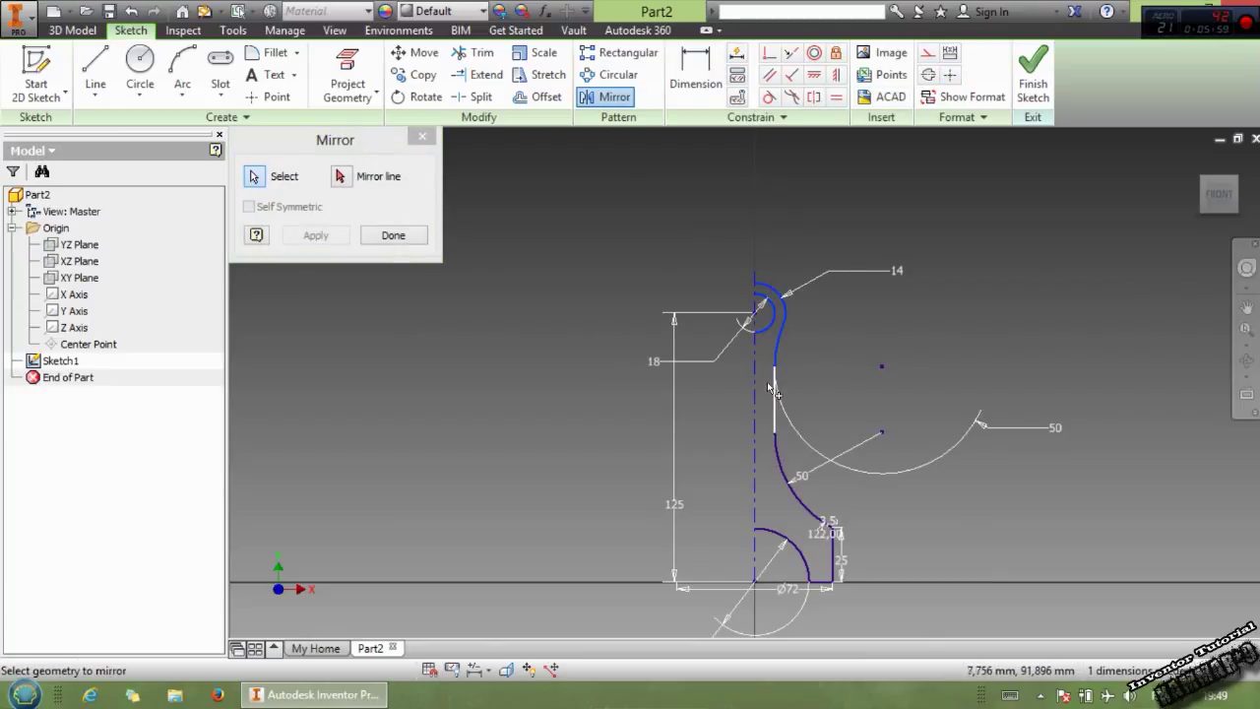
{"action": "left_click", "coordinate": [831, 557]}
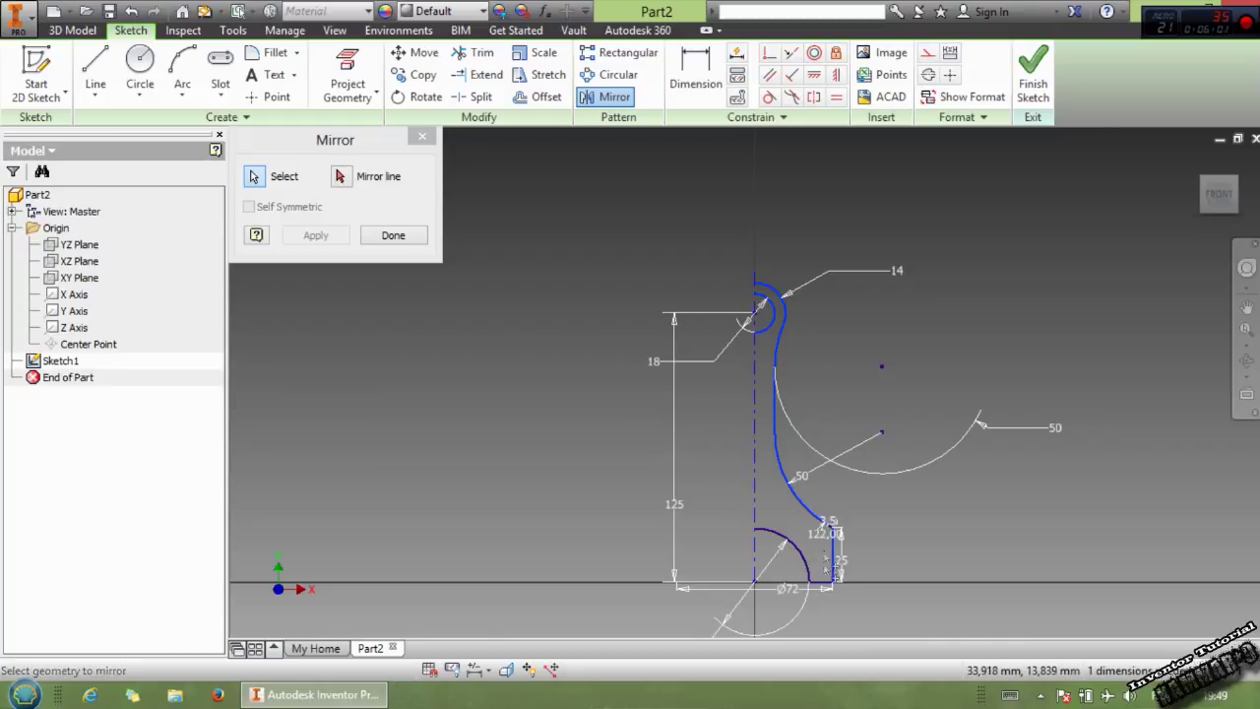
{"action": "left_click", "coordinate": [807, 573]}
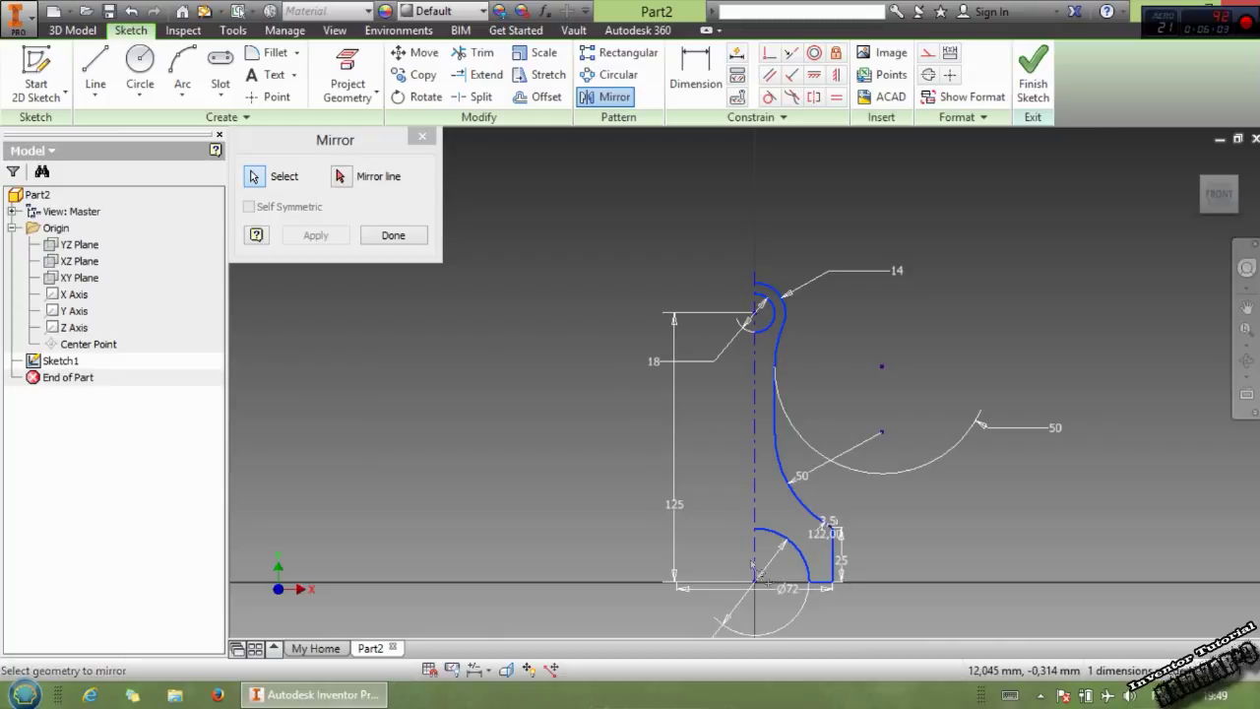
{"action": "left_click", "coordinate": [339, 177]}
{"action": "left_click", "coordinate": [754, 485]}
{"action": "left_click", "coordinate": [340, 241]}
{"action": "left_click", "coordinate": [393, 236]}
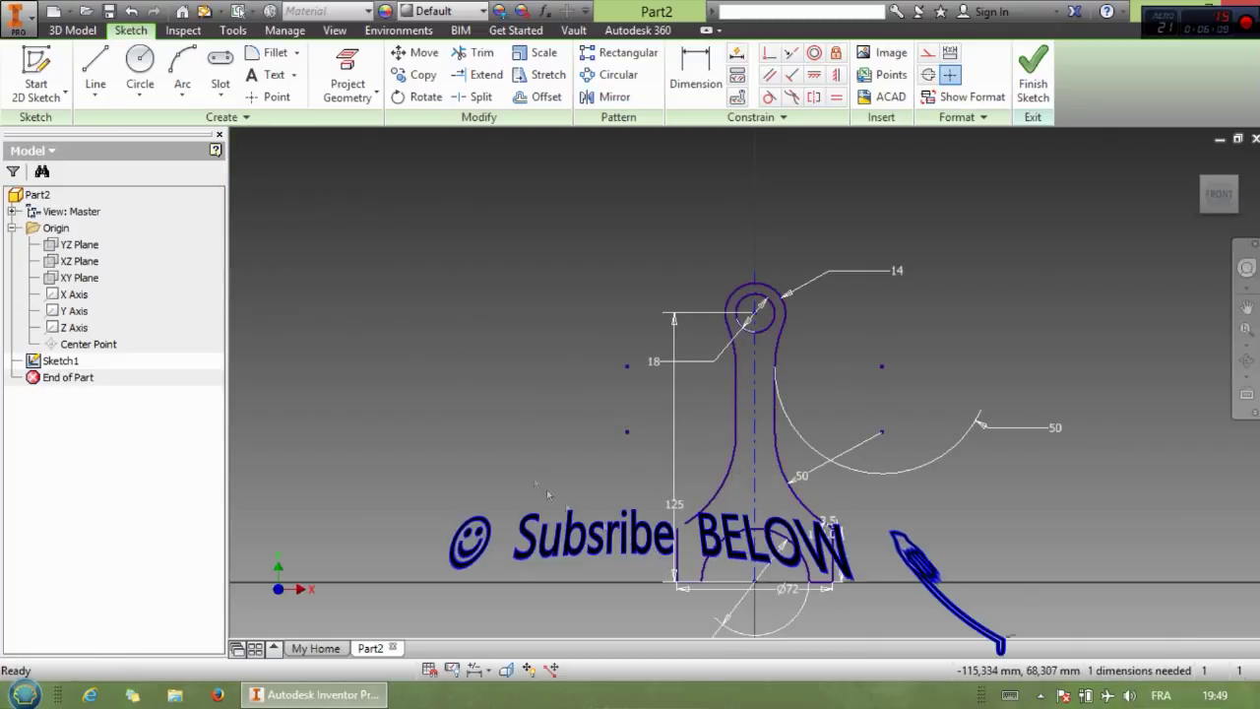
Step: Mirror the short slanted segment at the base shoulder about the centerline to close the profile's gap
{"action": "scroll", "coordinate": [499, 476], "scroll_direction": "up", "scroll_amount": 5}
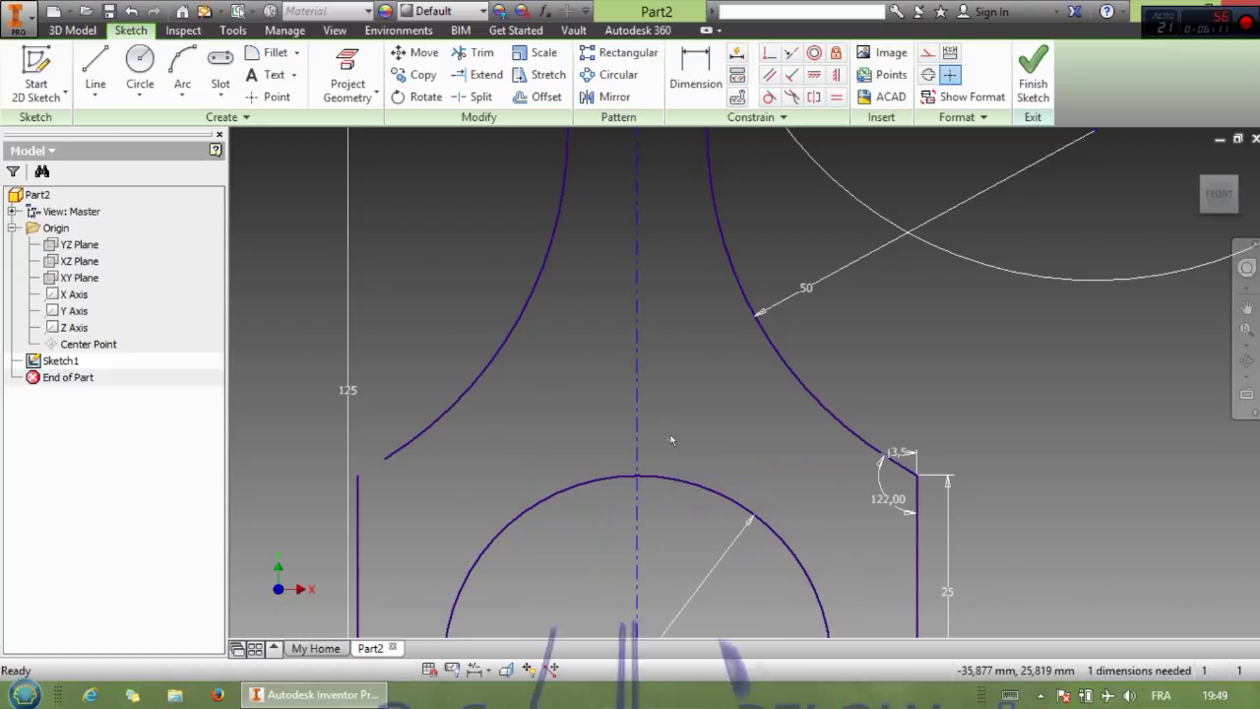
{"action": "left_click", "coordinate": [611, 96]}
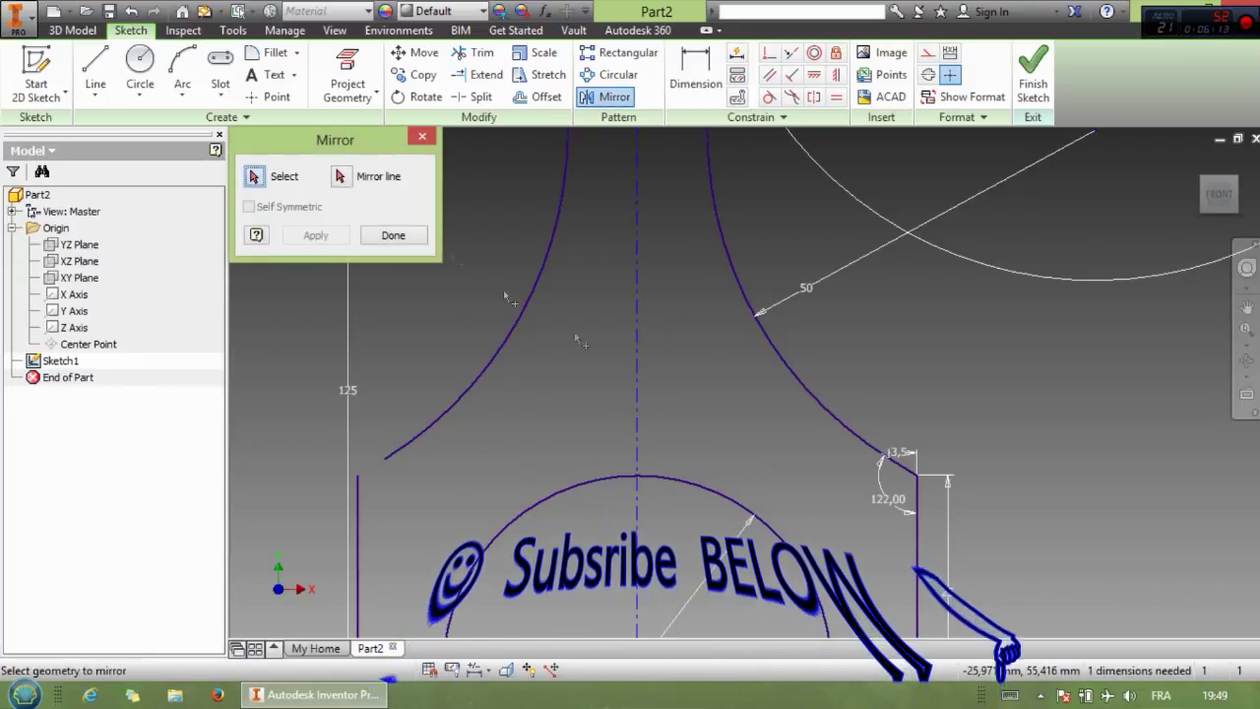
{"action": "left_click", "coordinate": [924, 478]}
{"action": "left_click", "coordinate": [635, 370]}
{"action": "left_click", "coordinate": [316, 235]}
{"action": "left_click", "coordinate": [393, 235]}
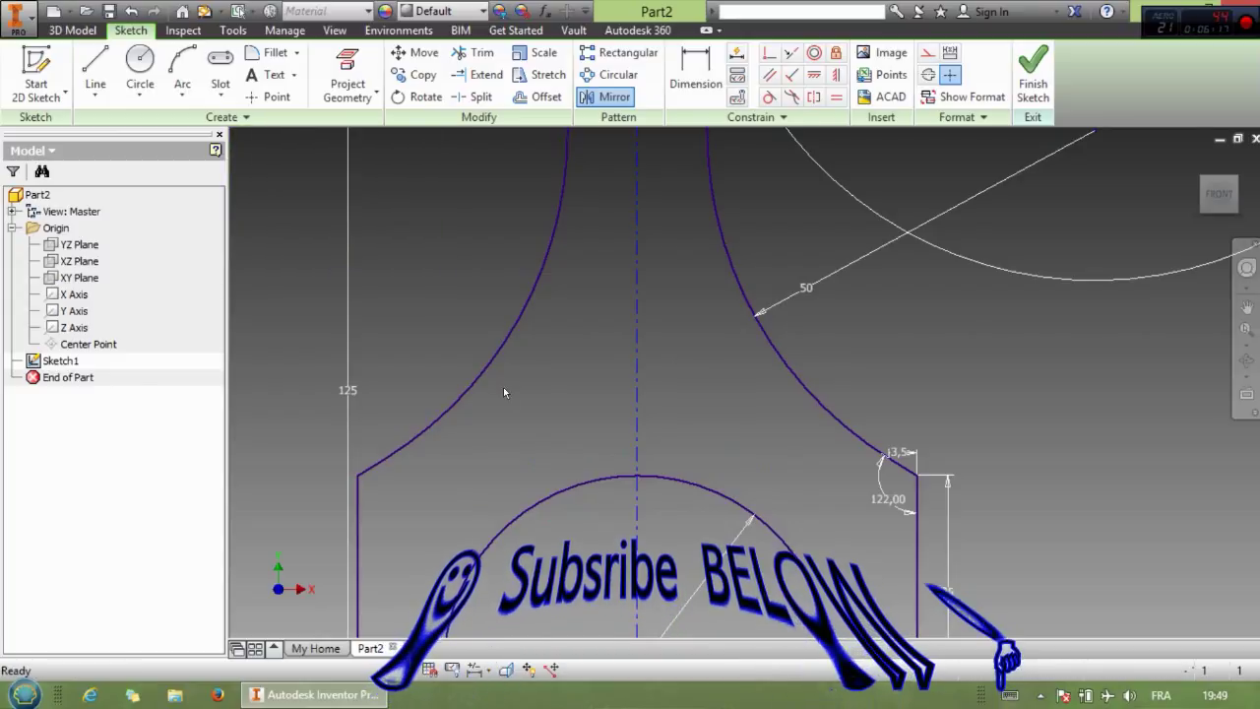
Step: Extrude the closed profile 15 mm symmetrically about the sketch plane
{"action": "scroll", "coordinate": [532, 424], "scroll_direction": "down", "scroll_amount": 8}
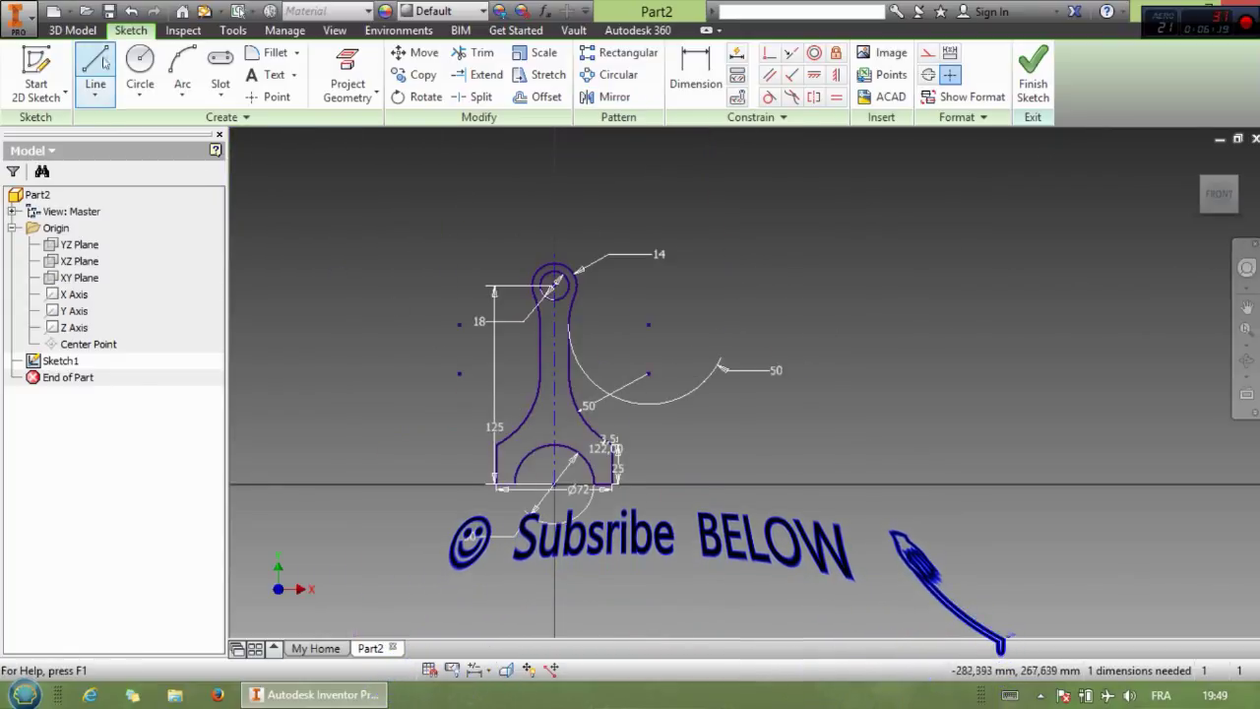
{"action": "left_click", "coordinate": [82, 32]}
{"action": "left_click", "coordinate": [101, 80]}
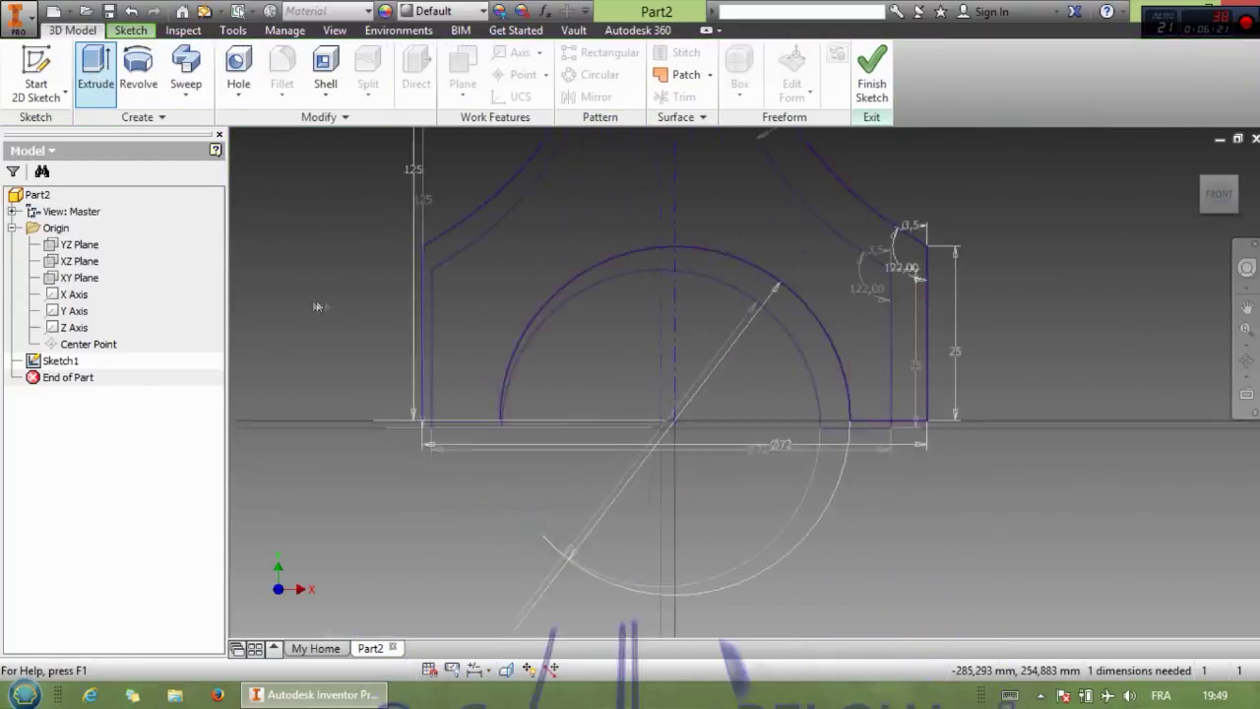
{"action": "left_click", "coordinate": [1230, 180]}
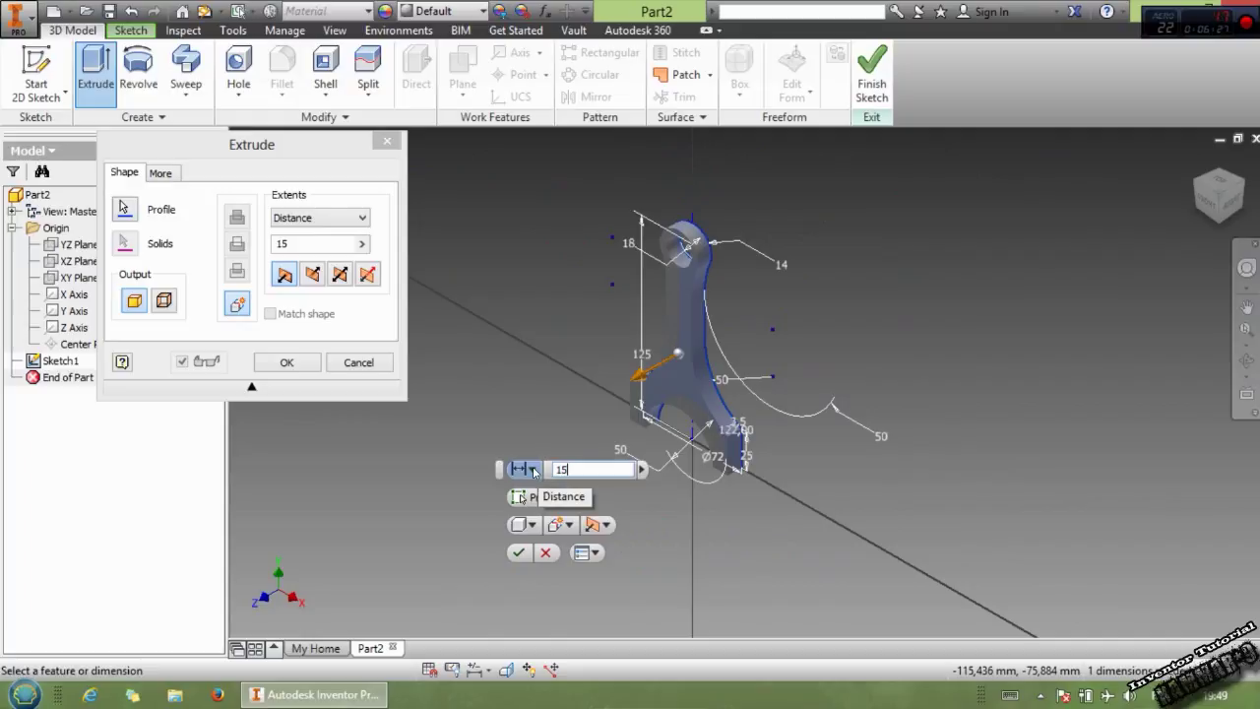
{"action": "left_click", "coordinate": [603, 526]}
{"action": "left_click", "coordinate": [630, 585]}
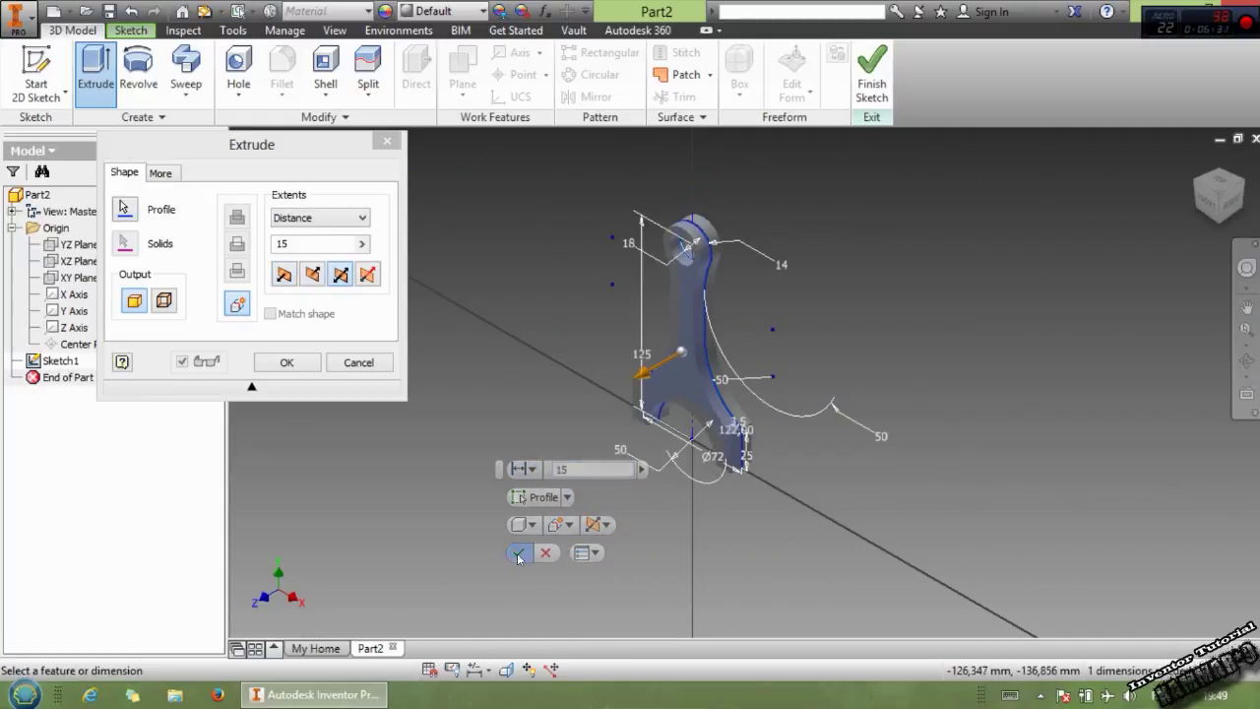
{"action": "left_click", "coordinate": [519, 553]}
Step: Start a sketch on the part's front face and project the top hole and lower bore edges
{"action": "left_click", "coordinate": [681, 388]}
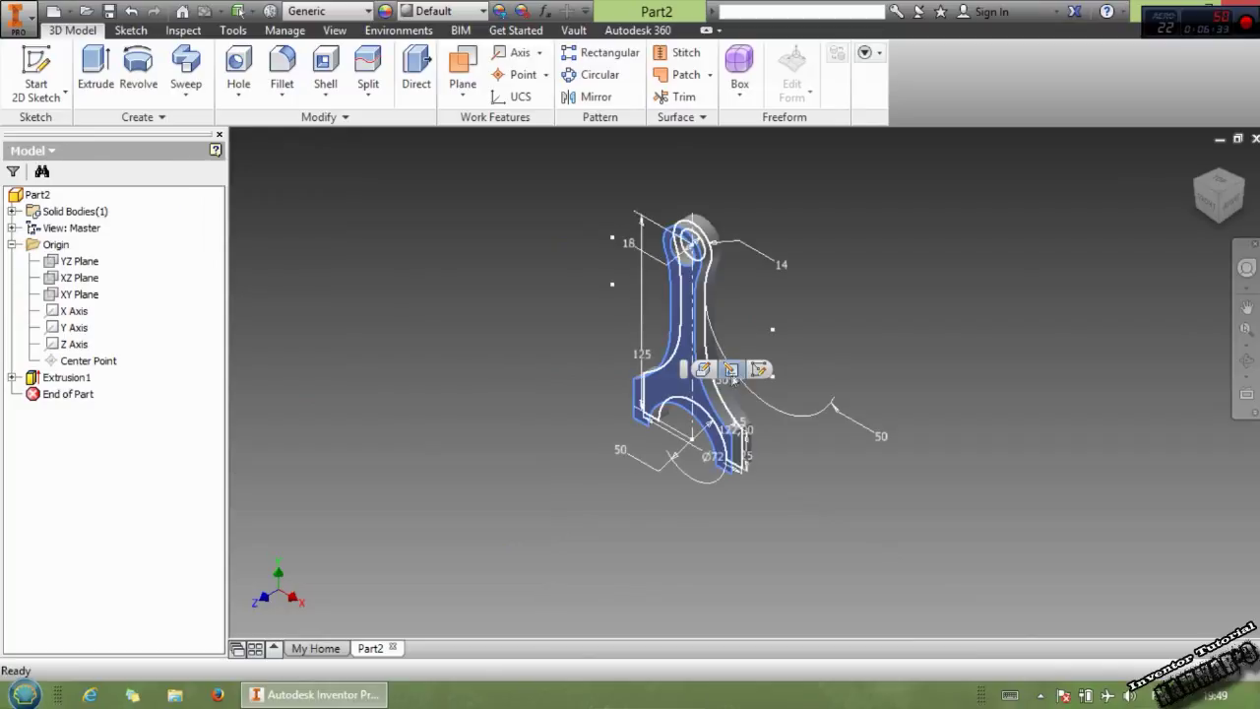
{"action": "left_click", "coordinate": [756, 369]}
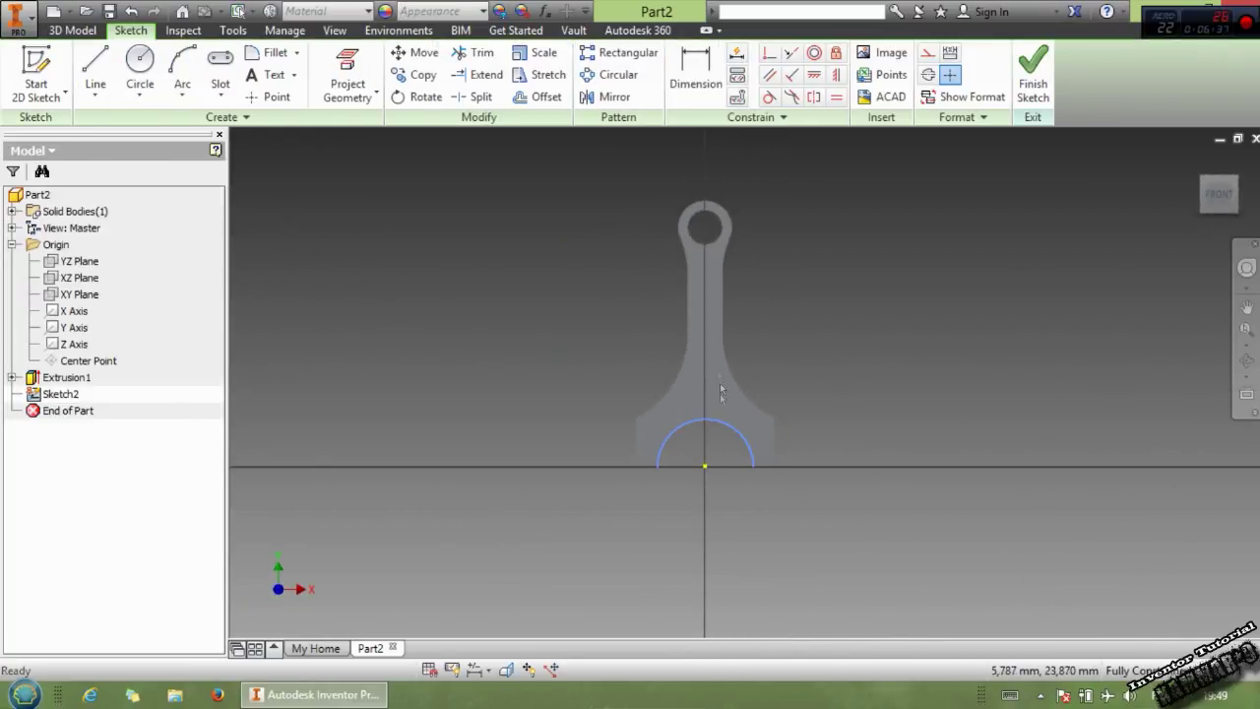
{"action": "left_click", "coordinate": [346, 79]}
Step: Draw a circle about 70 mm in diameter centered on the lower bore
{"action": "left_click", "coordinate": [143, 74]}
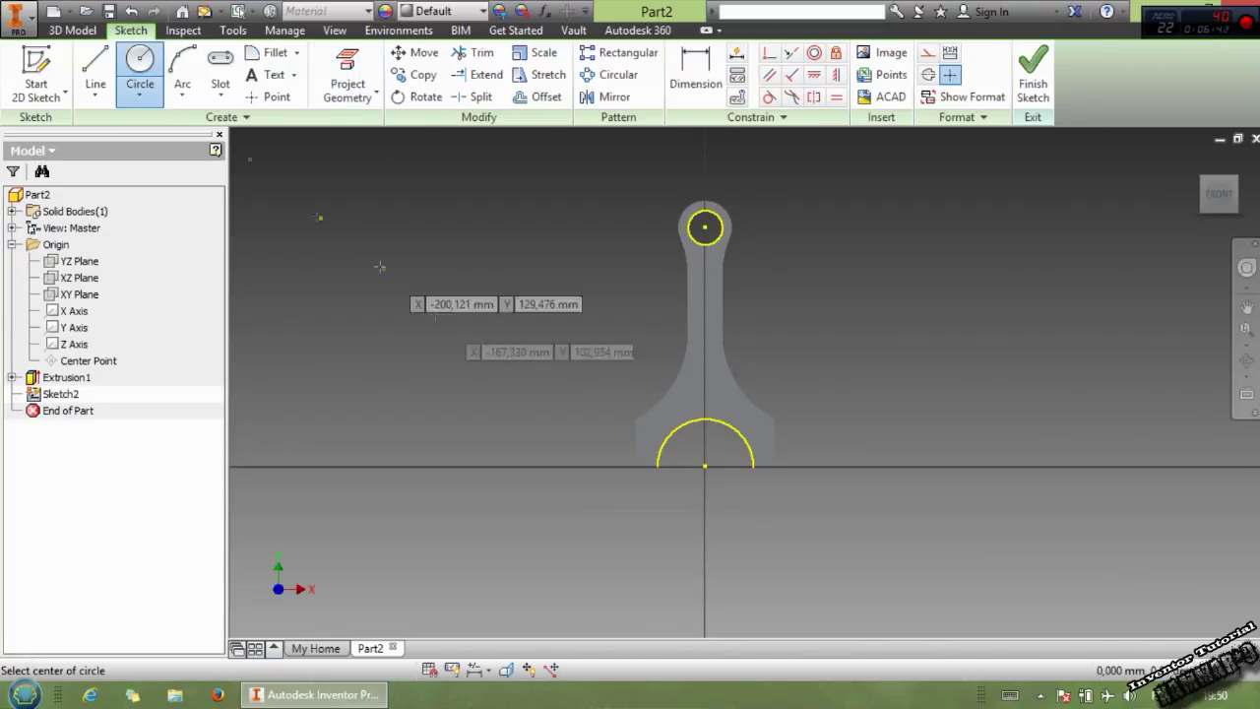
{"action": "left_click", "coordinate": [704, 466]}
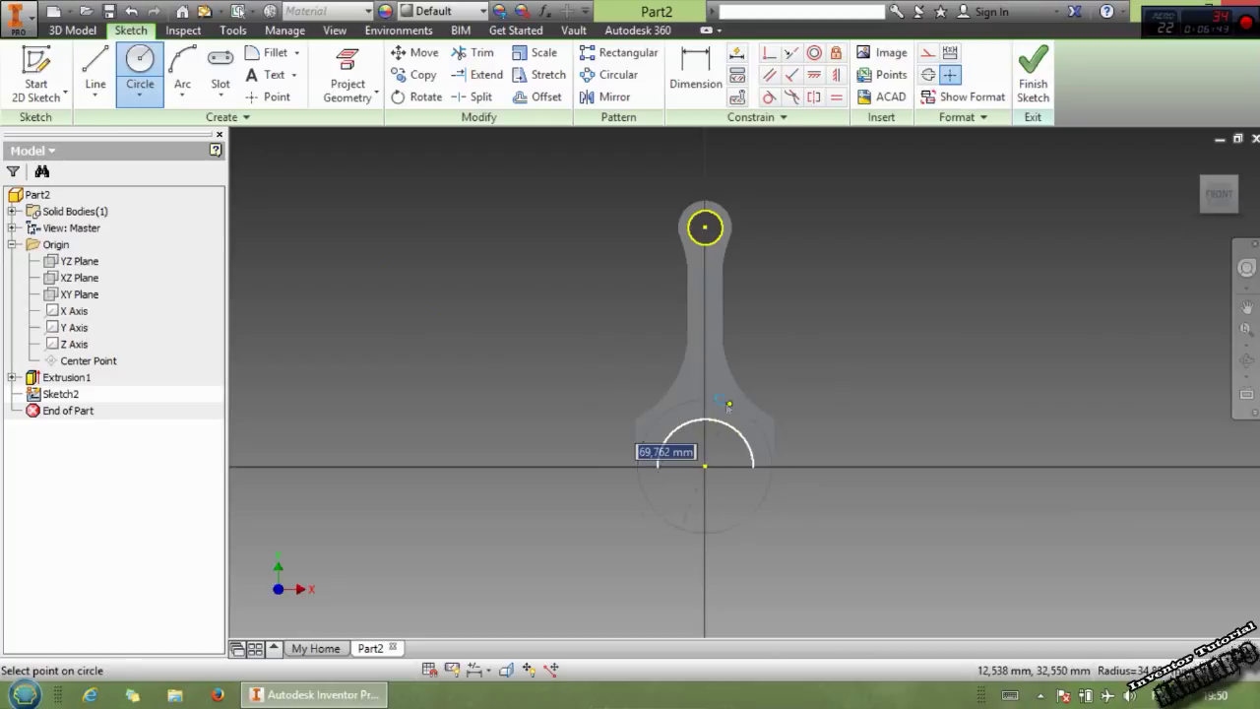
{"action": "left_click", "coordinate": [724, 402]}
Step: Draw a horizontal line along the part's base edge across the large circle
{"action": "left_click", "coordinate": [95, 73]}
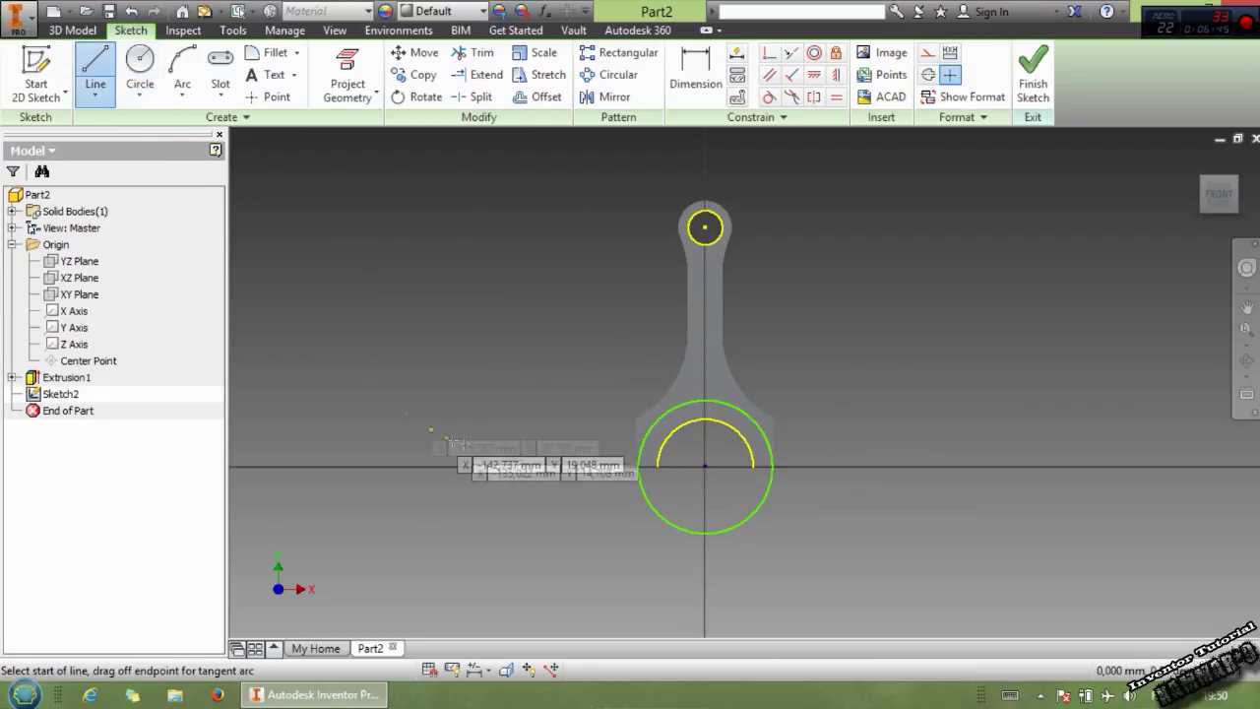
{"action": "left_click", "coordinate": [638, 466]}
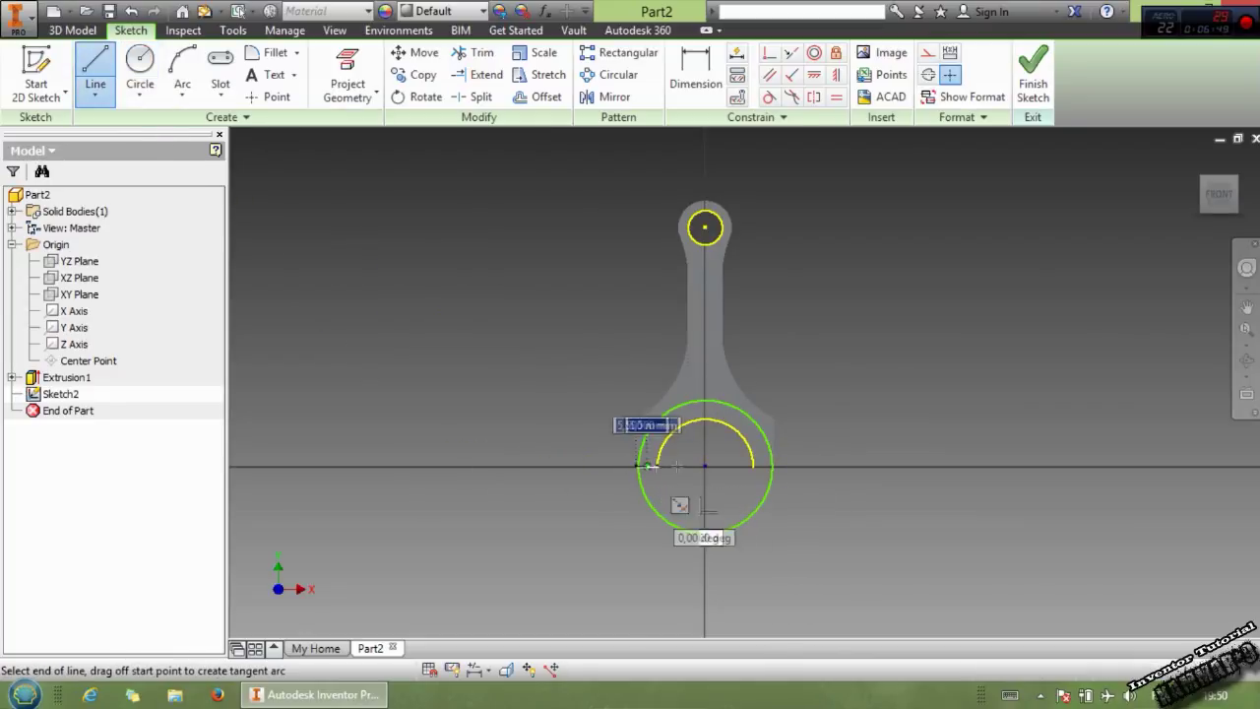
{"action": "left_click", "coordinate": [769, 465]}
{"action": "key", "text": "Escape"}
{"action": "scroll", "coordinate": [719, 432], "scroll_direction": "up", "scroll_amount": 5}
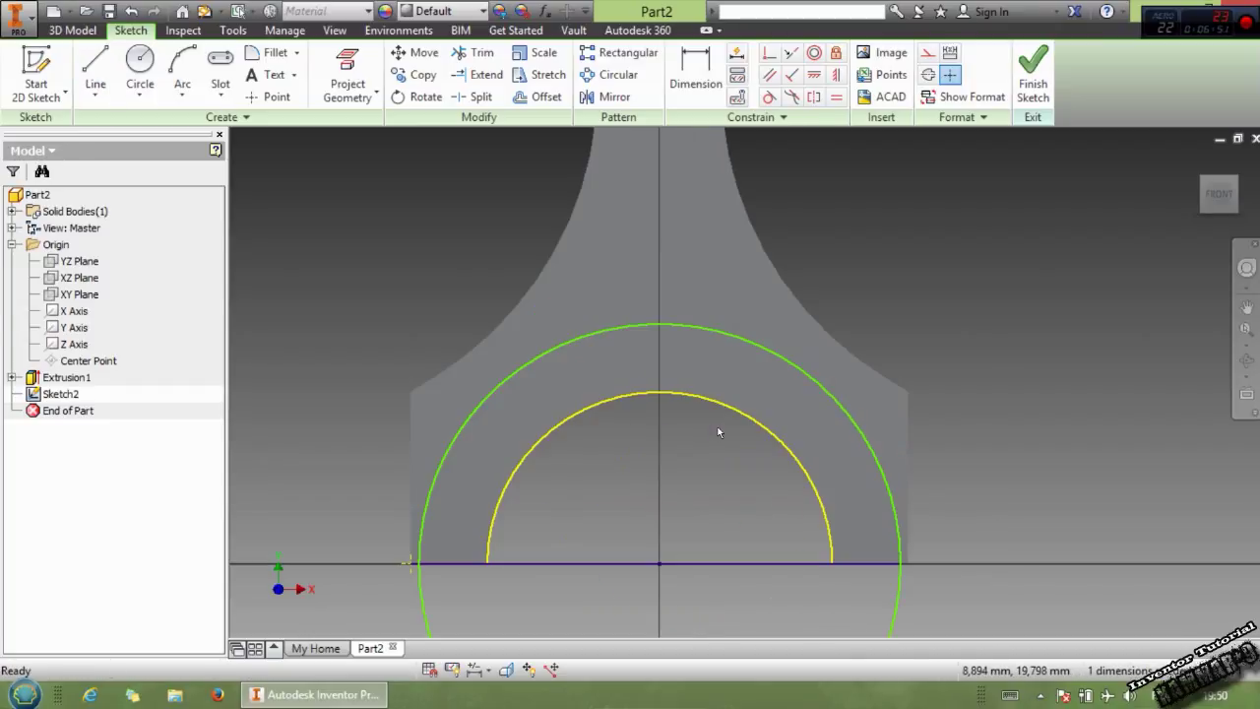
Step: Shrink the circle around the lower bore to about 62 mm in diameter, keeping it centered on the bore
{"action": "key", "text": "o"}
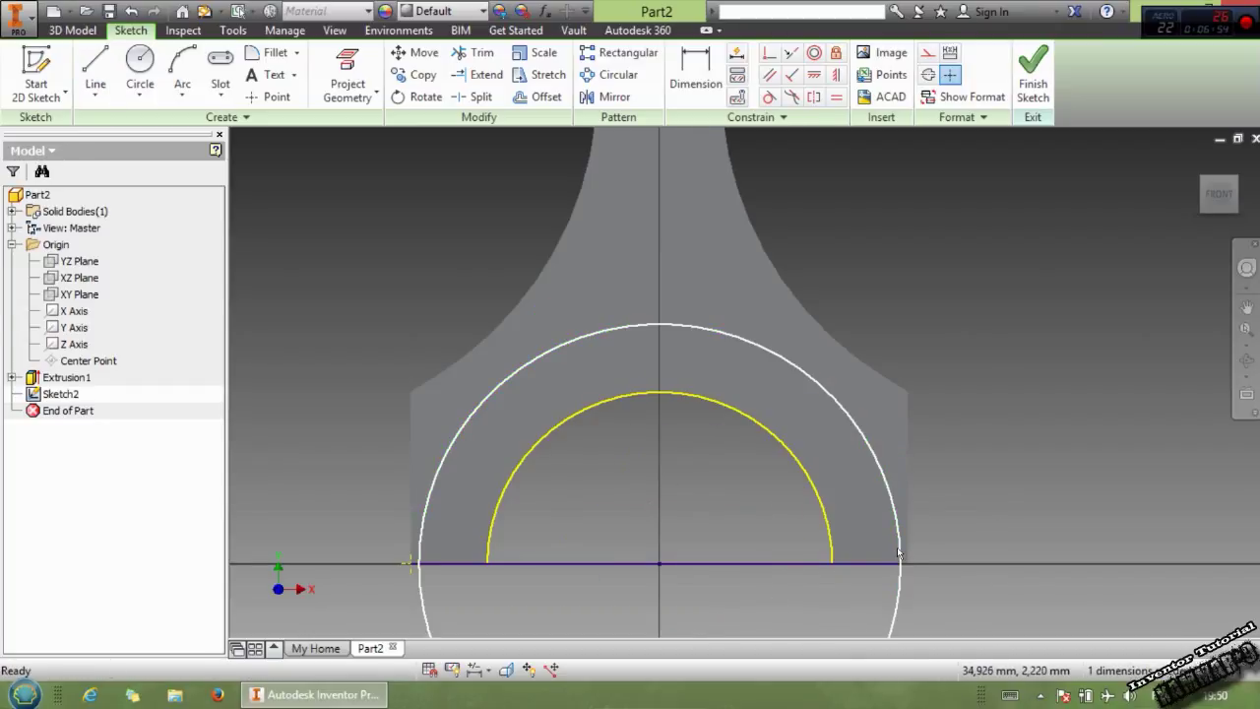
{"action": "left_click", "coordinate": [898, 552]}
{"action": "left_click", "coordinate": [871, 556]}
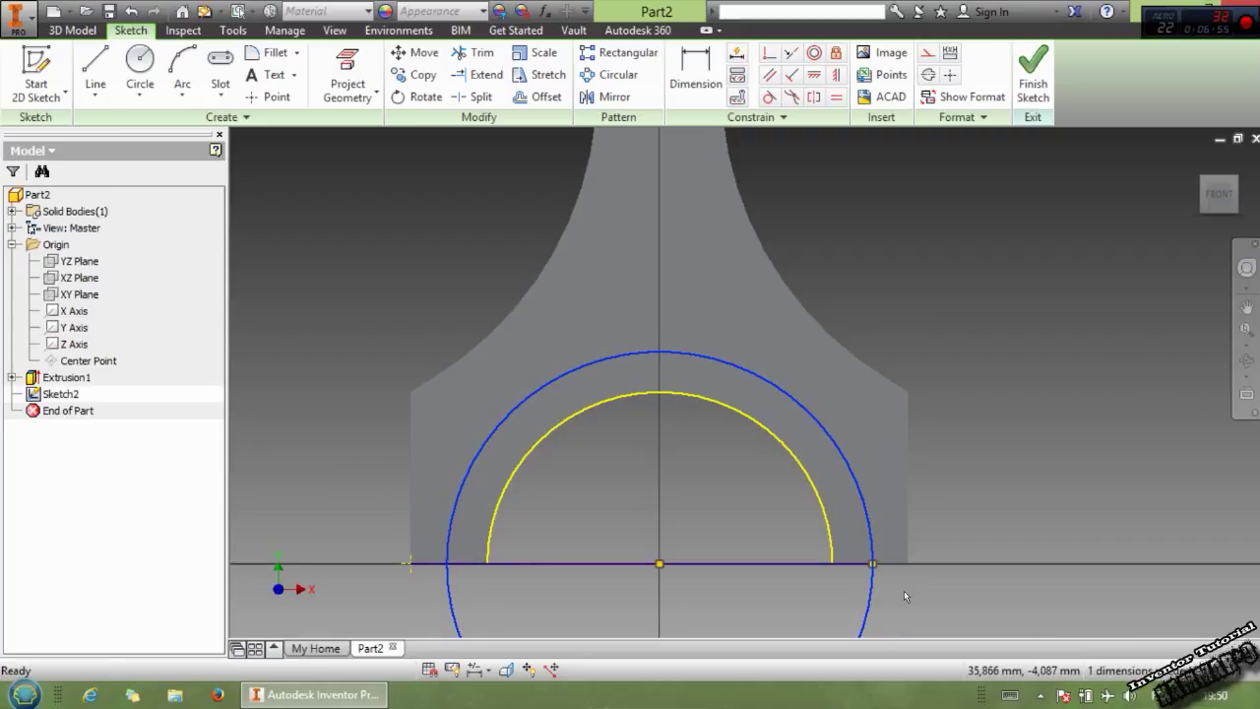
{"action": "scroll", "coordinate": [897, 502], "scroll_direction": "down", "scroll_amount": 2}
{"action": "scroll", "coordinate": [852, 262], "scroll_direction": "down", "scroll_amount": 3}
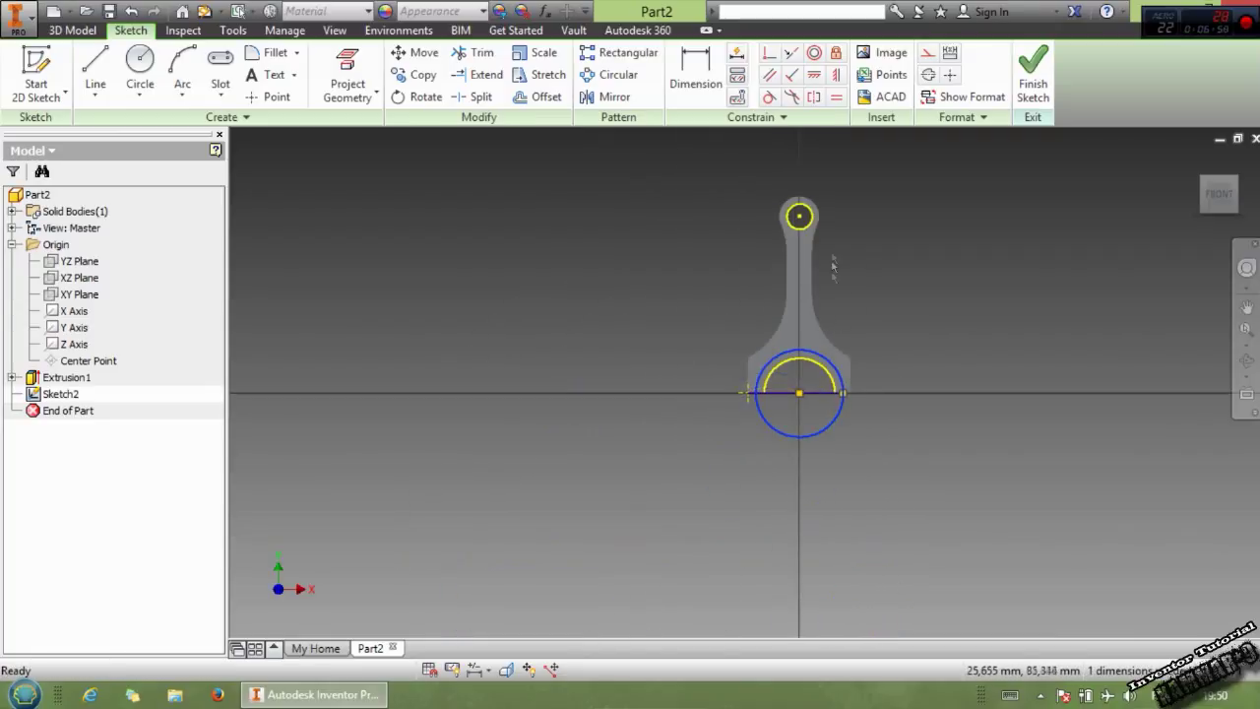
Step: Draw a circle centered on the top hole and make it tangent to the rounded outer edge of the rod's small end
{"action": "scroll", "coordinate": [851, 263], "scroll_direction": "up", "scroll_amount": 2}
{"action": "left_click", "coordinate": [140, 67]}
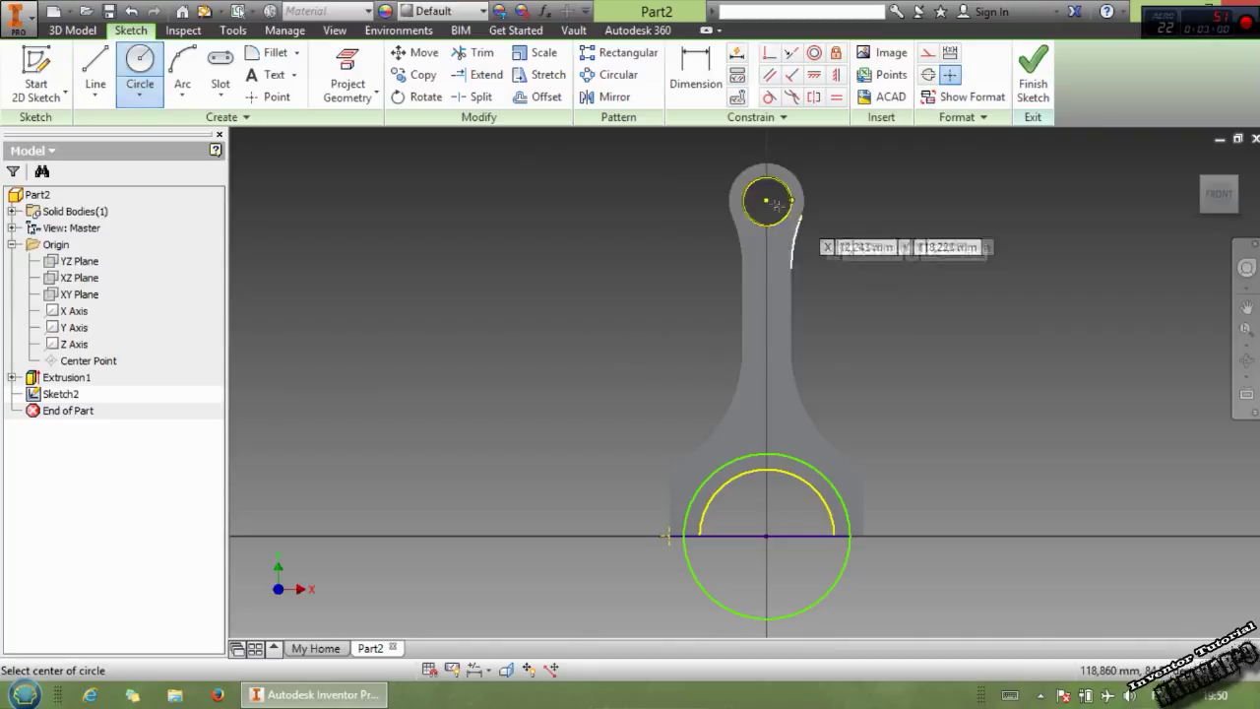
{"action": "left_click", "coordinate": [766, 200]}
{"action": "left_click", "coordinate": [786, 169]}
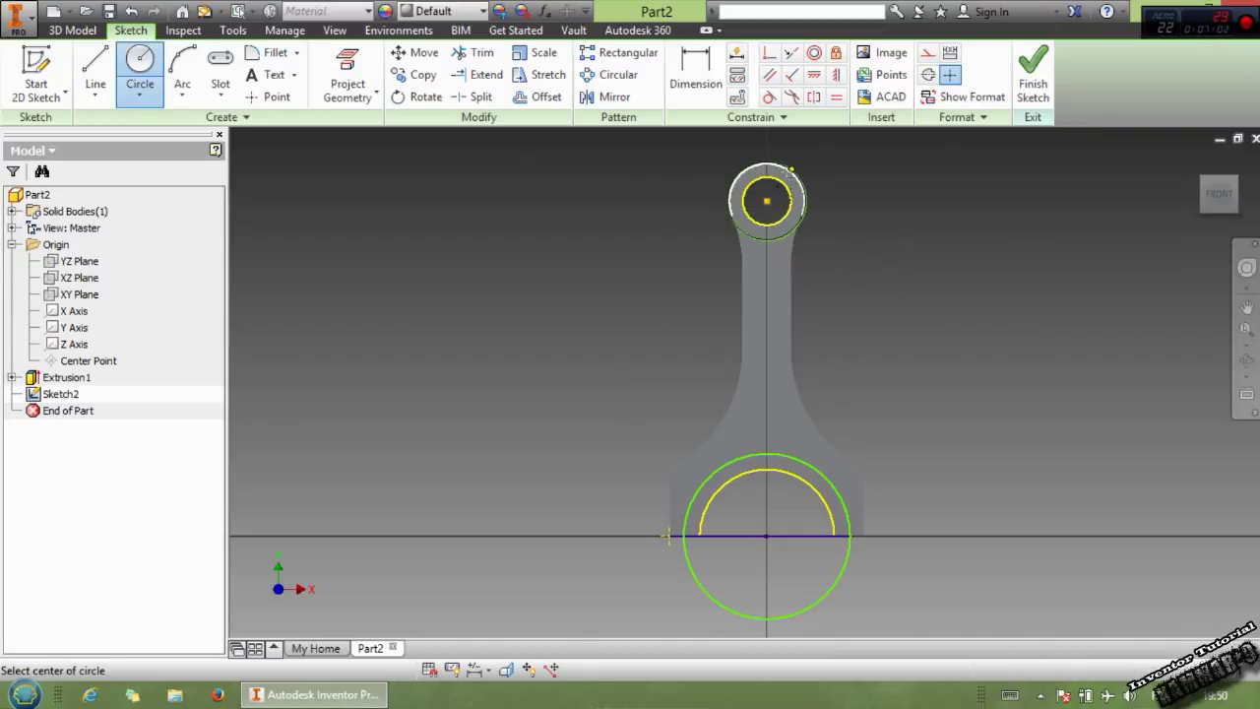
{"action": "key", "text": "Escape"}
{"action": "left_click_drag", "start_coordinate": [801, 222], "coordinate": [819, 227]}
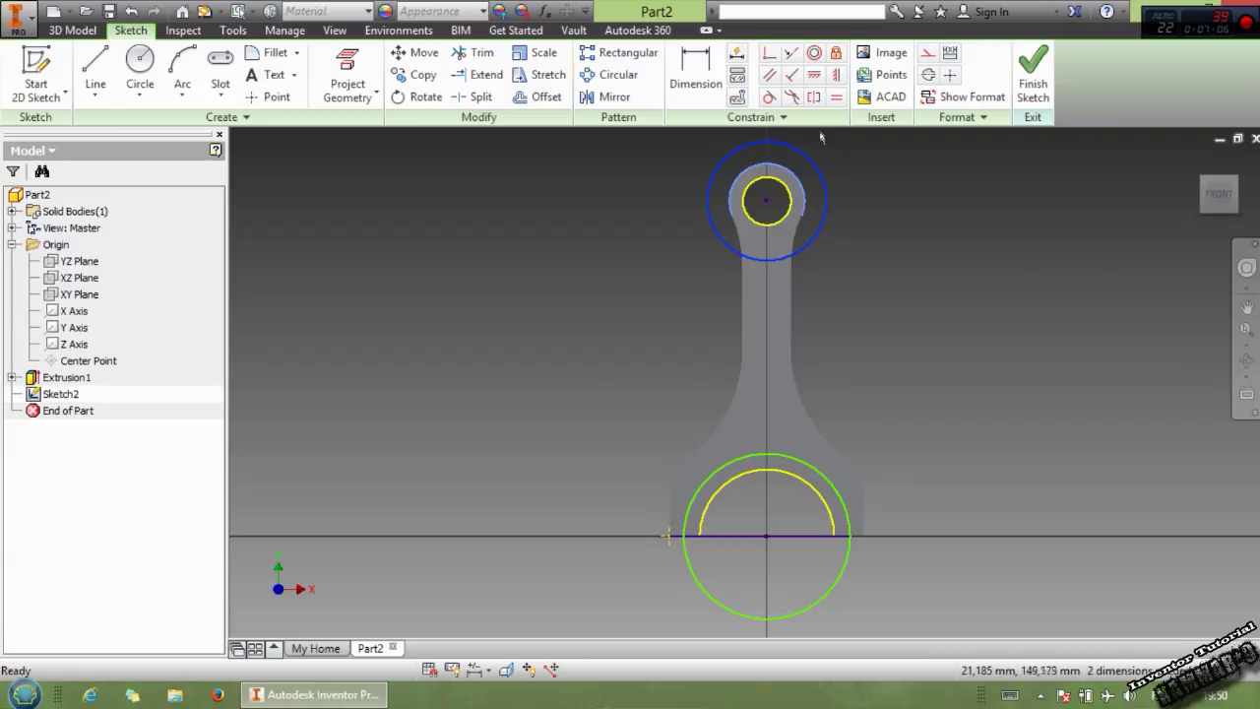
{"action": "left_click", "coordinate": [769, 97]}
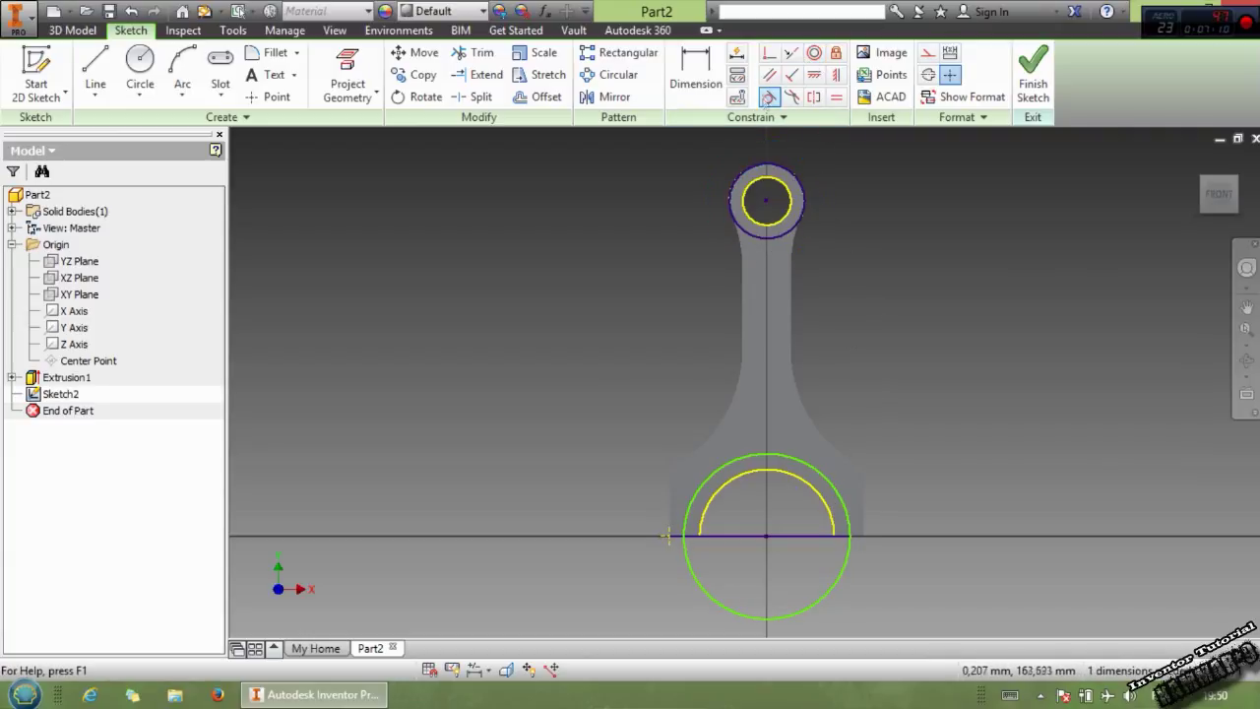
Step: Dimension the circle around the lower bore to a diameter of 60 mm
{"action": "left_click", "coordinate": [695, 79]}
{"action": "left_click", "coordinate": [827, 473]}
{"action": "left_click", "coordinate": [878, 412]}
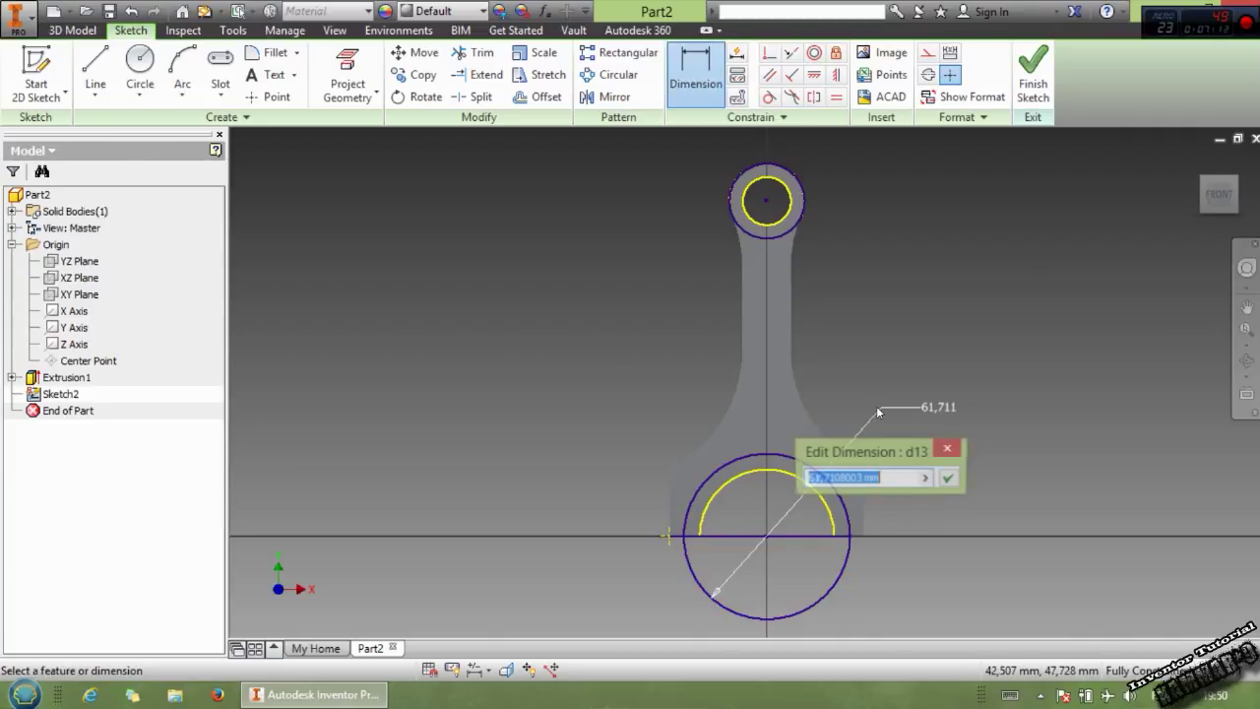
{"action": "type", "text": "60"}
{"action": "key", "text": "Return"}
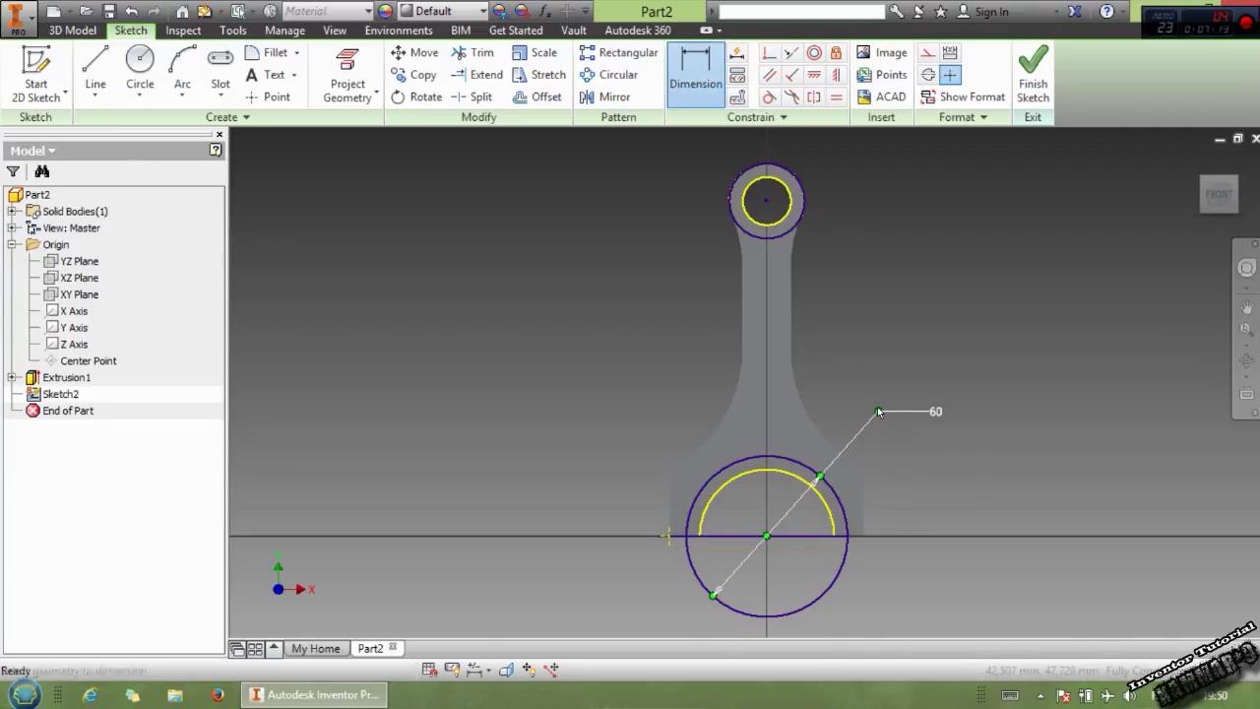
{"action": "key", "text": "Escape"}
Step: Trim the lower half of the 60 mm circle and the part of the base line inside the bore
{"action": "left_click", "coordinate": [474, 52]}
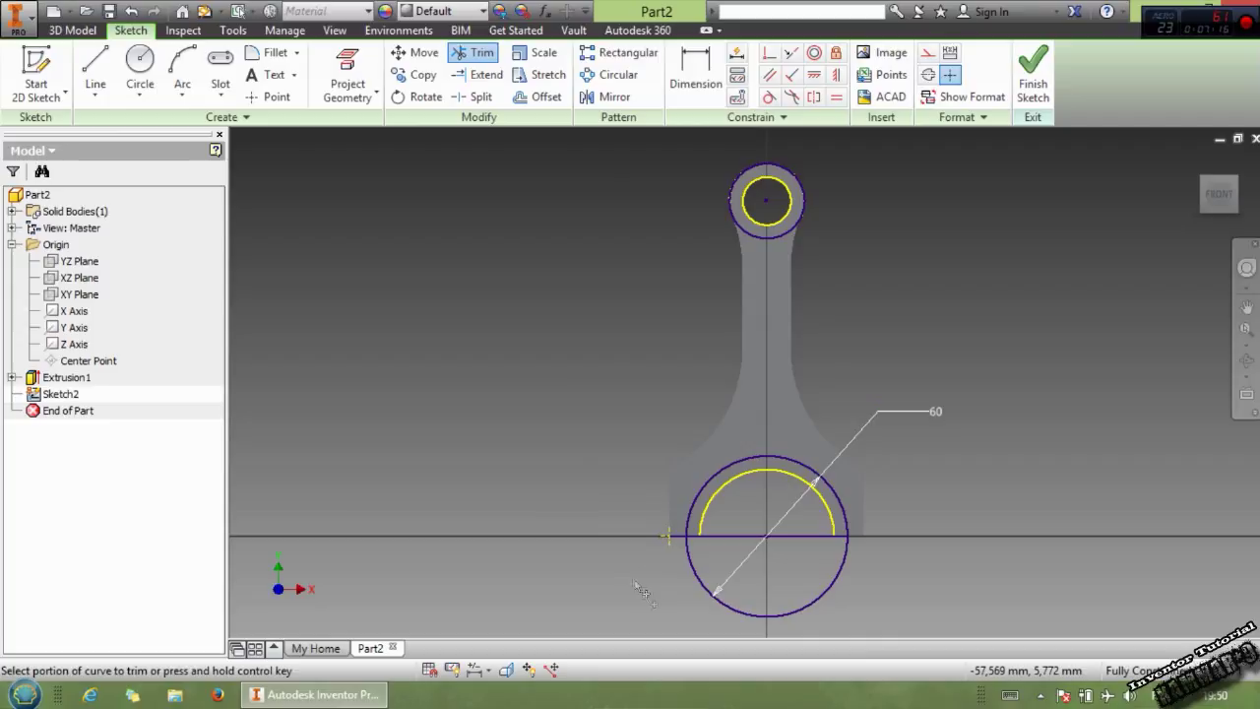
{"action": "left_click", "coordinate": [686, 564]}
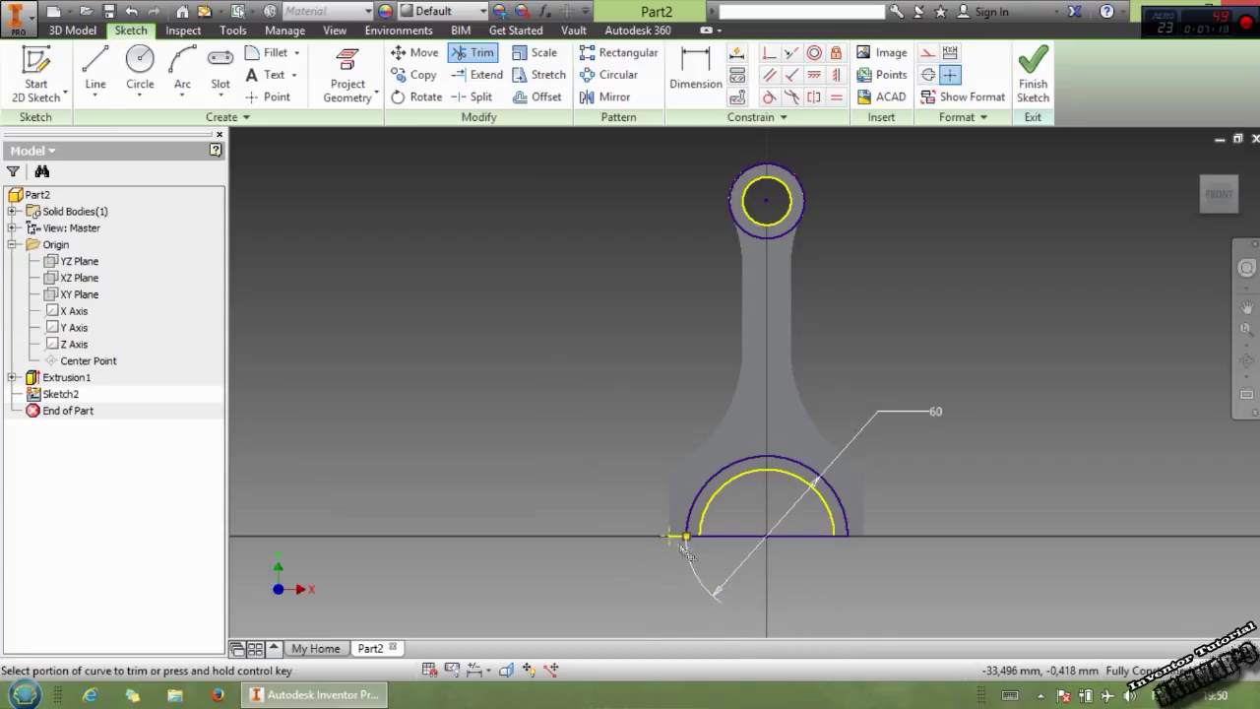
{"action": "left_click", "coordinate": [729, 537]}
{"action": "scroll", "coordinate": [770, 566], "scroll_direction": "down", "scroll_amount": 3}
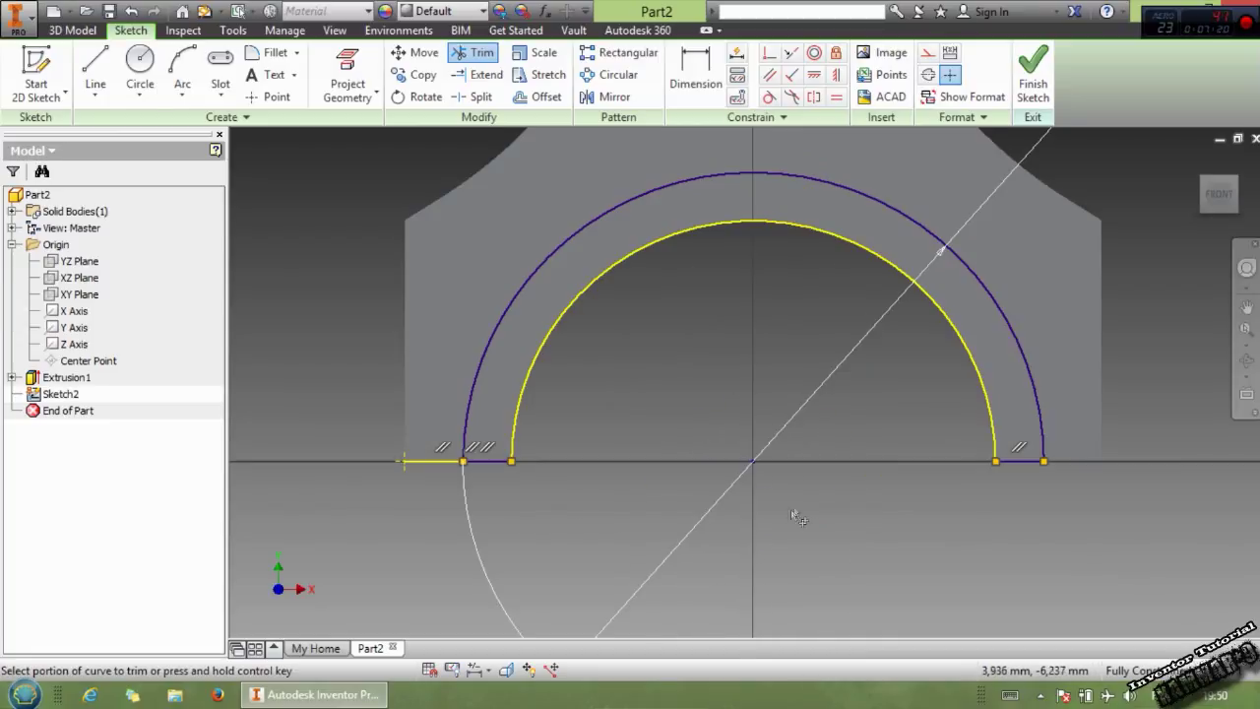
{"action": "key", "text": "Escape"}
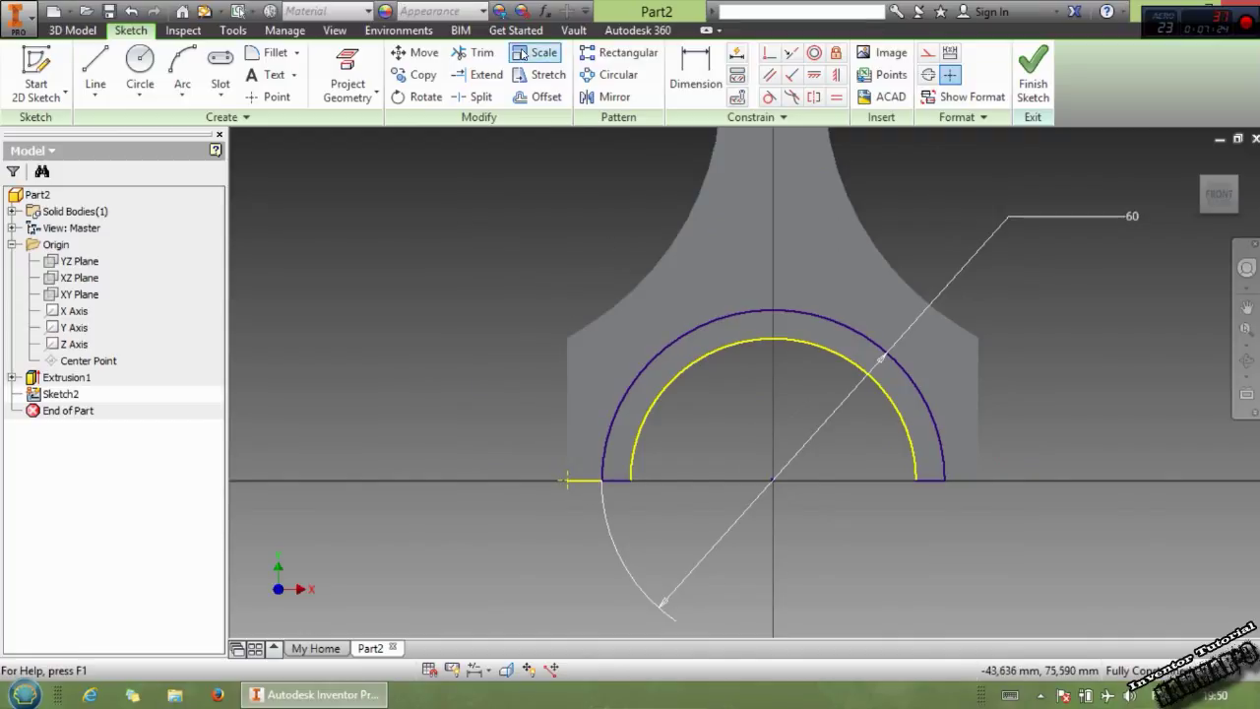
{"action": "left_click", "coordinate": [476, 52]}
{"action": "key", "text": "Escape"}
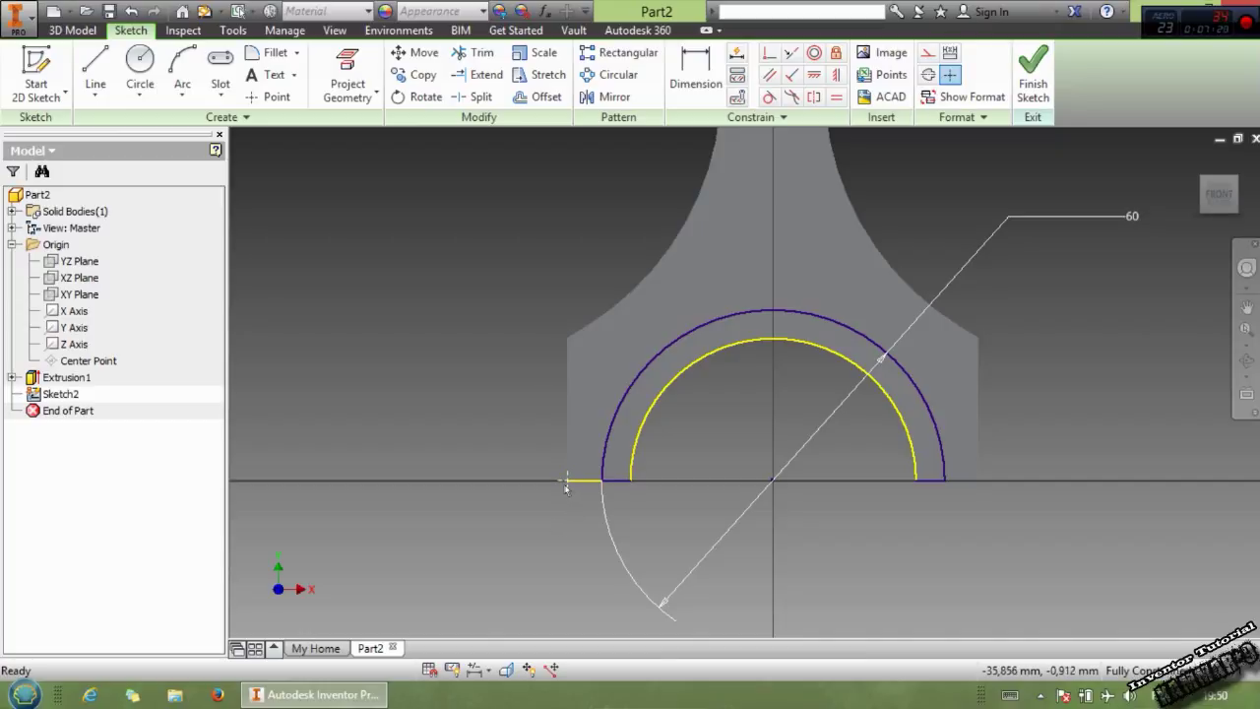
Step: Extrude the ring around the top hole and the half ring around the lower bore 2.5 mm outward from the front face
{"action": "scroll", "coordinate": [550, 520], "scroll_direction": "down", "scroll_amount": 3}
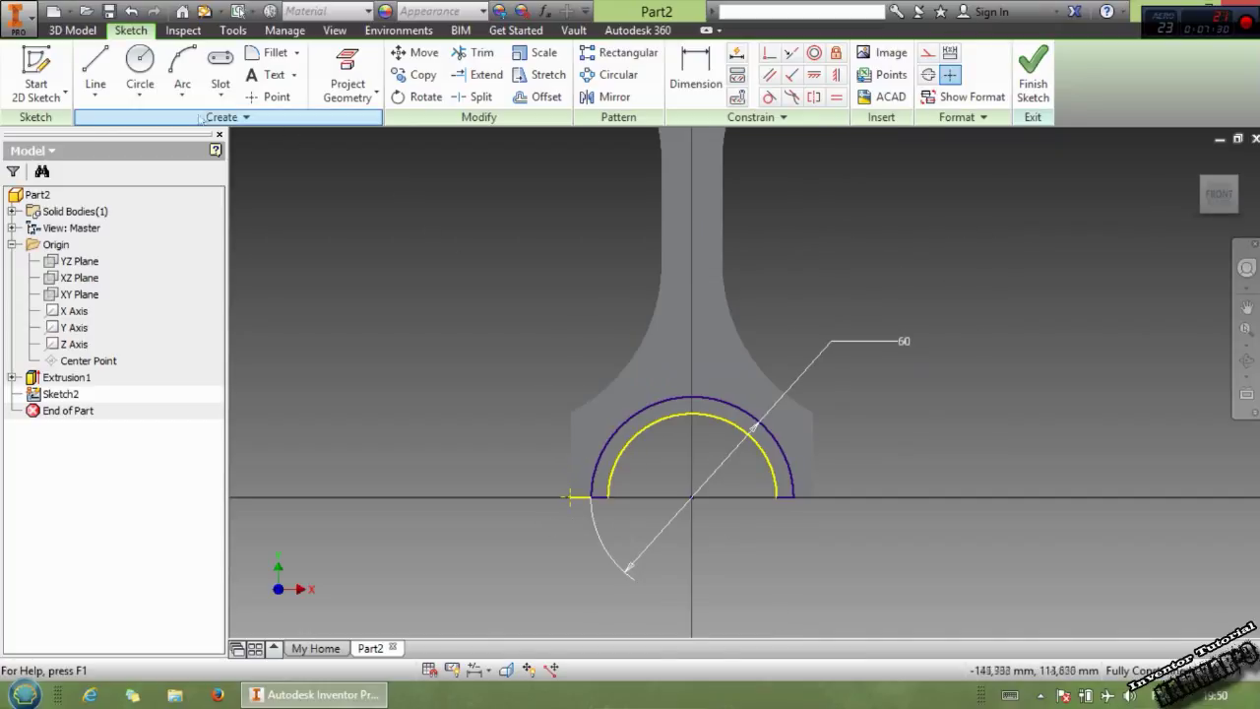
{"action": "left_click", "coordinate": [73, 29]}
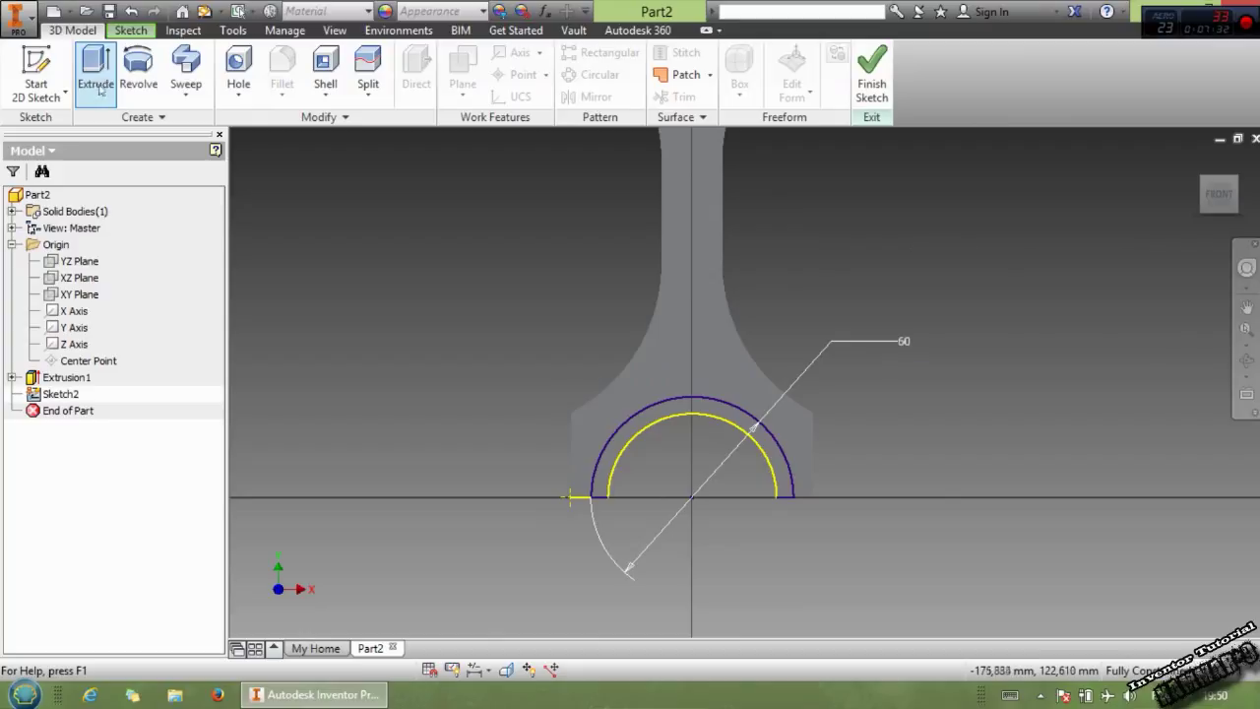
{"action": "left_click", "coordinate": [100, 84]}
{"action": "scroll", "coordinate": [678, 277], "scroll_direction": "up", "scroll_amount": 5}
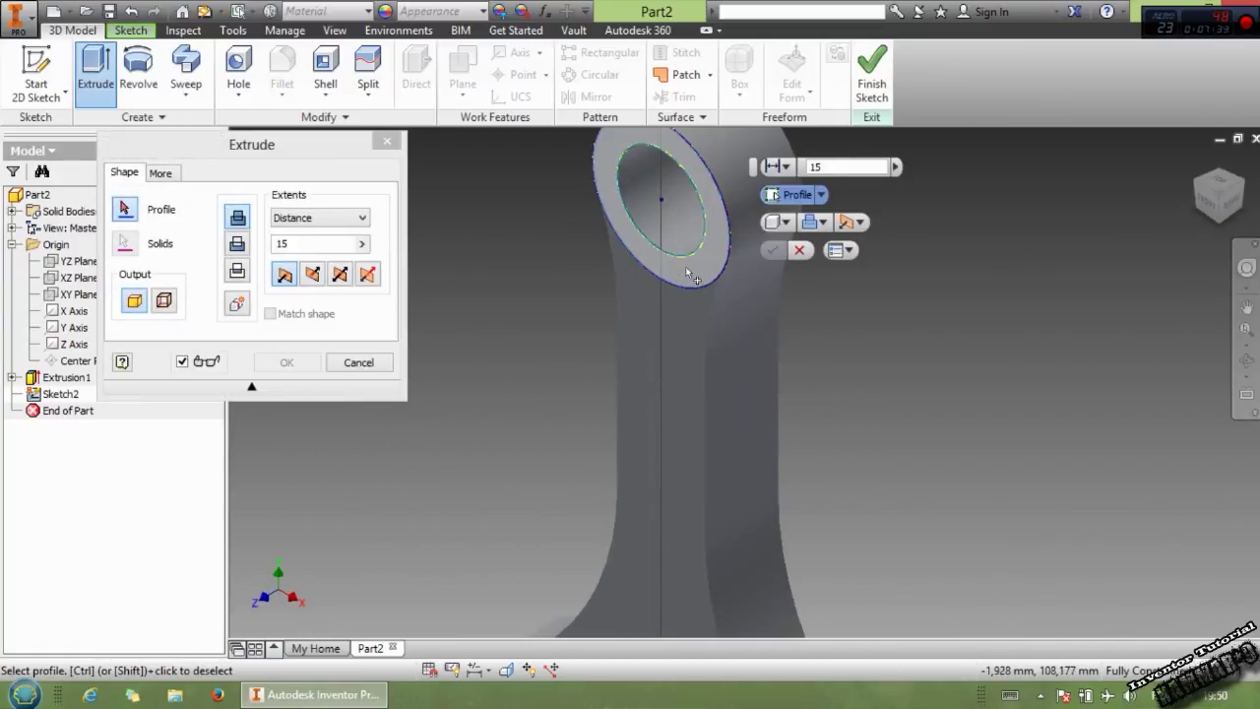
{"action": "left_click", "coordinate": [689, 276]}
{"action": "scroll", "coordinate": [625, 328], "scroll_direction": "down", "scroll_amount": 3}
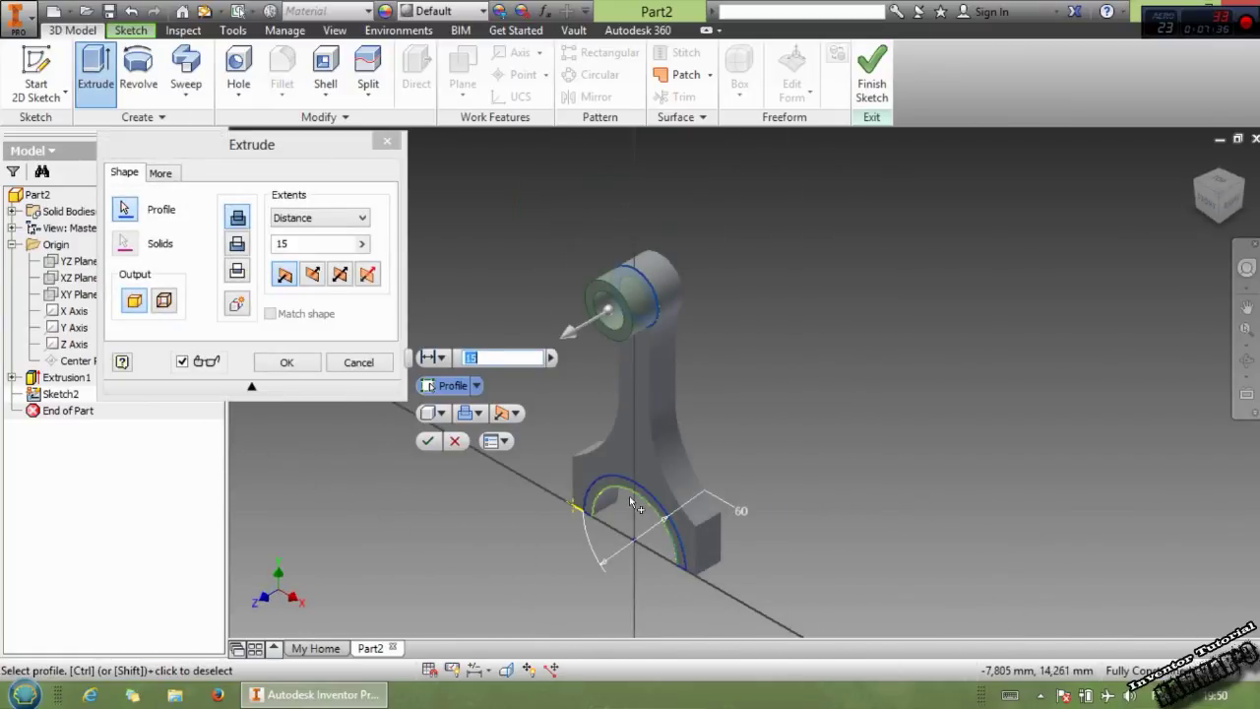
{"action": "scroll", "coordinate": [629, 492], "scroll_direction": "up", "scroll_amount": 5}
{"action": "scroll", "coordinate": [622, 468], "scroll_direction": "down", "scroll_amount": 4}
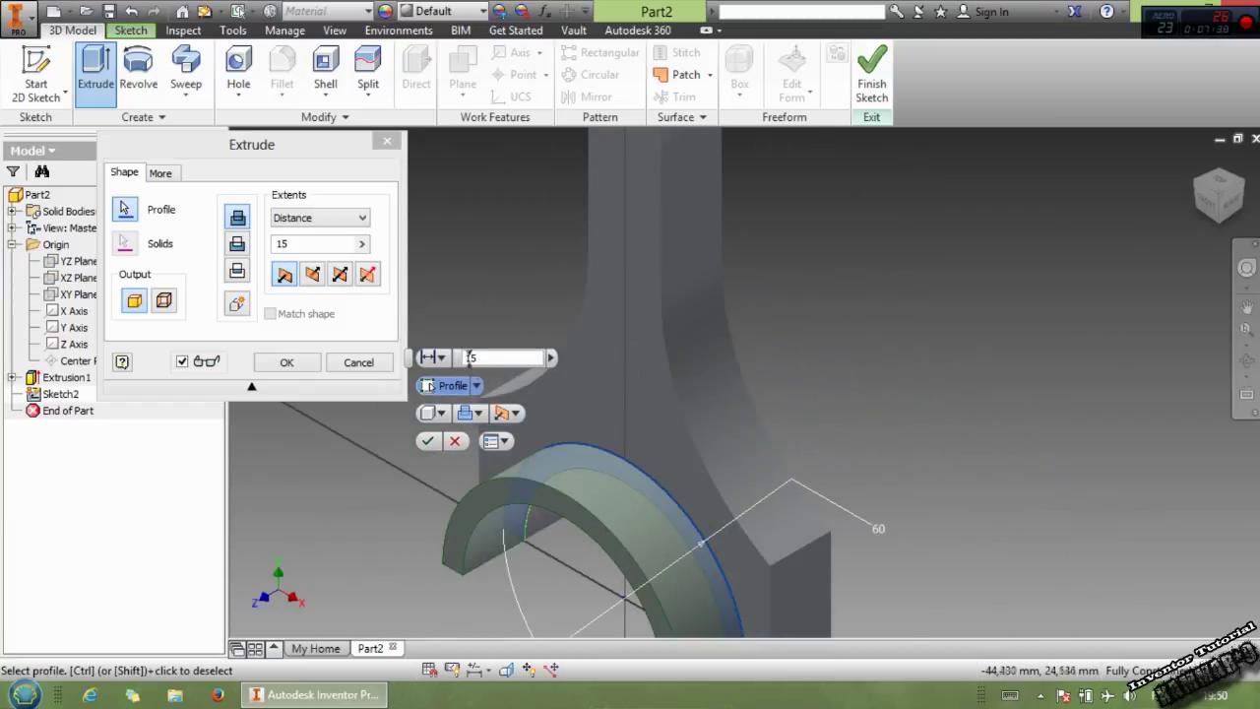
{"action": "left_click", "coordinate": [470, 357]}
{"action": "type", "text": "2.5"}
{"action": "key", "text": "Return"}
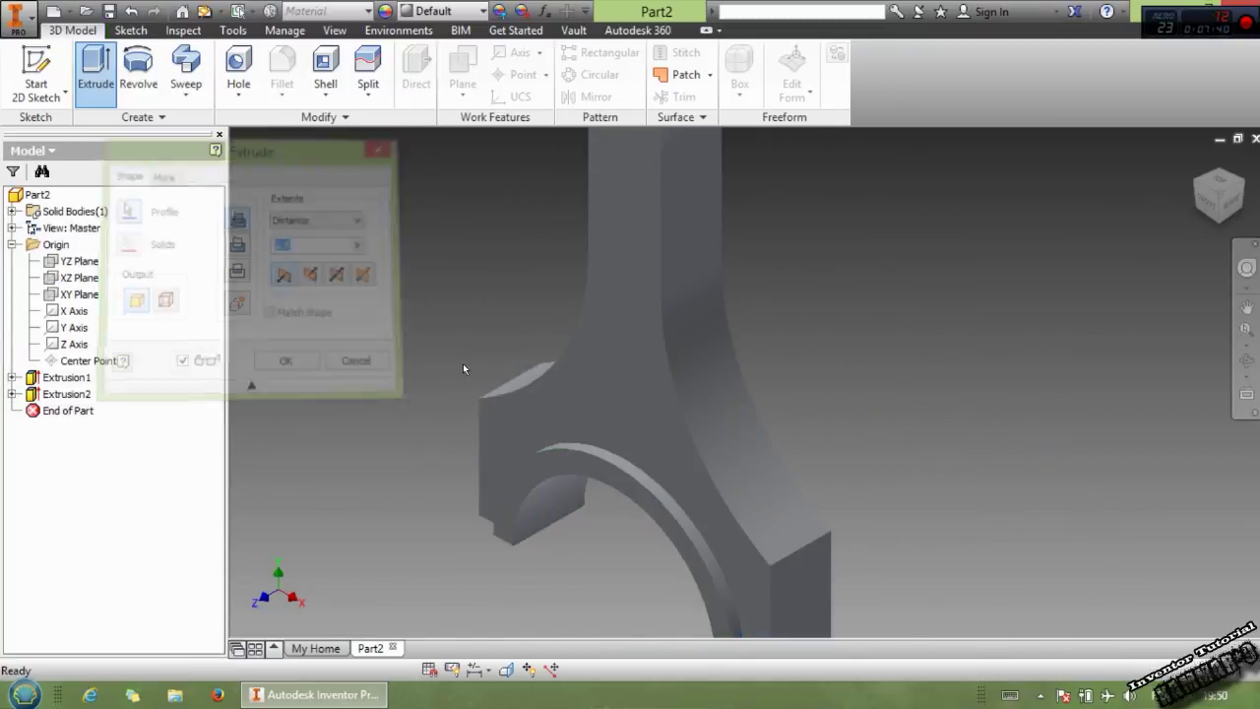
Step: Start a sketch on the front face of the rod's shank
{"action": "middle_click_drag", "start_coordinate": [600, 270], "coordinate": [654, 384]}
{"action": "left_click", "coordinate": [657, 386]}
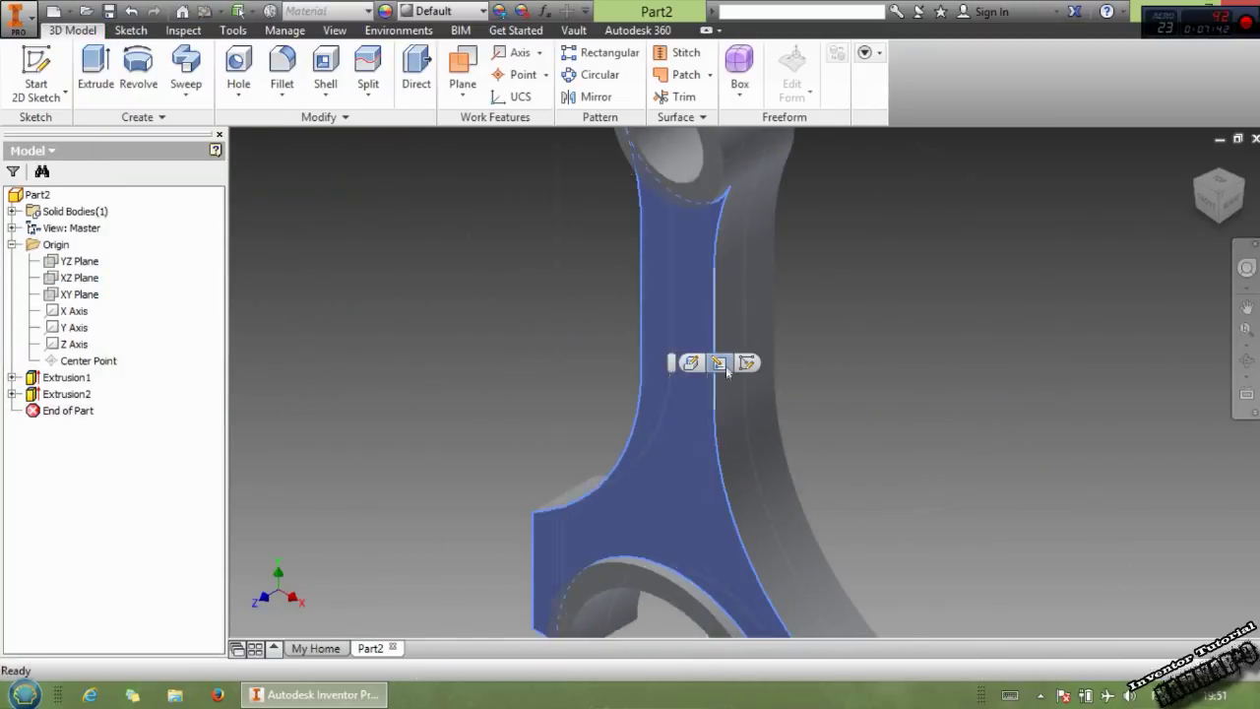
{"action": "left_click", "coordinate": [741, 365]}
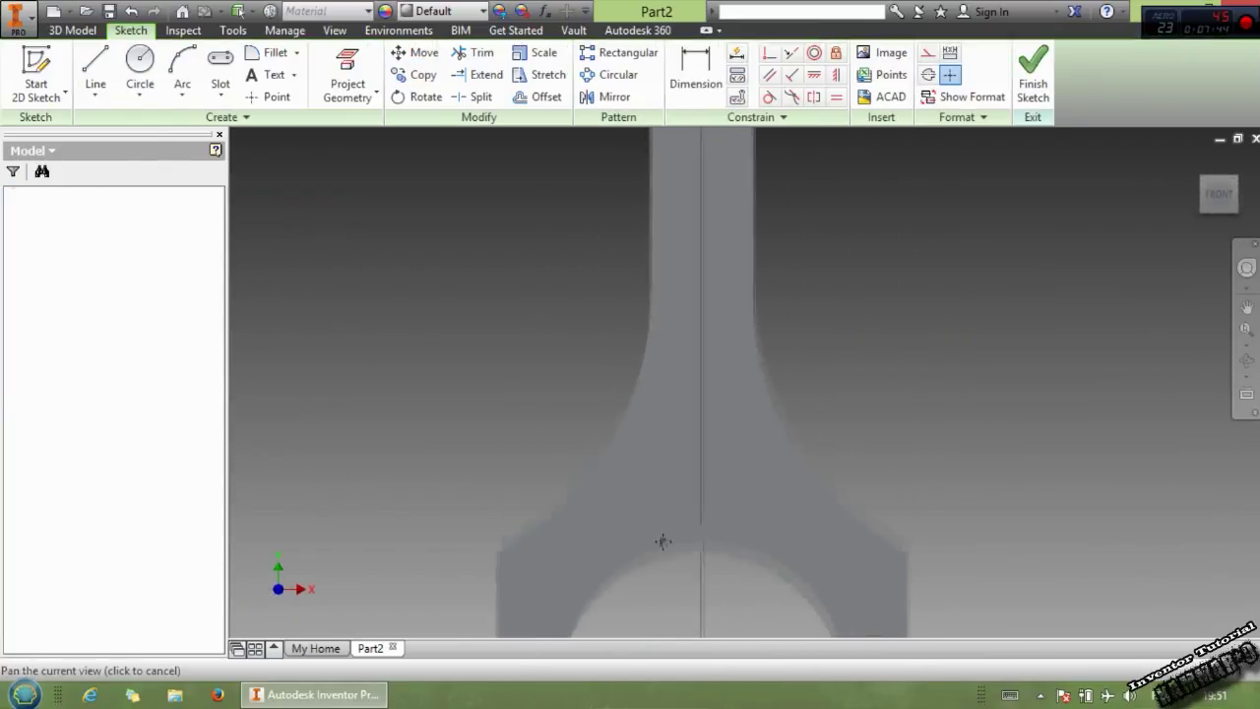
Step: Draw a vertical center-to-center slot on the shank's centerline, with its upper center about 100 mm above the origin
{"action": "left_click", "coordinate": [222, 98]}
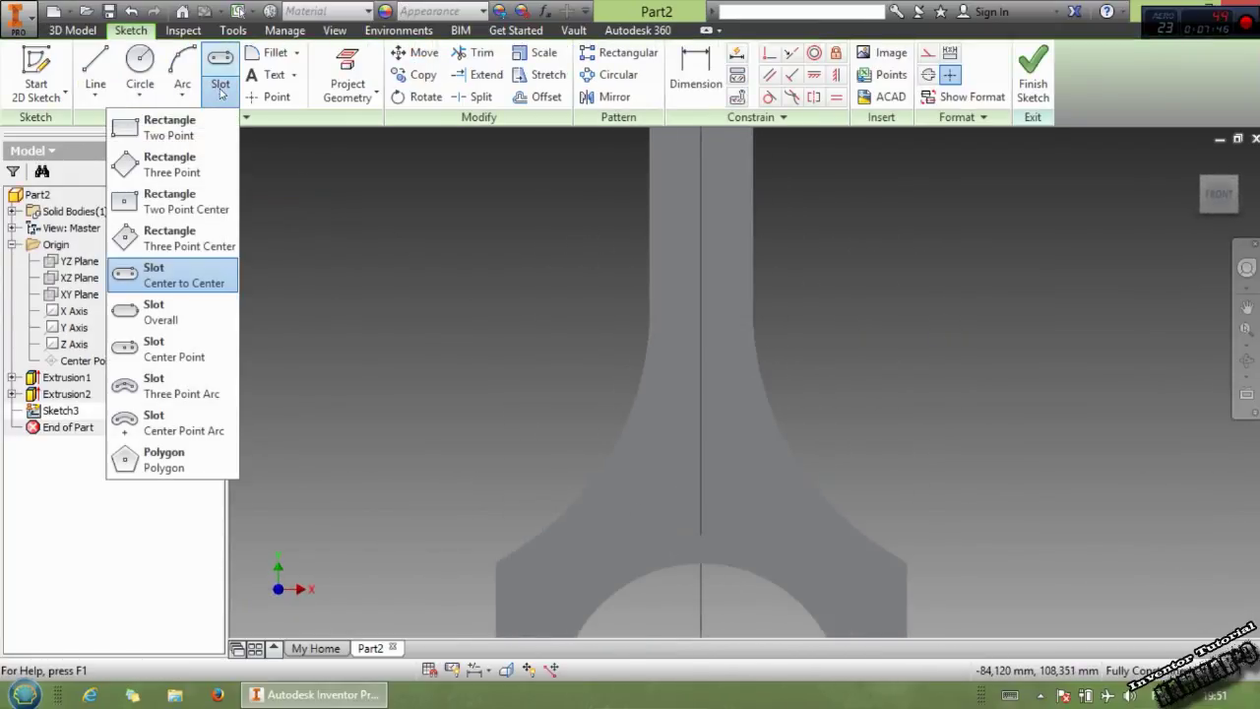
{"action": "left_click", "coordinate": [181, 286]}
{"action": "scroll", "coordinate": [686, 295], "scroll_direction": "up", "scroll_amount": 2}
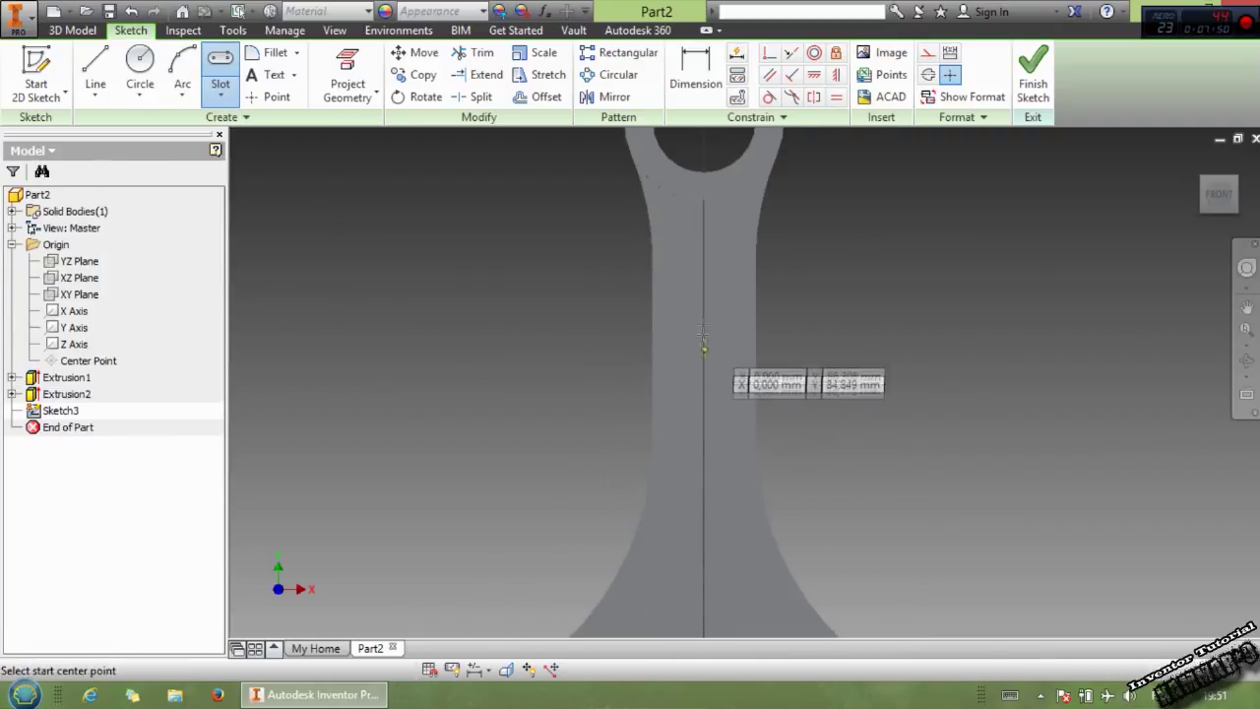
{"action": "scroll", "coordinate": [702, 289], "scroll_direction": "up", "scroll_amount": 2}
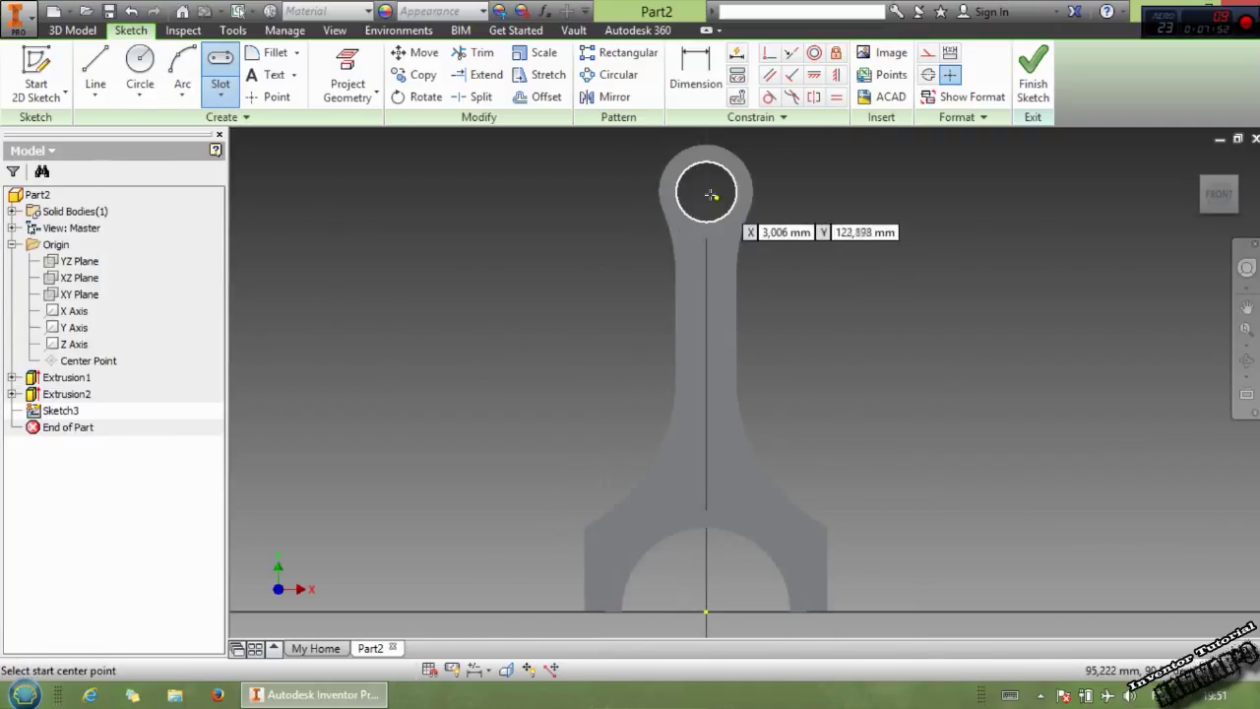
{"action": "left_click", "coordinate": [705, 276]}
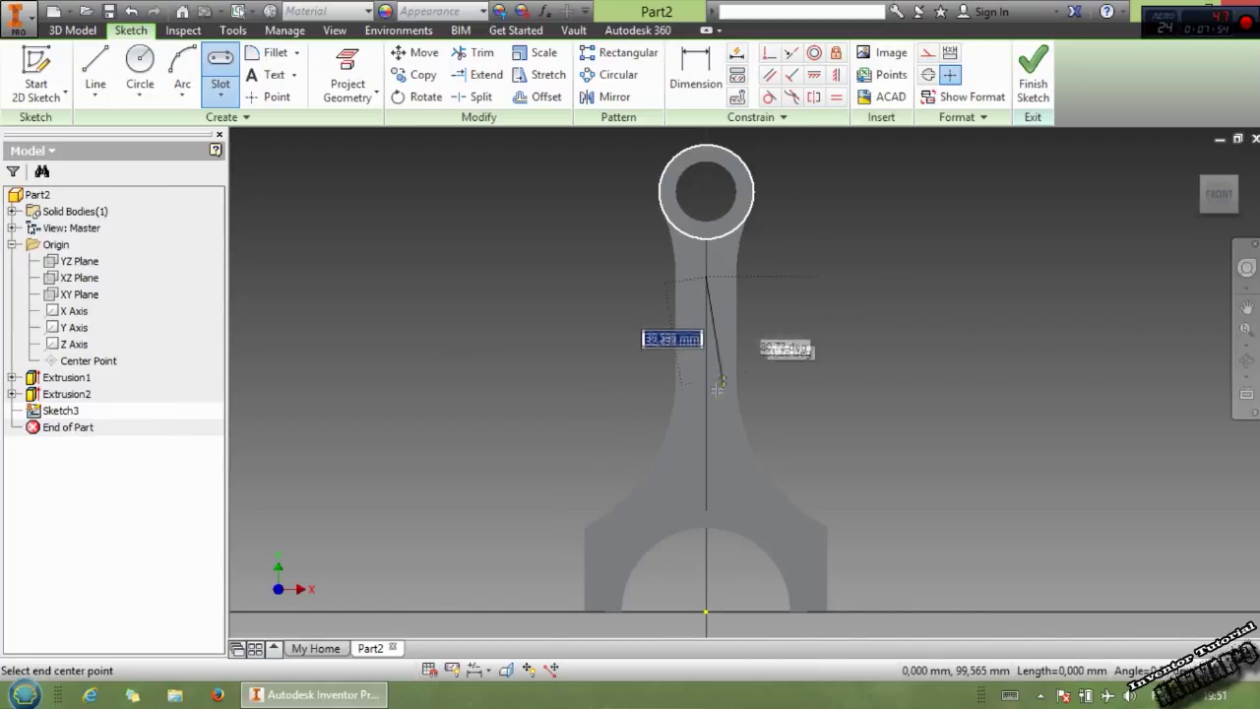
{"action": "left_click", "coordinate": [706, 463]}
{"action": "left_click", "coordinate": [719, 436]}
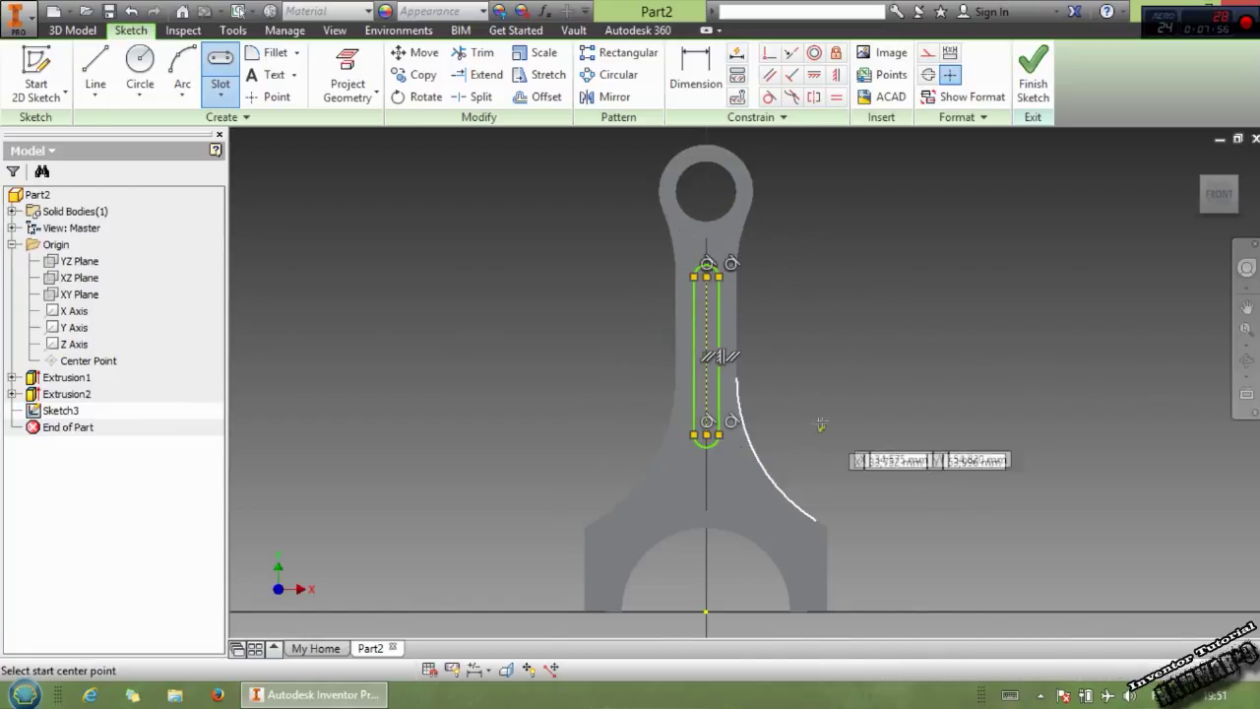
Step: Dimension the slot with an end radius of 5 mm and a center-to-center length of 55 mm
{"action": "left_click", "coordinate": [697, 84]}
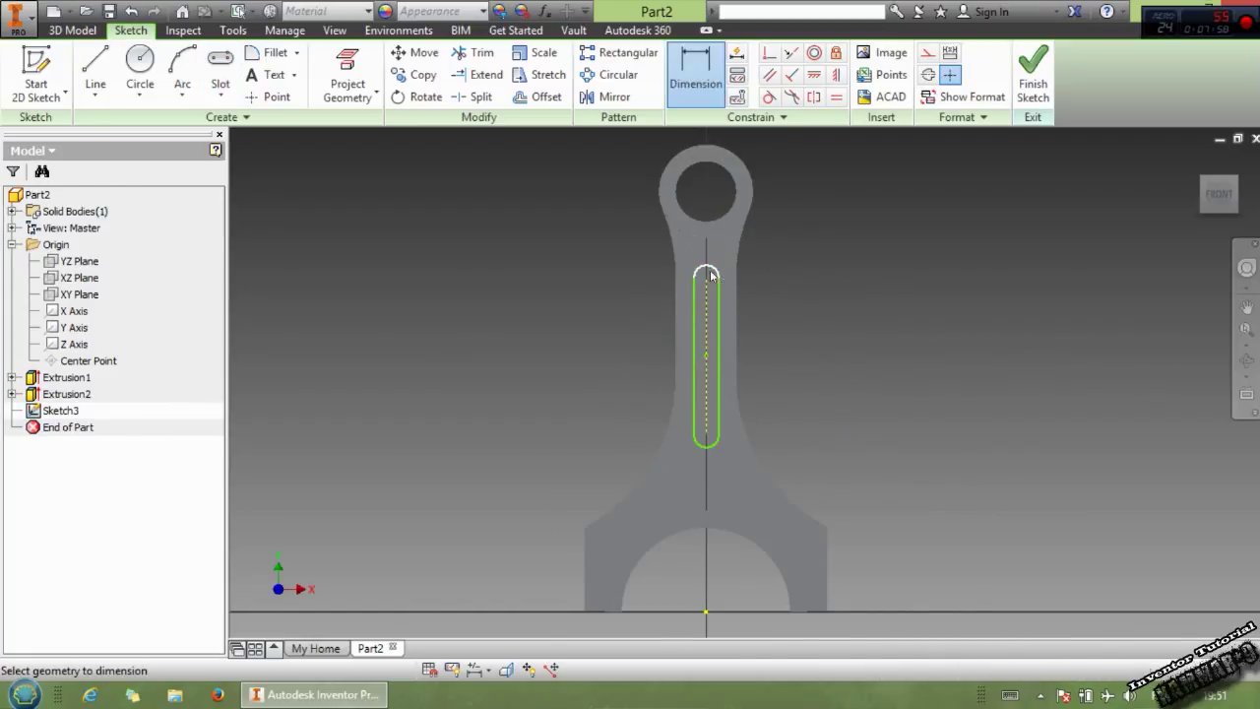
{"action": "left_click", "coordinate": [706, 273]}
{"action": "left_click", "coordinate": [839, 241]}
{"action": "type", "text": "5"}
{"action": "key", "text": "Return"}
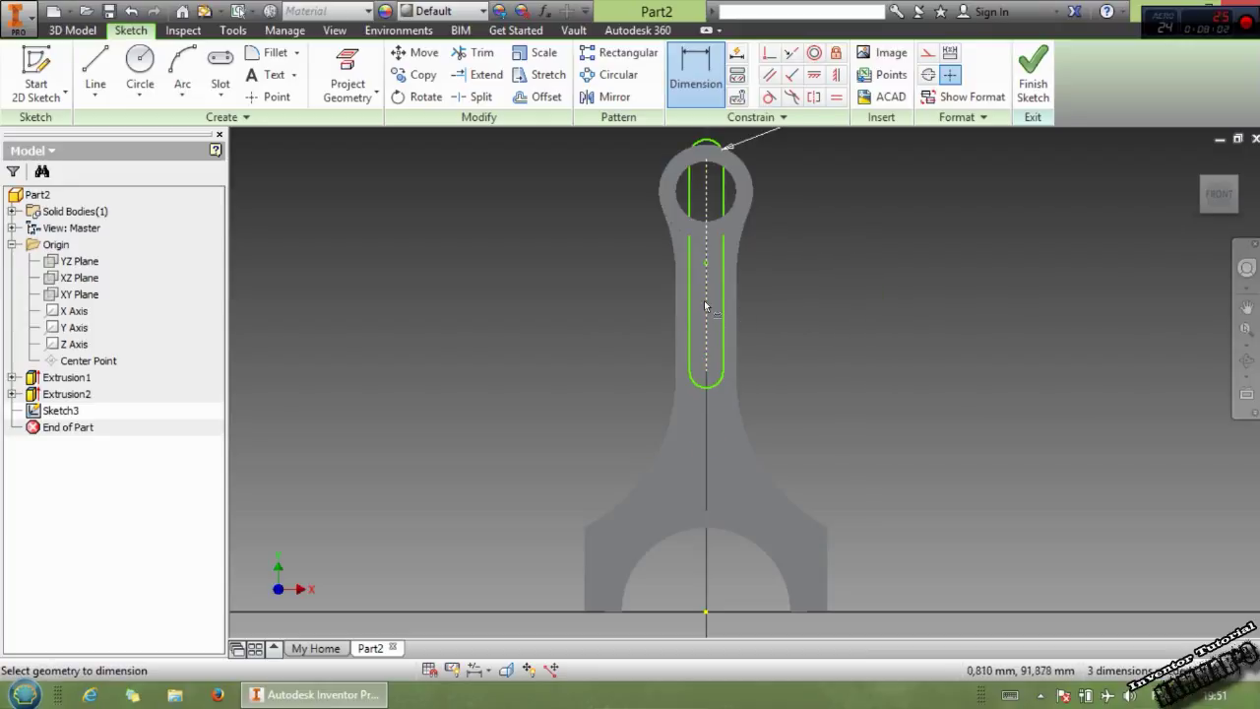
{"action": "left_click", "coordinate": [705, 282]}
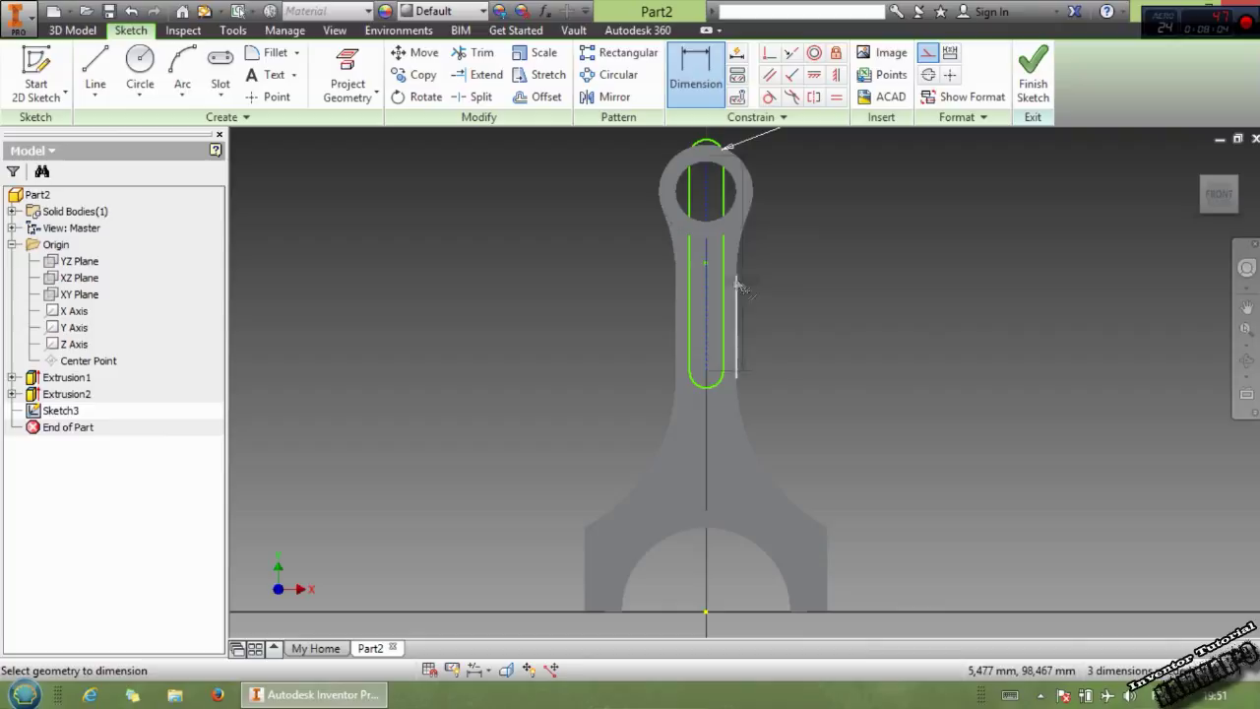
{"action": "left_click", "coordinate": [800, 282]}
{"action": "type", "text": "55"}
{"action": "key", "text": "Return"}
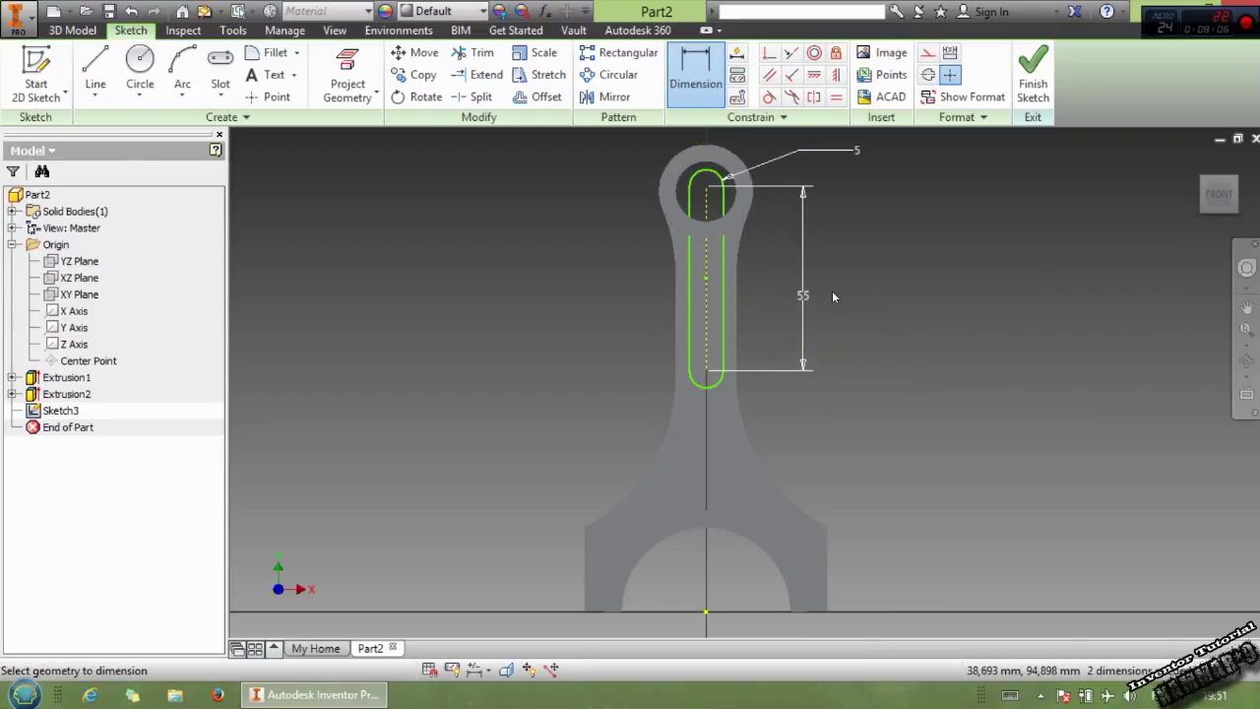
Step: Dimension the slot's lower center 45 mm above the origin
{"action": "left_click", "coordinate": [703, 612]}
{"action": "left_click", "coordinate": [930, 570]}
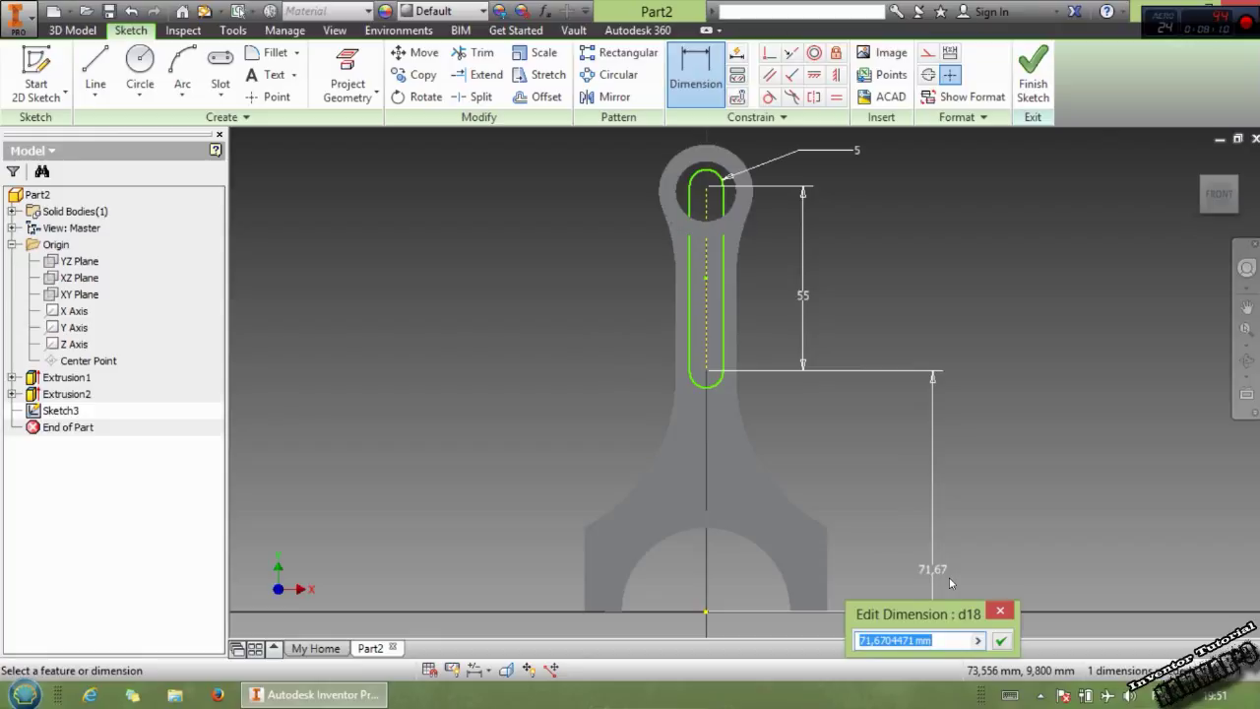
{"action": "key", "text": "Return"}
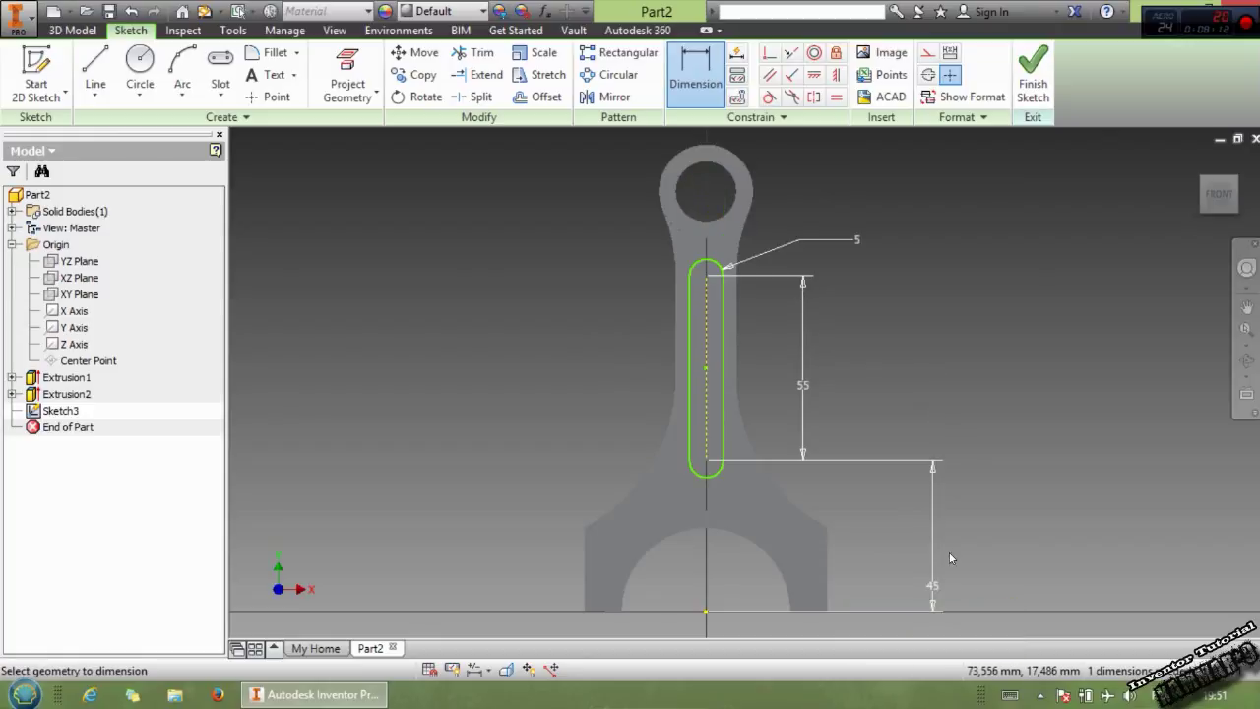
Step: Cut the slot profile 2.5 mm deep into the front face of the shank with Extrude
{"action": "left_click", "coordinate": [73, 30]}
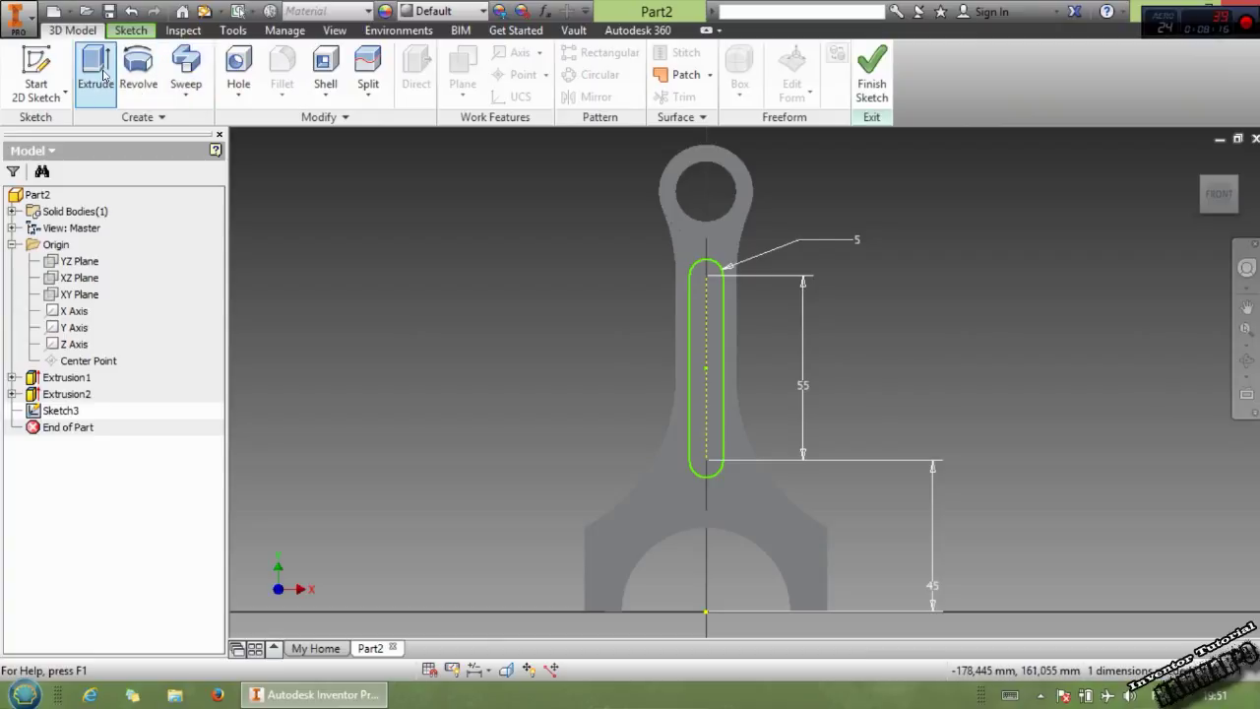
{"action": "left_click", "coordinate": [103, 79]}
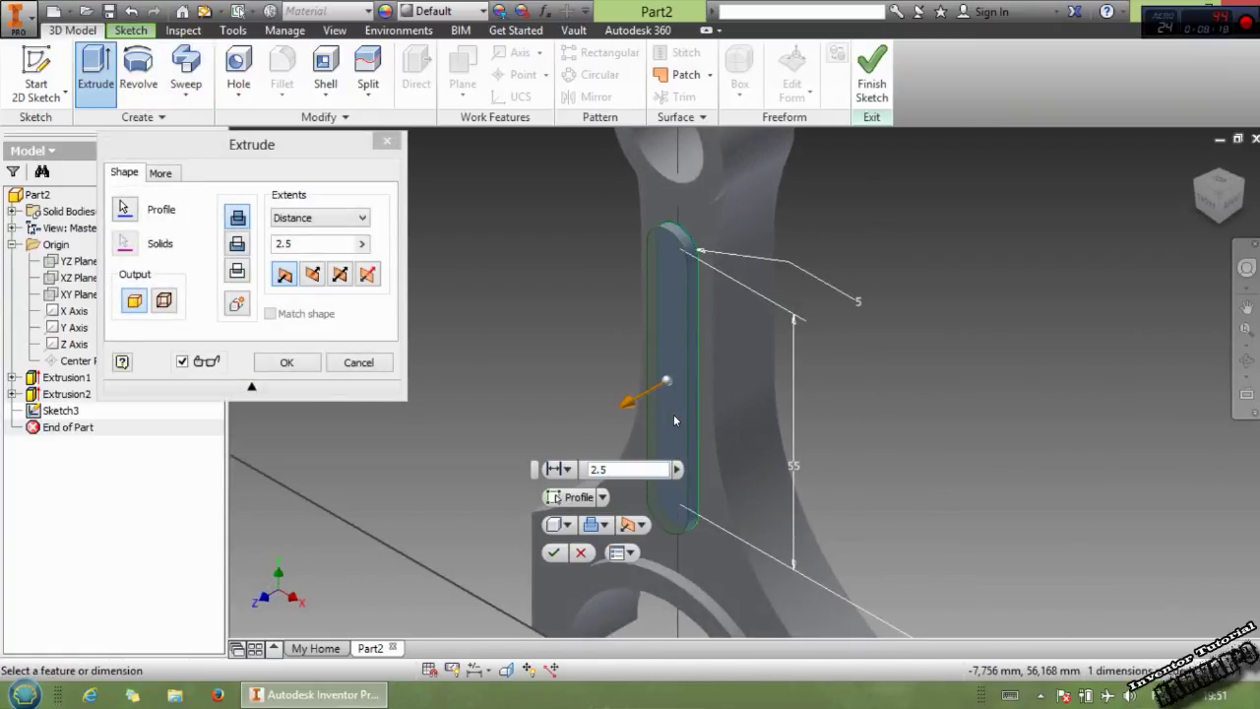
{"action": "left_click", "coordinate": [602, 528]}
{"action": "left_click", "coordinate": [620, 571]}
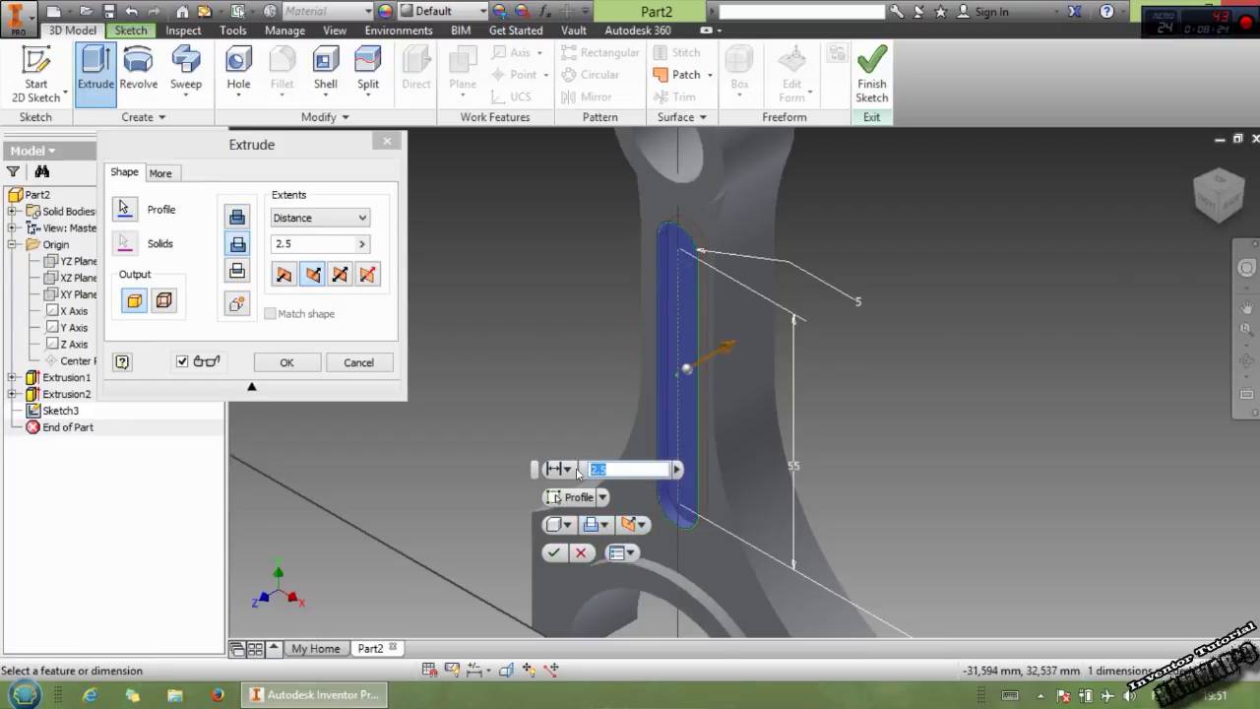
{"action": "key", "text": "Return"}
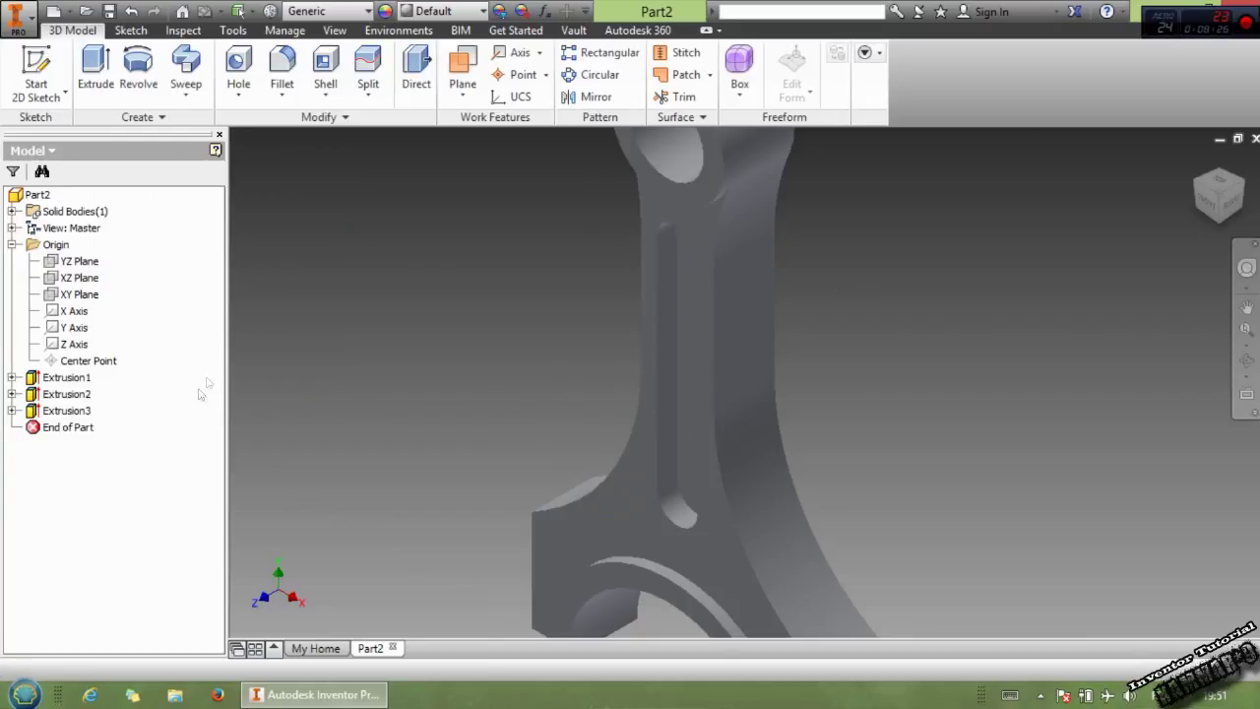
Step: Mirror the raised rings (Extrusion2) and the slot cut (Extrusion3) about the XY plane
{"action": "left_click", "coordinate": [581, 95]}
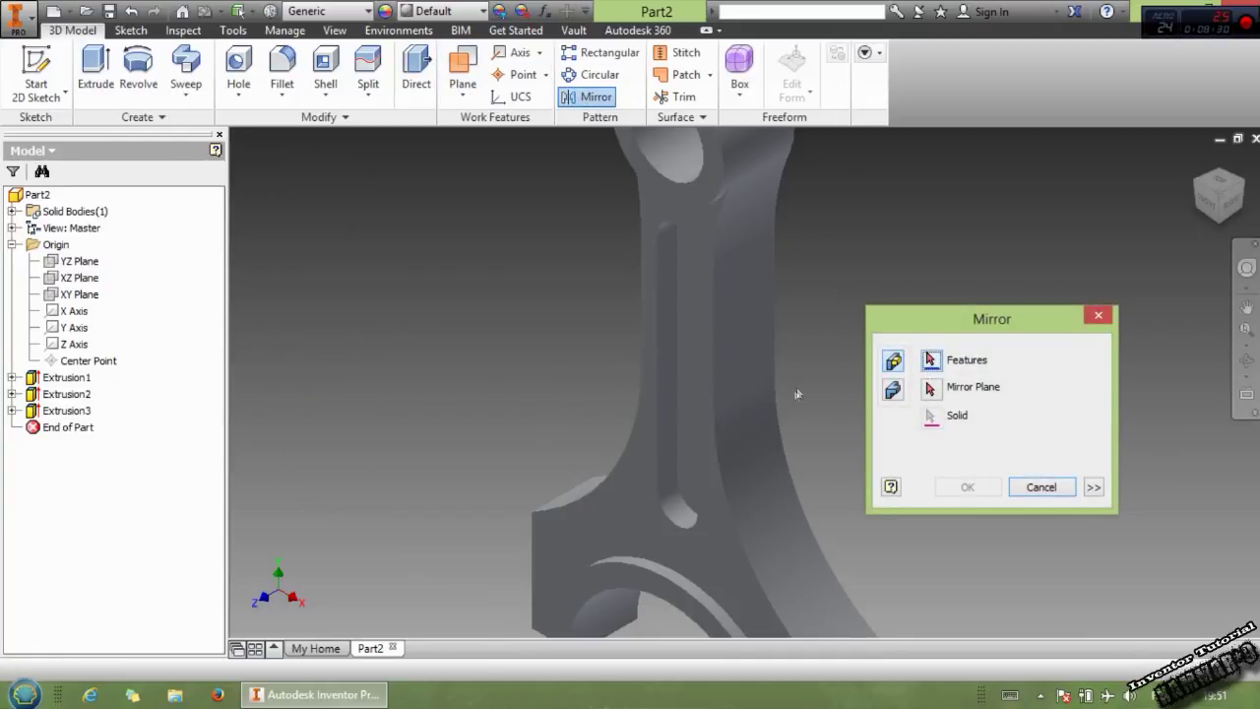
{"action": "left_click", "coordinate": [65, 409]}
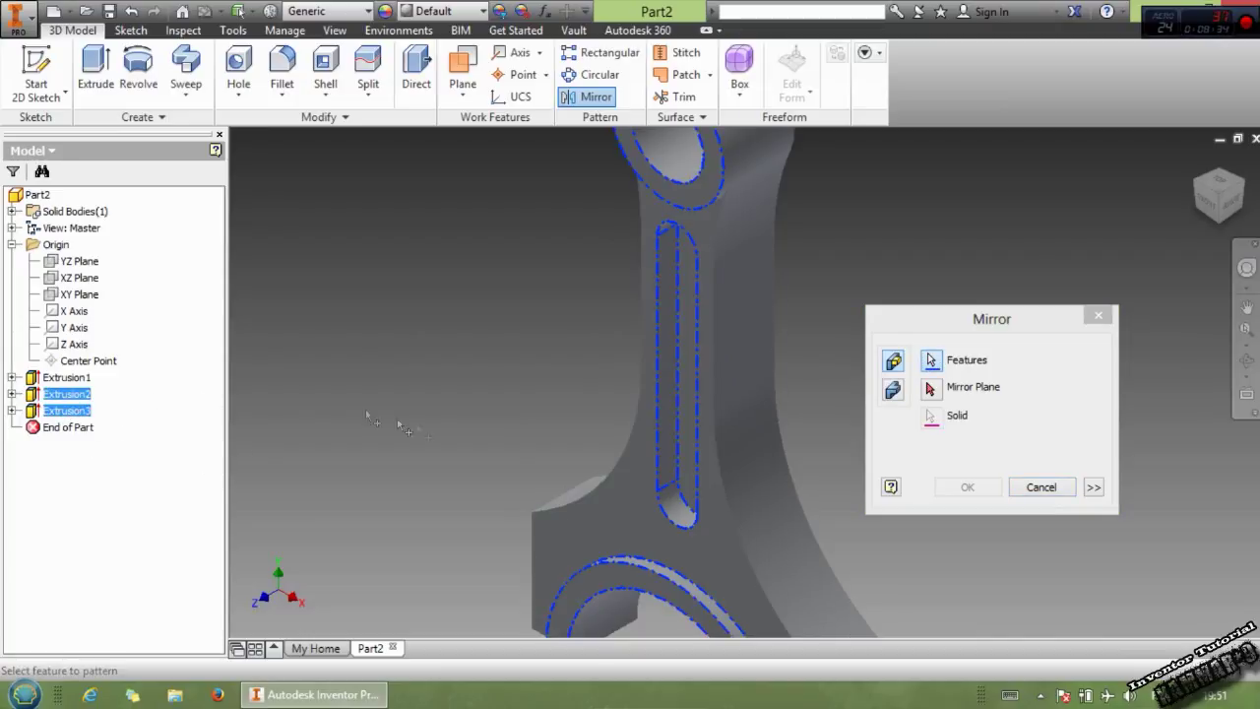
{"action": "left_click", "coordinate": [936, 391]}
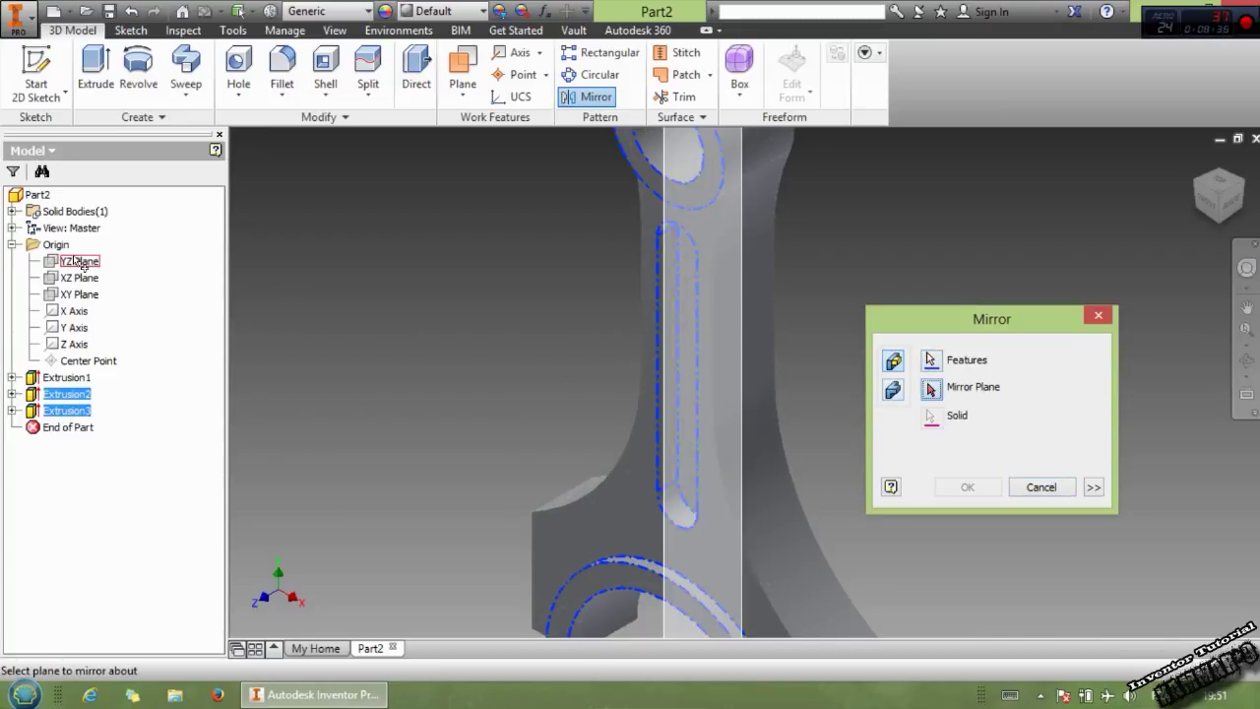
{"action": "left_click", "coordinate": [78, 295]}
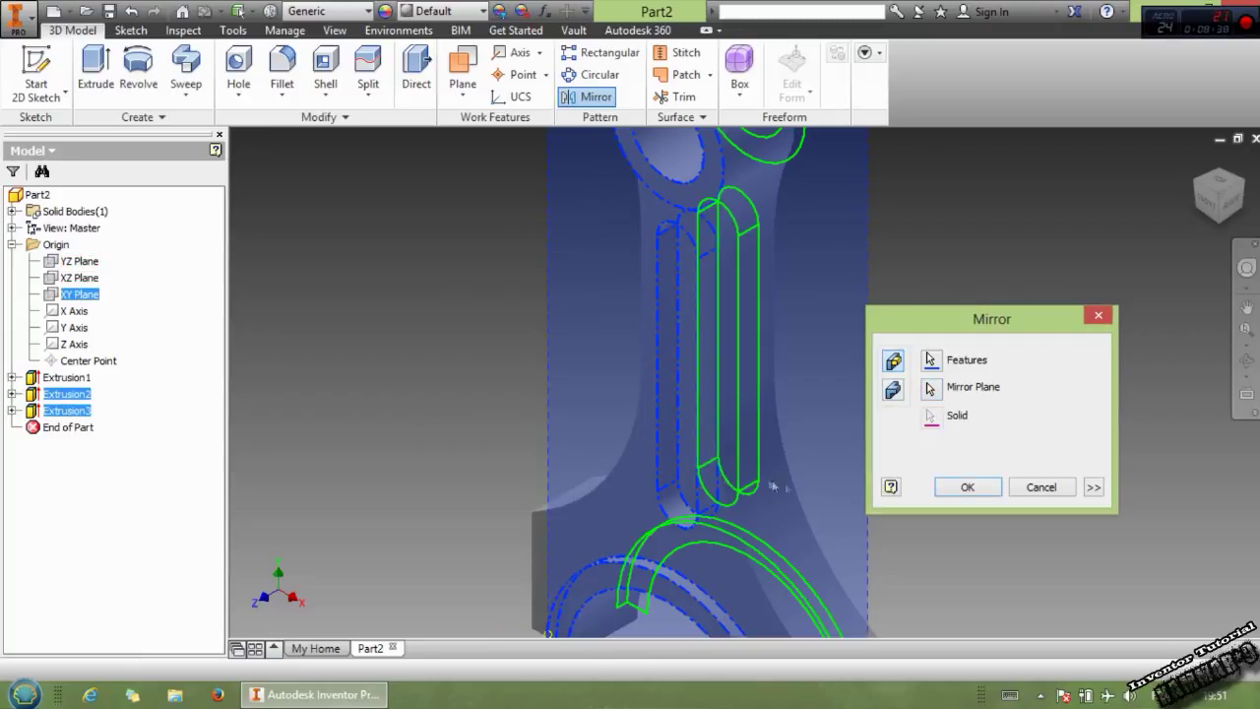
{"action": "left_click", "coordinate": [948, 492]}
{"action": "middle_click_drag", "start_coordinate": [937, 554], "coordinate": [855, 427]}
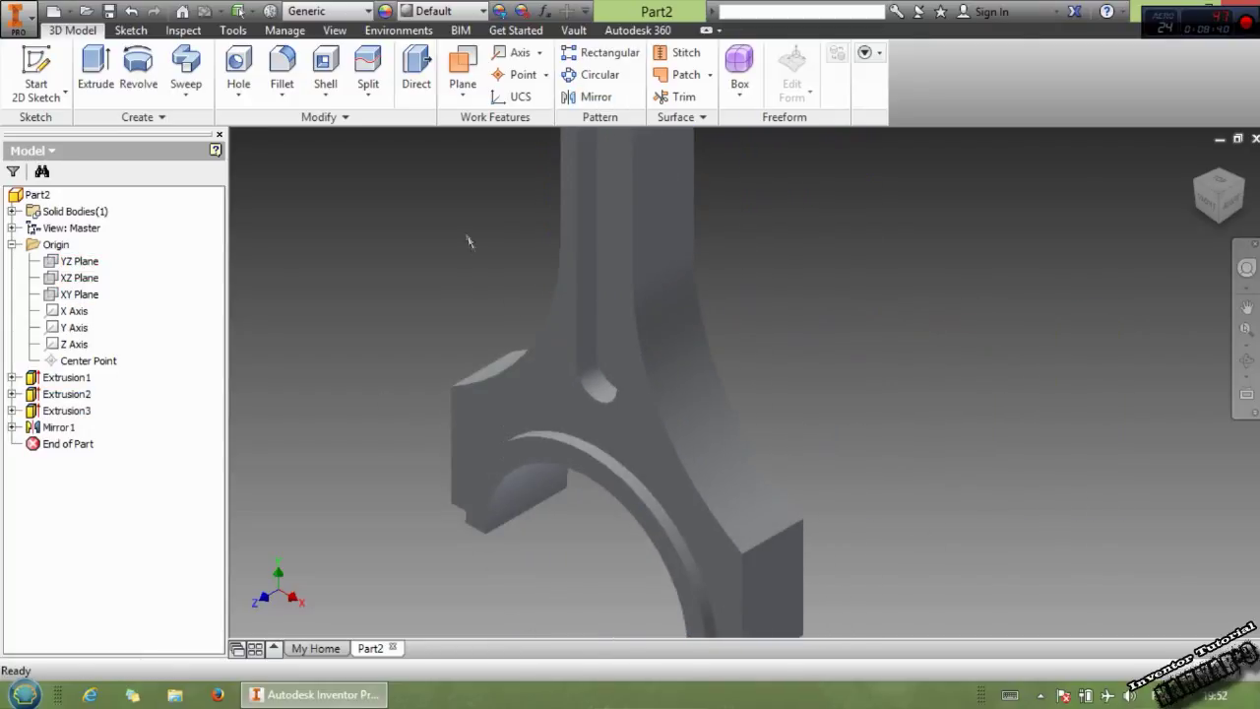
Step: Chamfer the four long outer edges of the shank, front and back on both sides, with a 2 mm distance
{"action": "left_click", "coordinate": [281, 94]}
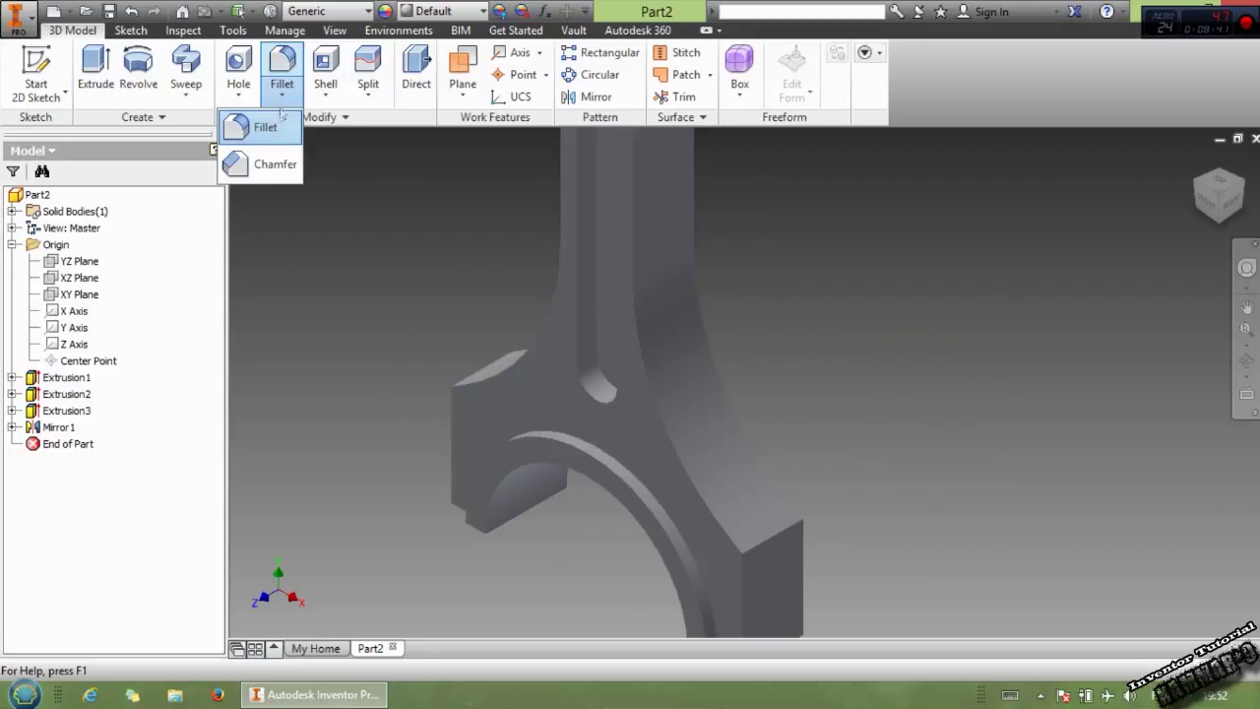
{"action": "left_click", "coordinate": [271, 163]}
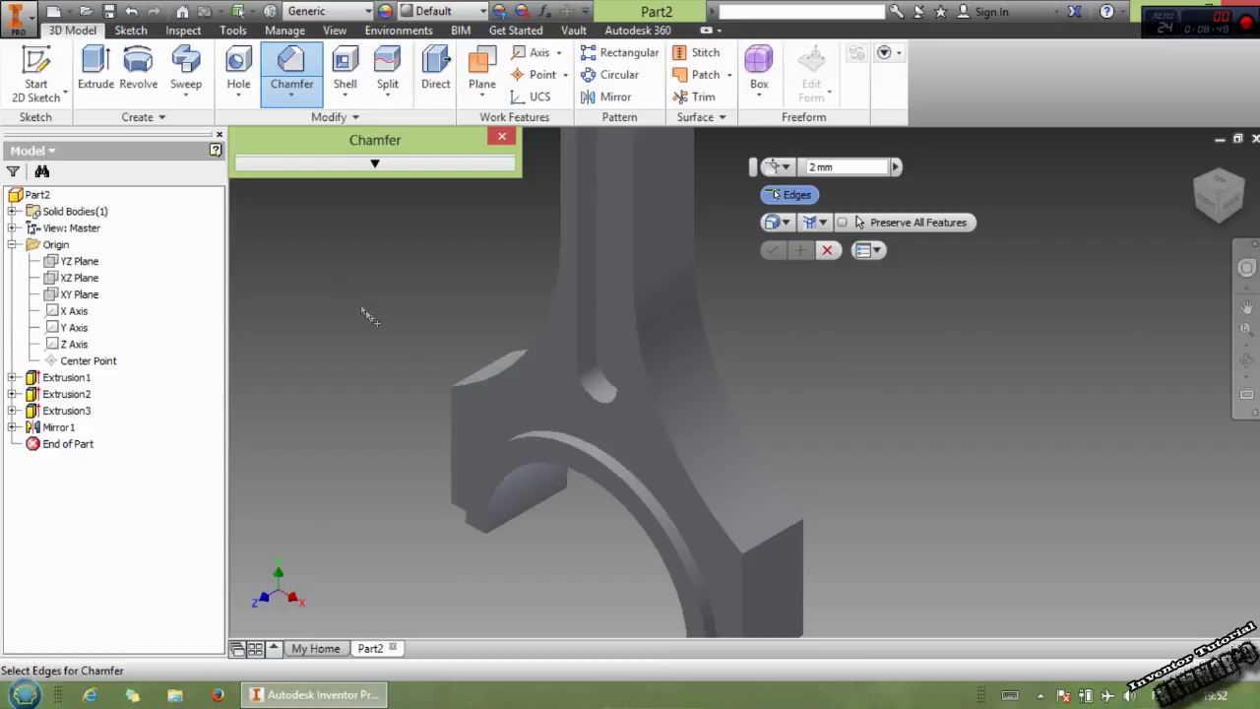
{"action": "left_click", "coordinate": [785, 168]}
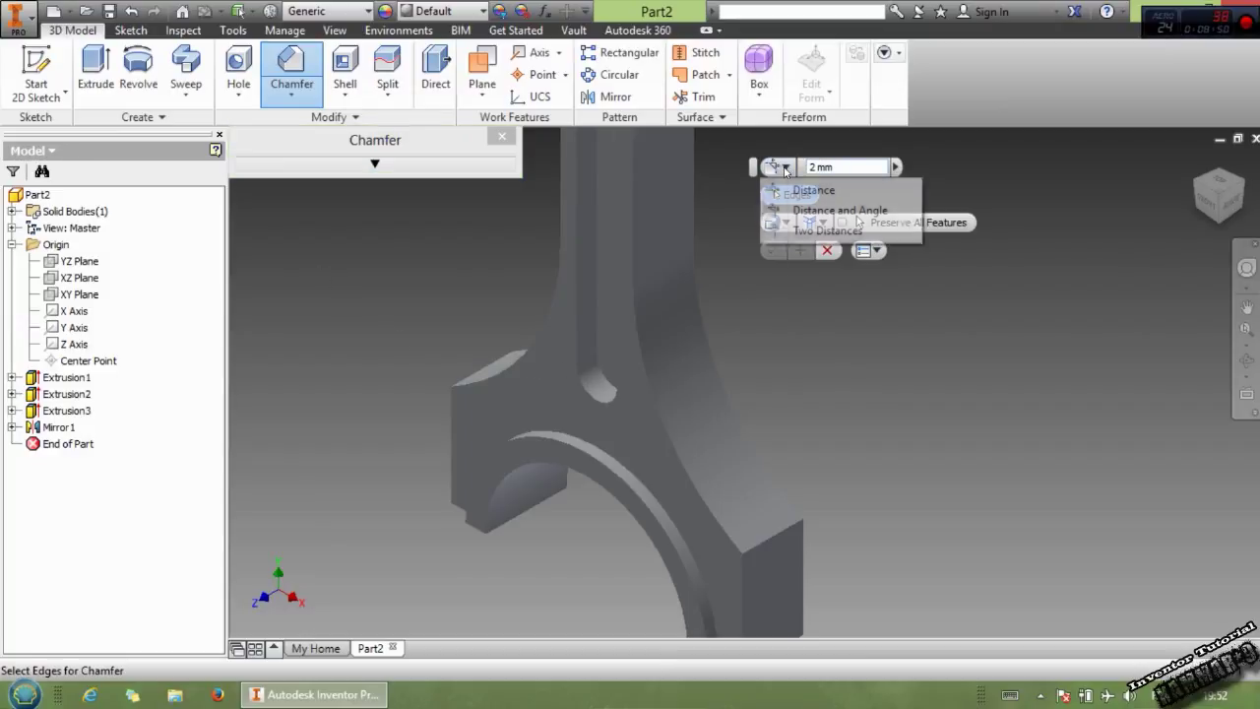
{"action": "left_click", "coordinate": [786, 167]}
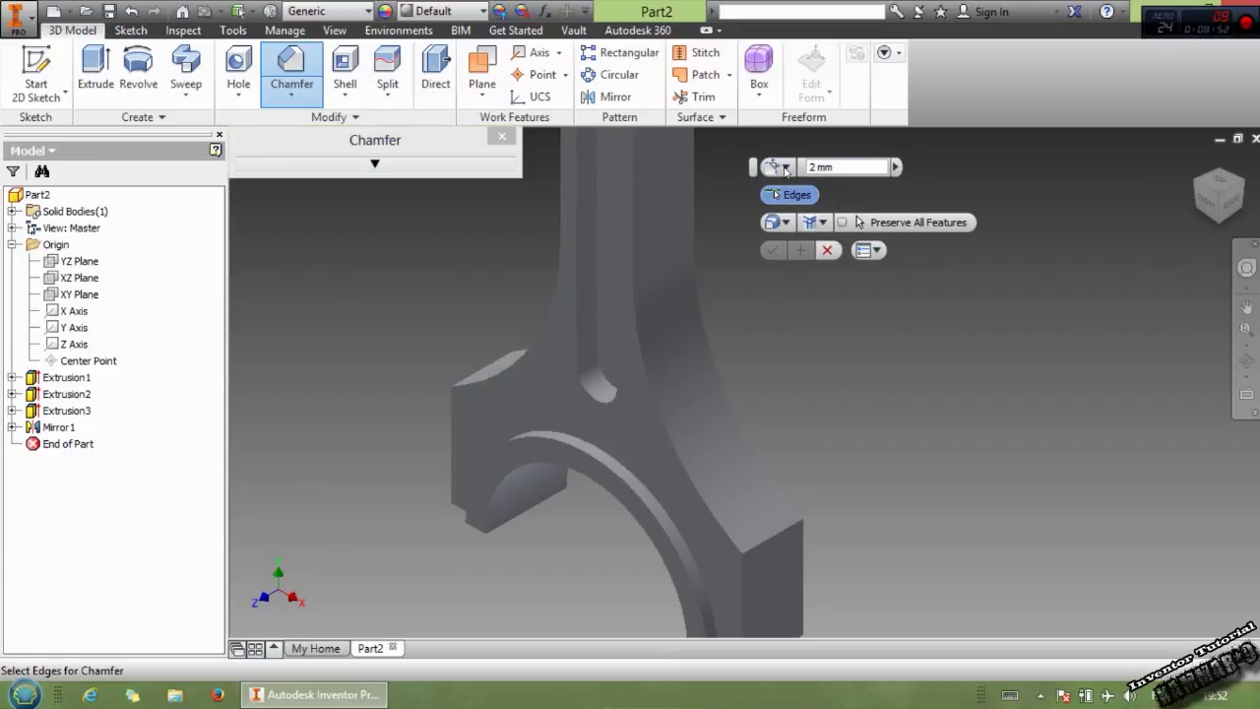
{"action": "left_click", "coordinate": [732, 521]}
{"action": "left_click", "coordinate": [756, 463]}
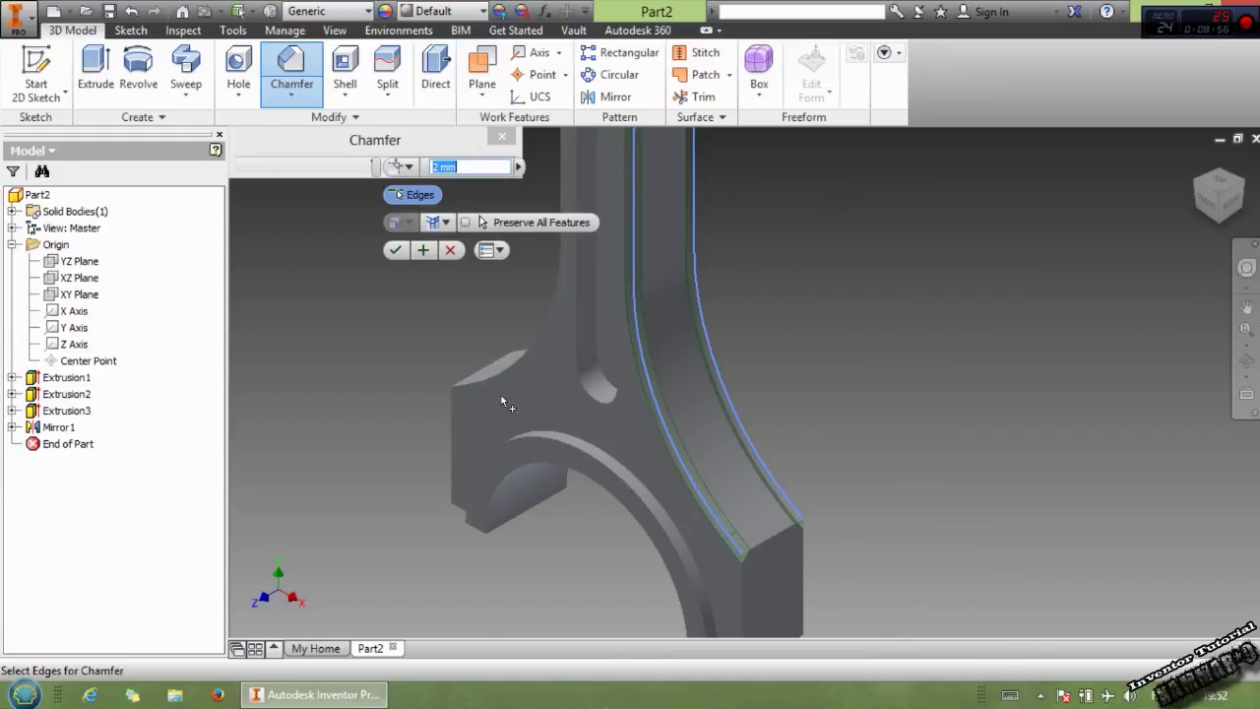
{"action": "left_click", "coordinate": [514, 366]}
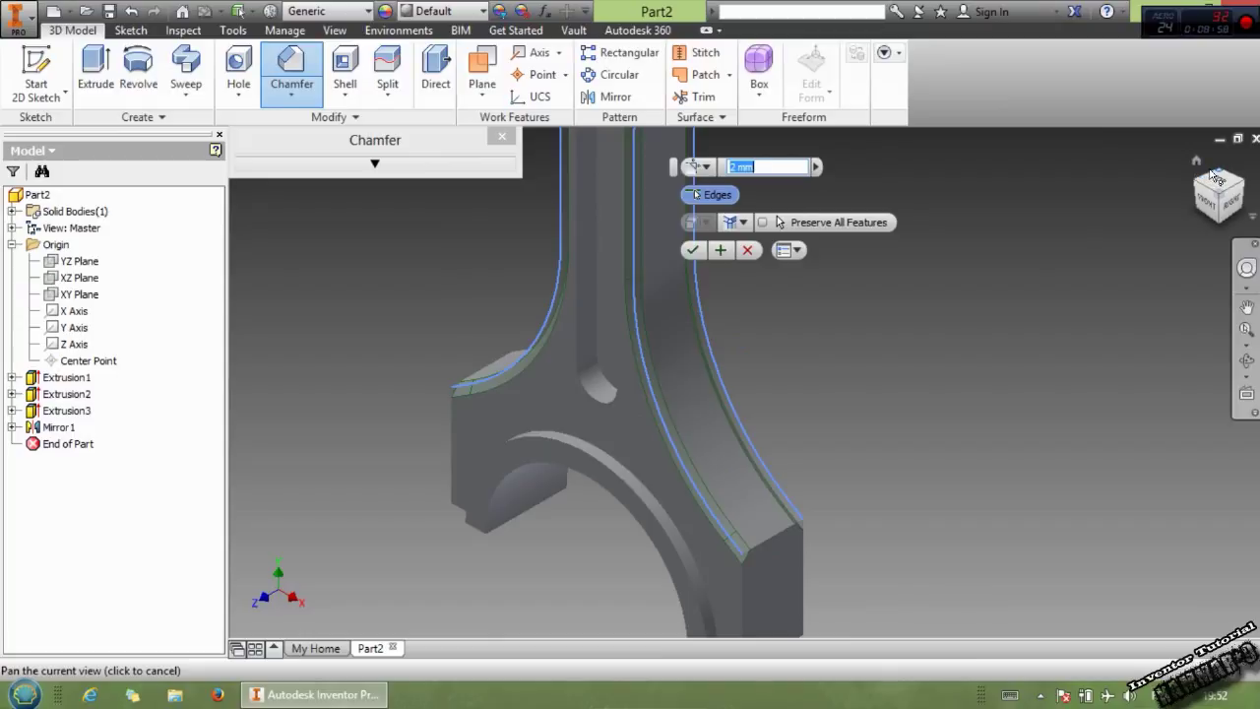
{"action": "left_click", "coordinate": [1216, 178]}
{"action": "left_click", "coordinate": [758, 475]}
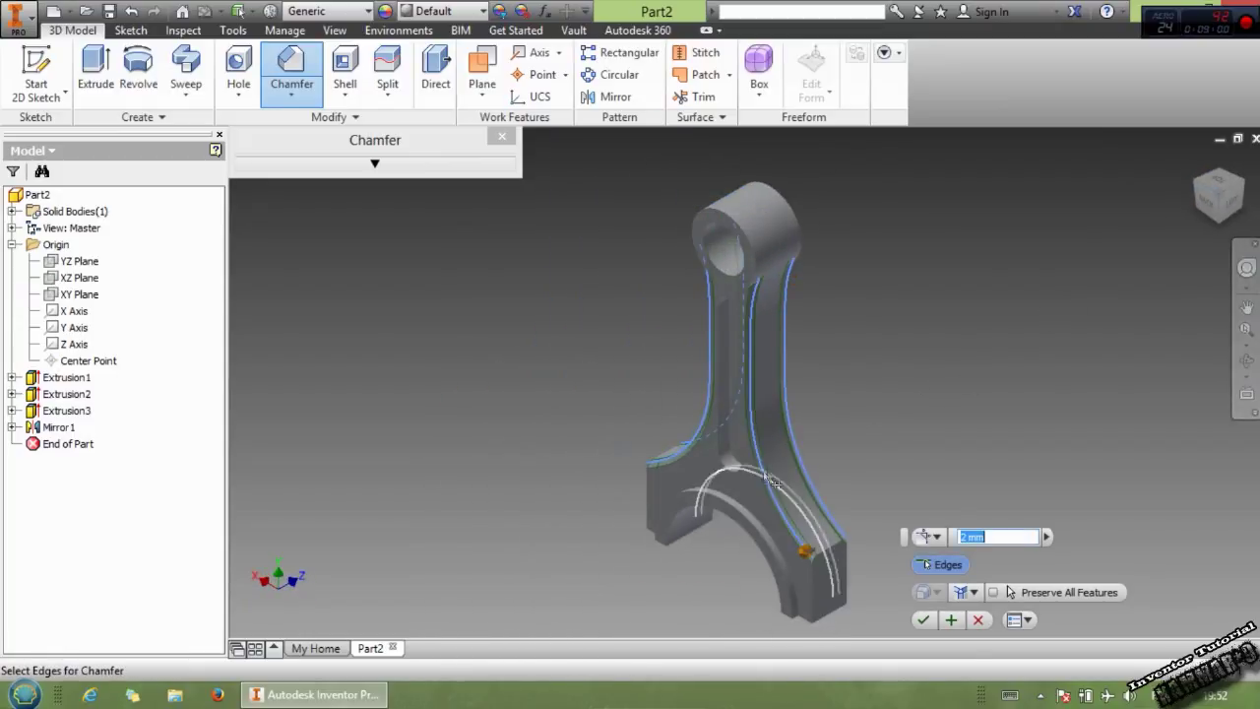
{"action": "key", "text": "Return"}
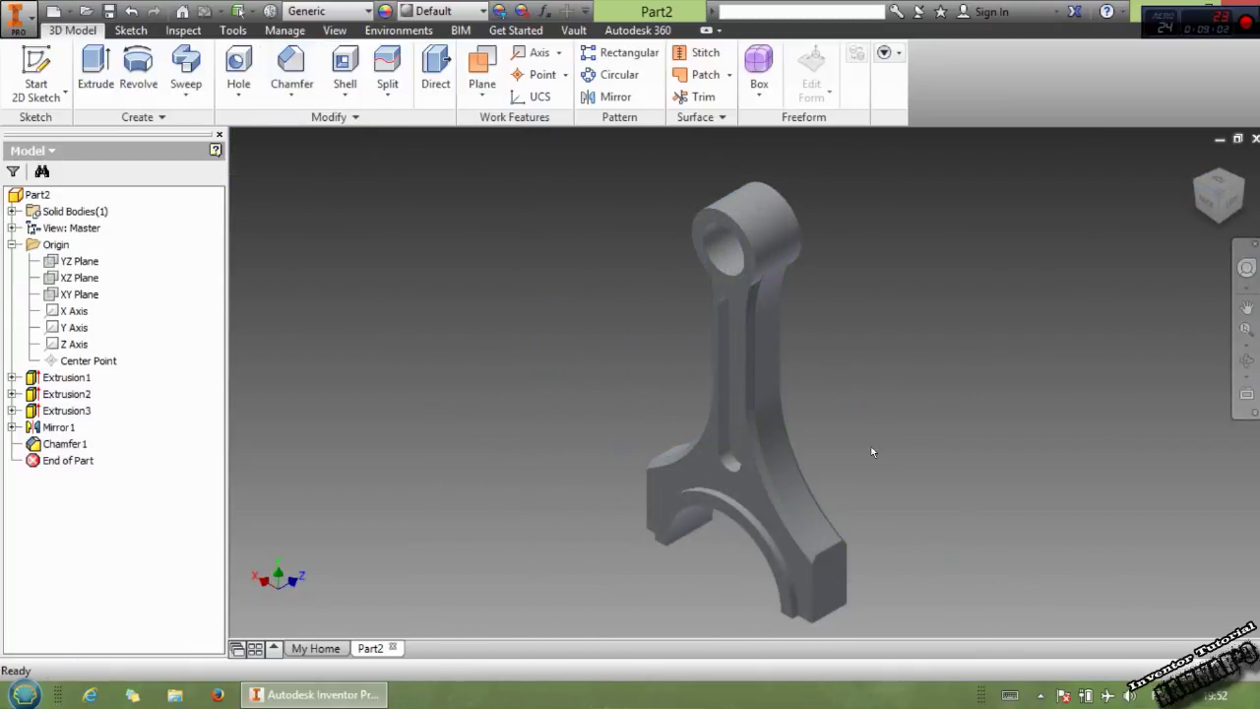
Step: Assign the Aluminum 6061 material to the connecting rod
{"action": "middle_click_drag", "start_coordinate": [872, 452], "coordinate": [855, 458]}
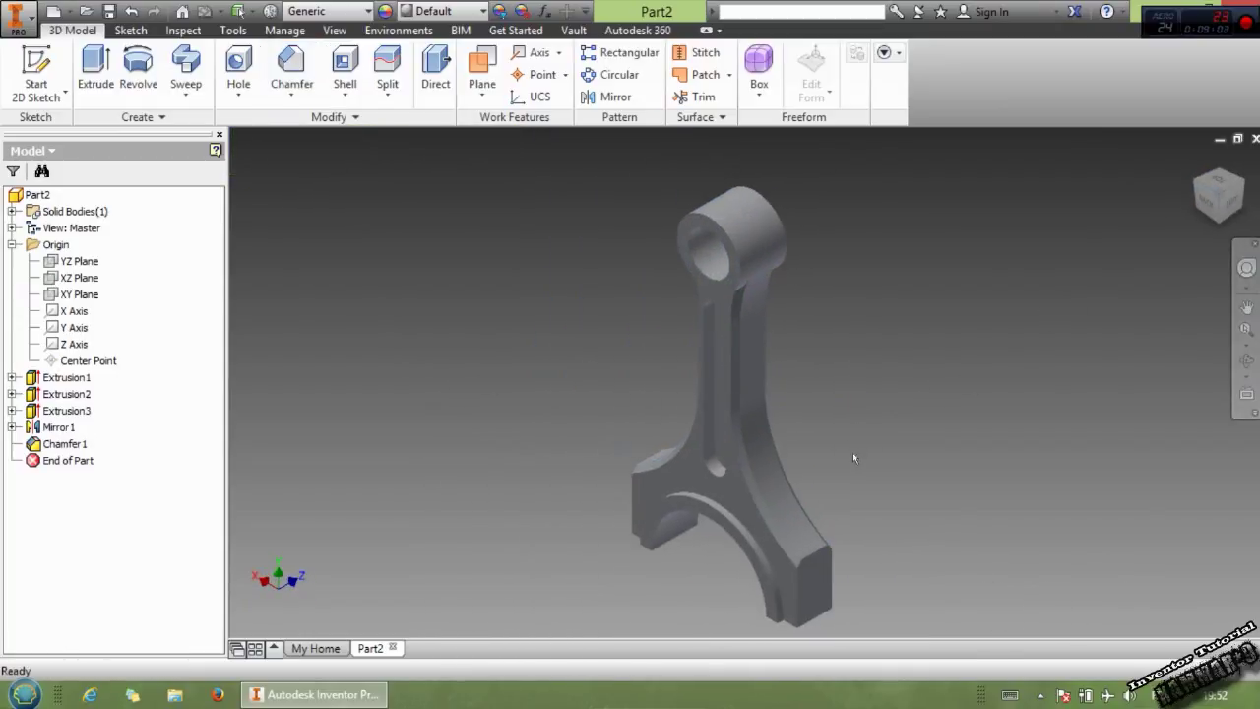
{"action": "left_click", "coordinate": [366, 11]}
{"action": "scroll", "coordinate": [270, 98], "scroll_direction": "up", "scroll_amount": 5}
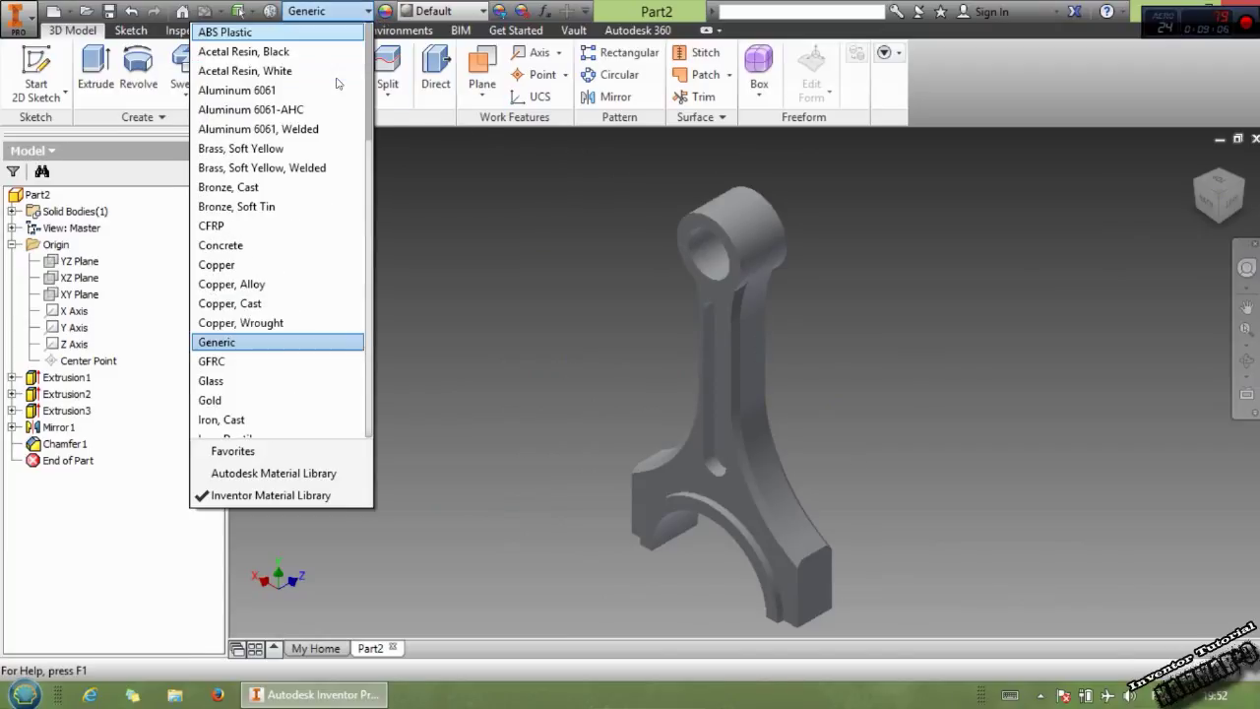
{"action": "left_click", "coordinate": [258, 90]}
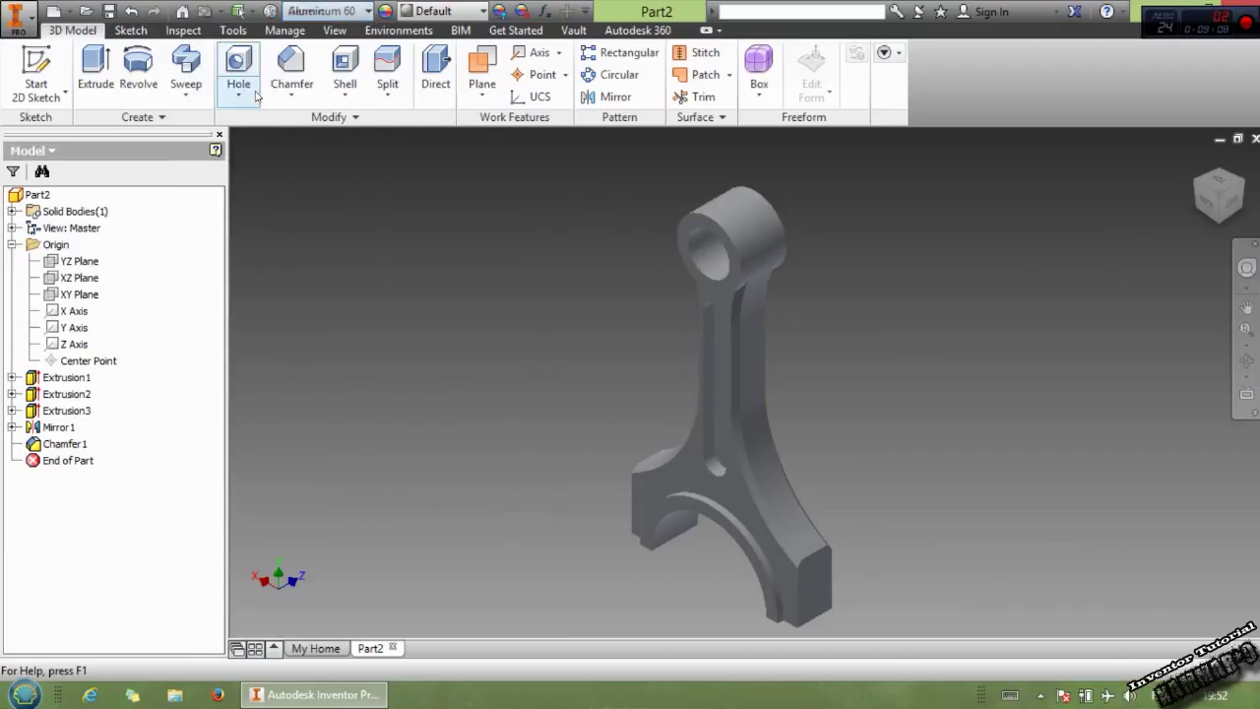
{"action": "middle_click_drag", "start_coordinate": [566, 408], "coordinate": [578, 408]}
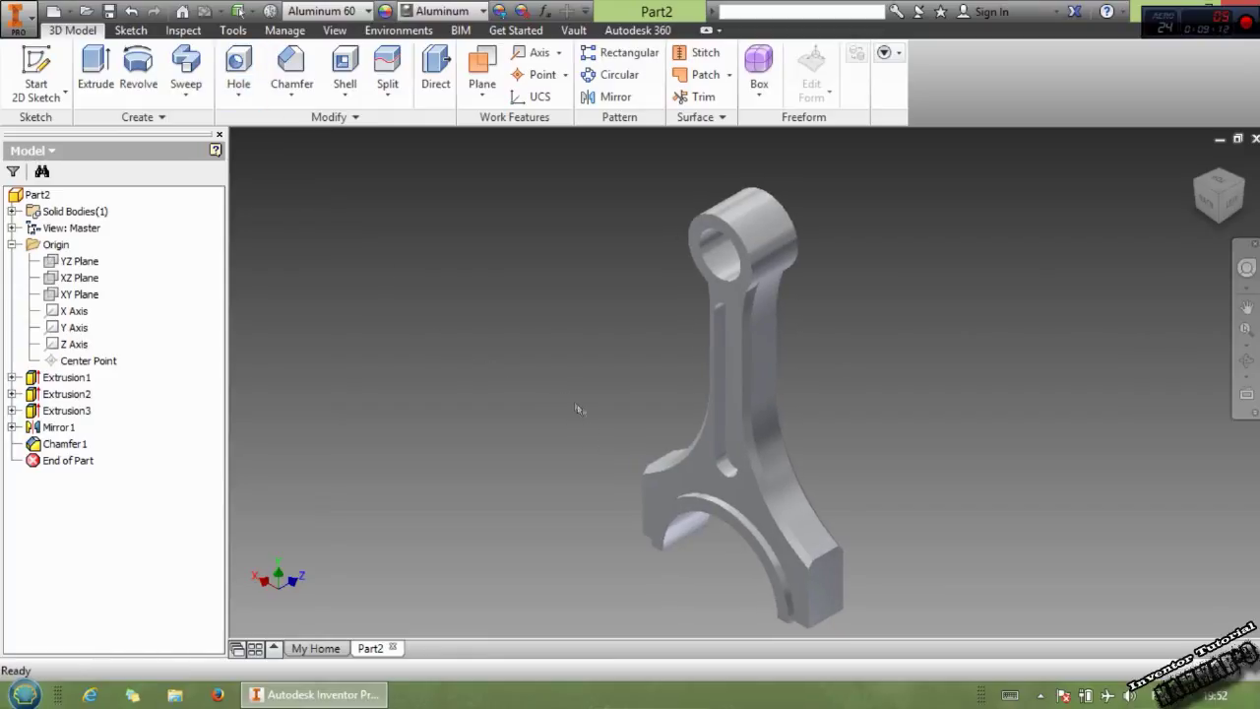
Step: Create a work plane offset upward from the XZ plane, about level with the shoulders of the big end
{"action": "left_click", "coordinate": [484, 67]}
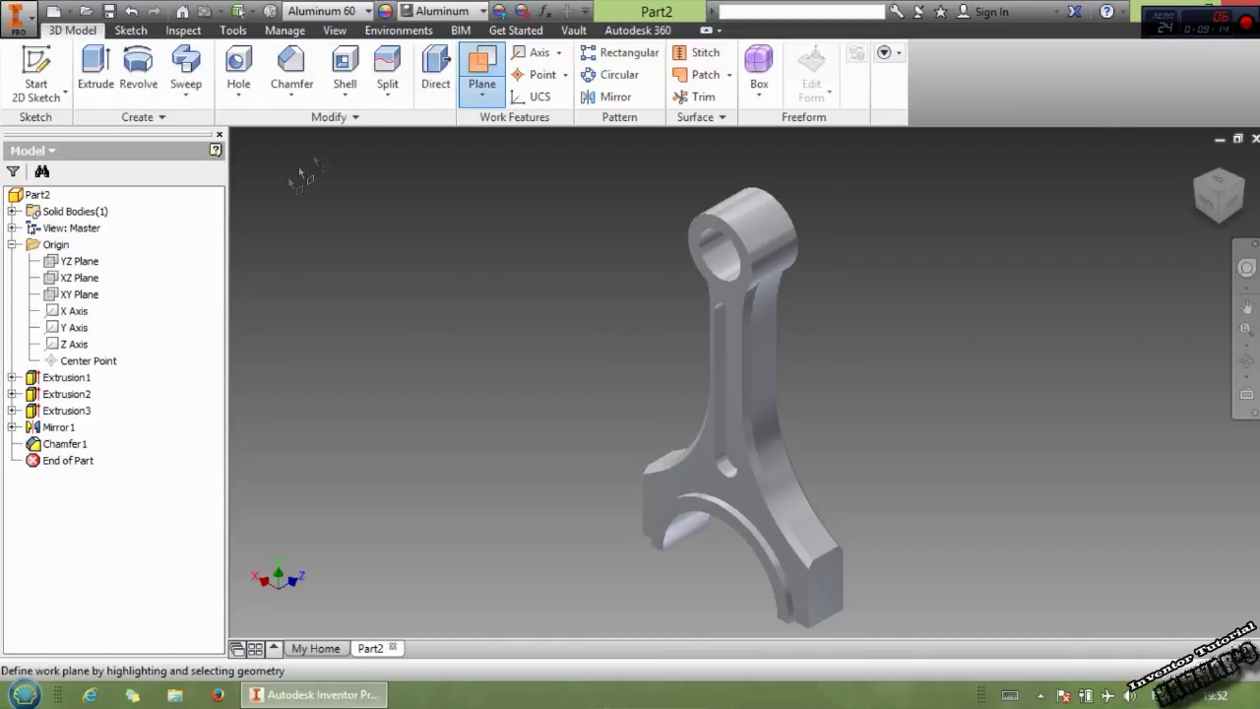
{"action": "left_click", "coordinate": [79, 277]}
{"action": "left_click_drag", "start_coordinate": [627, 536], "coordinate": [677, 486]}
{"action": "type", "text": "0"}
{"action": "key", "text": "Return"}
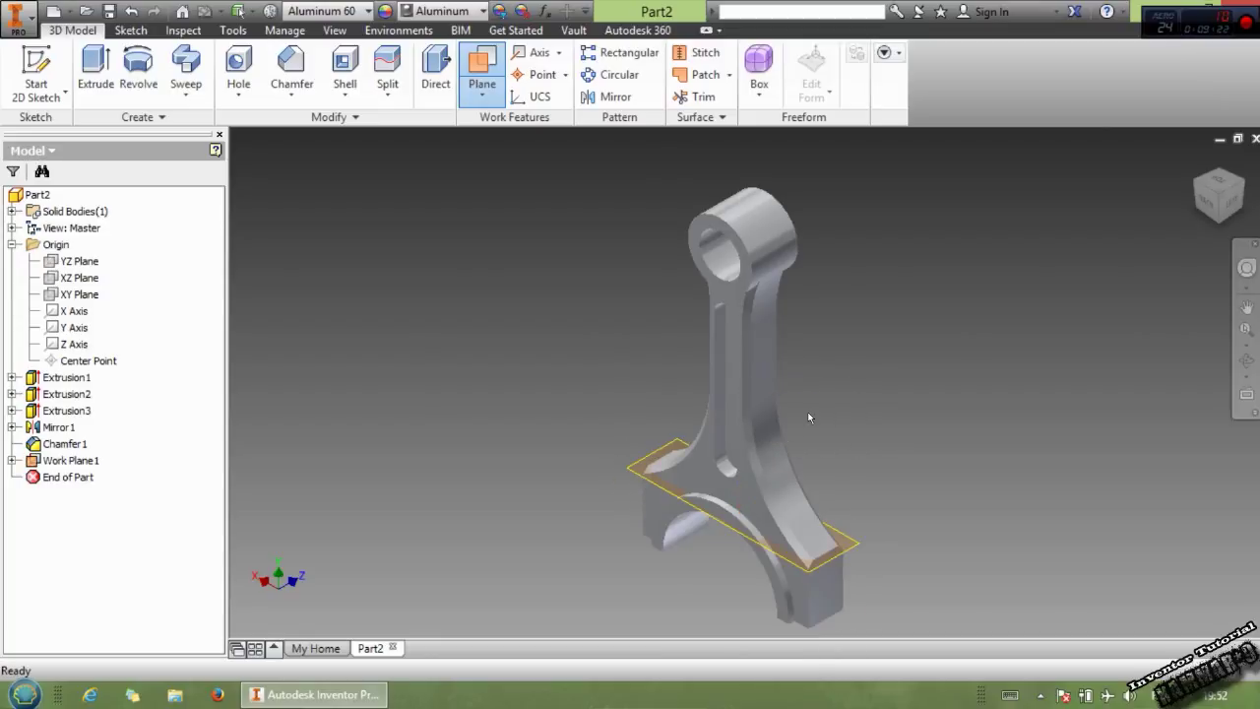
Step: Start a sketch on the new work plane and place a point on the horizontal axis just beyond the big end's outer edge
{"action": "left_click", "coordinate": [640, 477]}
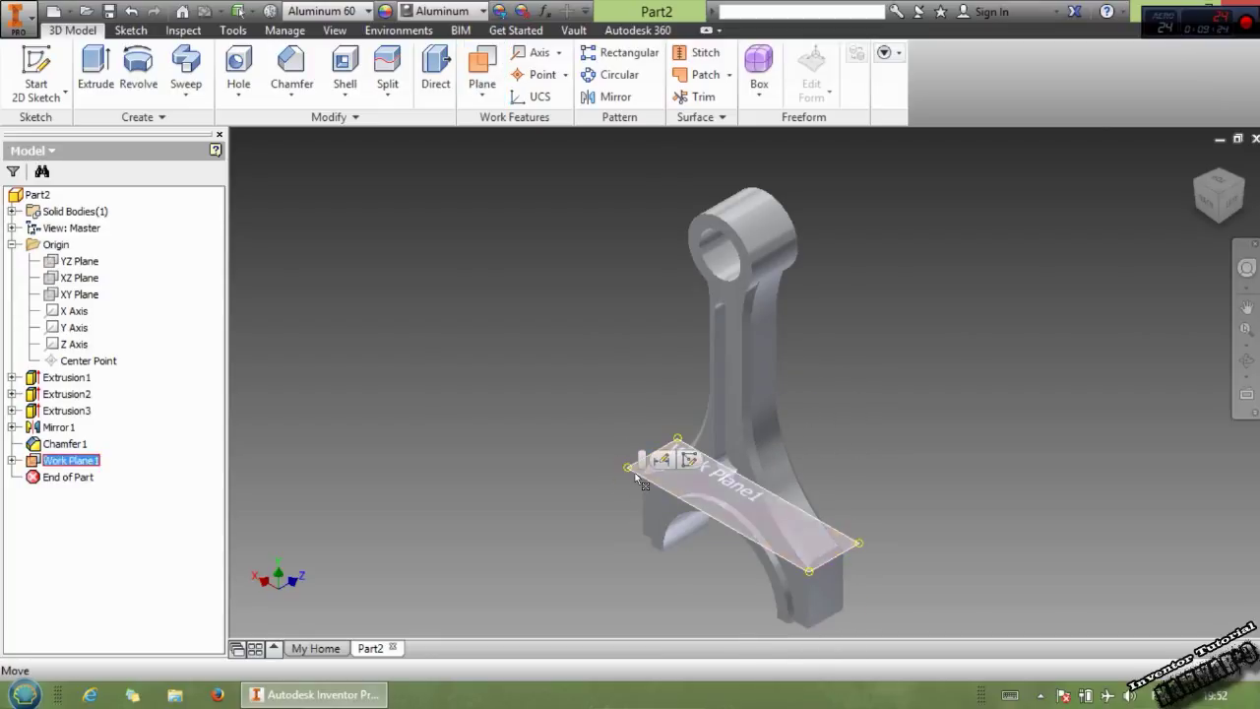
{"action": "left_click", "coordinate": [691, 460]}
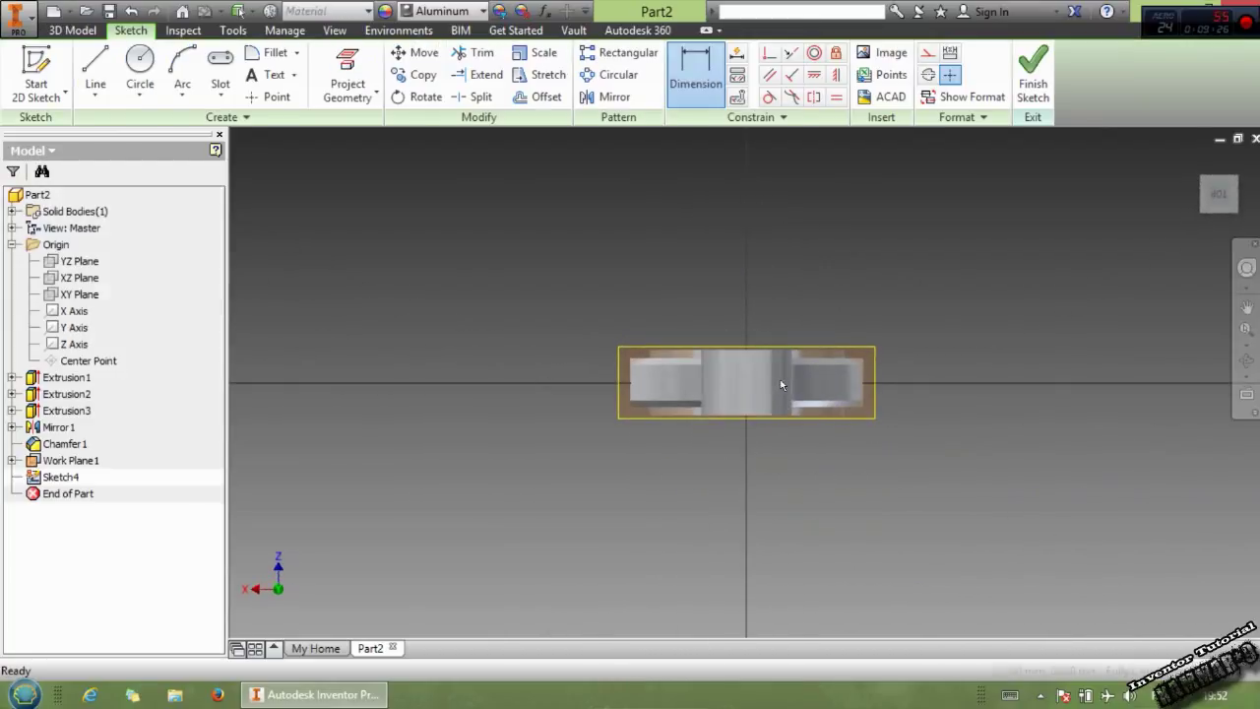
{"action": "left_click", "coordinate": [271, 96]}
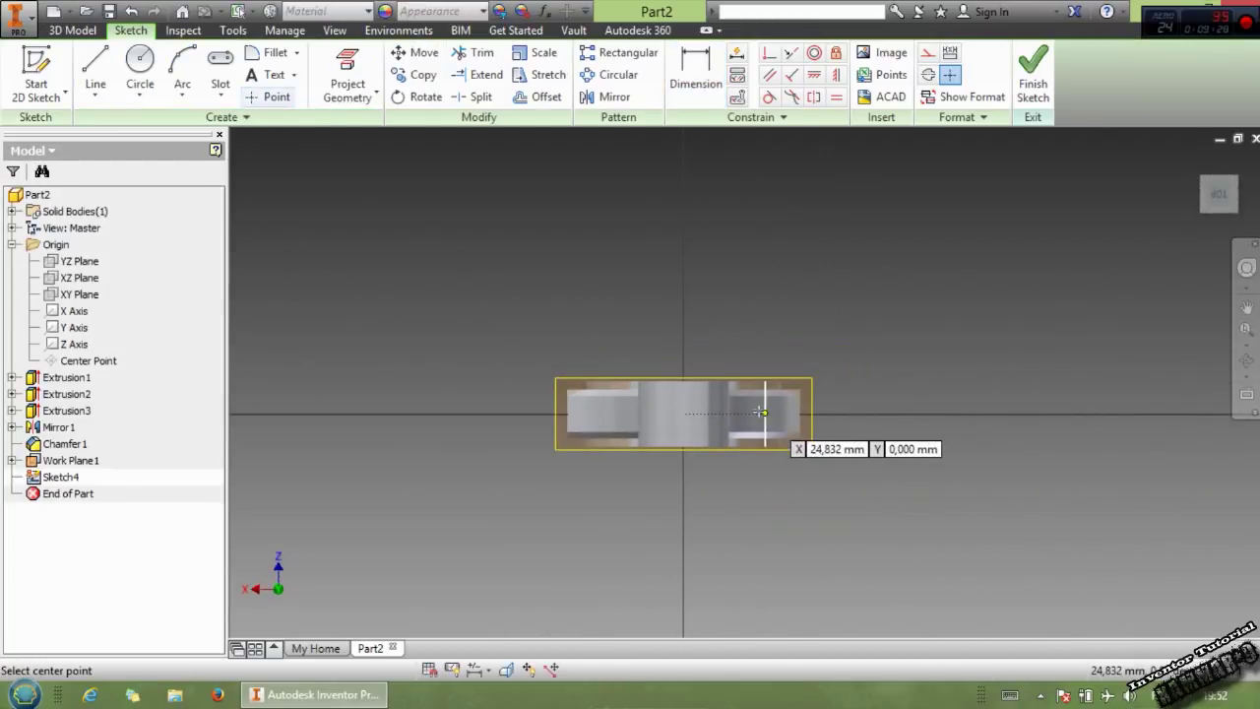
{"action": "scroll", "coordinate": [807, 411], "scroll_direction": "down", "scroll_amount": 4}
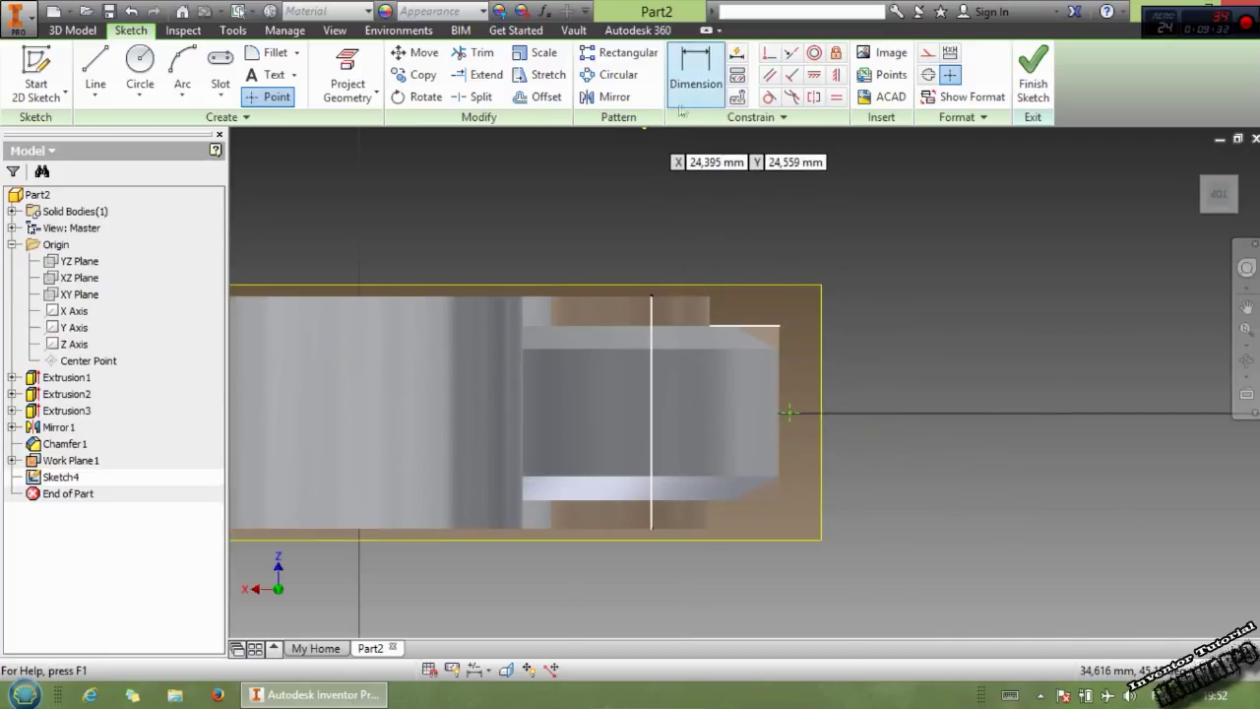
Step: Dimension the point 30 mm from the origin
{"action": "left_click", "coordinate": [695, 74]}
{"action": "scroll", "coordinate": [689, 473], "scroll_direction": "down", "scroll_amount": 3}
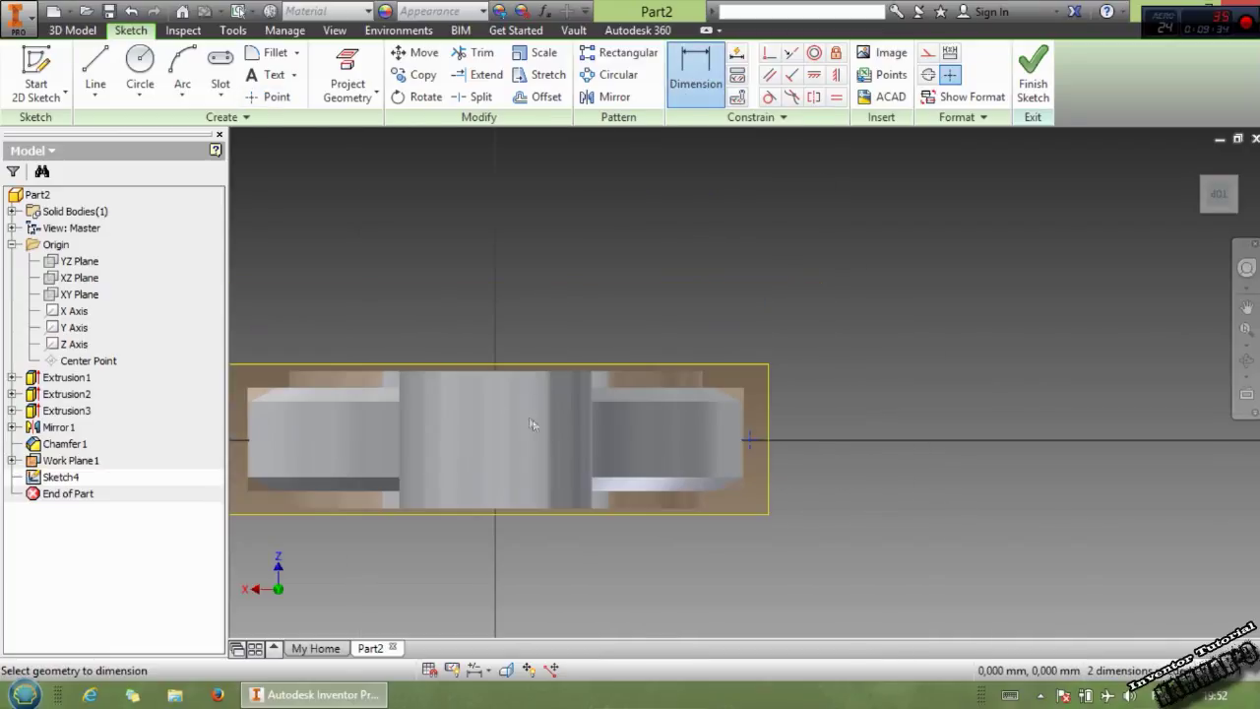
{"action": "left_click", "coordinate": [490, 439]}
{"action": "left_click", "coordinate": [750, 439]}
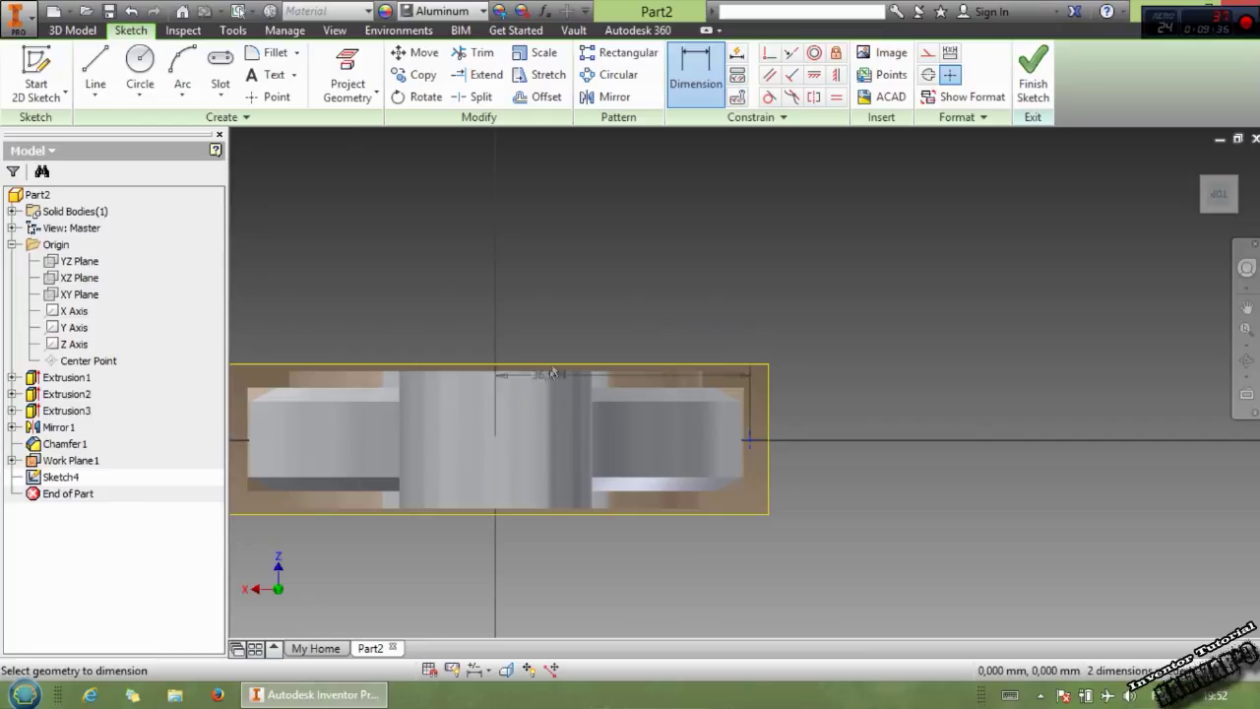
{"action": "left_click", "coordinate": [579, 315]}
{"action": "type", "text": "30"}
{"action": "key", "text": "Return"}
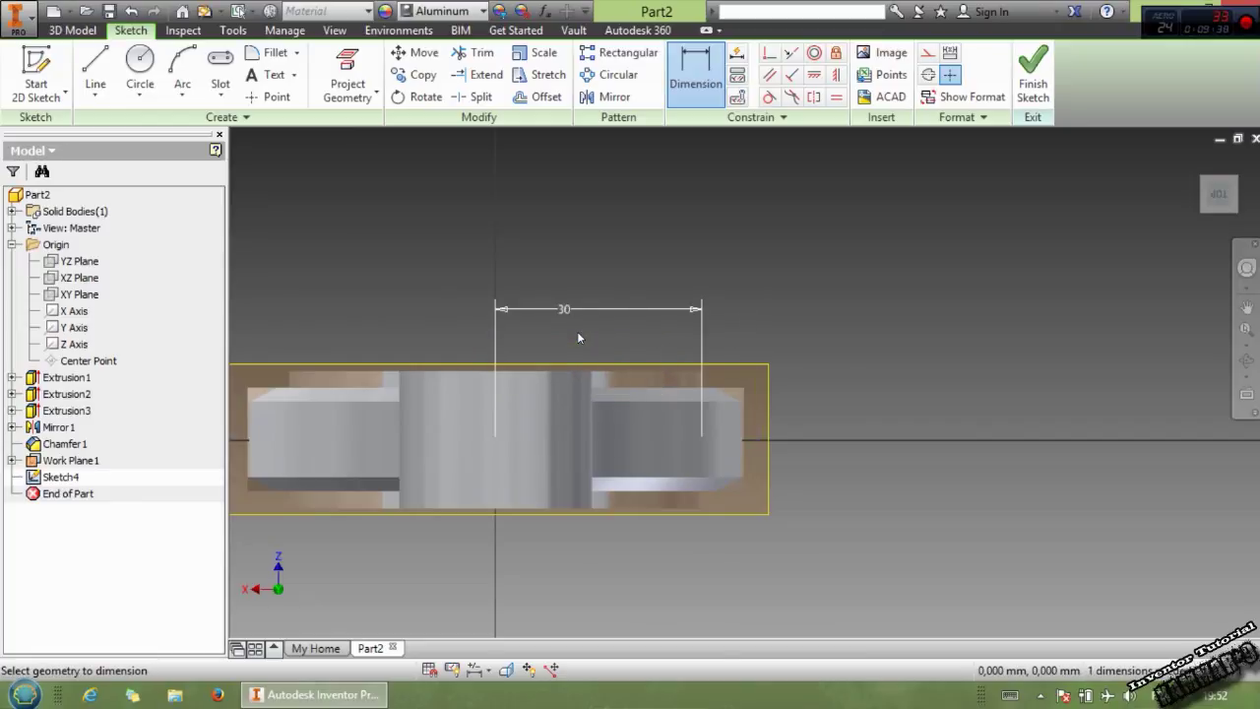
{"action": "key", "text": "Escape"}
Step: Align the point with the origin using a Horizontal constraint
{"action": "left_click_drag", "start_coordinate": [696, 440], "coordinate": [655, 448]}
{"action": "left_click", "coordinate": [494, 439]}
{"action": "left_click", "coordinate": [700, 417]}
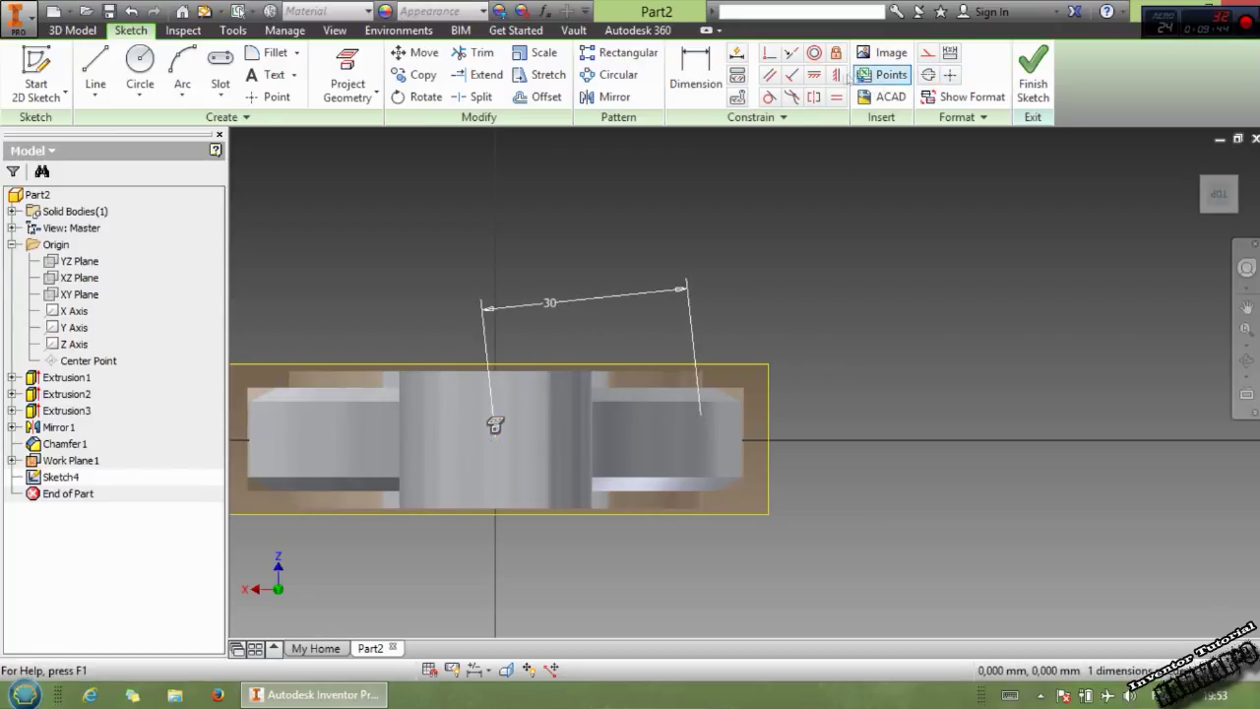
{"action": "left_click", "coordinate": [816, 77]}
{"action": "left_click", "coordinate": [816, 78]}
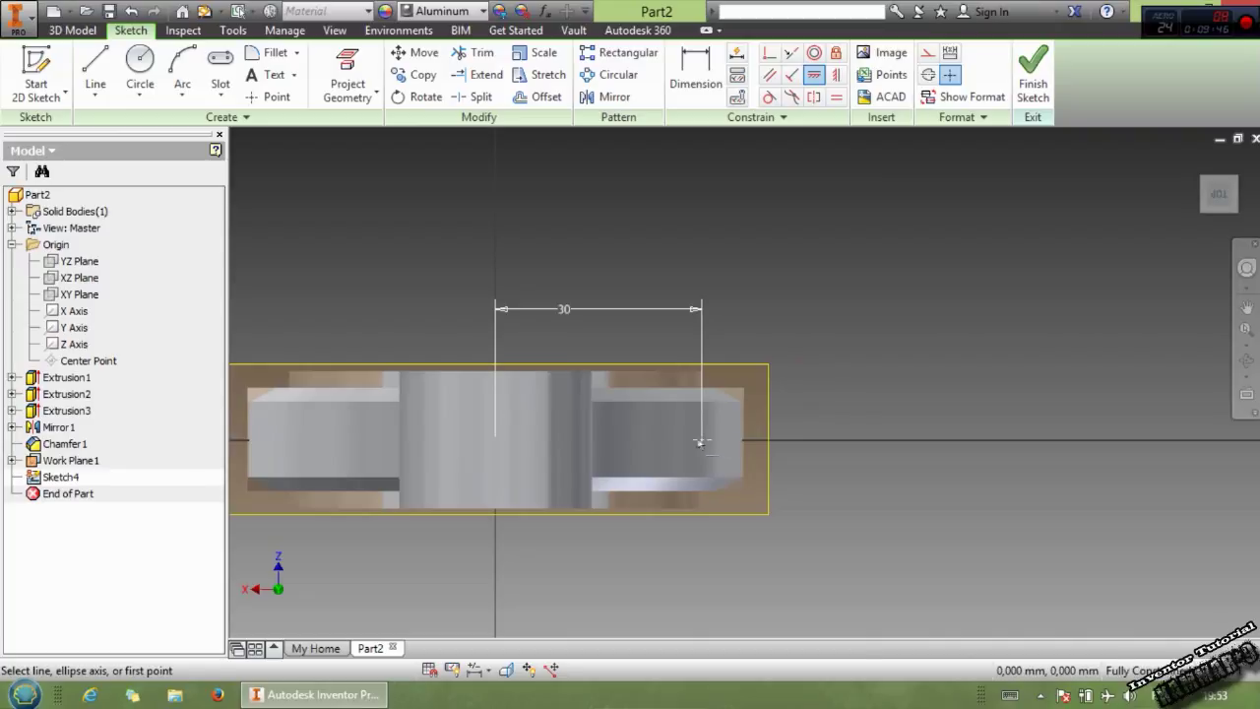
Step: Draw a vertical line from the origin upward to beyond the work plane's outline
{"action": "left_click", "coordinate": [96, 65]}
{"action": "left_click", "coordinate": [495, 439]}
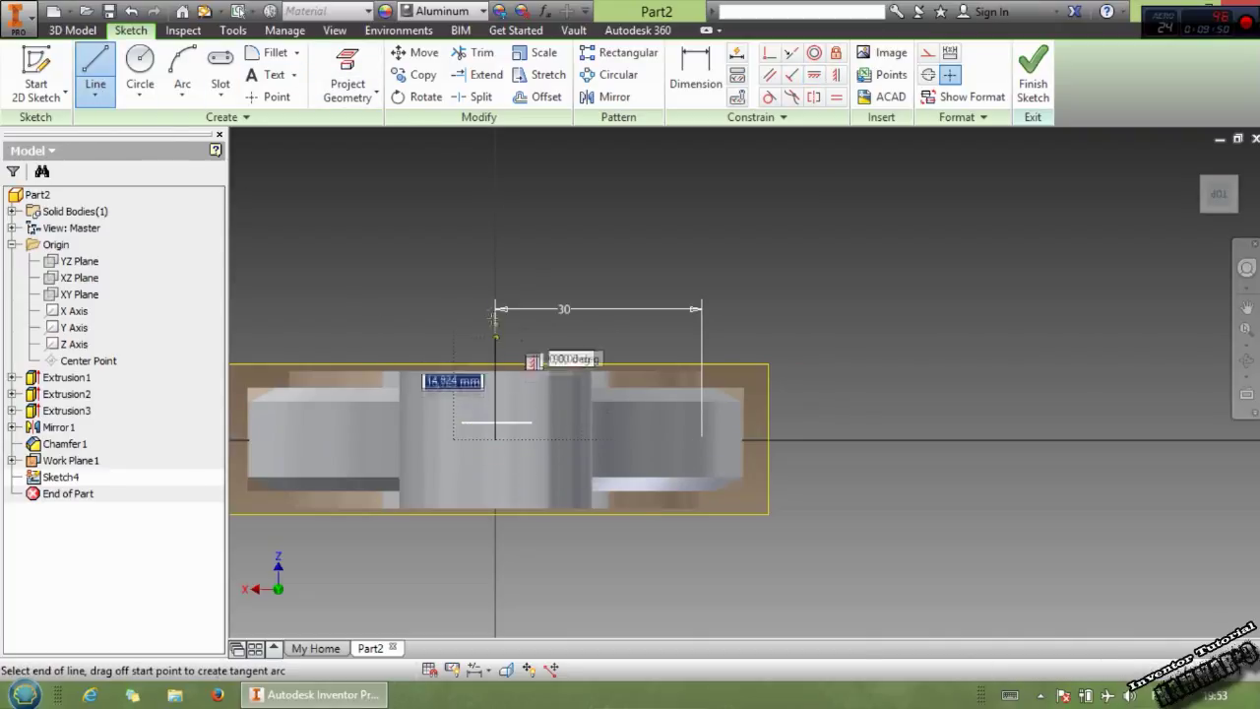
{"action": "left_click", "coordinate": [496, 279]}
{"action": "key", "text": "Escape"}
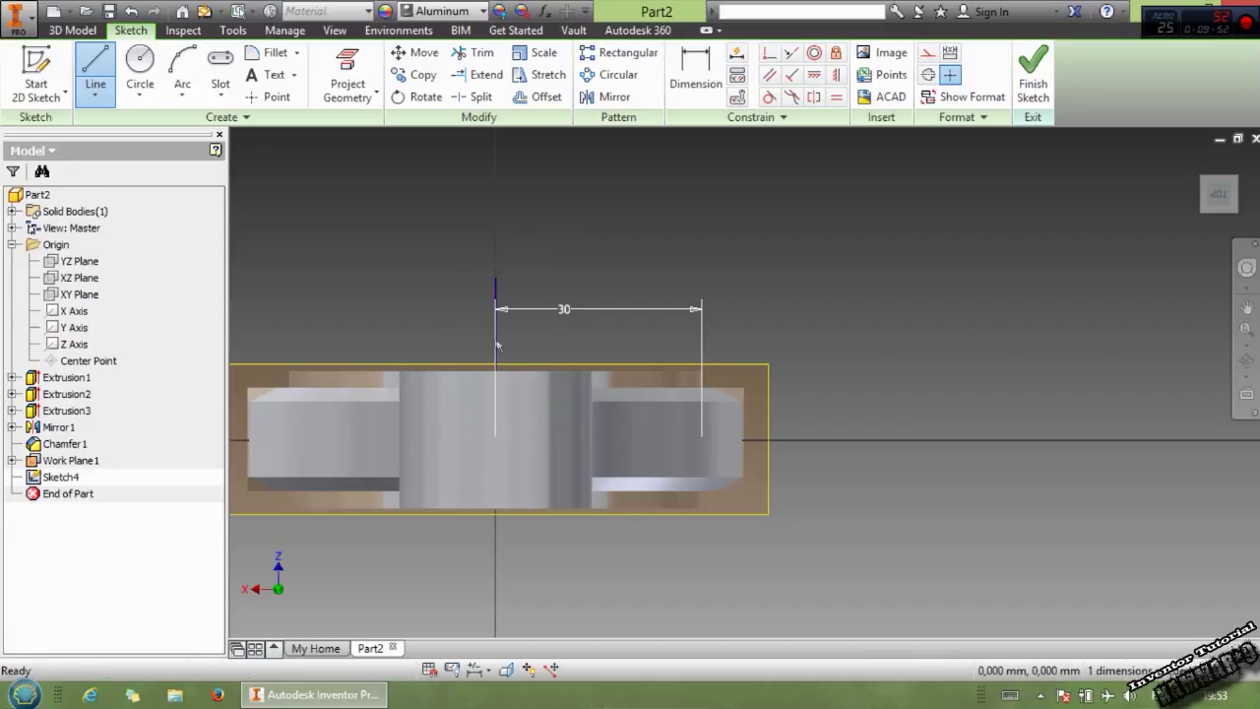
{"action": "right_click", "coordinate": [496, 339]}
{"action": "left_click", "coordinate": [506, 337]}
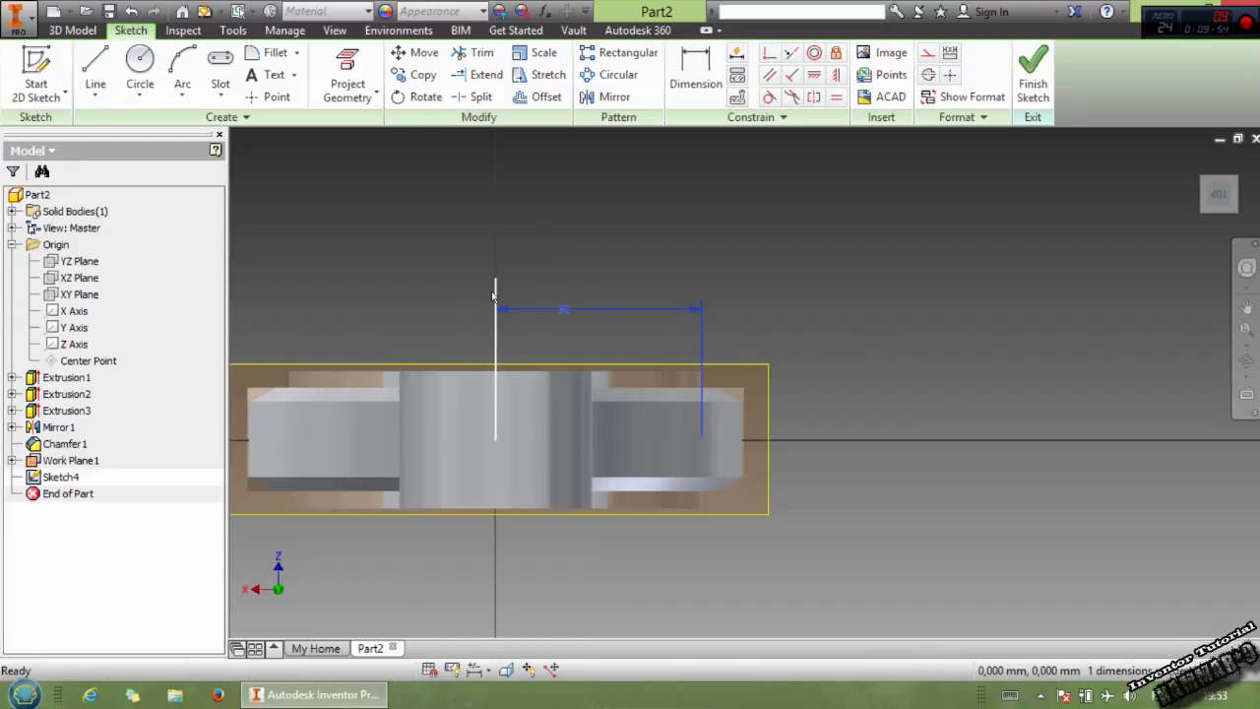
Step: Turn the vertical line into a construction line, then mirror the point across it, ending the sketch
{"action": "right_click", "coordinate": [494, 295]}
{"action": "left_click", "coordinate": [495, 325]}
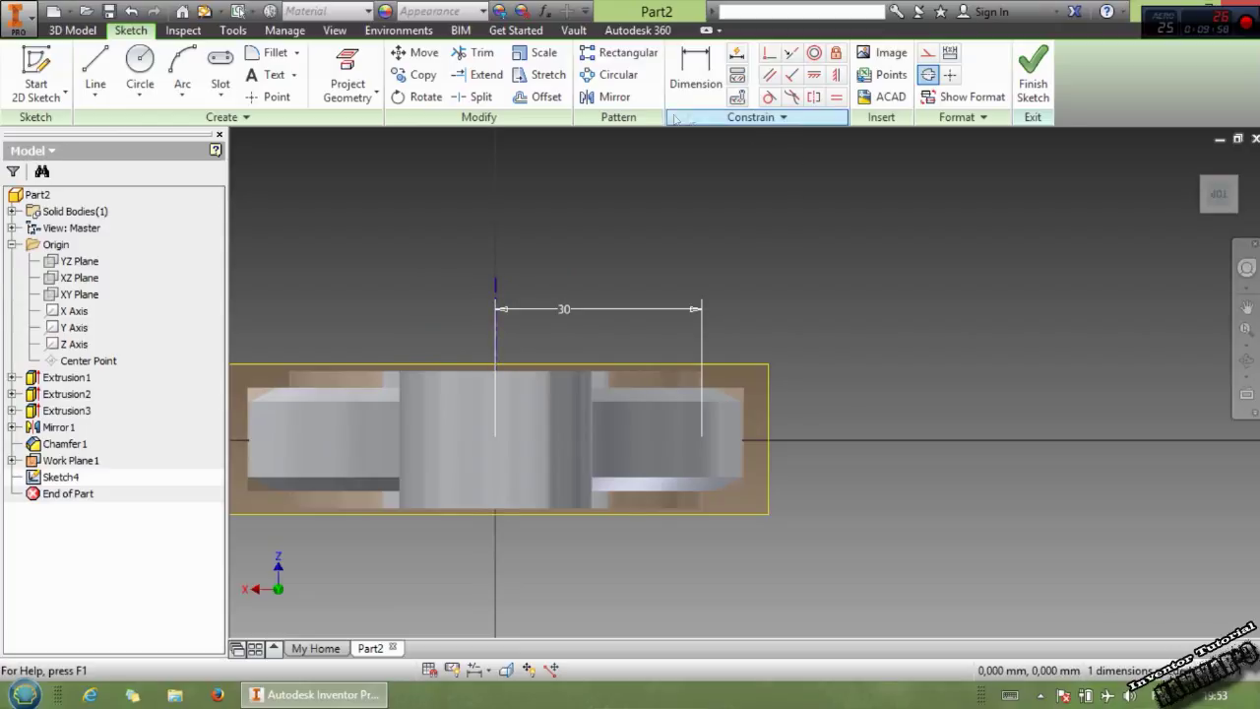
{"action": "left_click", "coordinate": [606, 96]}
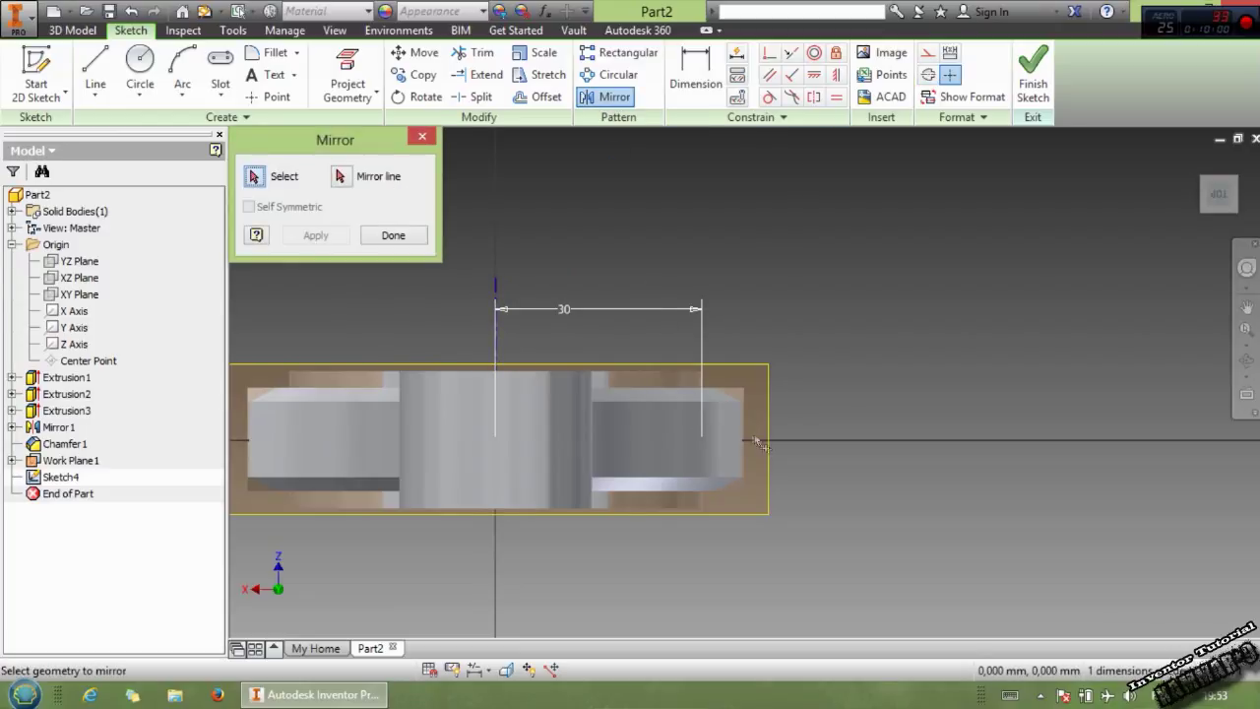
{"action": "left_click", "coordinate": [702, 443]}
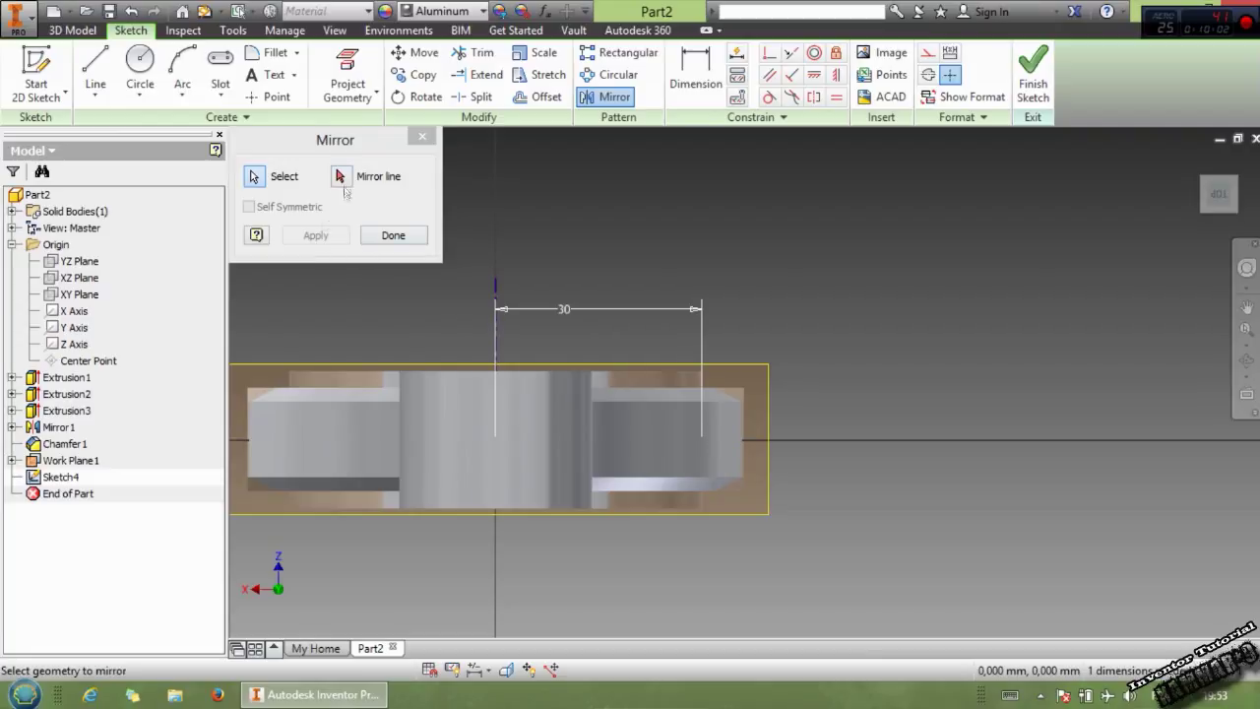
{"action": "left_click", "coordinate": [494, 352]}
{"action": "middle_click_drag", "start_coordinate": [457, 392], "coordinate": [566, 412]}
{"action": "left_click", "coordinate": [336, 242]}
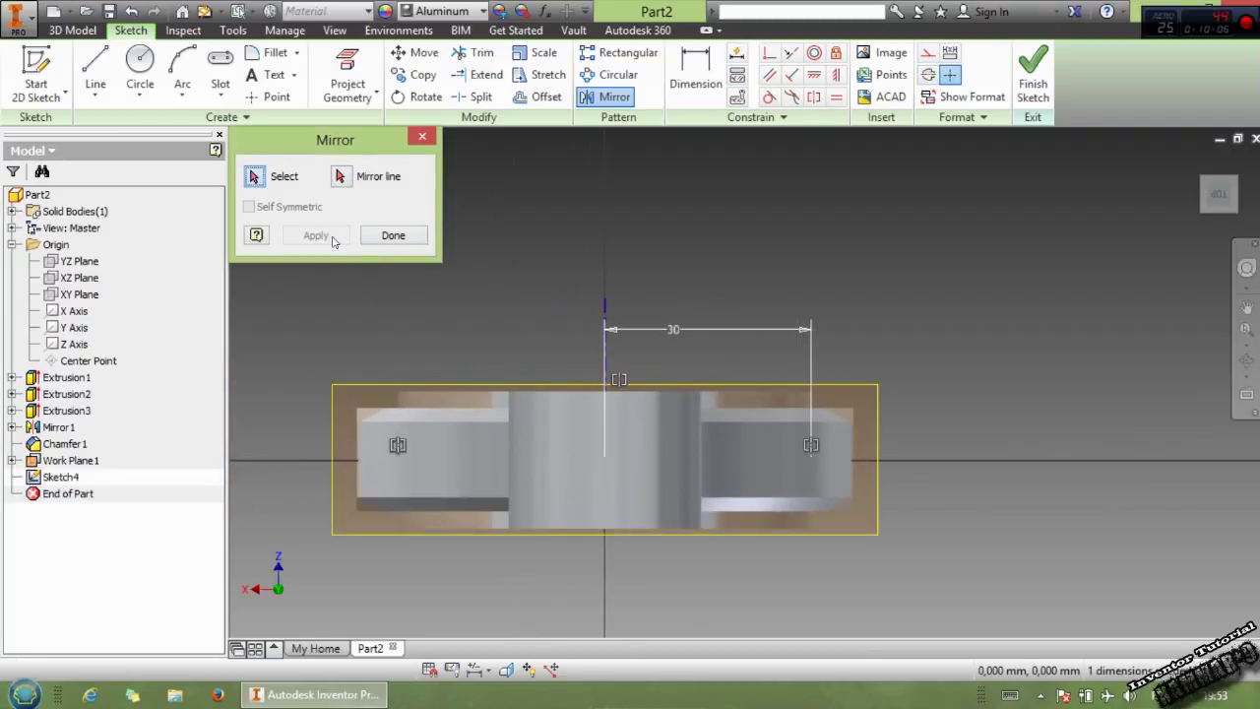
{"action": "left_click", "coordinate": [388, 234]}
{"action": "left_click", "coordinate": [1032, 74]}
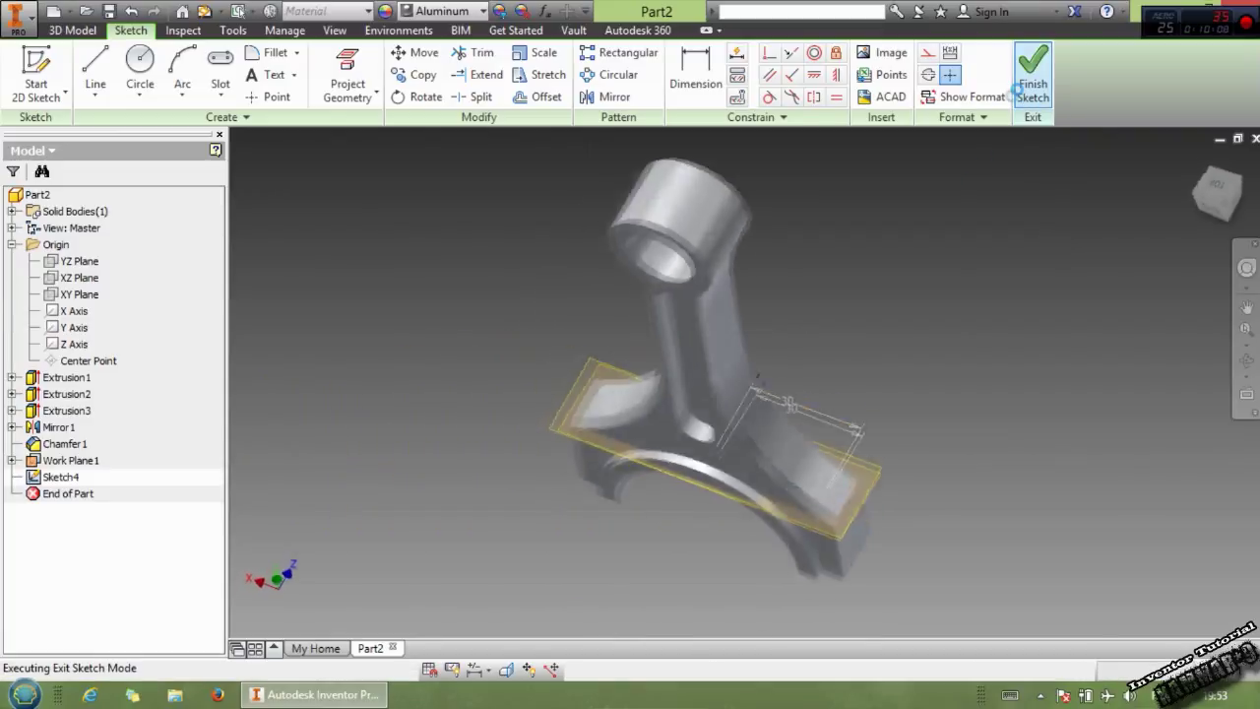
Step: Create through-all counterbore holes at both sketch points with an 11 mm counterbore diameter, 2 mm counterbore depth and 7 mm hole diameter
{"action": "key", "text": "F2"}
{"action": "left_click", "coordinate": [238, 67]}
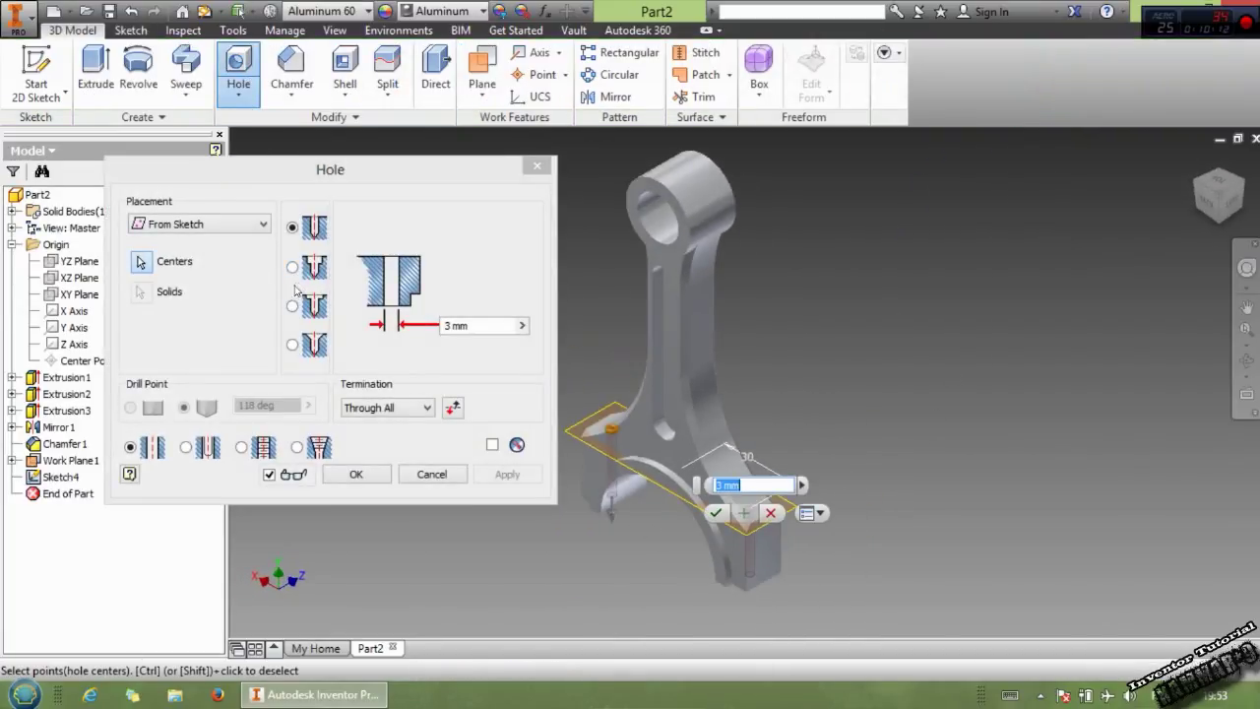
{"action": "left_click", "coordinate": [308, 272]}
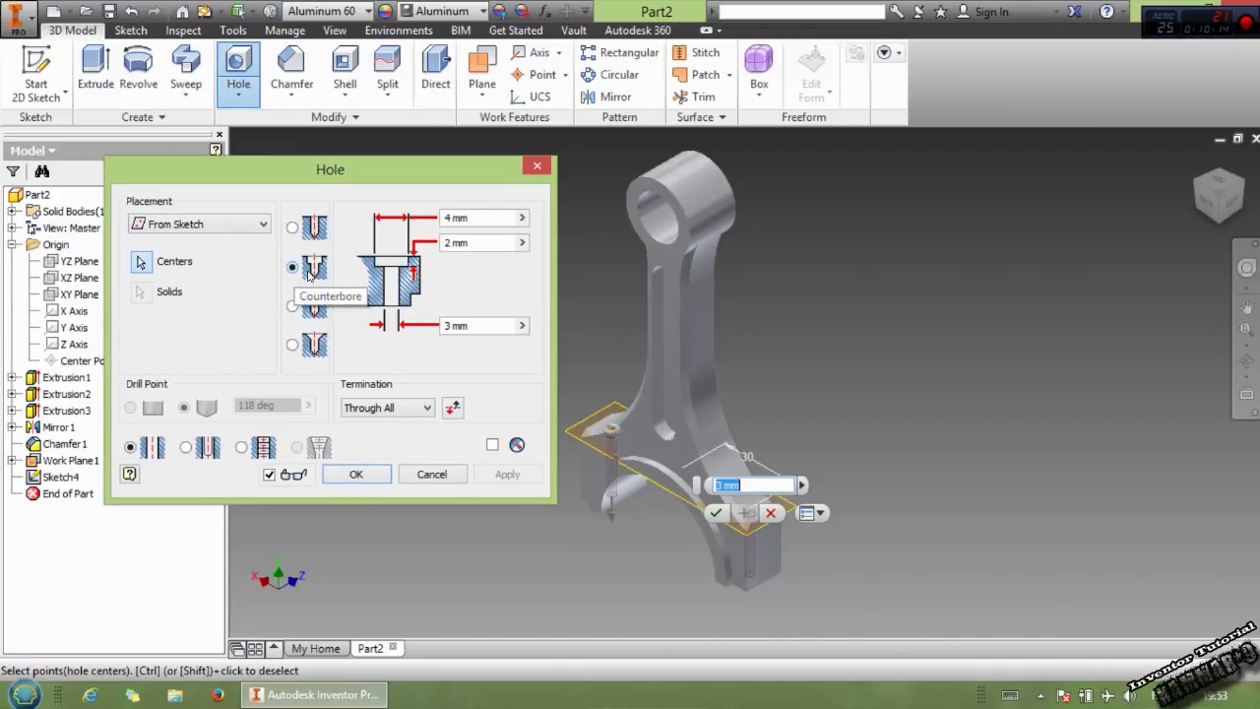
{"action": "left_click", "coordinate": [459, 218]}
{"action": "type", "text": "11"}
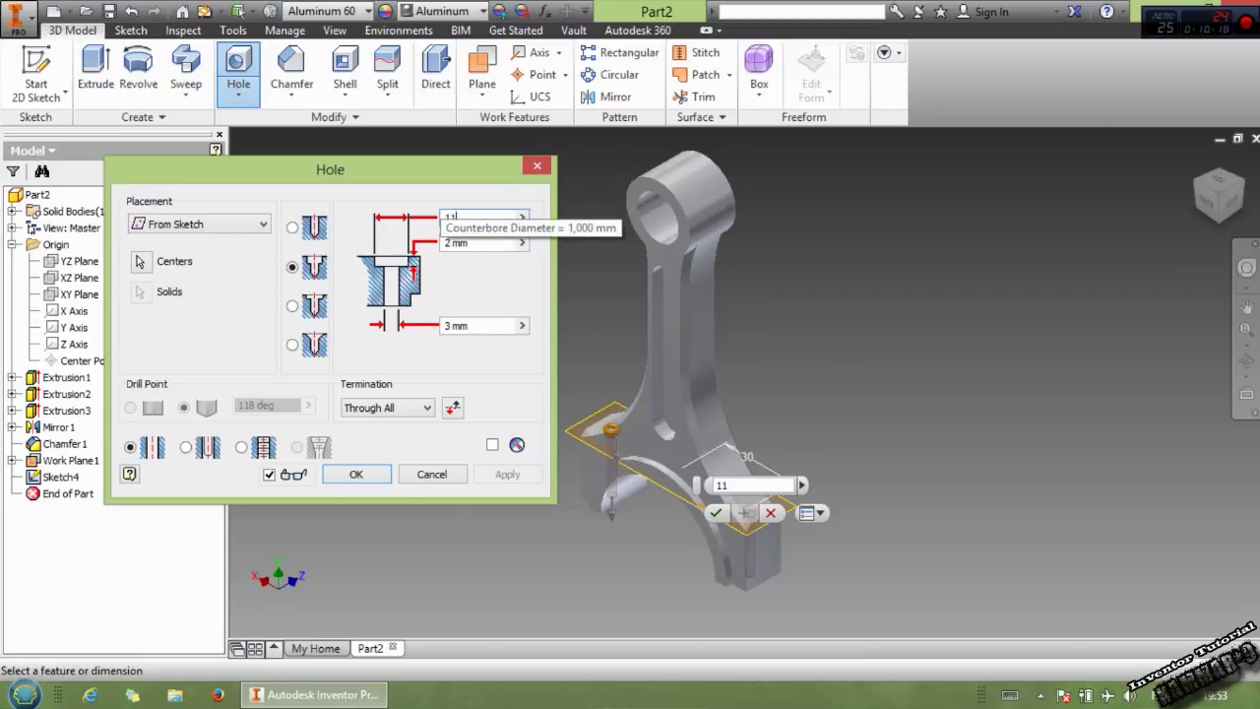
{"action": "left_click", "coordinate": [467, 245]}
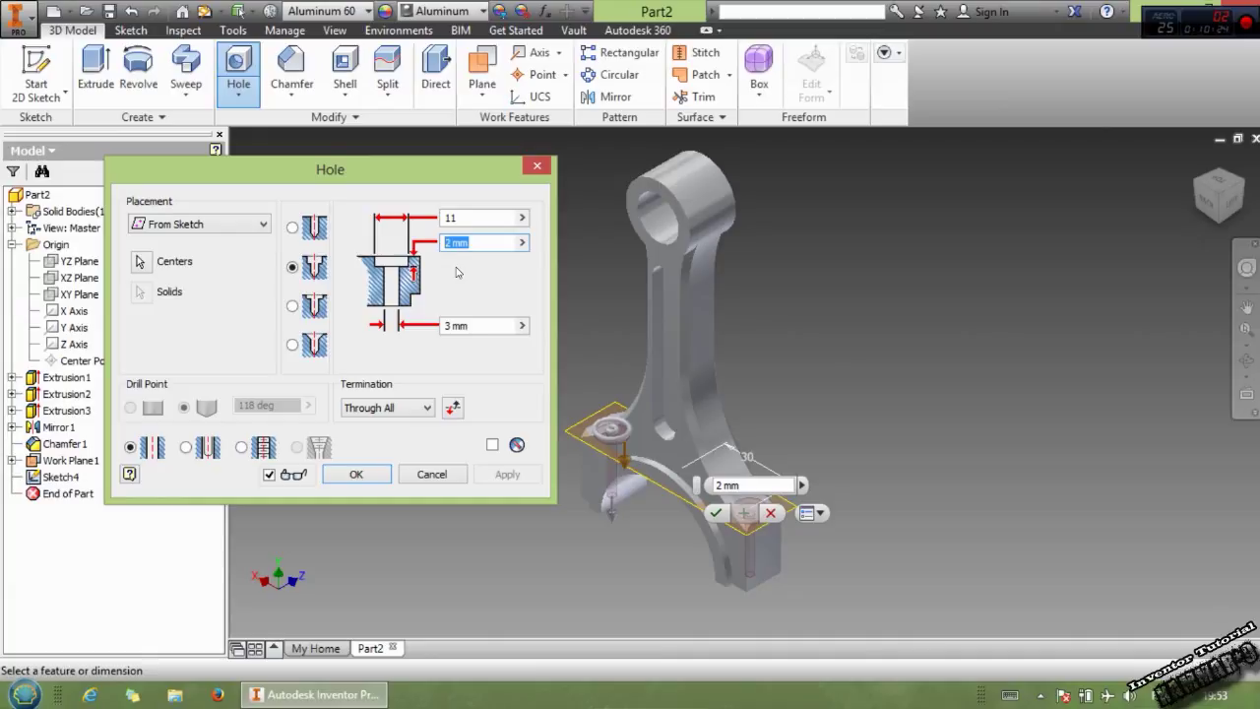
{"action": "left_click", "coordinate": [455, 325]}
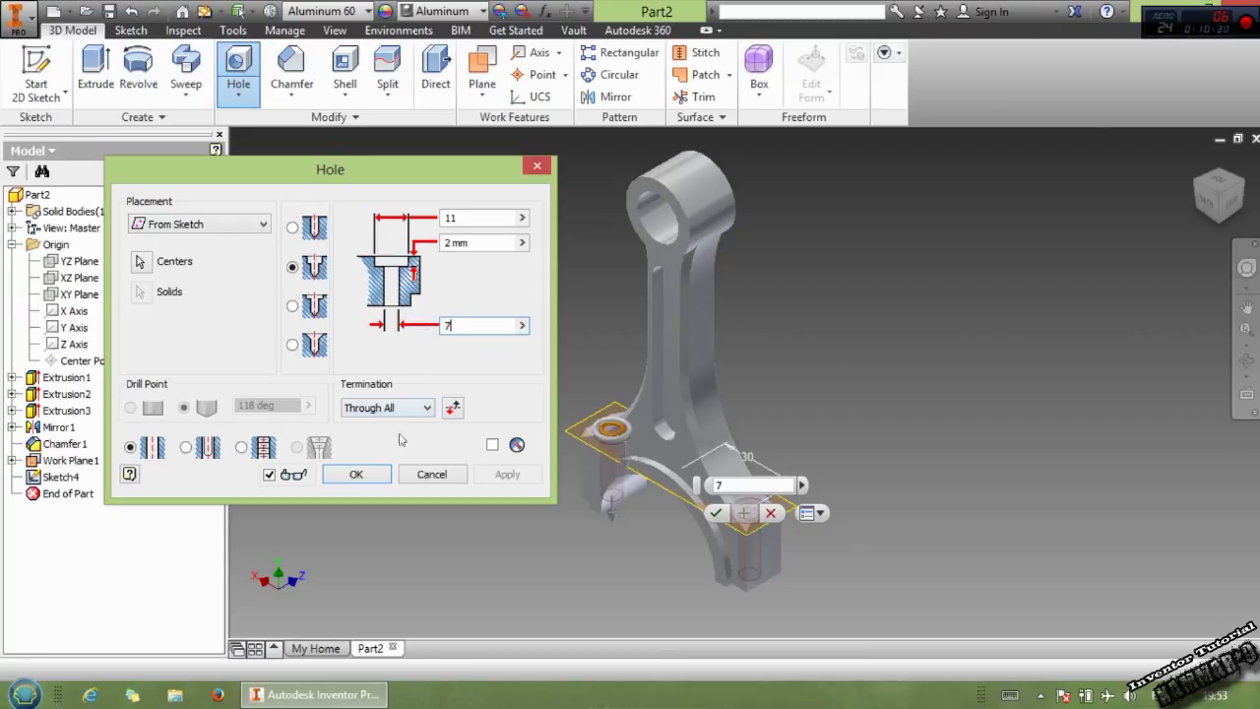
{"action": "left_click", "coordinate": [356, 475]}
Step: Start a new sketch on the offset work plane, viewed from the underside of the big end
{"action": "middle_click_drag", "start_coordinate": [501, 548], "coordinate": [689, 465], "text": "shift"}
{"action": "left_click", "coordinate": [1212, 221]}
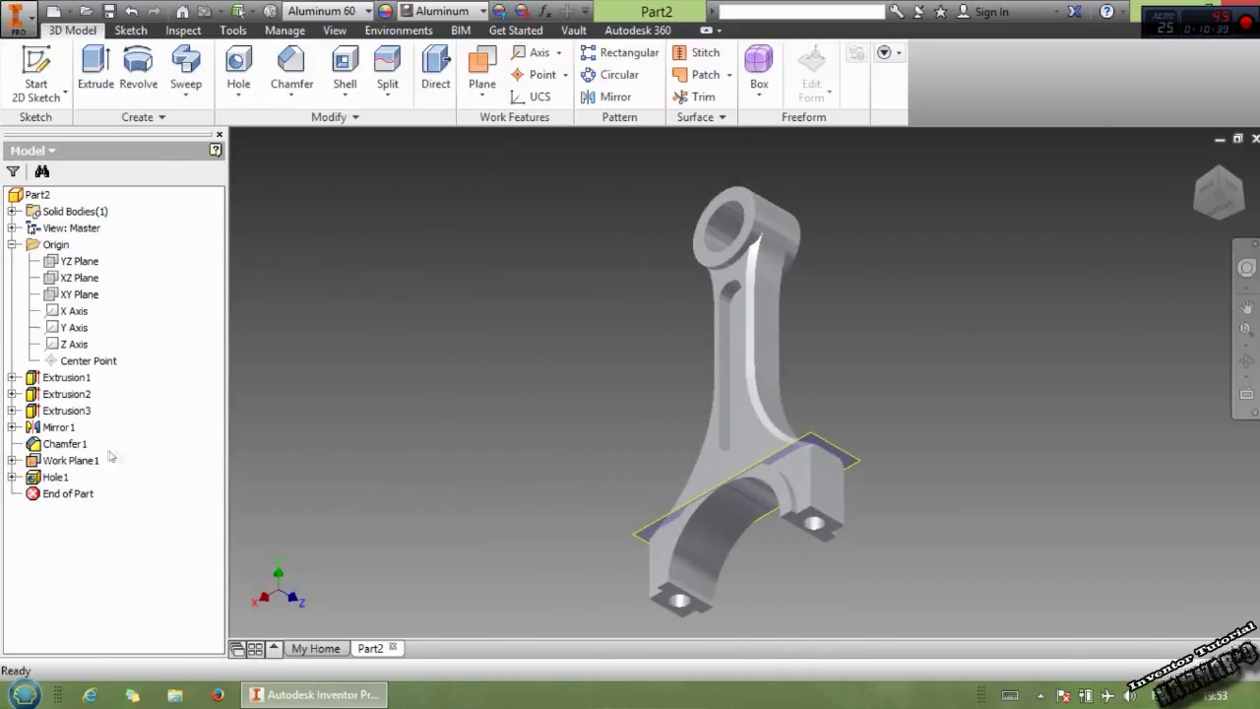
{"action": "left_click", "coordinate": [67, 461]}
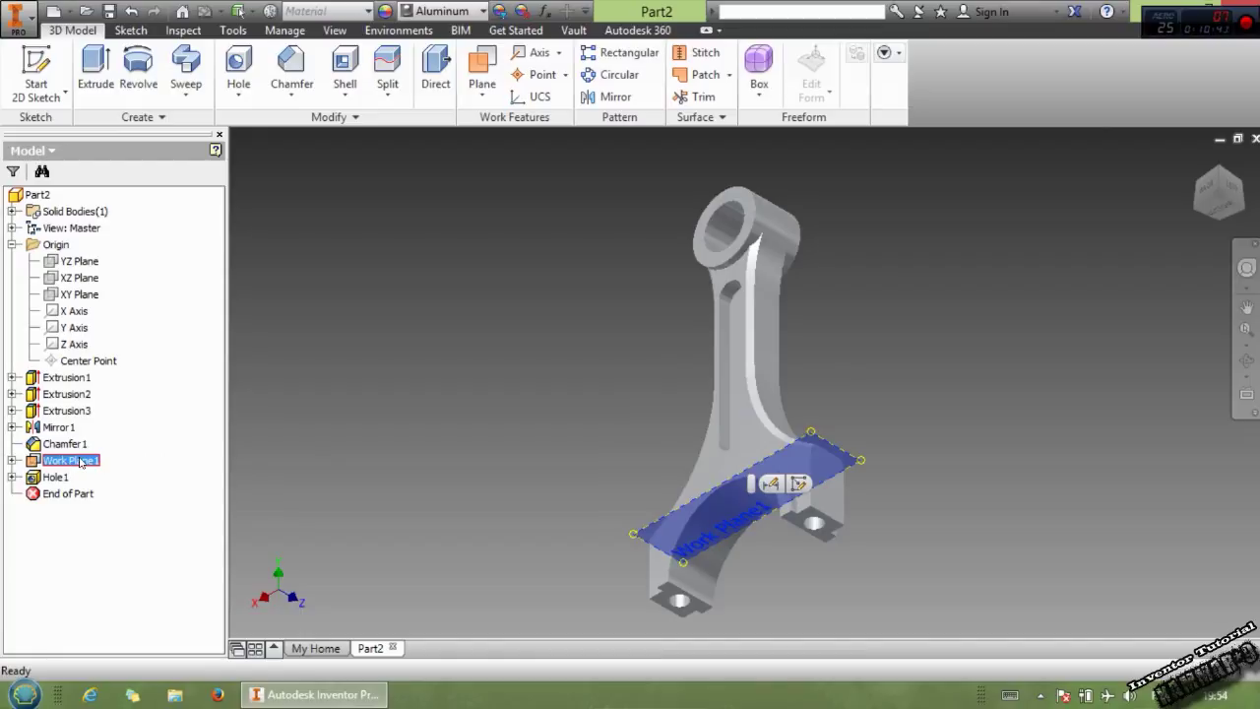
{"action": "left_click", "coordinate": [795, 485]}
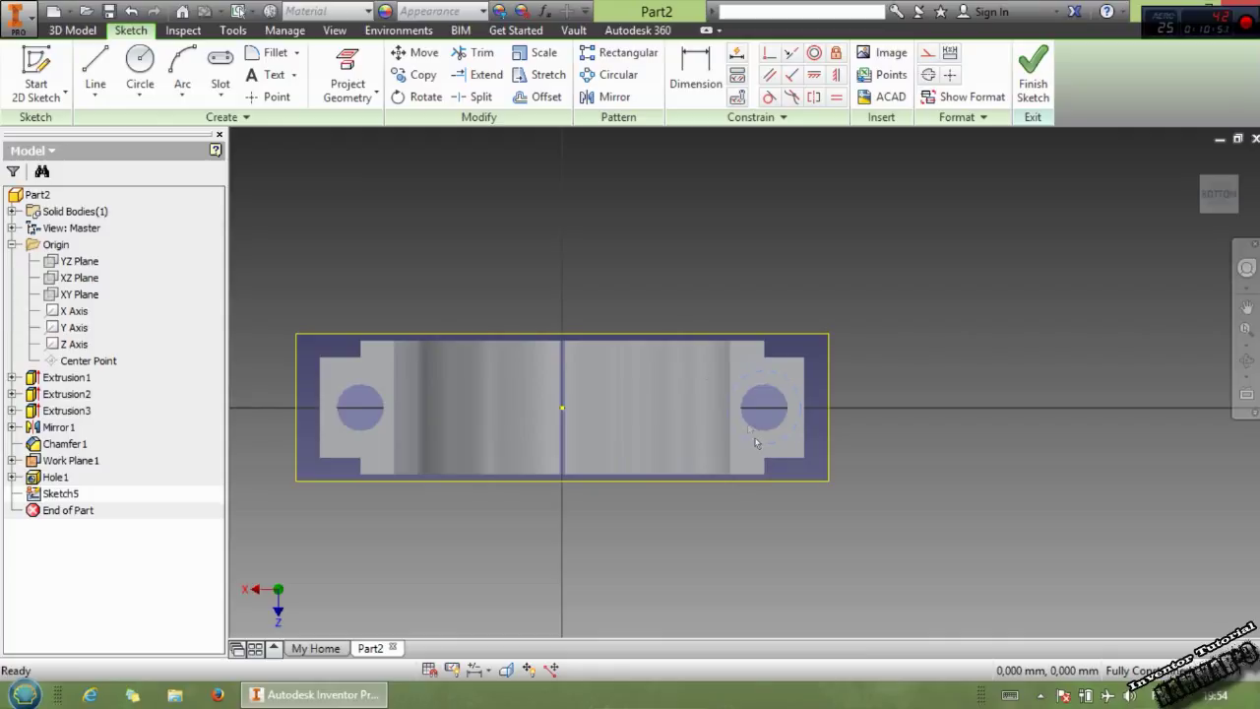
Step: Set the visual style to Wireframe so the model's edges can be selected in the sketch
{"action": "left_click", "coordinate": [334, 31]}
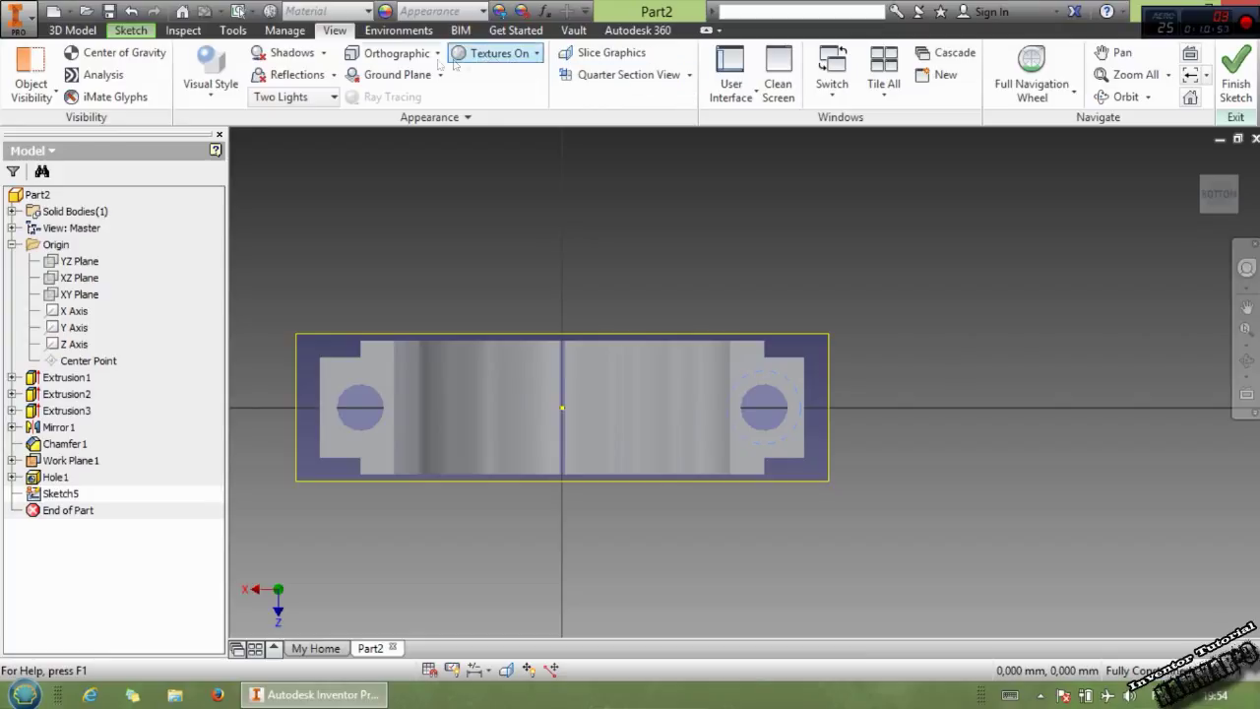
{"action": "left_click", "coordinate": [230, 69]}
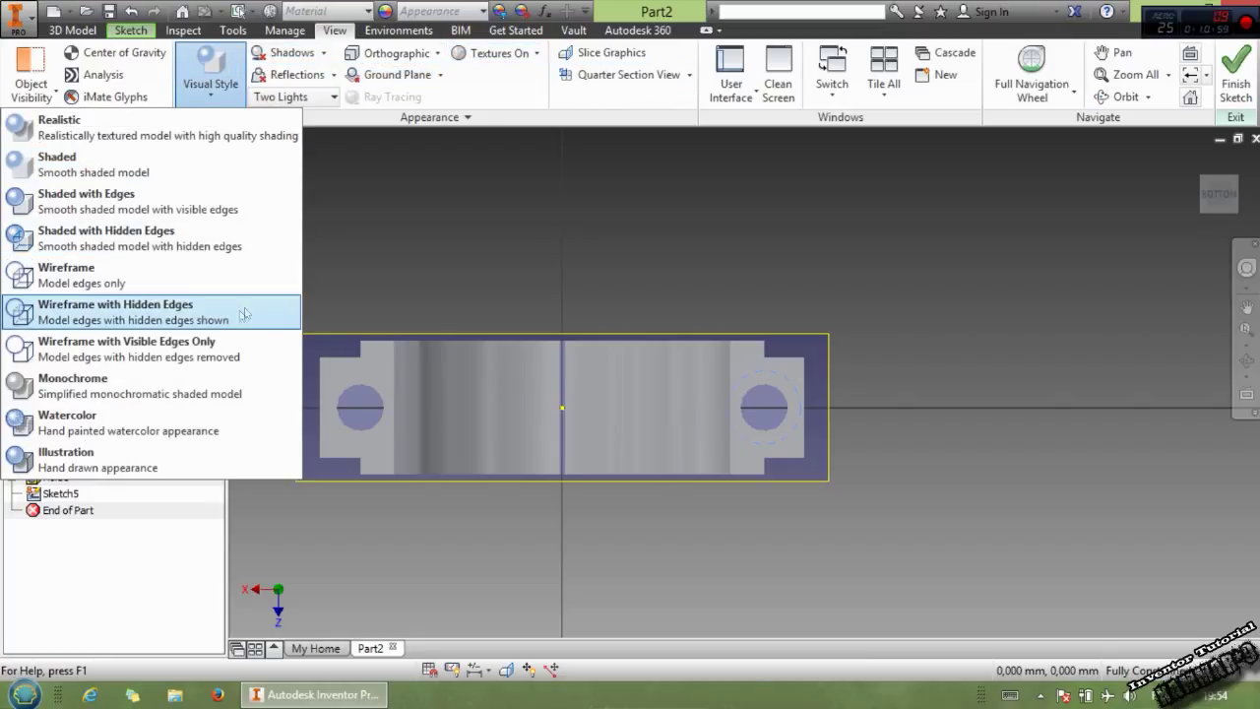
{"action": "left_click", "coordinate": [111, 276]}
{"action": "middle_click_drag", "start_coordinate": [560, 462], "coordinate": [576, 474]}
Step: Project the outer counterbore circles of both bolt holes into the sketch
{"action": "left_click", "coordinate": [407, 442]}
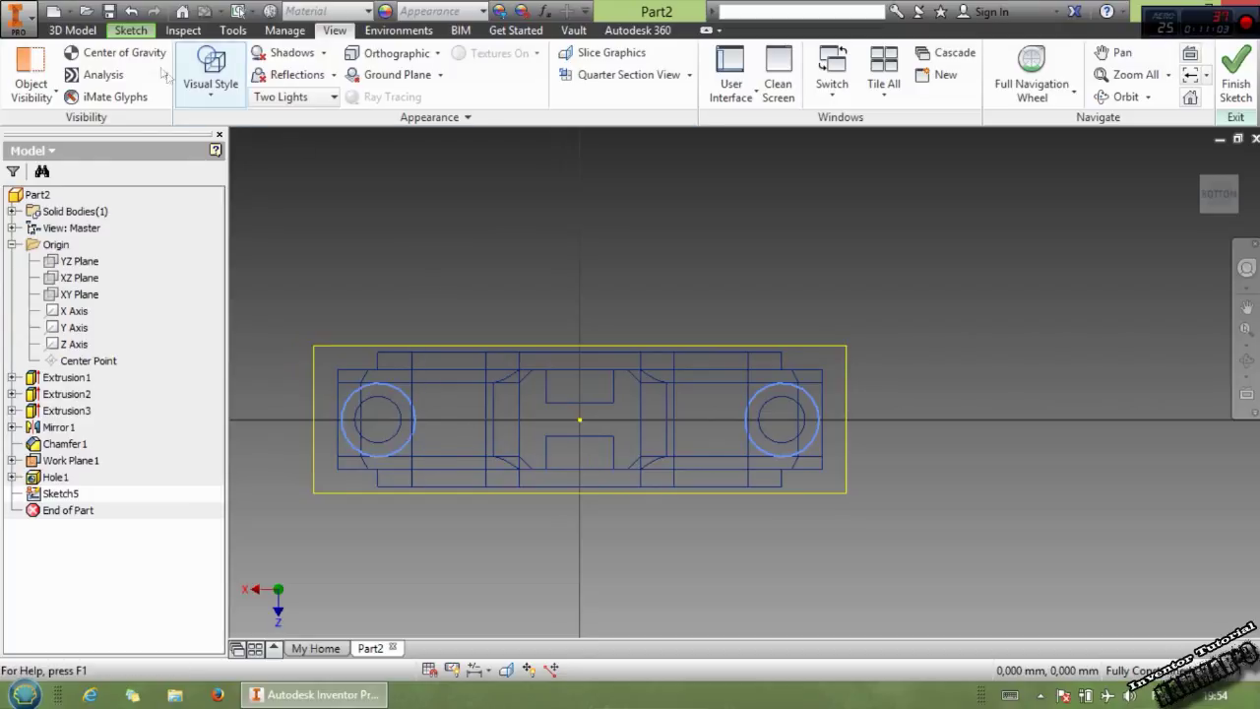
{"action": "left_click", "coordinate": [131, 30]}
{"action": "left_click", "coordinate": [330, 97]}
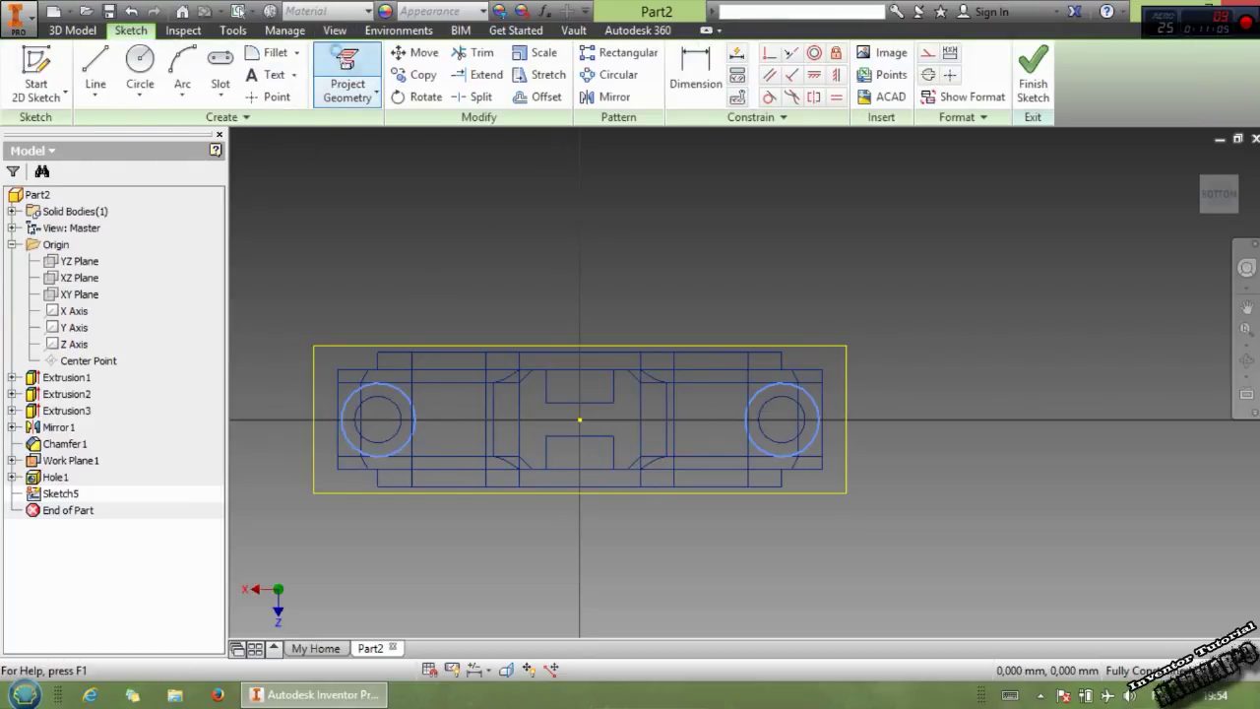
Step: Cut-extrude both projected circles 15 mm upward from the work plane toward the small end
{"action": "left_click", "coordinate": [73, 29]}
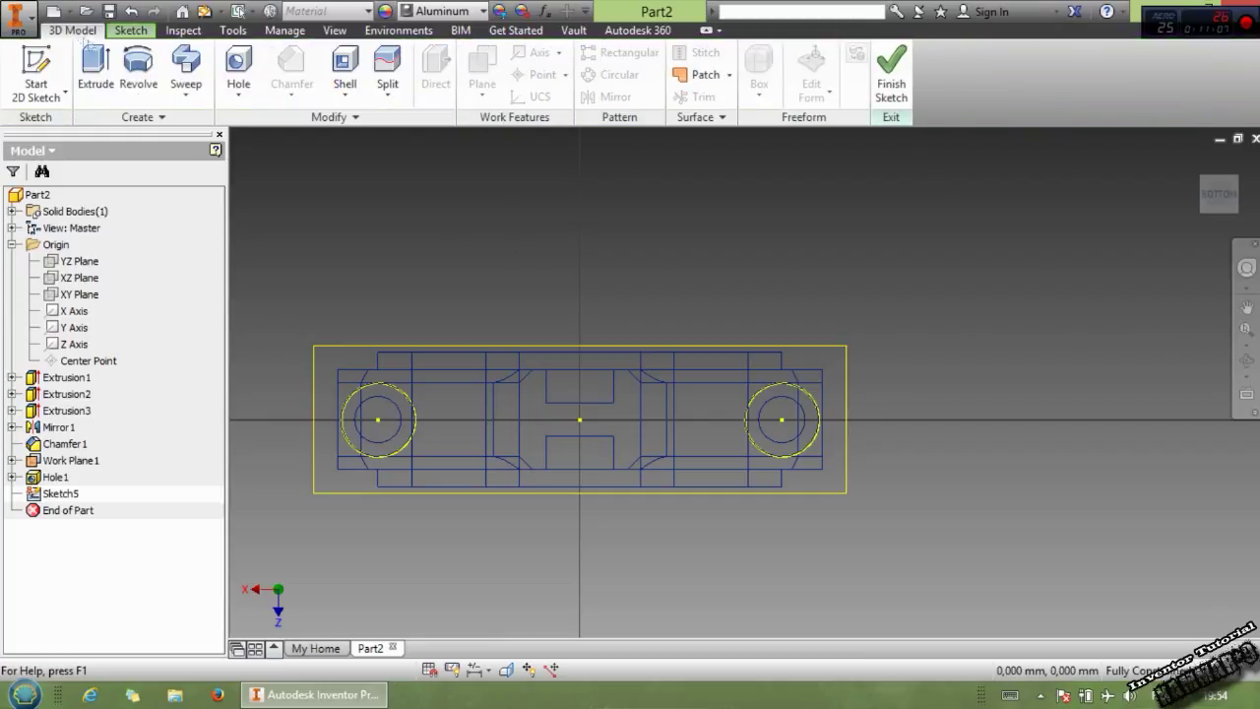
{"action": "left_click", "coordinate": [95, 79]}
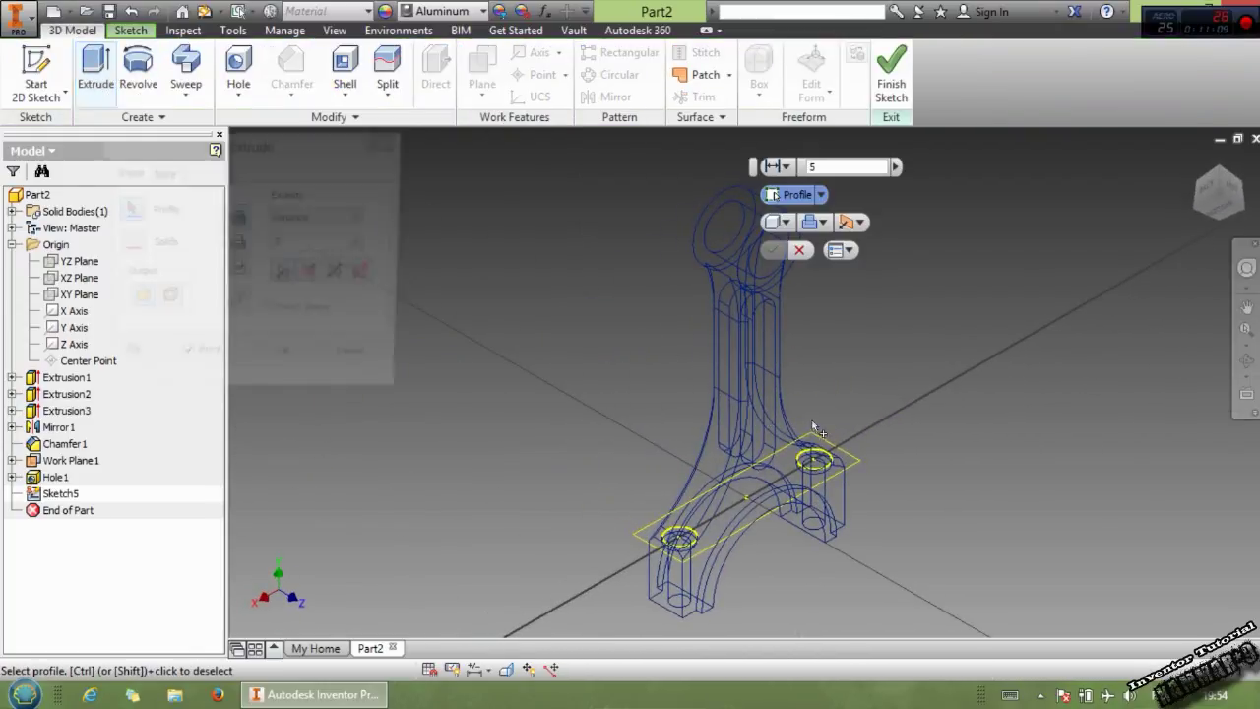
{"action": "left_click", "coordinate": [795, 470]}
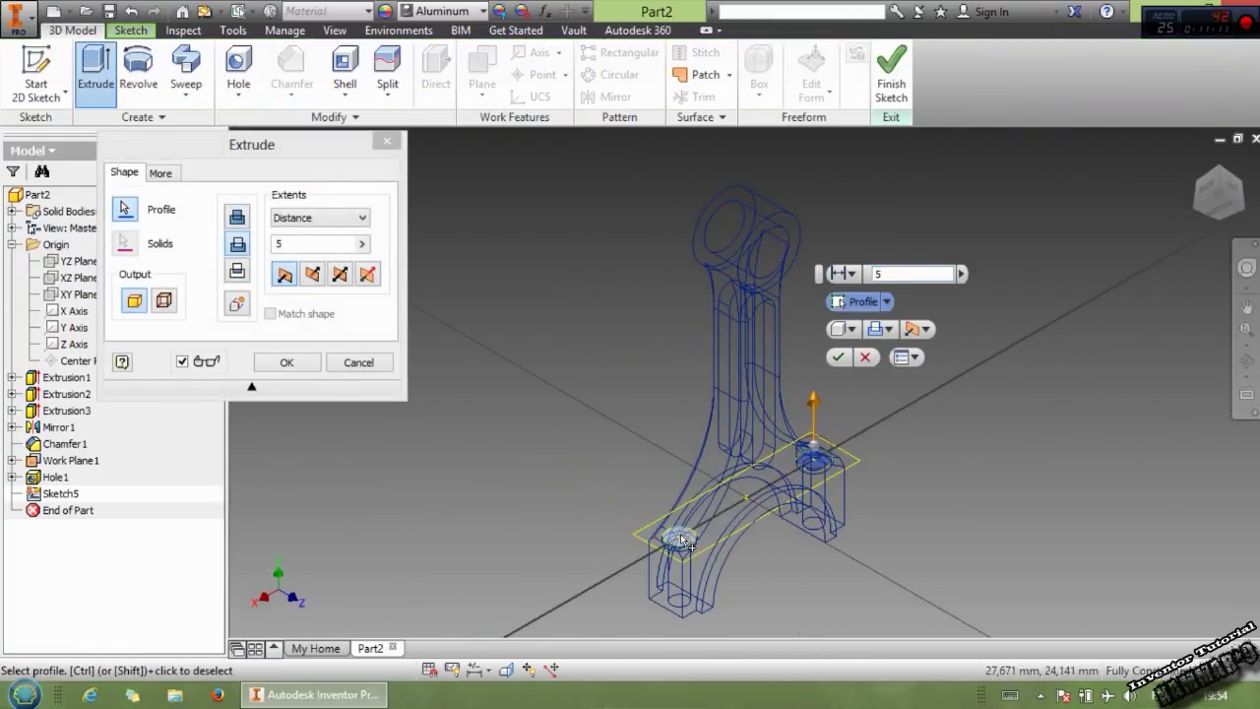
{"action": "left_click", "coordinate": [1220, 171]}
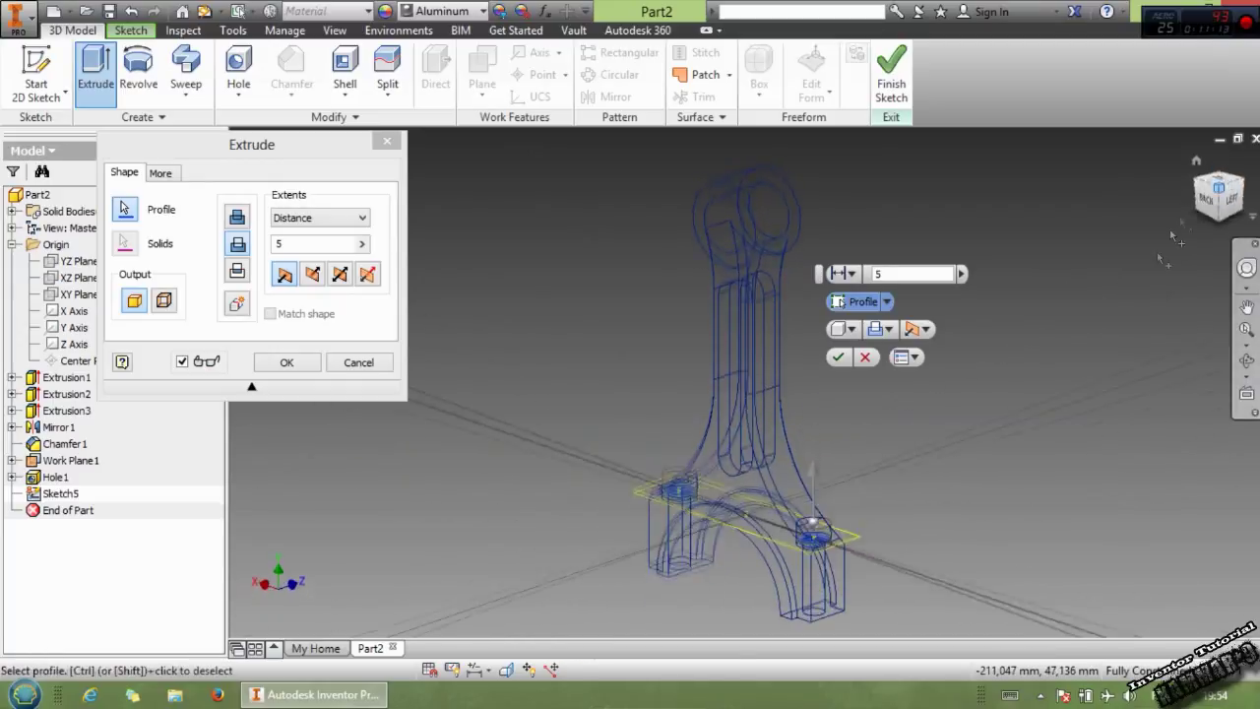
{"action": "middle_click_drag", "start_coordinate": [829, 509], "coordinate": [807, 482]}
{"action": "scroll", "coordinate": [807, 483], "scroll_direction": "up", "scroll_amount": 5}
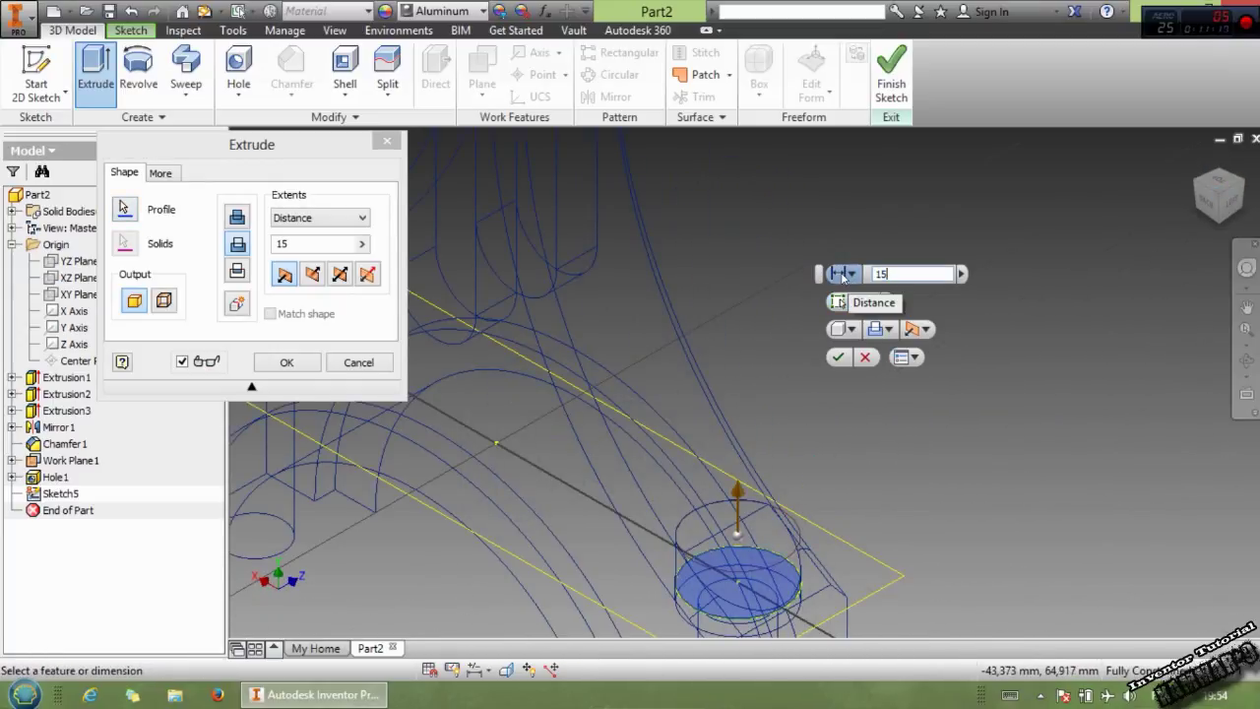
{"action": "key", "text": "Return"}
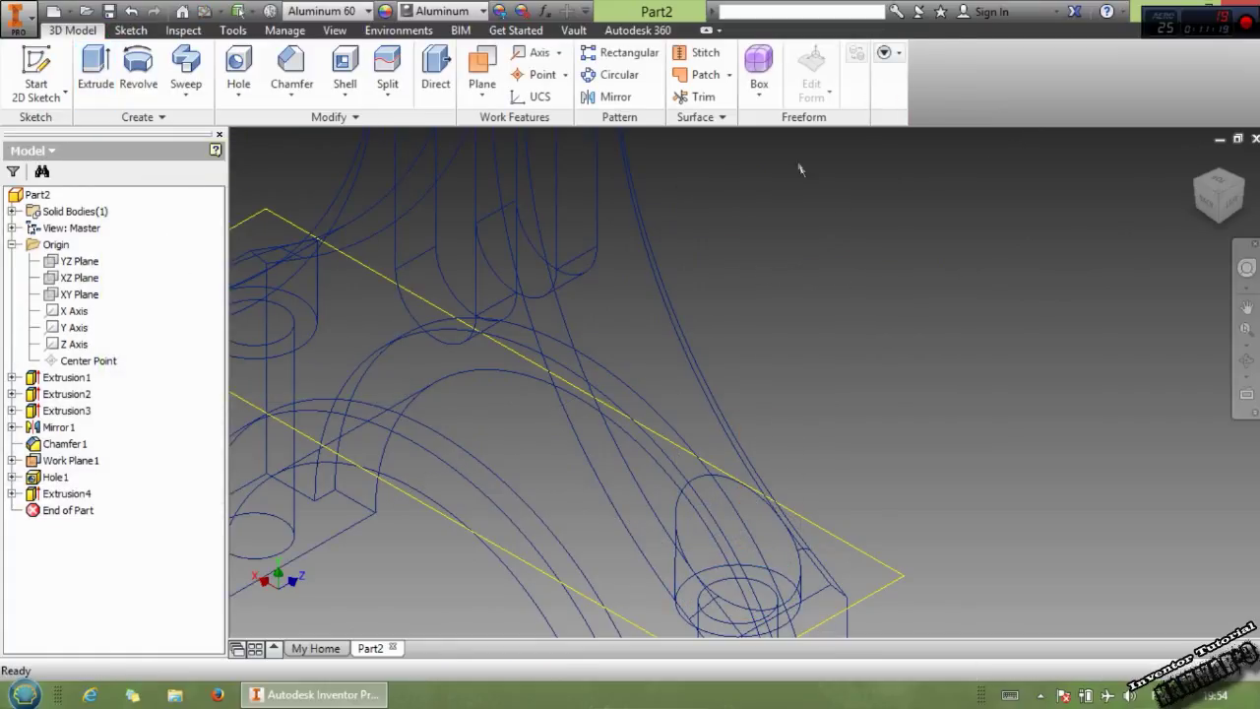
Step: Set the visual style to Shaded with Edges and inspect the cut bolt seats at the big end
{"action": "left_click", "coordinate": [332, 30]}
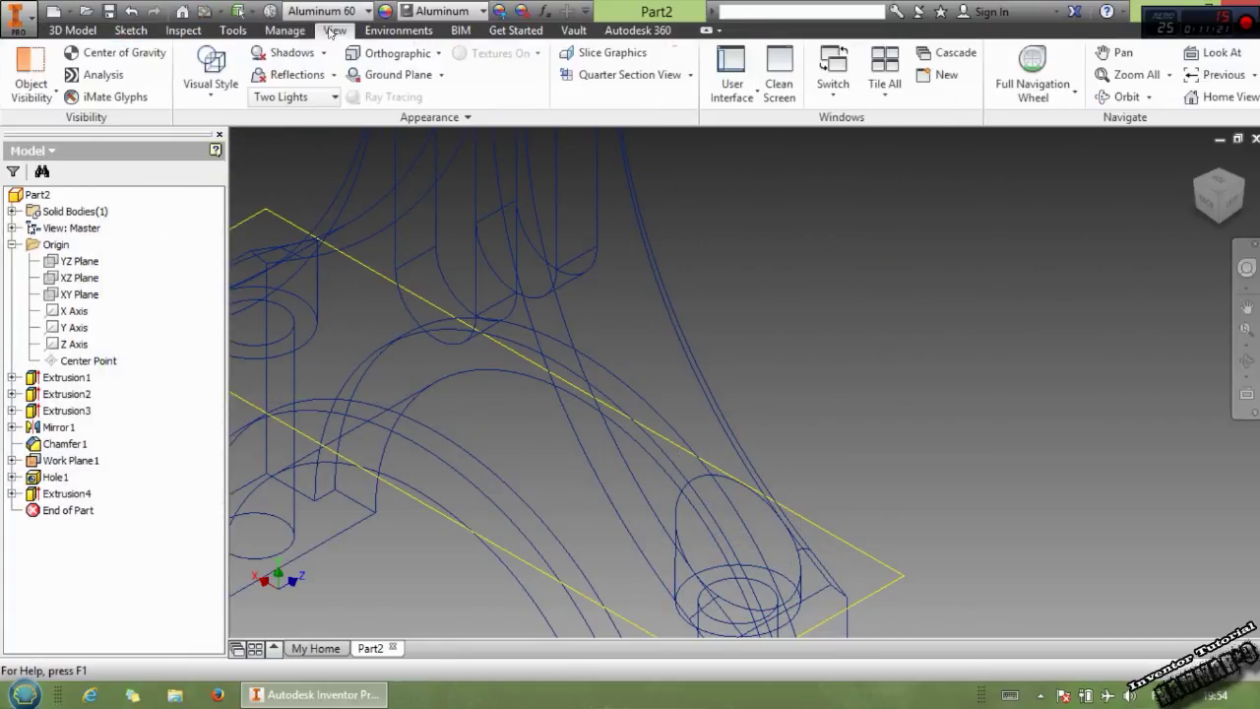
{"action": "left_click", "coordinate": [211, 71]}
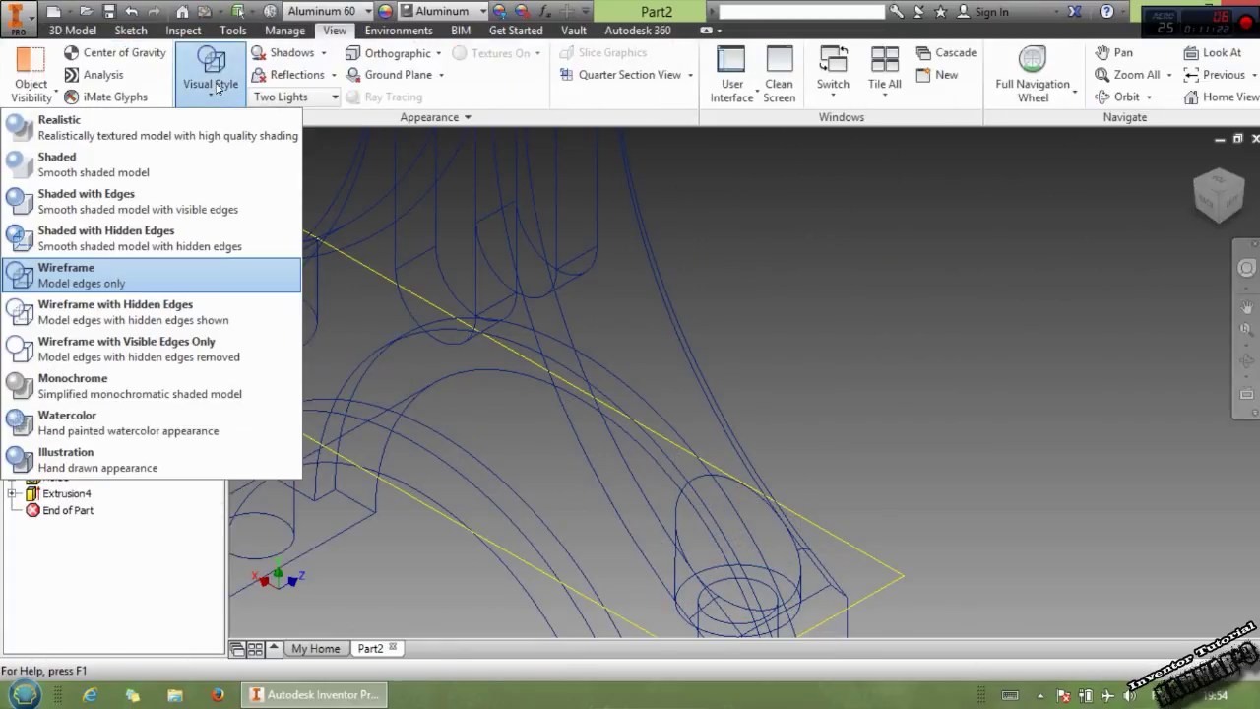
{"action": "left_click", "coordinate": [76, 169]}
{"action": "scroll", "coordinate": [645, 431], "scroll_direction": "down", "scroll_amount": 5}
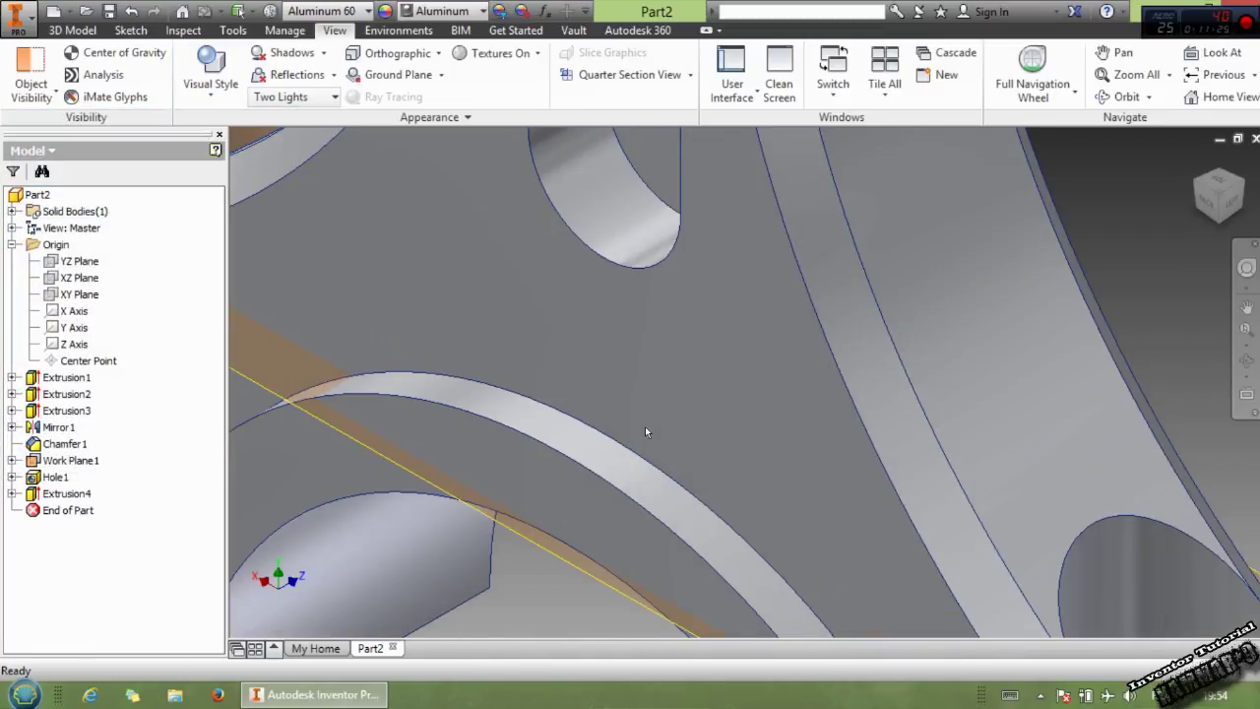
{"action": "scroll", "coordinate": [644, 431], "scroll_direction": "up", "scroll_amount": 5}
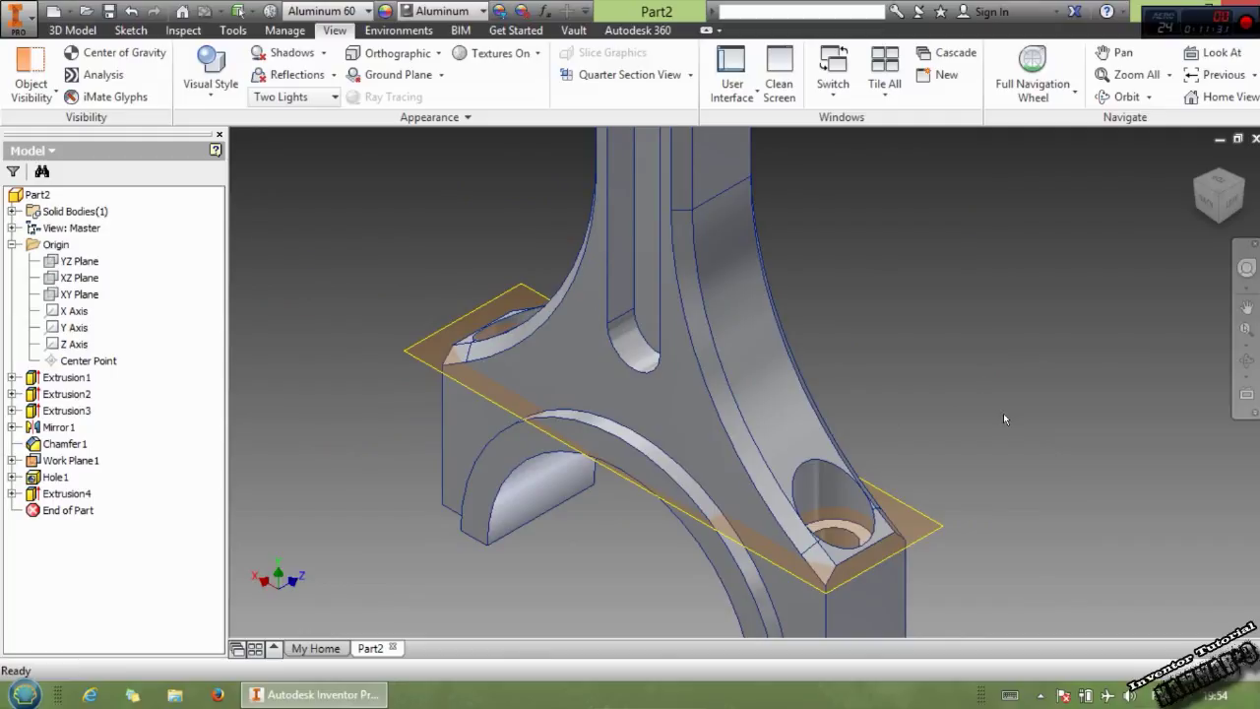
{"action": "middle_click_drag", "start_coordinate": [917, 446], "coordinate": [960, 383]}
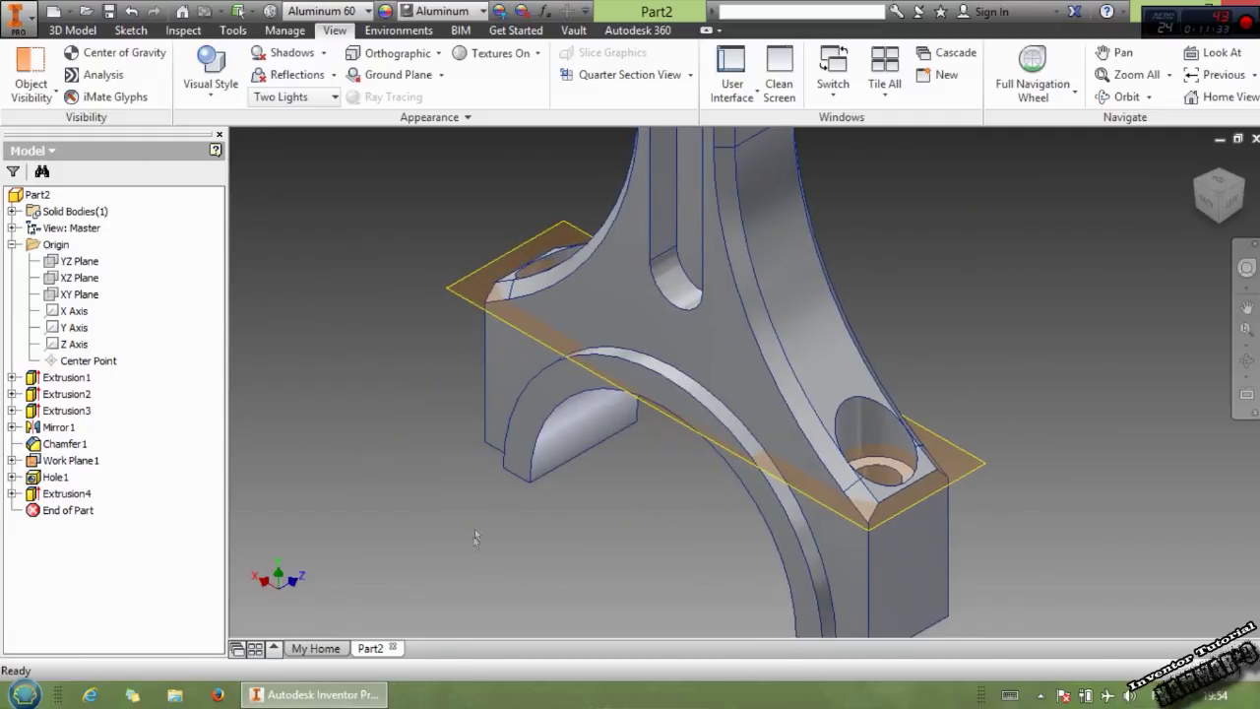
Step: Start a 3 mm constant-radius fillet on the big-end ring's arc edge and the shank slot's edges on one side
{"action": "left_click", "coordinate": [72, 30]}
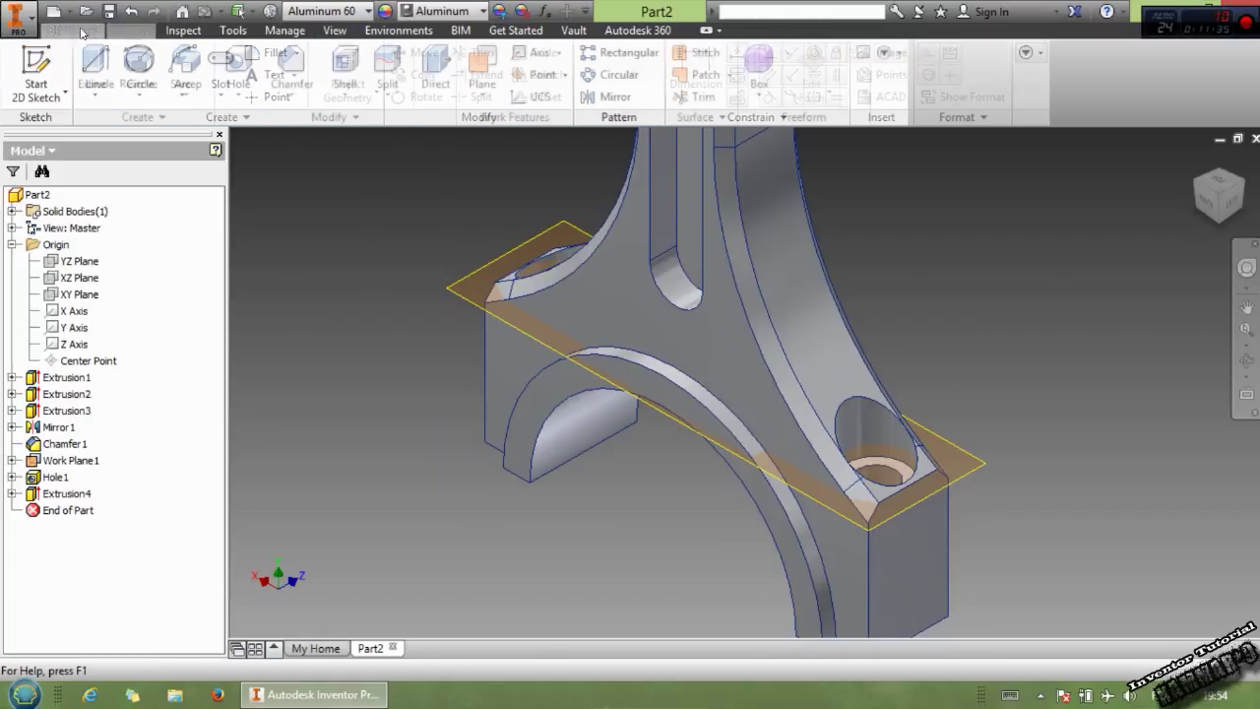
{"action": "left_click", "coordinate": [292, 97]}
{"action": "left_click", "coordinate": [288, 128]}
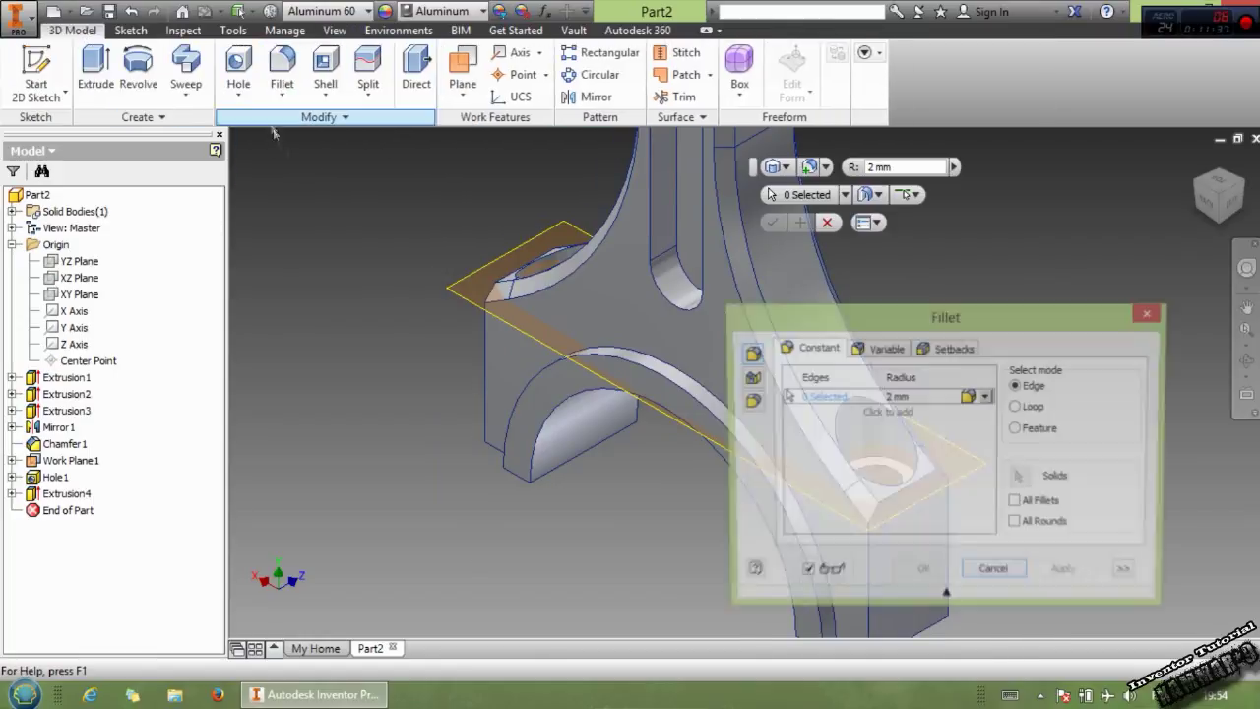
{"action": "left_click", "coordinate": [889, 403]}
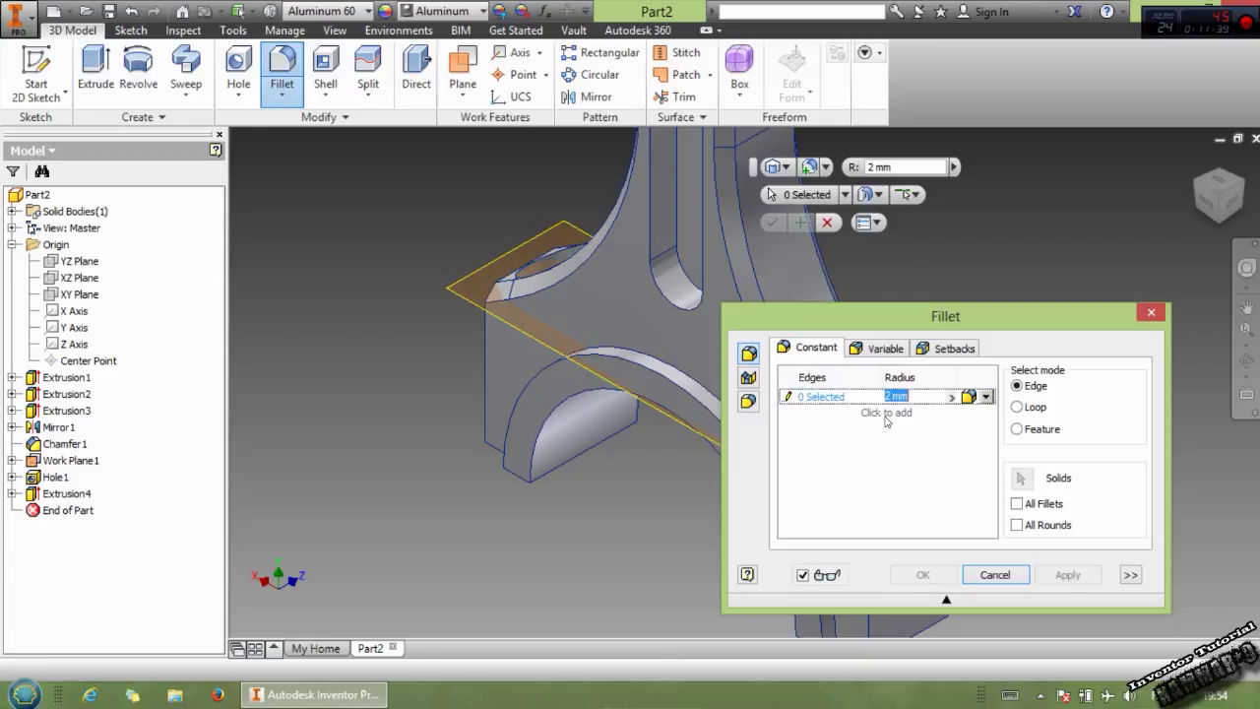
{"action": "left_click", "coordinate": [674, 370]}
{"action": "middle_click_drag", "start_coordinate": [664, 307], "coordinate": [390, 406]}
{"action": "left_click", "coordinate": [398, 374]}
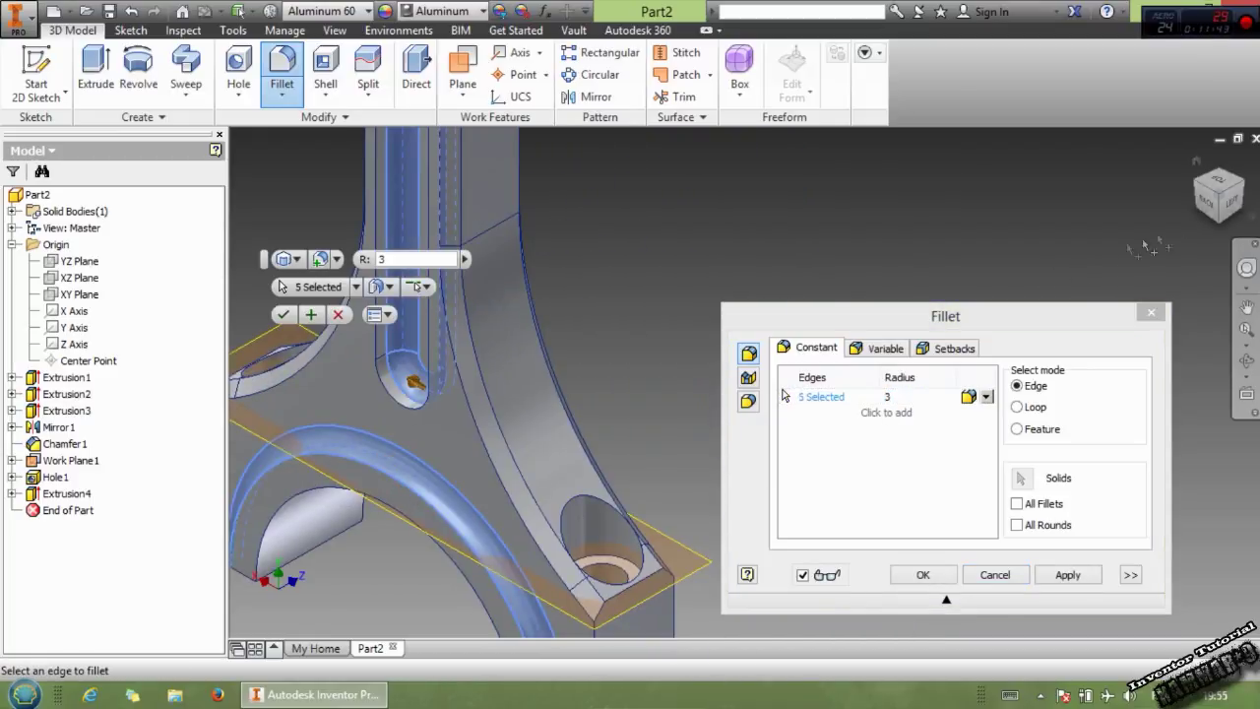
Step: Add the big-end ring's arc edge and the shank slot's edges on the opposite side and apply the 3 mm fillet
{"action": "left_click", "coordinate": [1238, 184]}
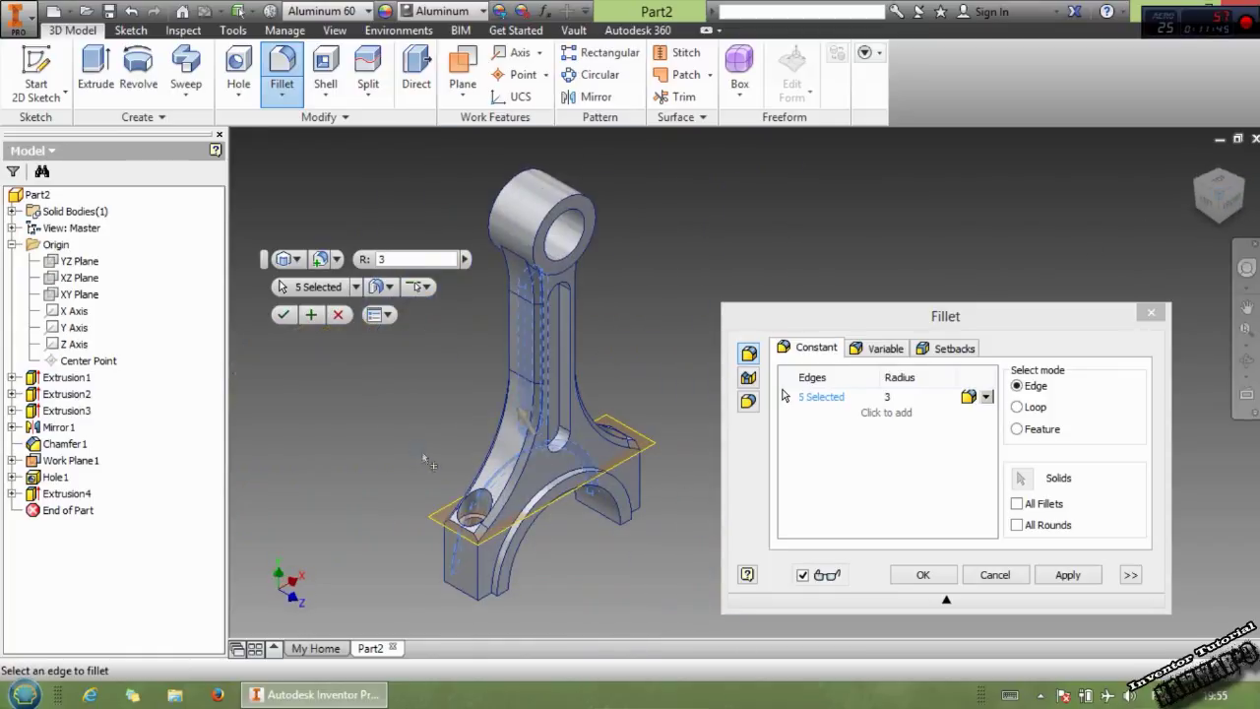
{"action": "left_click", "coordinate": [537, 485]}
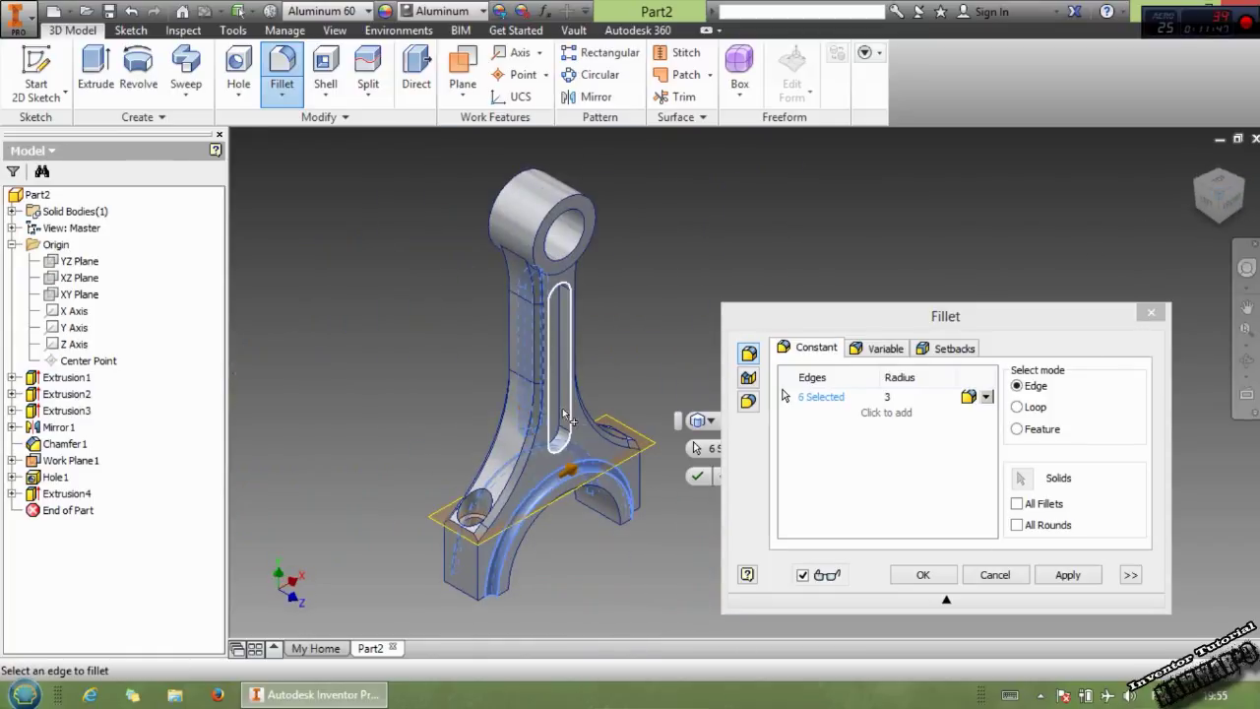
{"action": "middle_click_drag", "start_coordinate": [529, 459], "coordinate": [497, 449]}
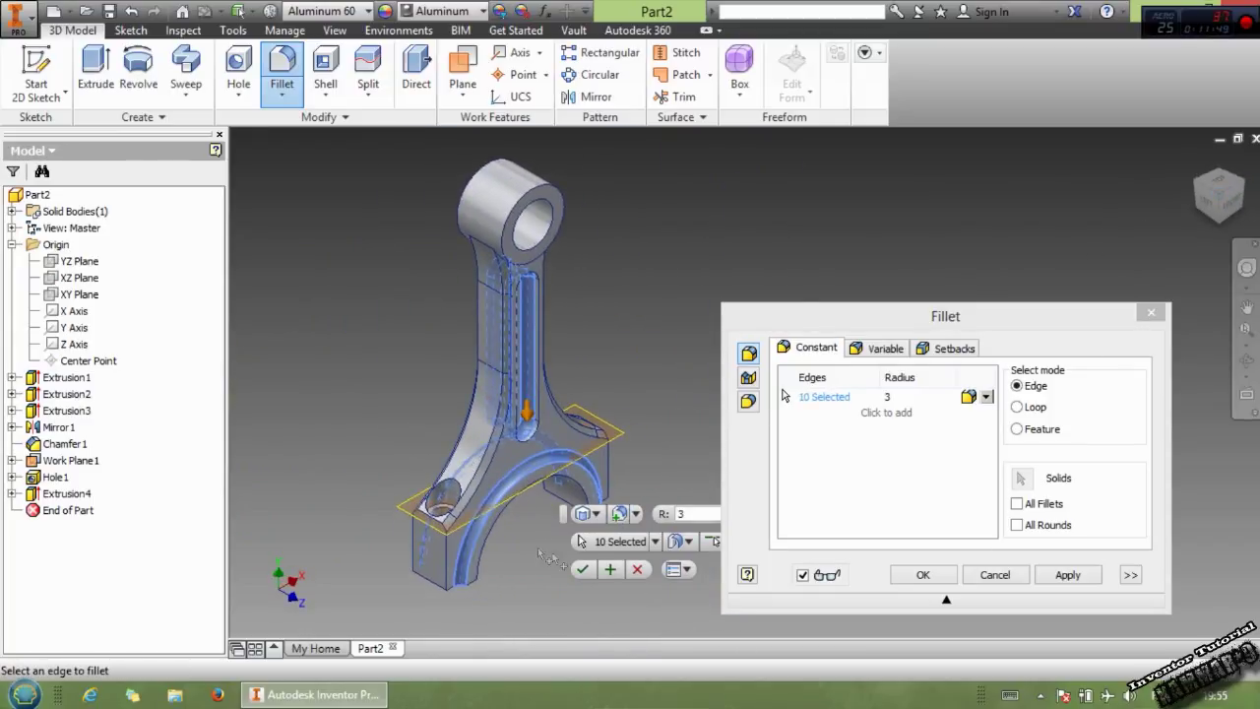
{"action": "left_click", "coordinate": [582, 570]}
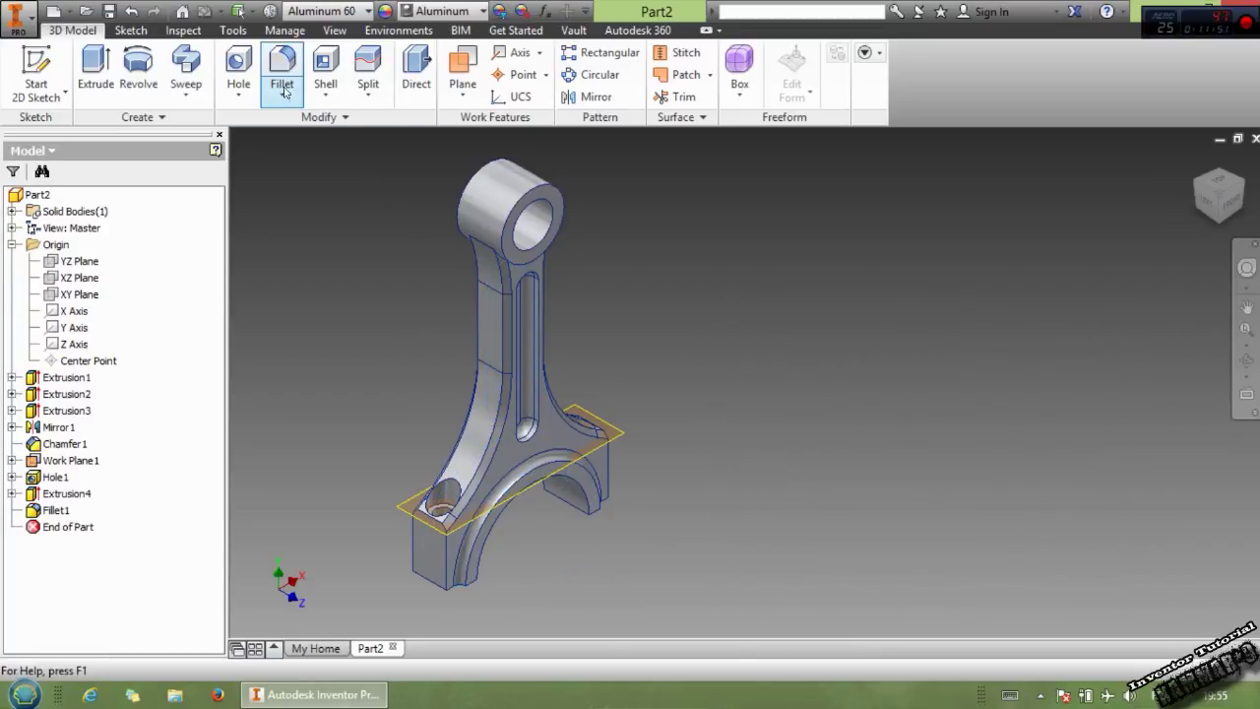
Step: Start a 5 mm constant-radius fillet on the two corner edges beside one bolt seat at the big end
{"action": "left_click", "coordinate": [282, 67]}
{"action": "left_click", "coordinate": [889, 395]}
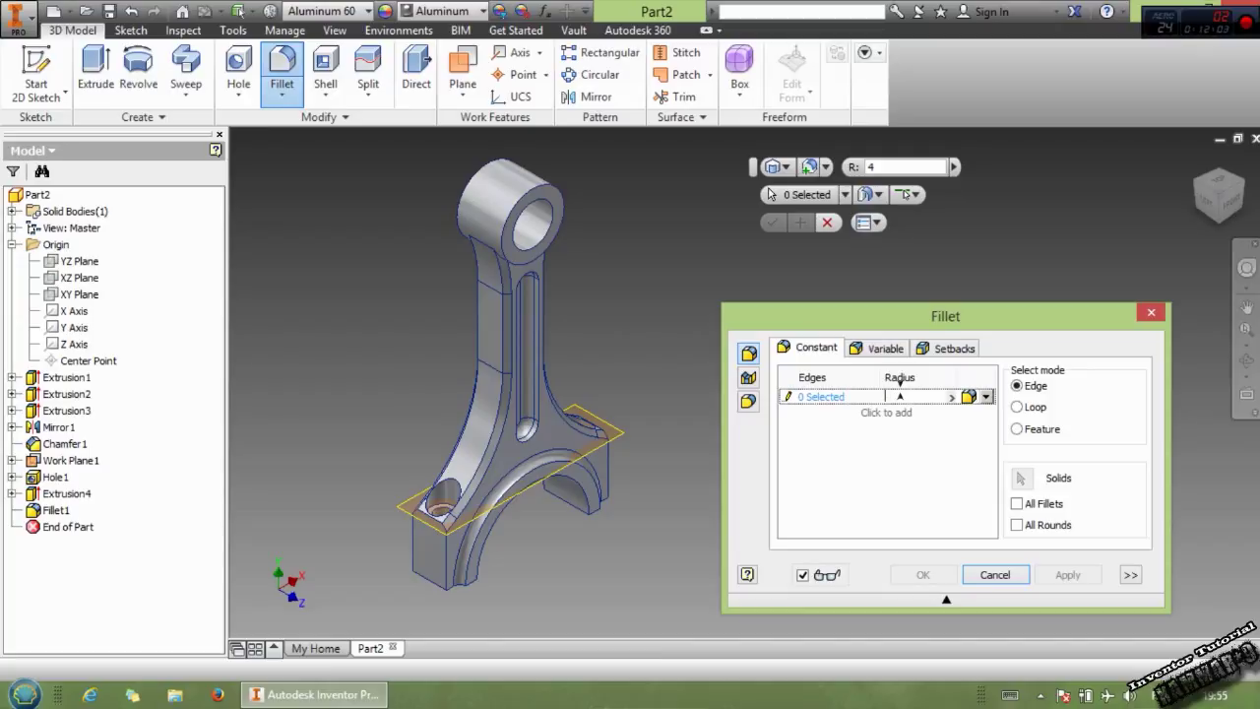
{"action": "left_click", "coordinate": [445, 529]}
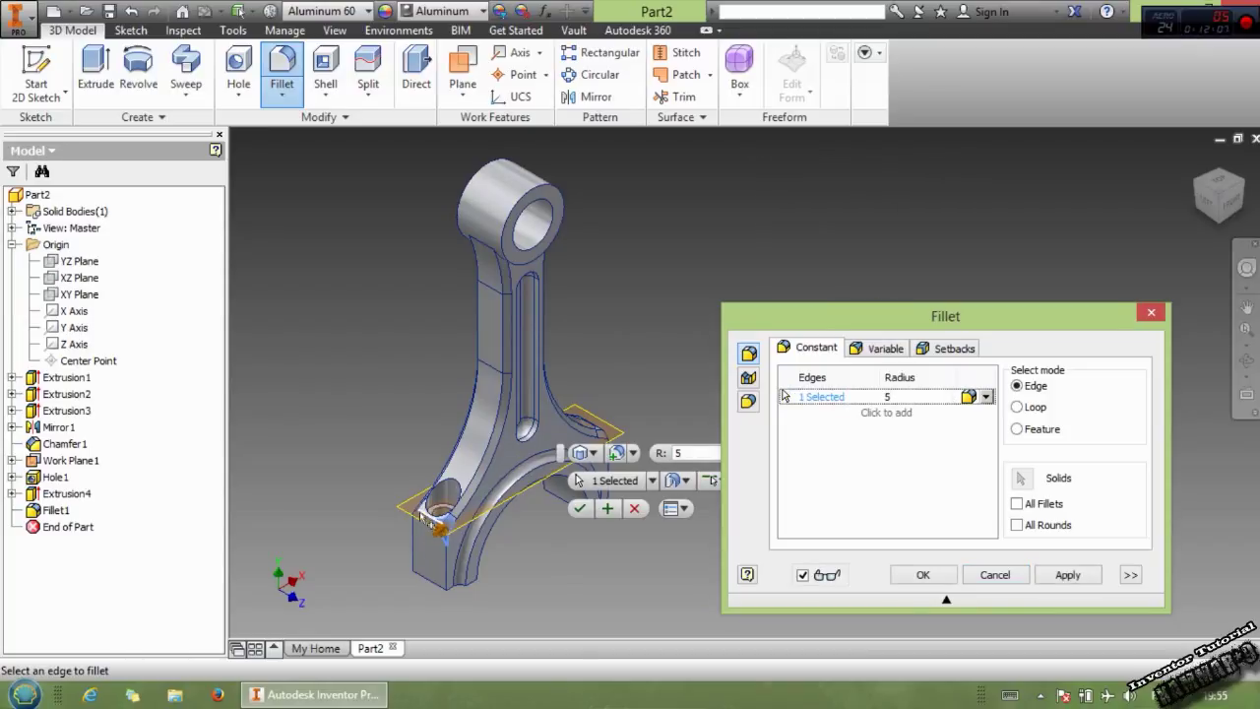
{"action": "middle_click_drag", "start_coordinate": [412, 512], "coordinate": [500, 489]}
{"action": "scroll", "coordinate": [500, 507], "scroll_direction": "up", "scroll_amount": 2}
{"action": "scroll", "coordinate": [501, 510], "scroll_direction": "down", "scroll_amount": 6}
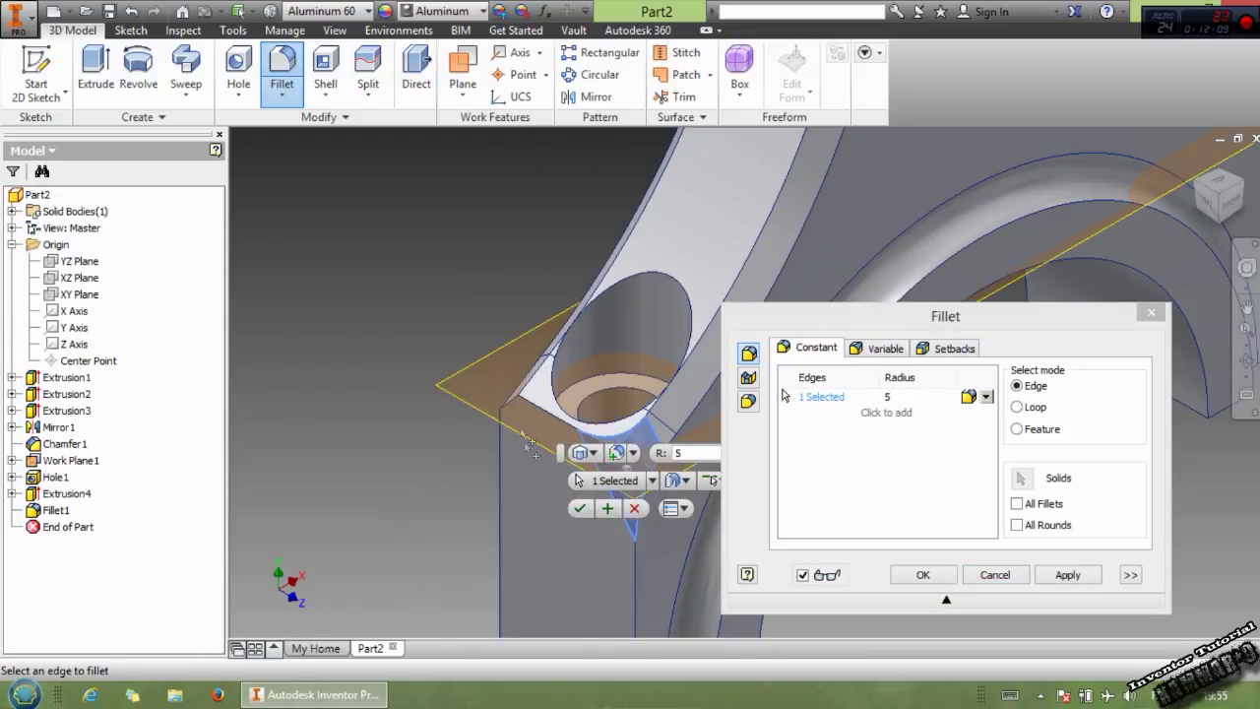
{"action": "left_click", "coordinate": [508, 406]}
{"action": "middle_click_drag", "start_coordinate": [602, 329], "coordinate": [397, 464]}
{"action": "scroll", "coordinate": [398, 463], "scroll_direction": "up", "scroll_amount": 3}
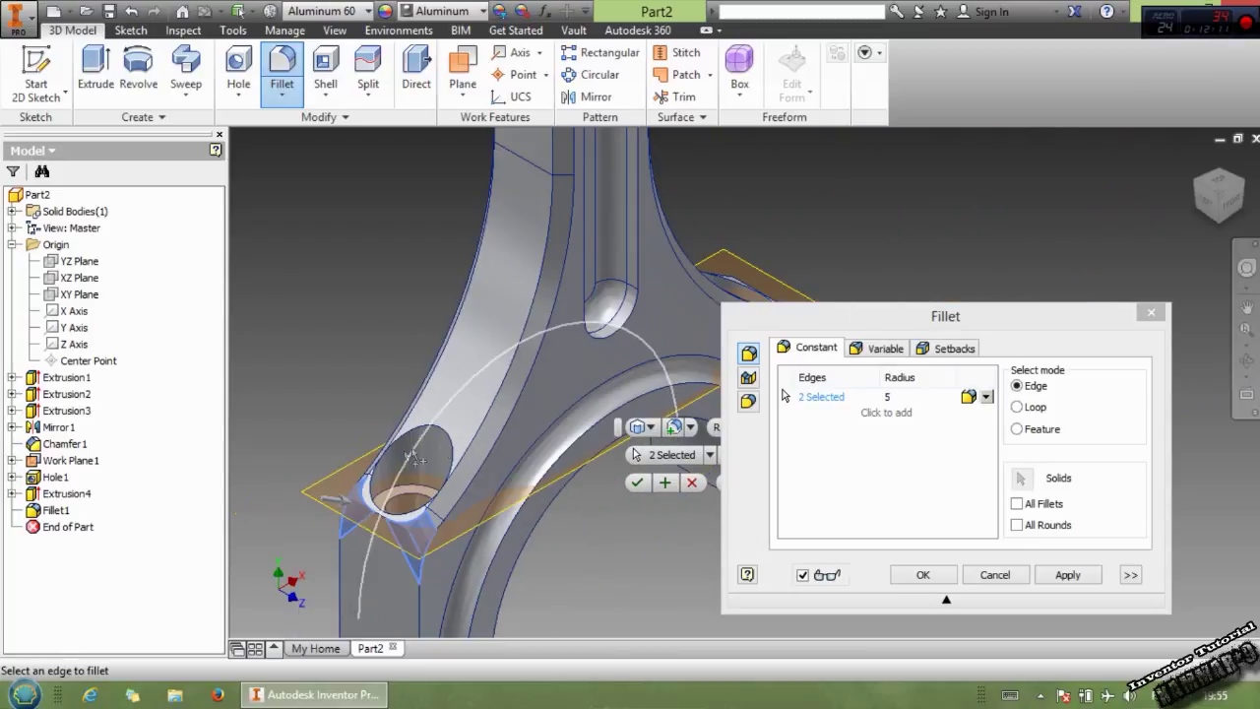
Step: Add the two corner edges beside the other bolt seat and apply the 5 mm fillet
{"action": "left_click", "coordinate": [1238, 185]}
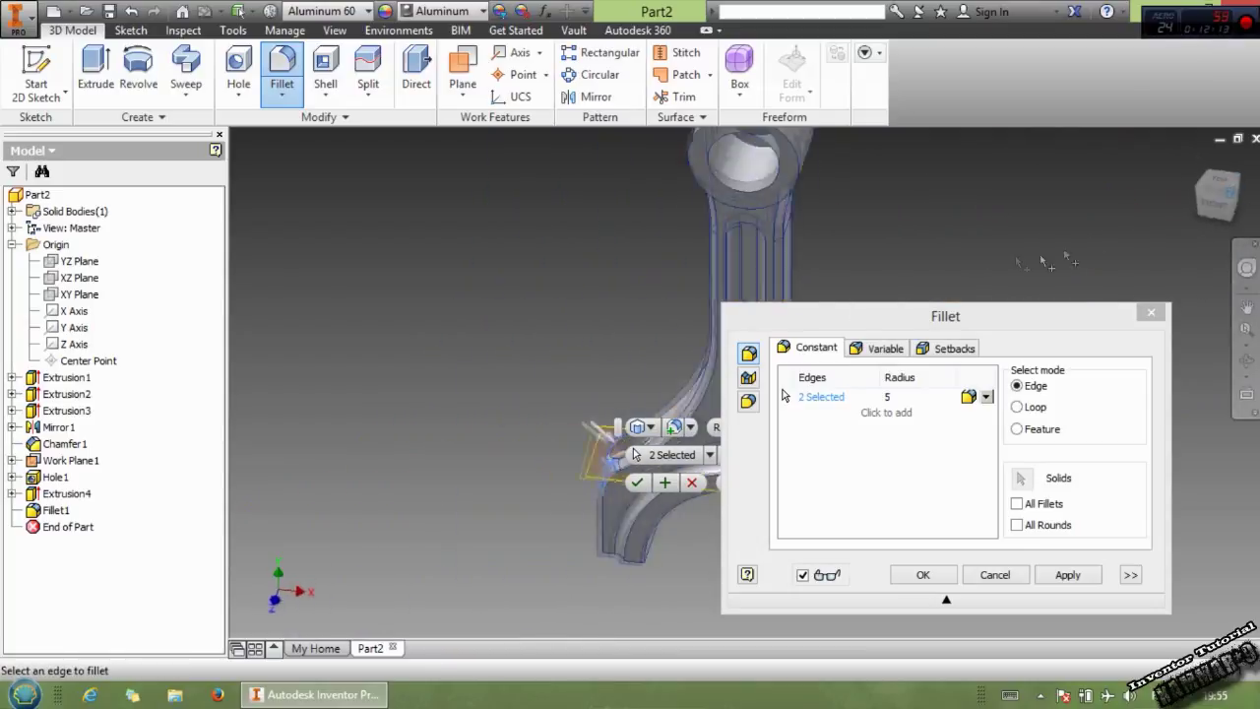
{"action": "scroll", "coordinate": [517, 498], "scroll_direction": "up", "scroll_amount": 5}
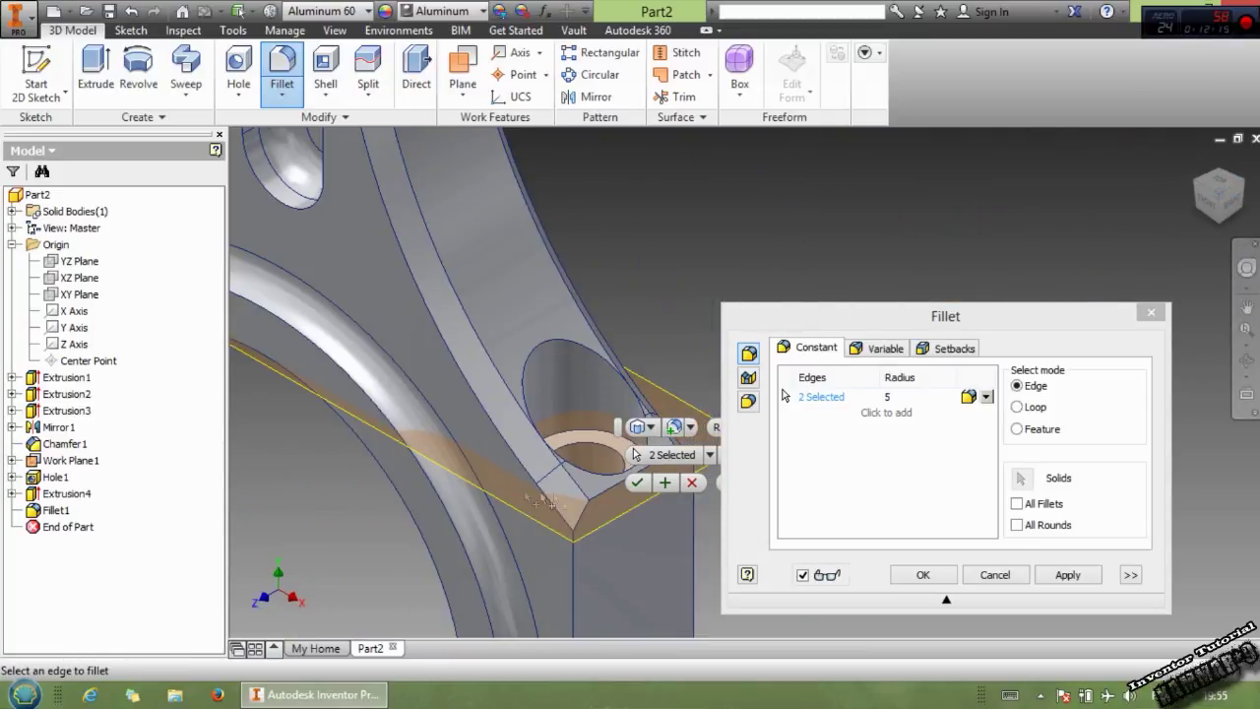
{"action": "left_click", "coordinate": [581, 514]}
{"action": "middle_click_drag", "start_coordinate": [581, 513], "coordinate": [611, 512], "text": "shift"}
{"action": "left_click", "coordinate": [568, 452]}
{"action": "scroll", "coordinate": [563, 597], "scroll_direction": "down", "scroll_amount": 3}
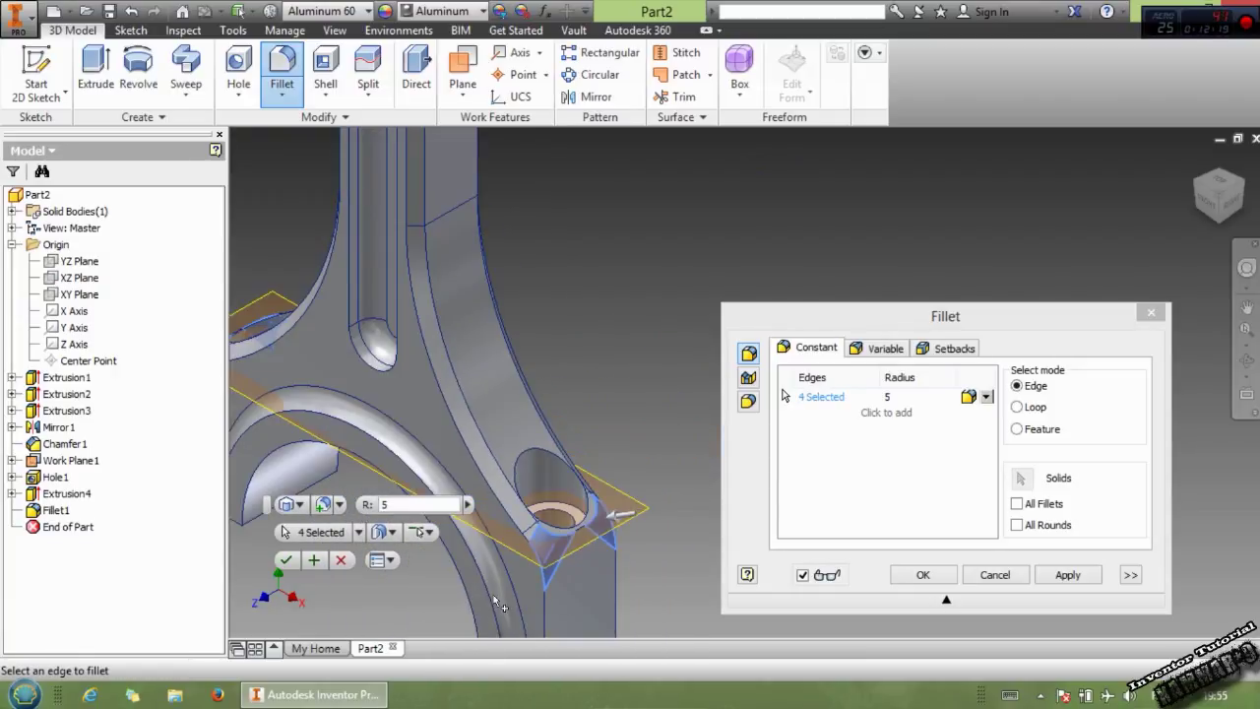
{"action": "middle_click_drag", "start_coordinate": [498, 605], "coordinate": [610, 519]}
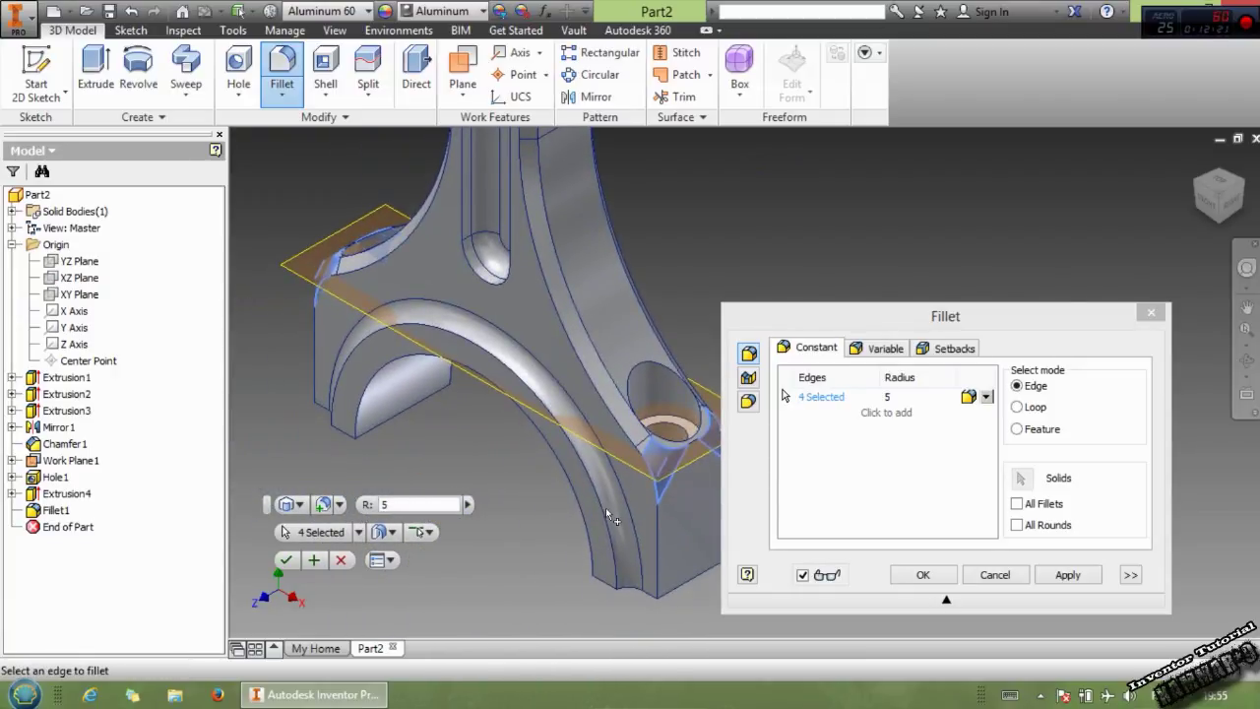
{"action": "middle_click_drag", "start_coordinate": [527, 547], "coordinate": [543, 534]}
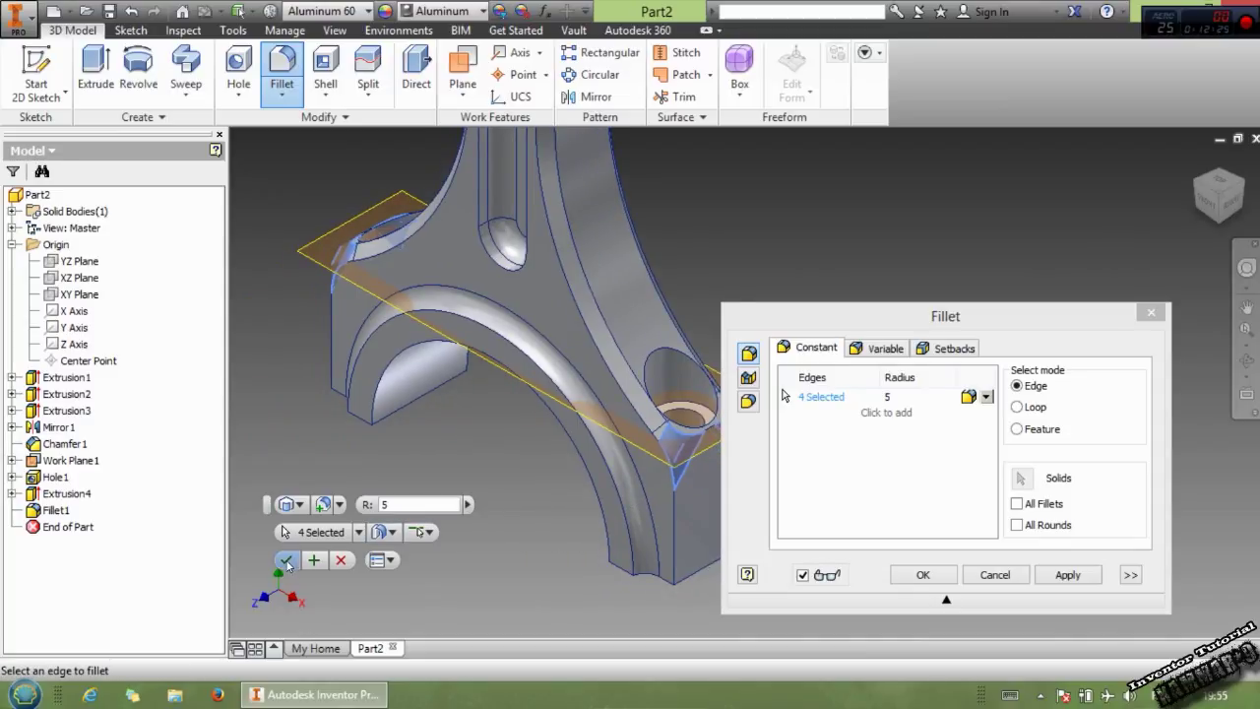
{"action": "middle_click_drag", "start_coordinate": [286, 562], "coordinate": [571, 563], "text": "shift"}
{"action": "scroll", "coordinate": [566, 556], "scroll_direction": "up", "scroll_amount": 2}
{"action": "middle_click_drag", "start_coordinate": [603, 384], "coordinate": [604, 367]}
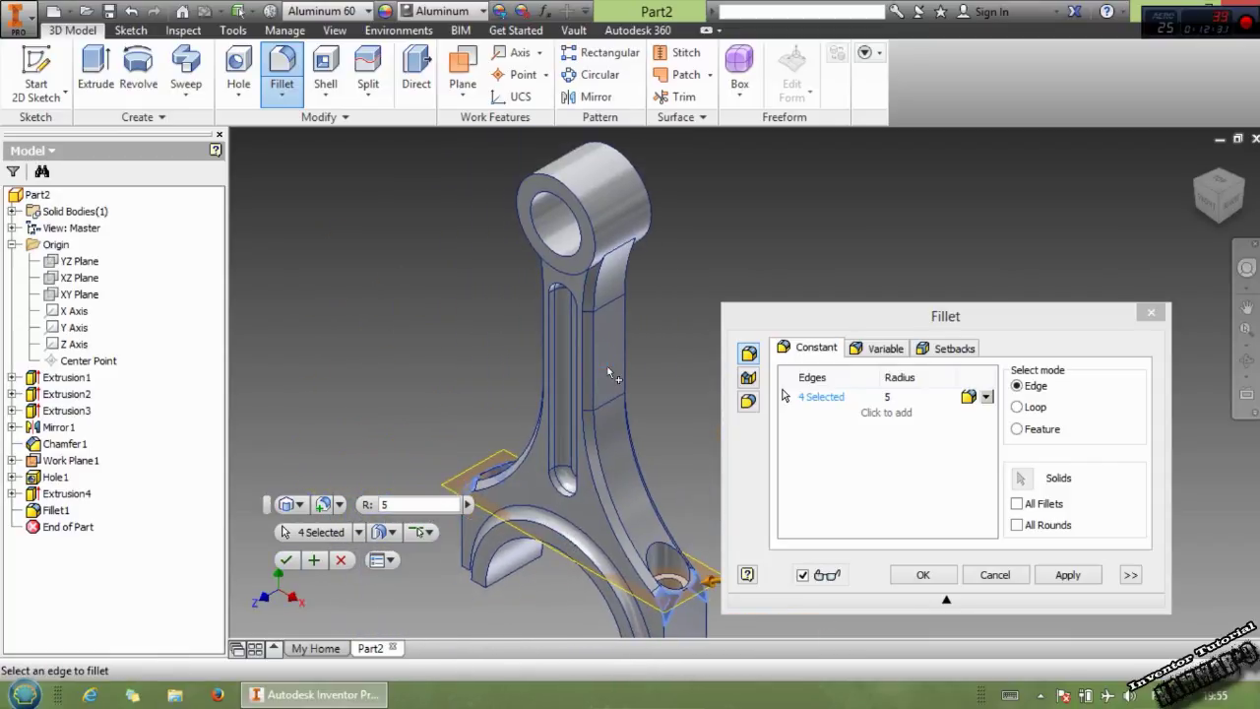
{"action": "left_click", "coordinate": [285, 563]}
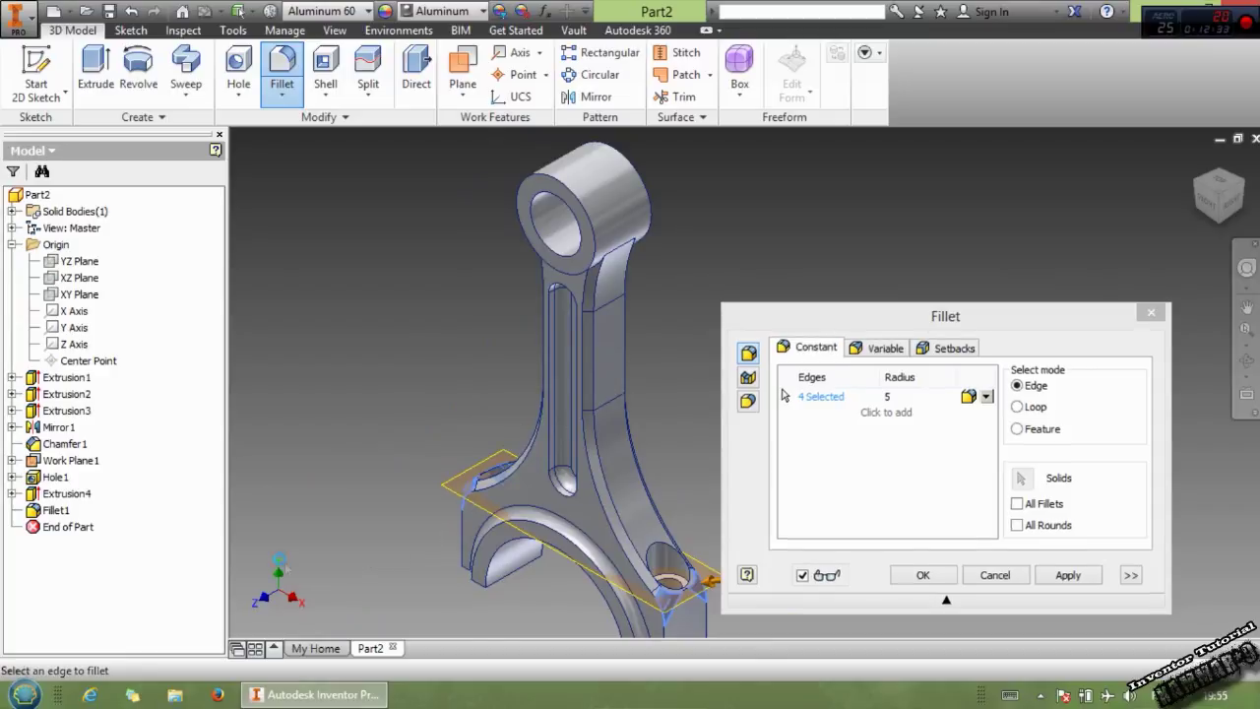
Step: Start a 4 mm constant-radius fillet on the outer edge chains of the shank and big end on one face
{"action": "middle_click_drag", "start_coordinate": [556, 595], "coordinate": [539, 464]}
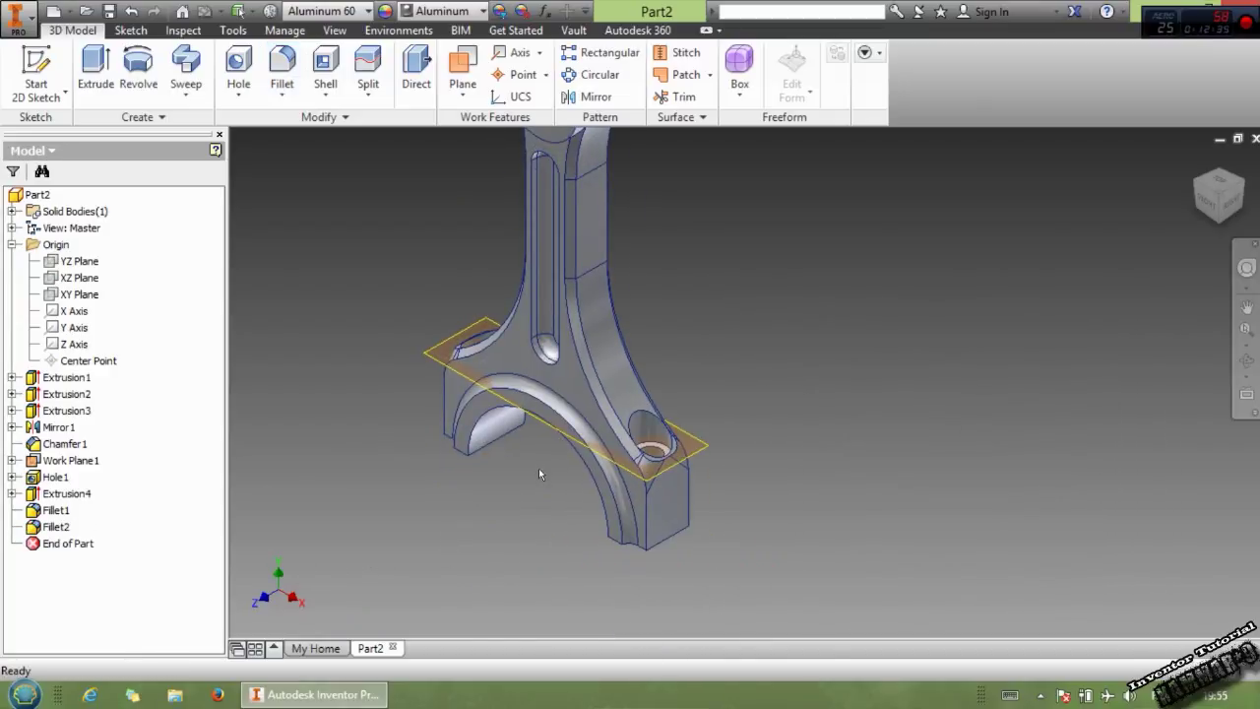
{"action": "middle_click_drag", "start_coordinate": [671, 521], "coordinate": [707, 474]}
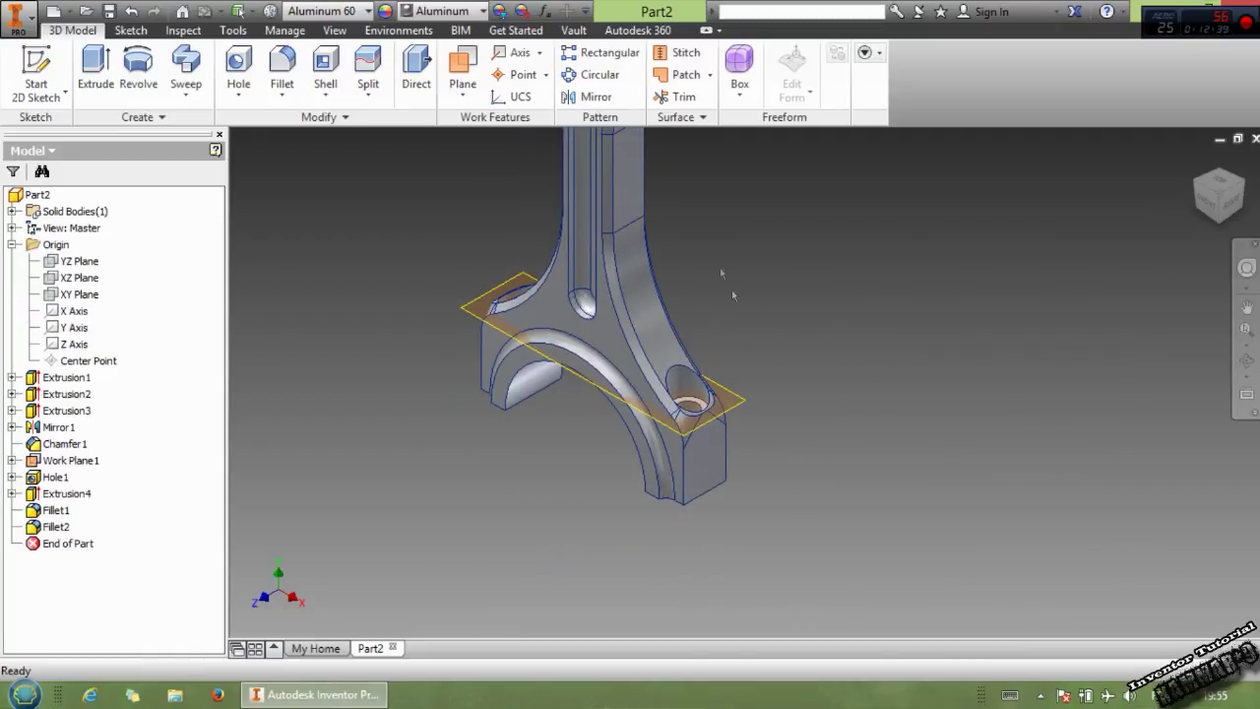
{"action": "left_click", "coordinate": [282, 71]}
{"action": "middle_click_drag", "start_coordinate": [679, 473], "coordinate": [585, 529]}
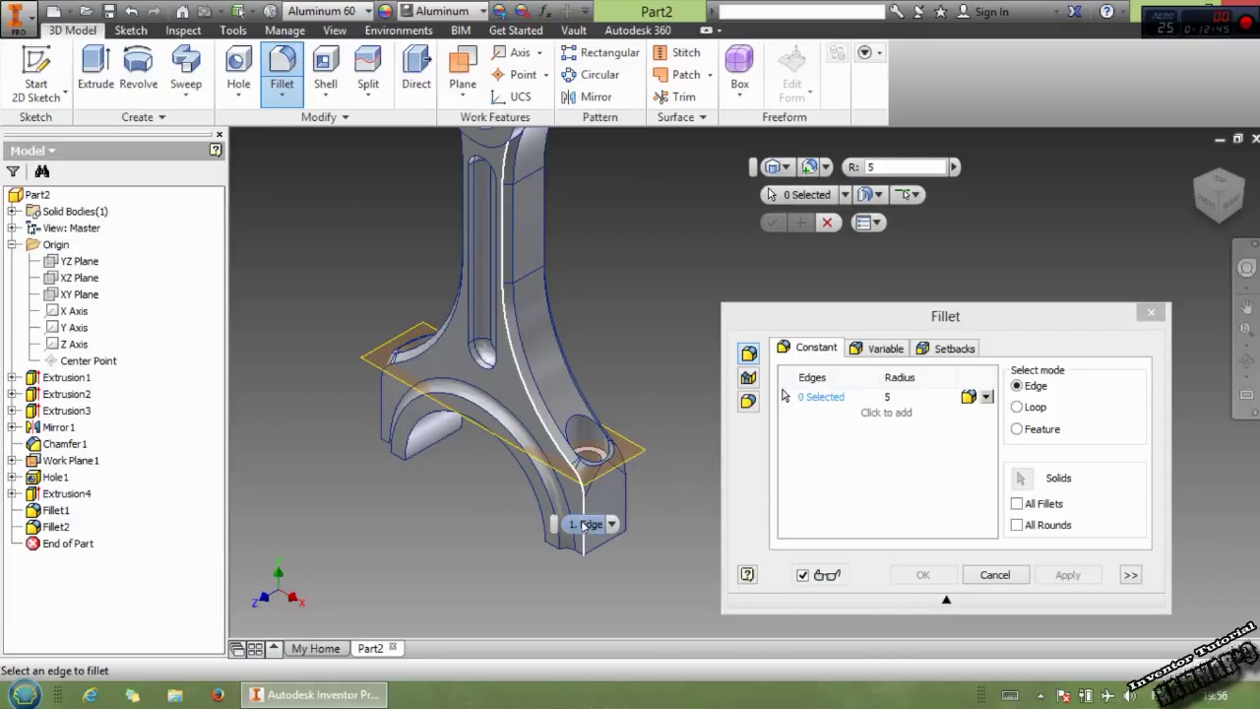
{"action": "left_click", "coordinate": [882, 396]}
{"action": "type", "text": "4"}
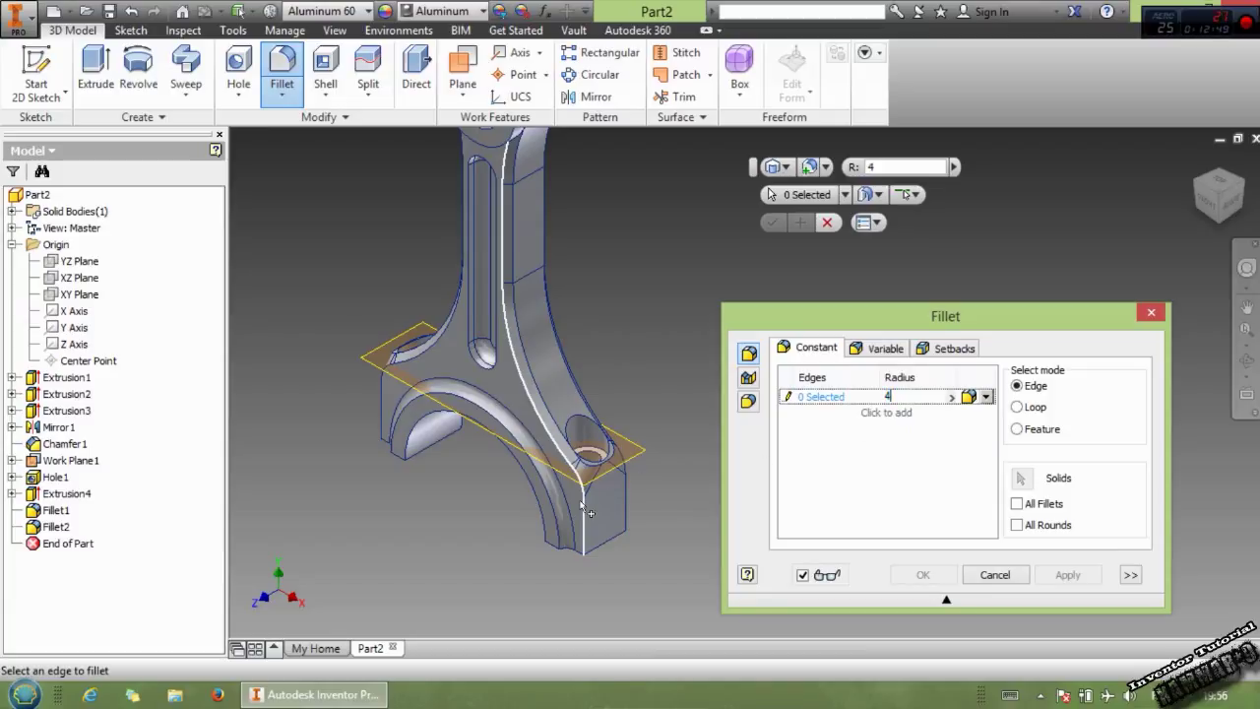
{"action": "left_click", "coordinate": [537, 315]}
{"action": "left_click", "coordinate": [413, 365]}
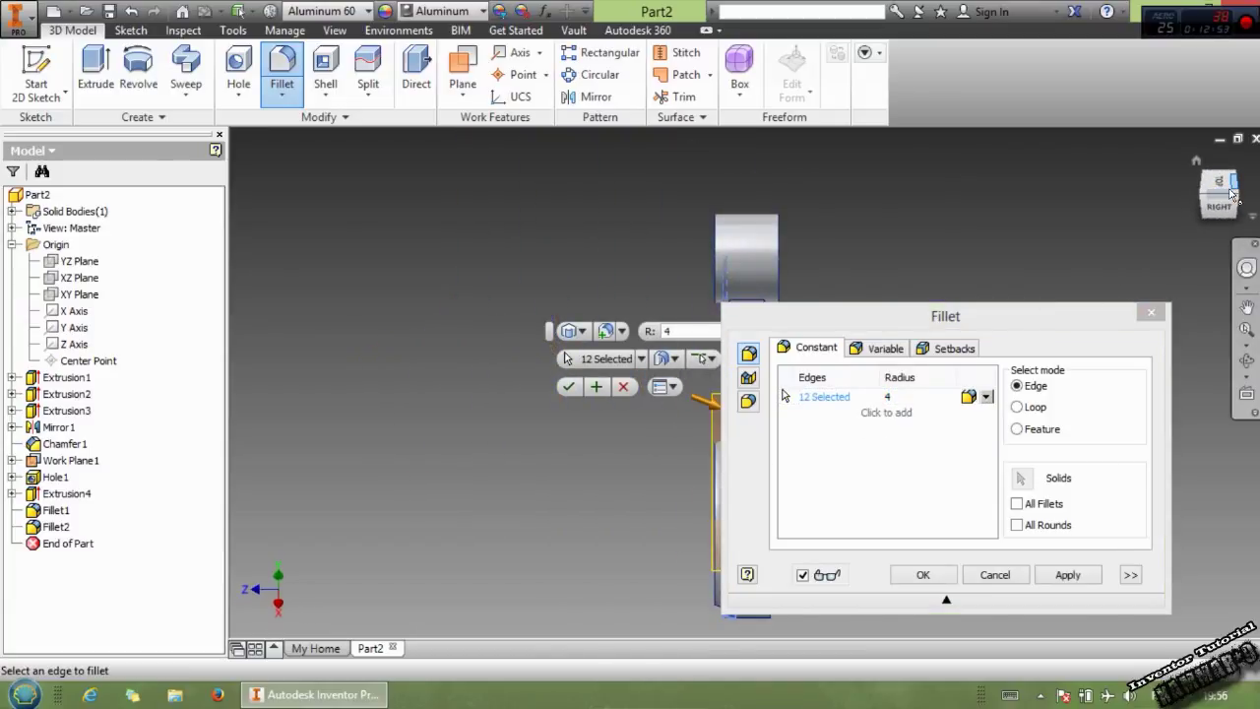
Step: Add both matching outer edge chains on the opposite face and apply the 4 mm fillet
{"action": "left_click", "coordinate": [1234, 187]}
{"action": "middle_click_drag", "start_coordinate": [595, 499], "coordinate": [514, 489]}
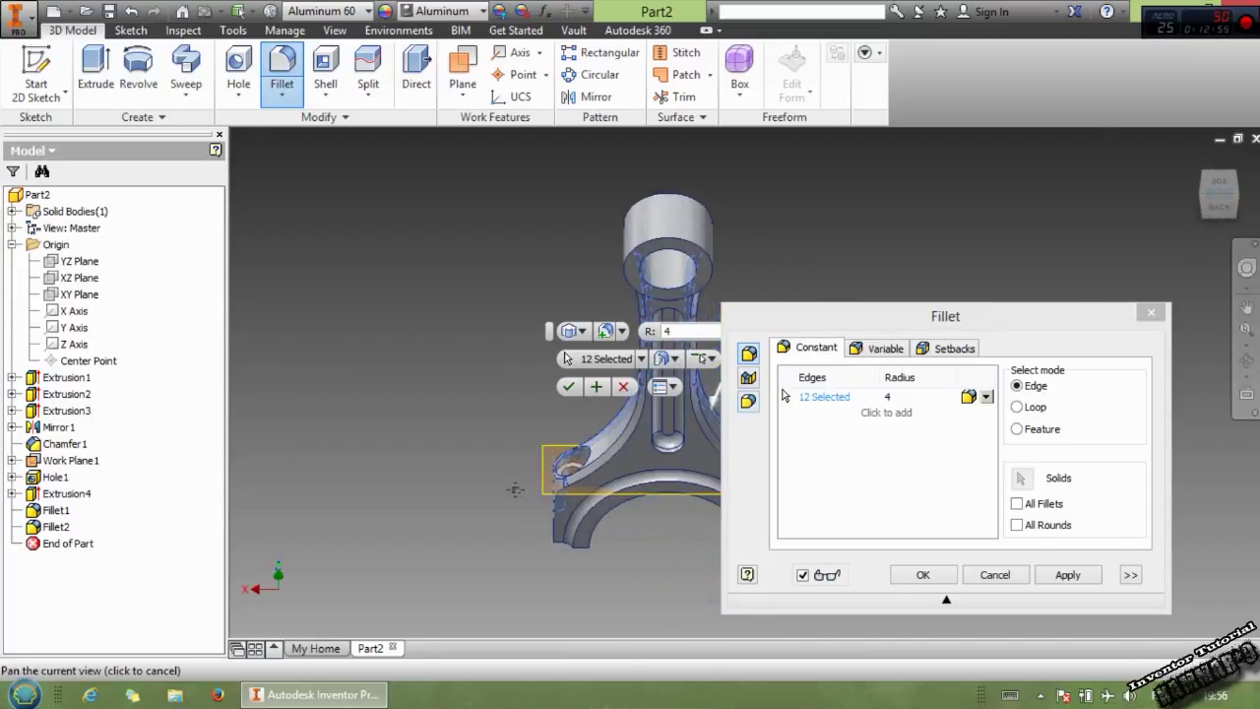
{"action": "left_click", "coordinate": [579, 483]}
{"action": "middle_click_drag", "start_coordinate": [692, 490], "coordinate": [519, 491]}
{"action": "left_click", "coordinate": [581, 482]}
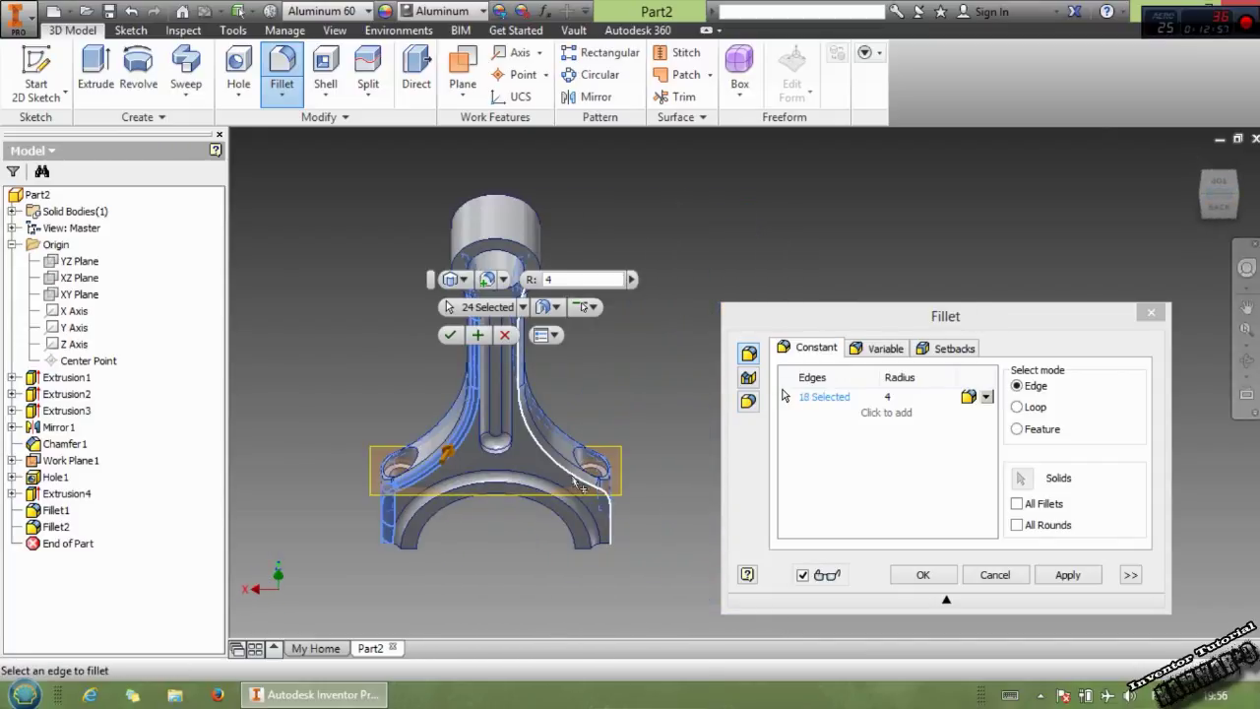
{"action": "middle_click_drag", "start_coordinate": [513, 541], "coordinate": [567, 540]}
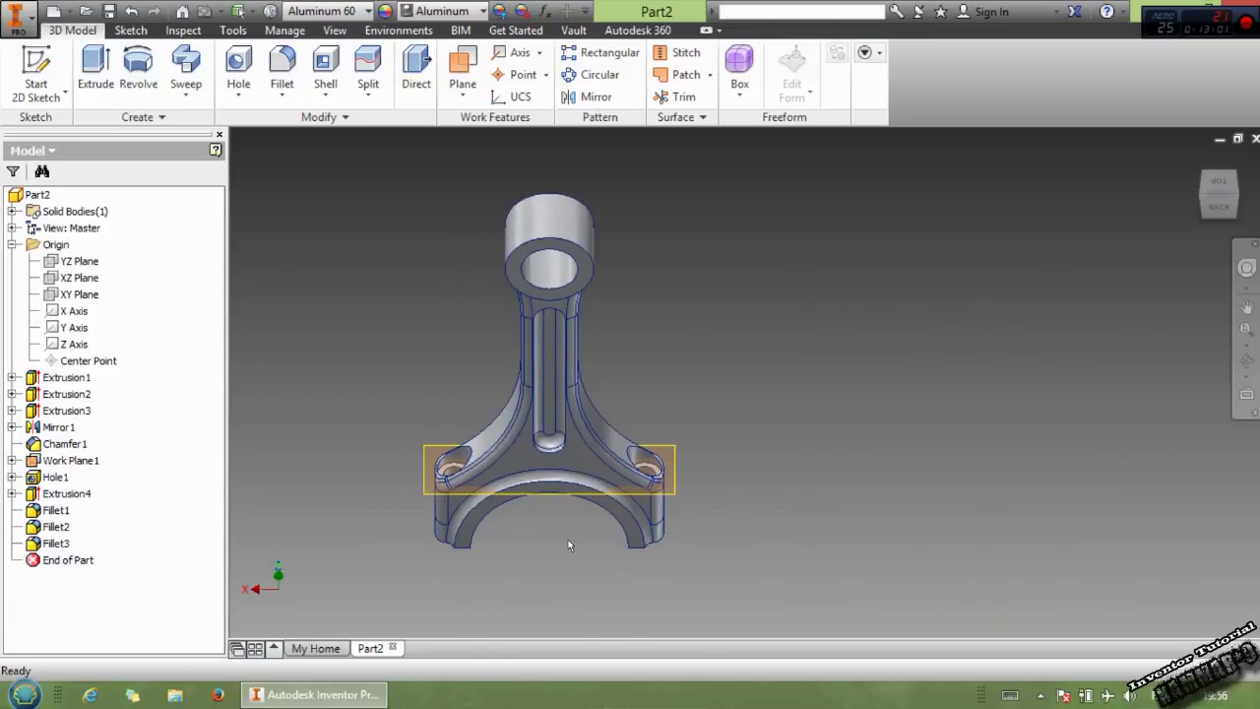
Step: Examine the filleted connecting rod from the back, front and isometric directions
{"action": "middle_click_drag", "start_coordinate": [558, 536], "coordinate": [570, 543]}
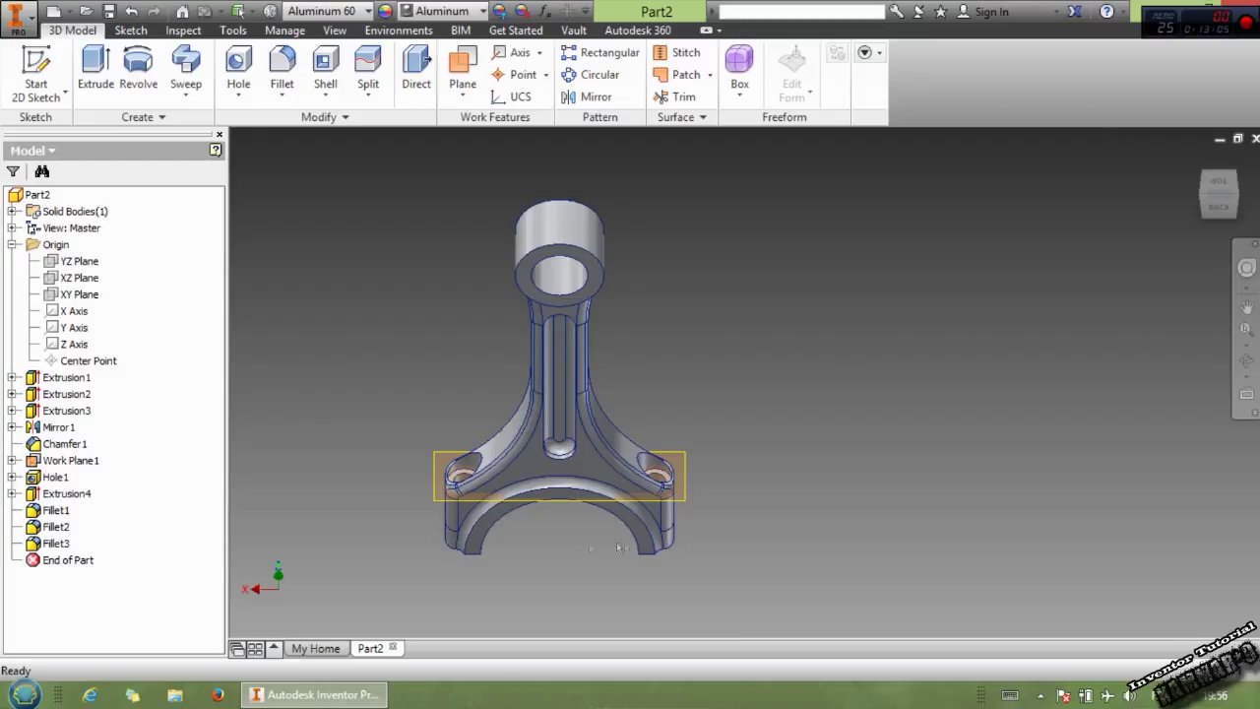
{"action": "left_click", "coordinate": [1202, 195]}
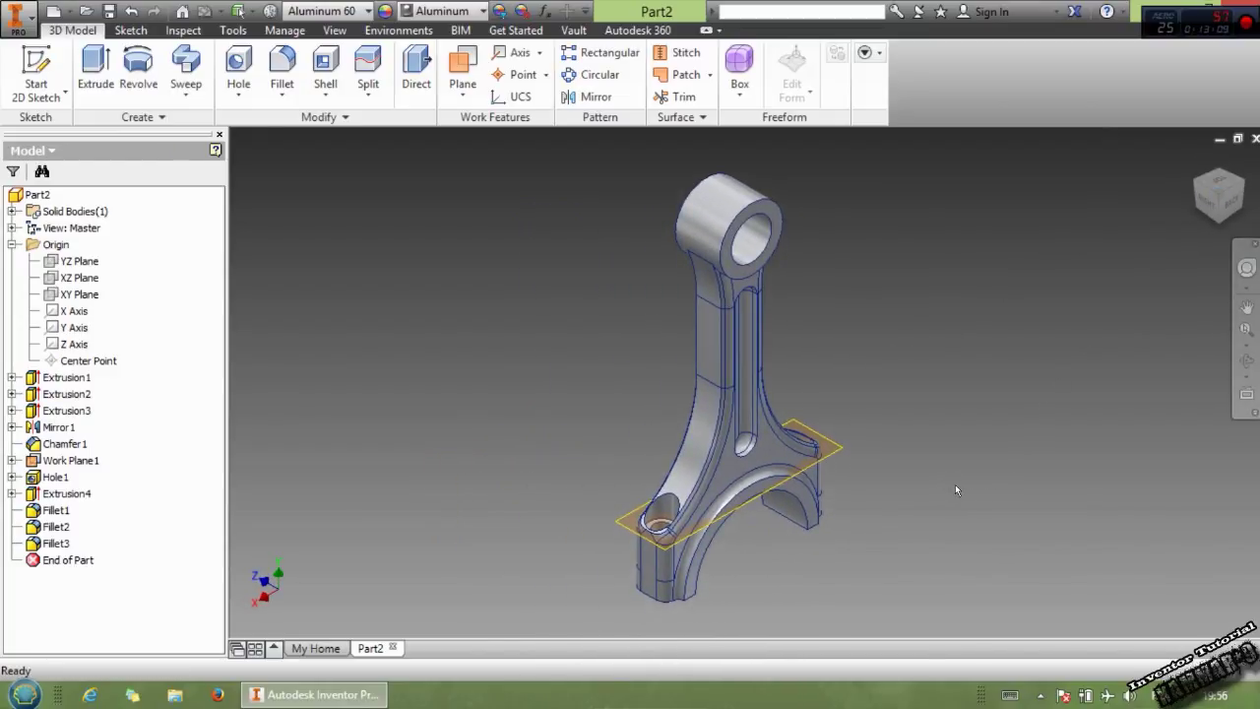
{"action": "middle_click_drag", "start_coordinate": [729, 370], "coordinate": [763, 374], "text": "shift"}
{"action": "left_click_drag", "start_coordinate": [1226, 201], "coordinate": [1221, 201]}
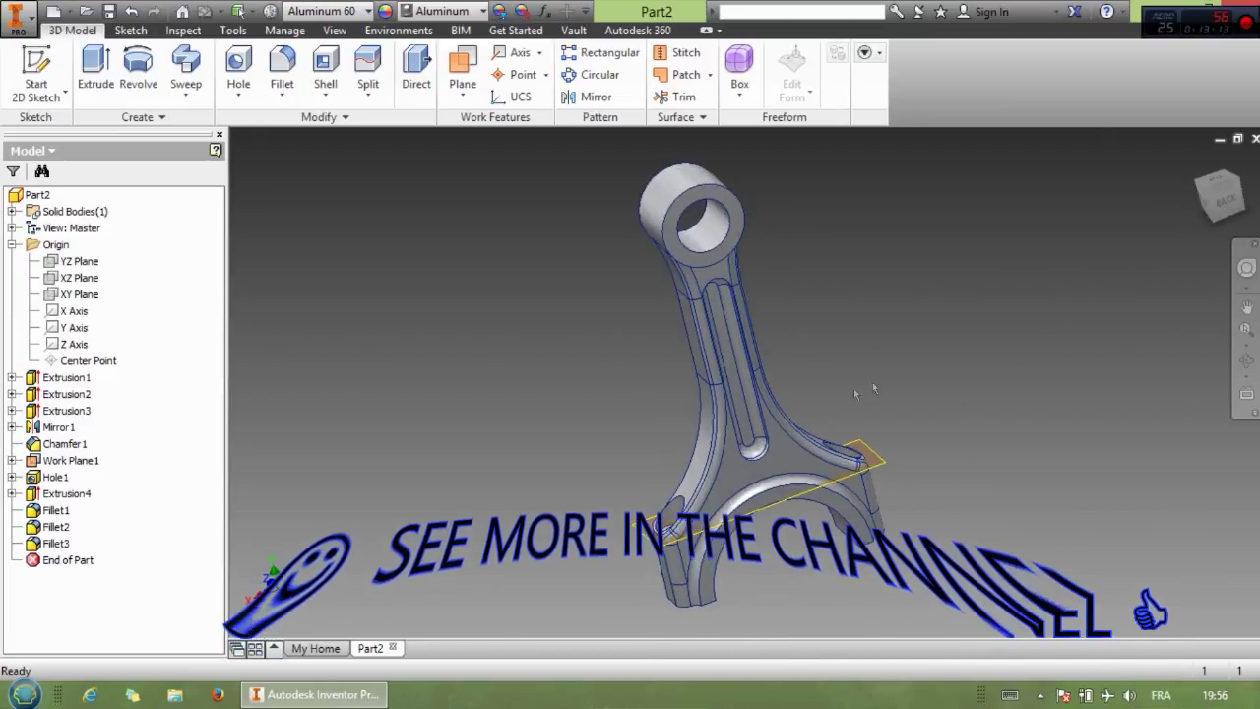
{"action": "left_click", "coordinate": [1203, 193]}
{"action": "left_click", "coordinate": [1200, 195]}
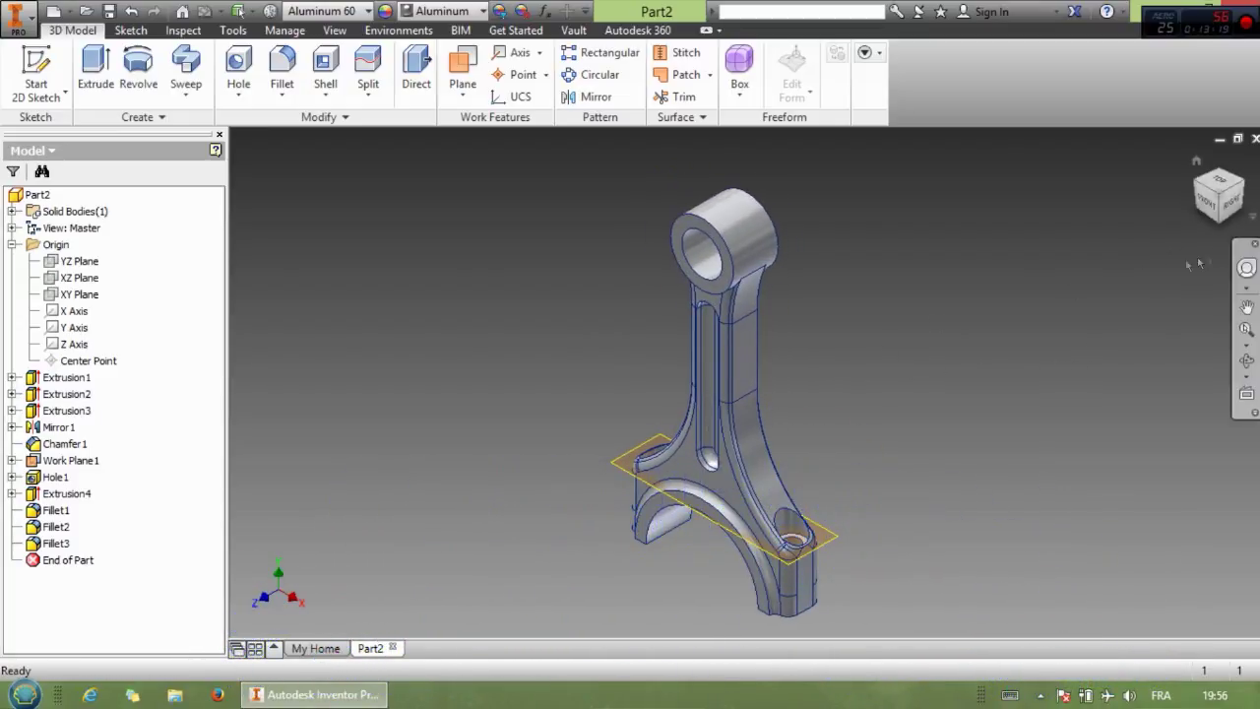
{"action": "left_click_drag", "start_coordinate": [1217, 203], "coordinate": [1224, 209]}
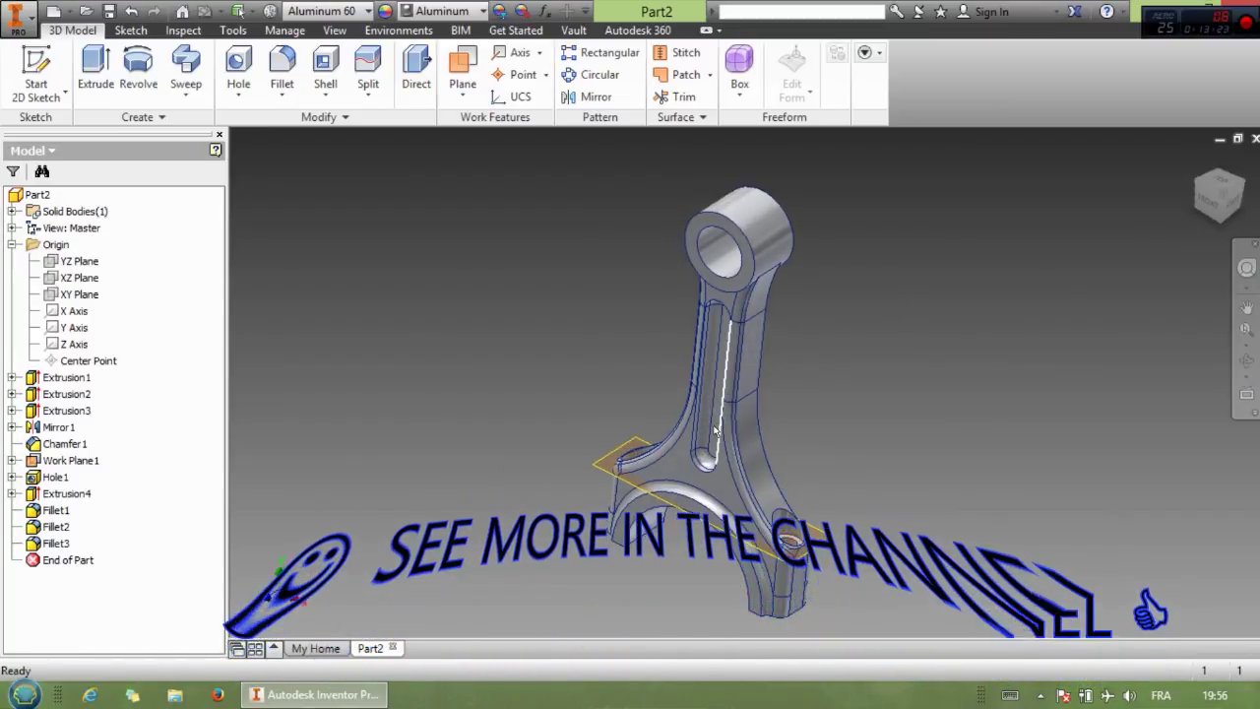
Step: Start a new sketch on the flat floor face of the front shank slot
{"action": "scroll", "coordinate": [713, 429], "scroll_direction": "up", "scroll_amount": 5}
{"action": "left_click", "coordinate": [632, 423]}
{"action": "left_click", "coordinate": [712, 412]}
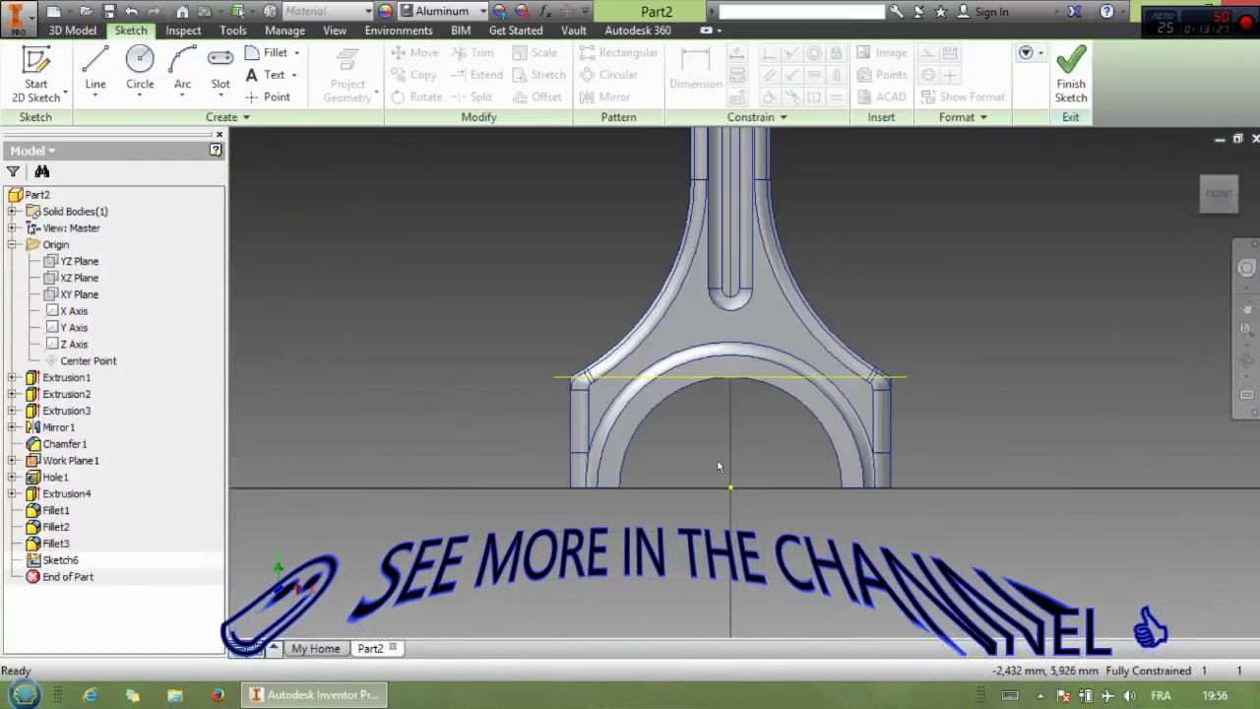
{"action": "scroll", "coordinate": [707, 425], "scroll_direction": "up", "scroll_amount": 5}
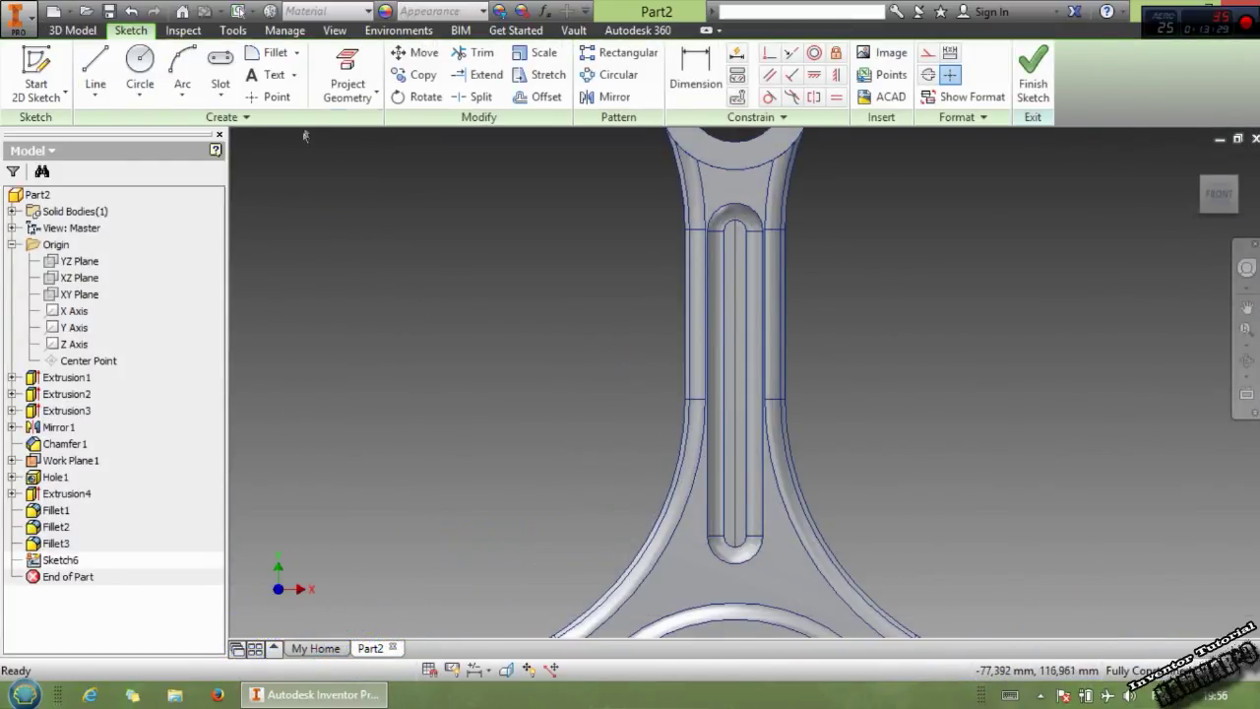
Step: Place the sketch text "Kammar9 V12 Engine" beside the shank in Tahoma at 3.50 mm
{"action": "left_click", "coordinate": [273, 74]}
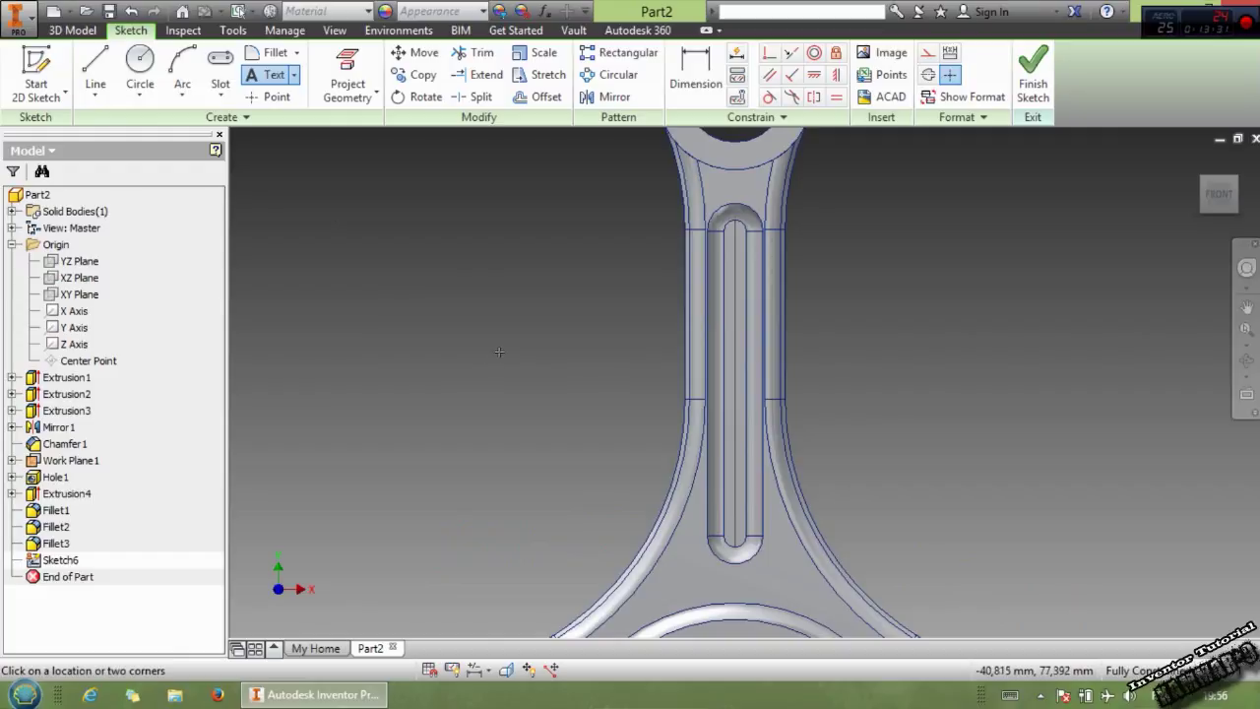
{"action": "left_click", "coordinate": [514, 384]}
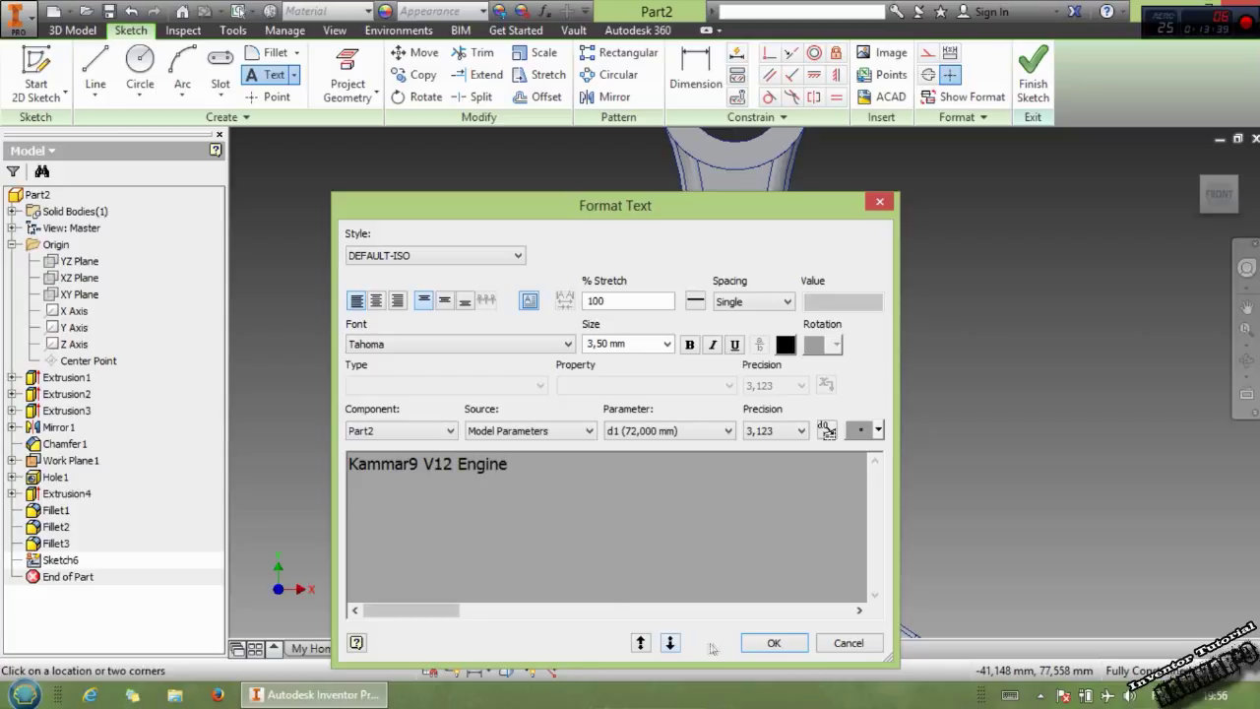
{"action": "left_click", "coordinate": [771, 643]}
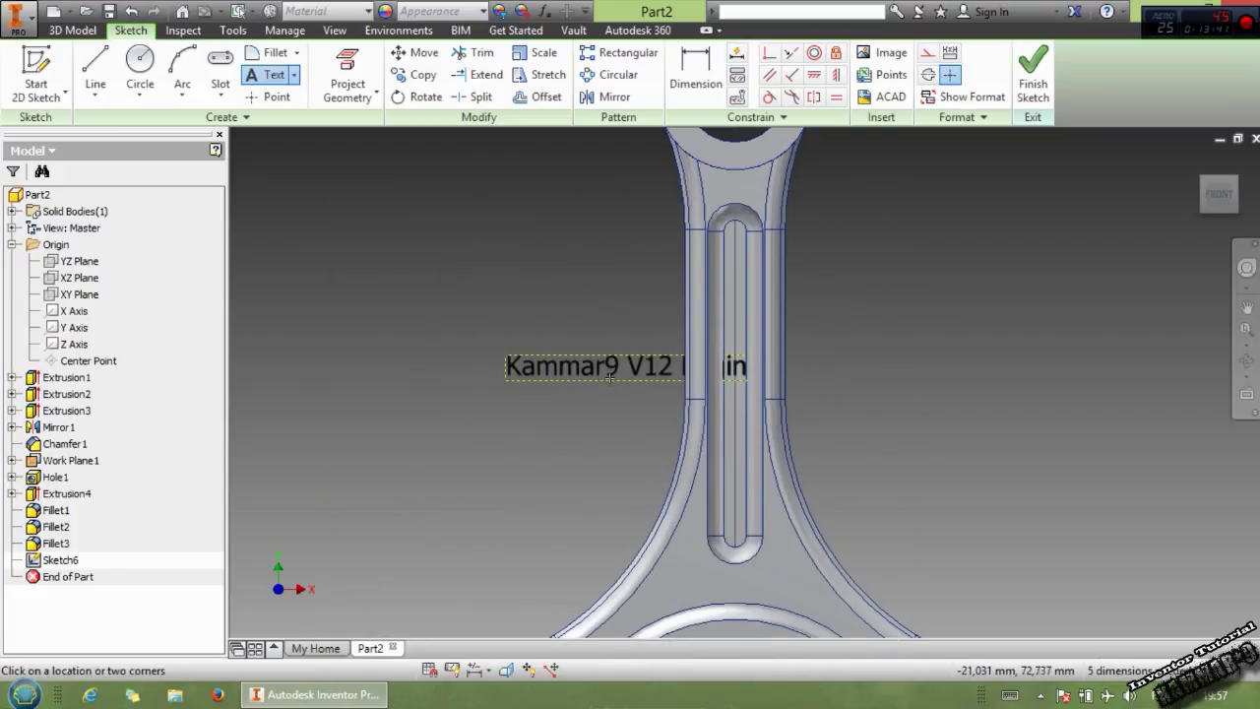
{"action": "key", "text": "Escape"}
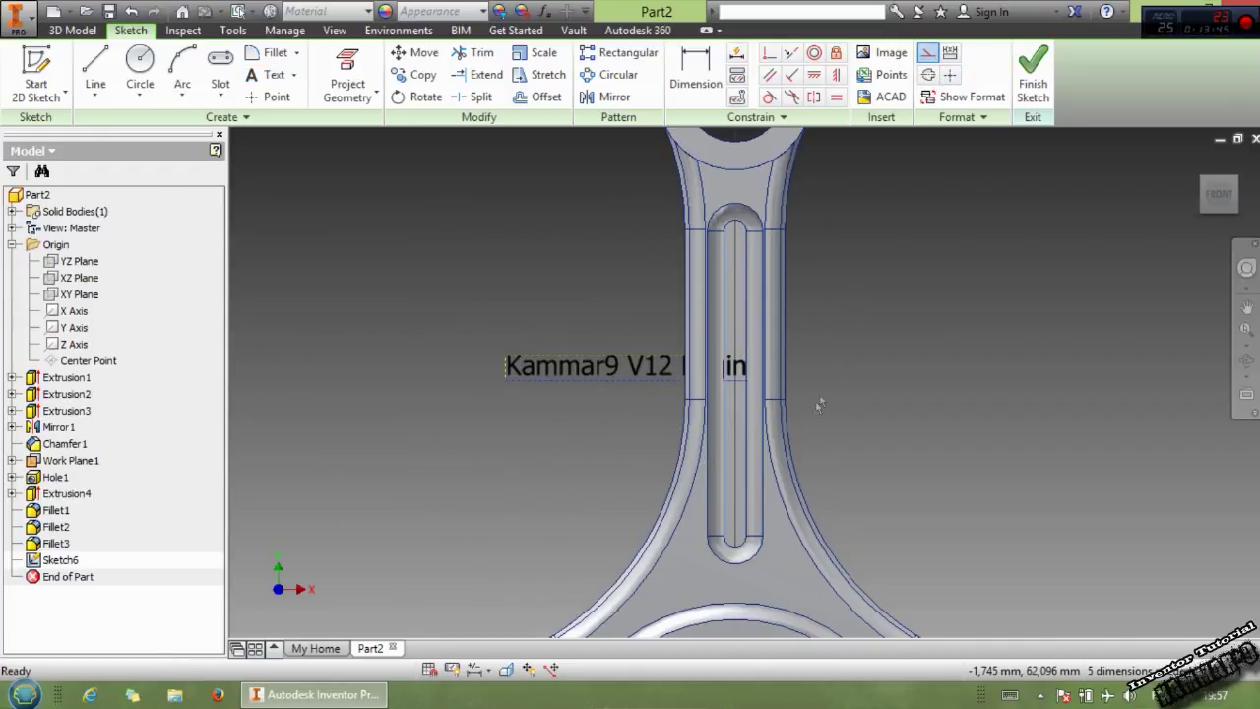
Step: Try to turn the "Kammar9 V12 Engine" text upright by applying a Vertical constraint to its box's corner points
{"action": "left_click", "coordinate": [836, 76]}
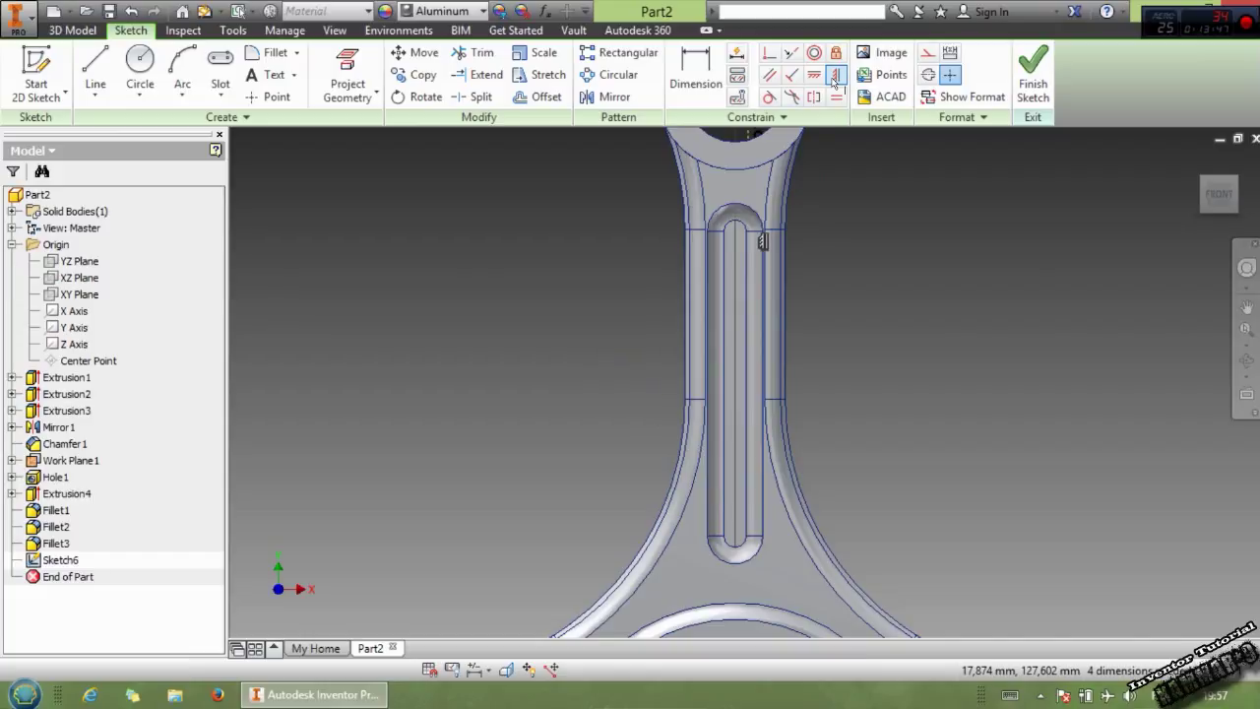
{"action": "scroll", "coordinate": [799, 284], "scroll_direction": "down", "scroll_amount": 3}
{"action": "middle_click_drag", "start_coordinate": [798, 285], "coordinate": [755, 346]}
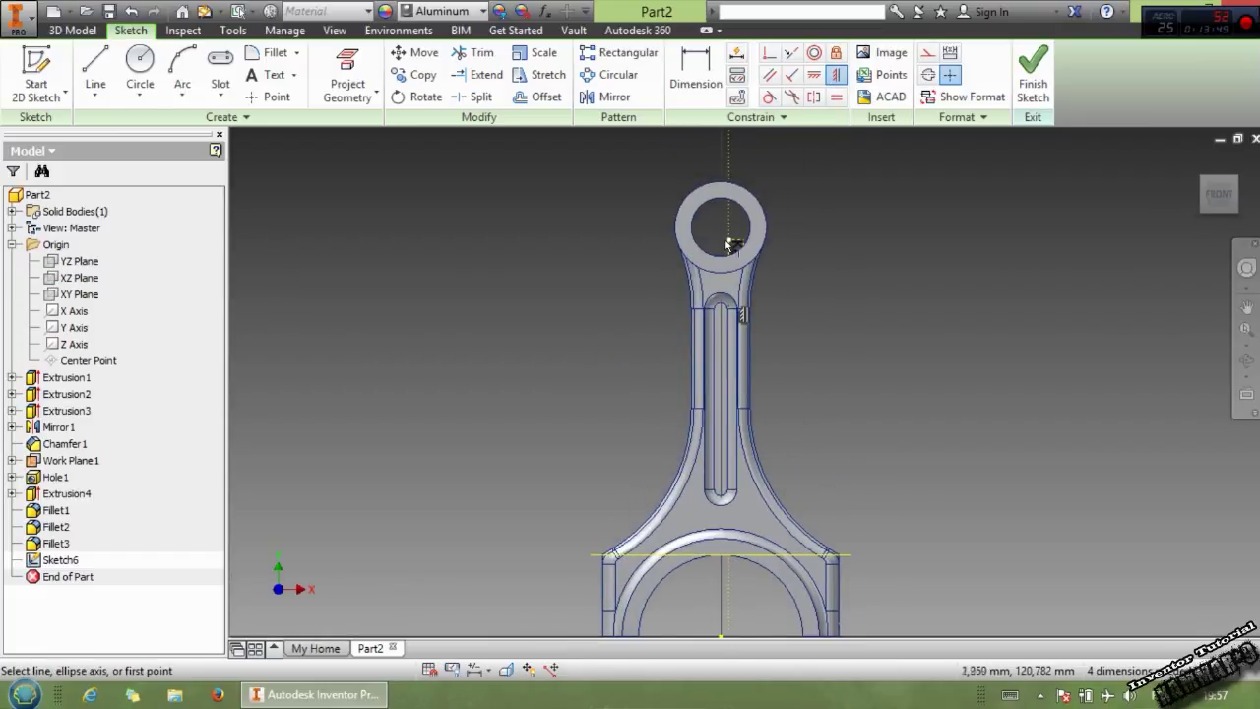
{"action": "left_click", "coordinate": [730, 244]}
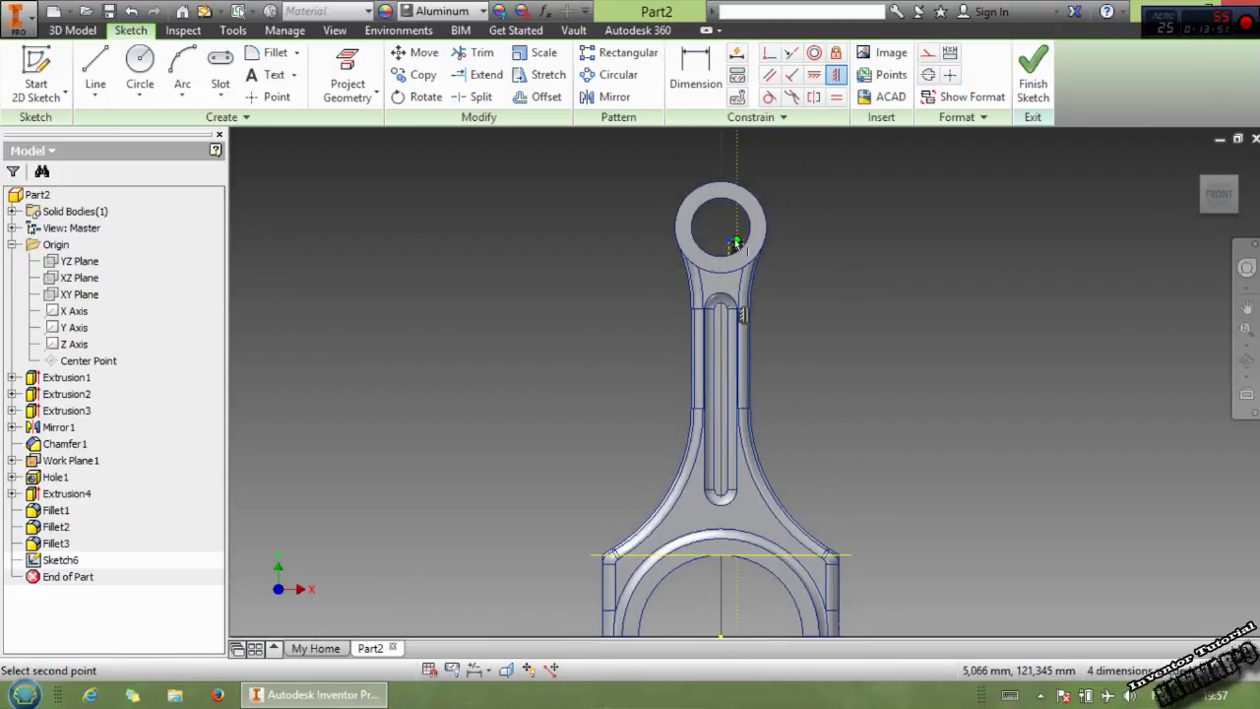
{"action": "left_click", "coordinate": [733, 243]}
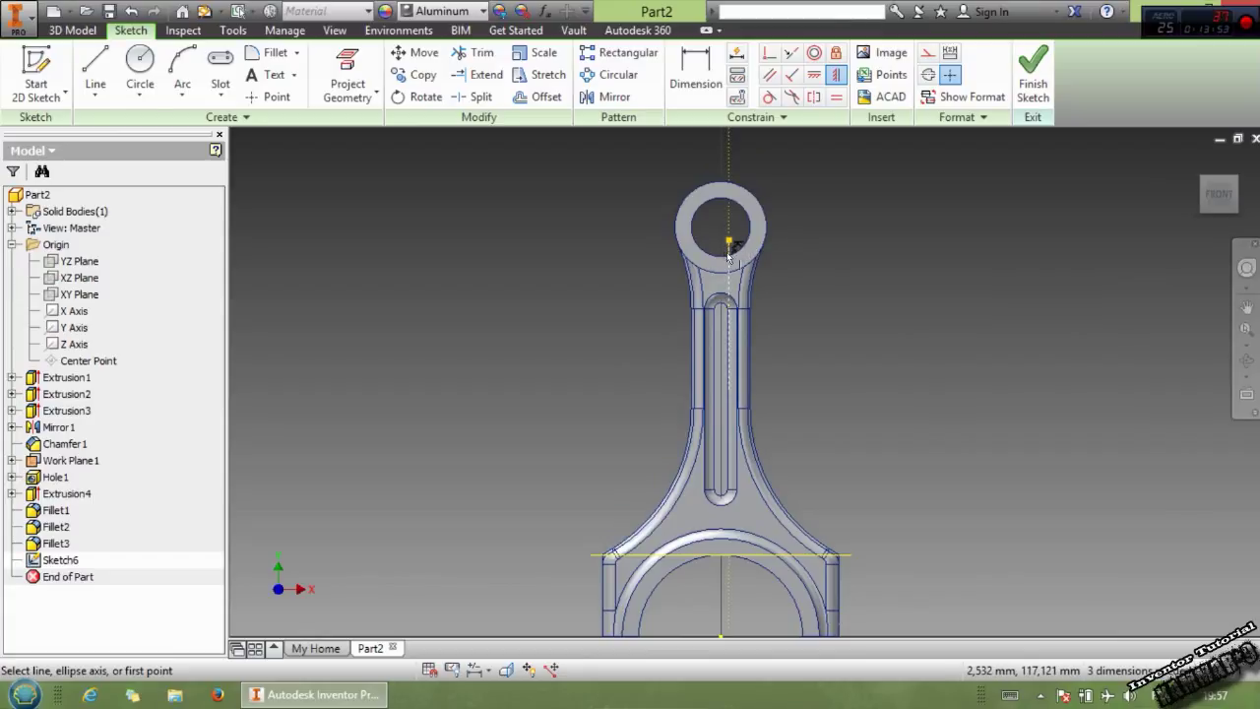
{"action": "scroll", "coordinate": [730, 255], "scroll_direction": "down", "scroll_amount": 5}
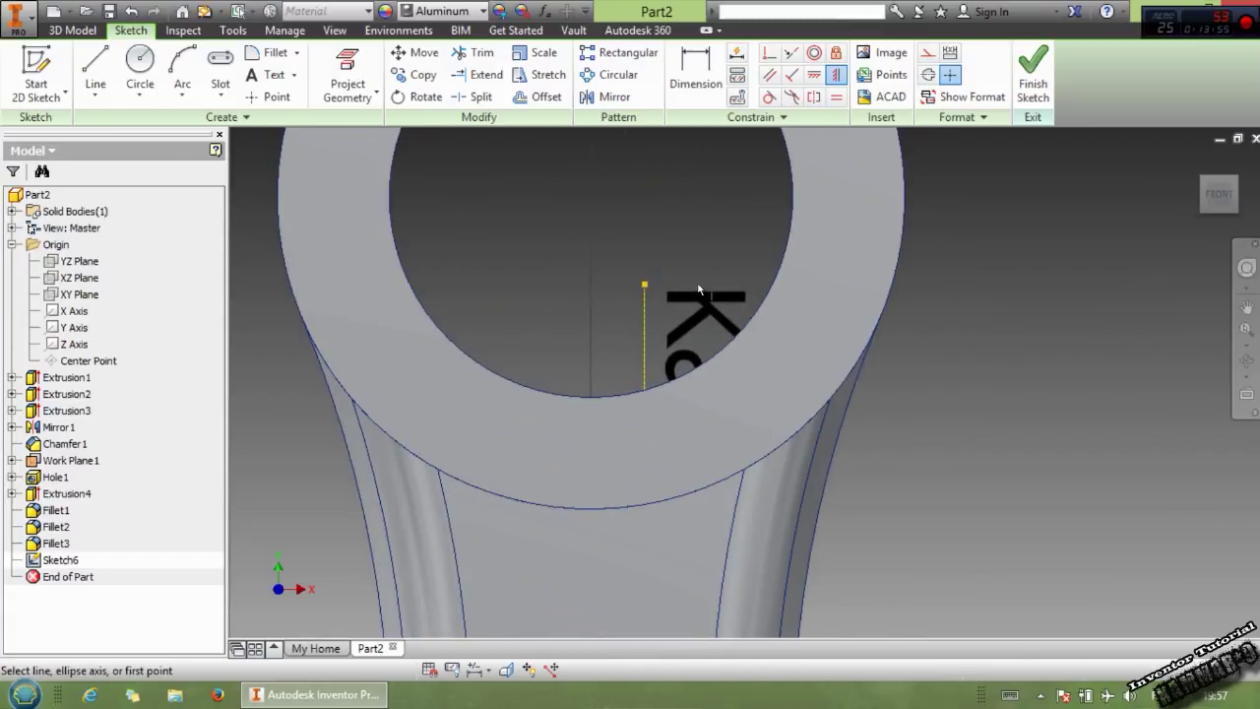
{"action": "left_click", "coordinate": [645, 287]}
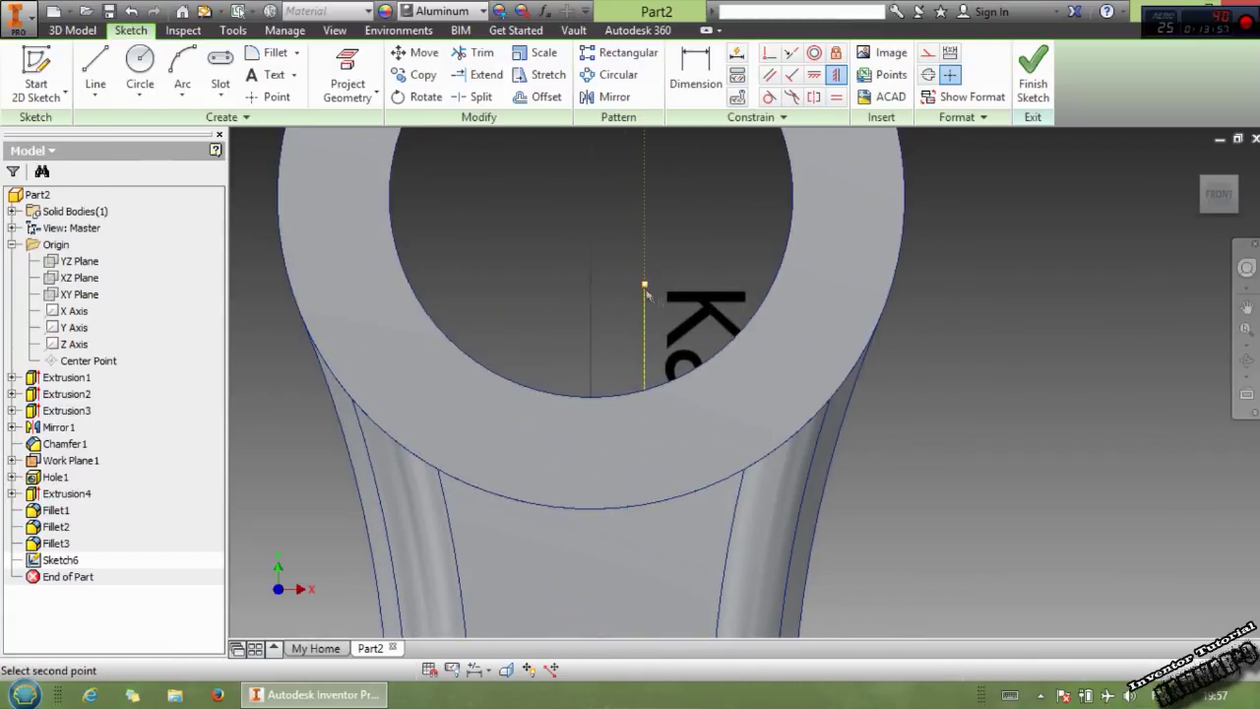
{"action": "left_click", "coordinate": [692, 311]}
{"action": "scroll", "coordinate": [697, 335], "scroll_direction": "up", "scroll_amount": 5}
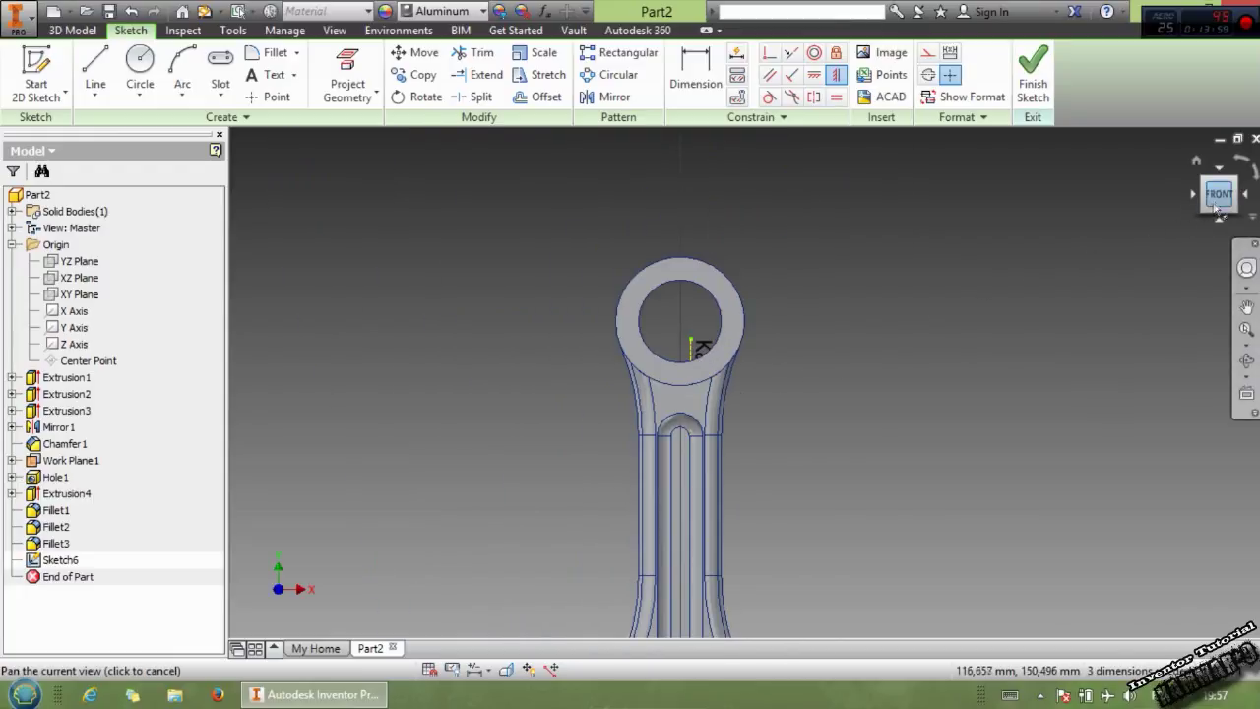
Step: Switch the model's visual style to Wireframe so the whole text shows, and return to the front view
{"action": "left_click", "coordinate": [1243, 196]}
{"action": "left_click", "coordinate": [1240, 197]}
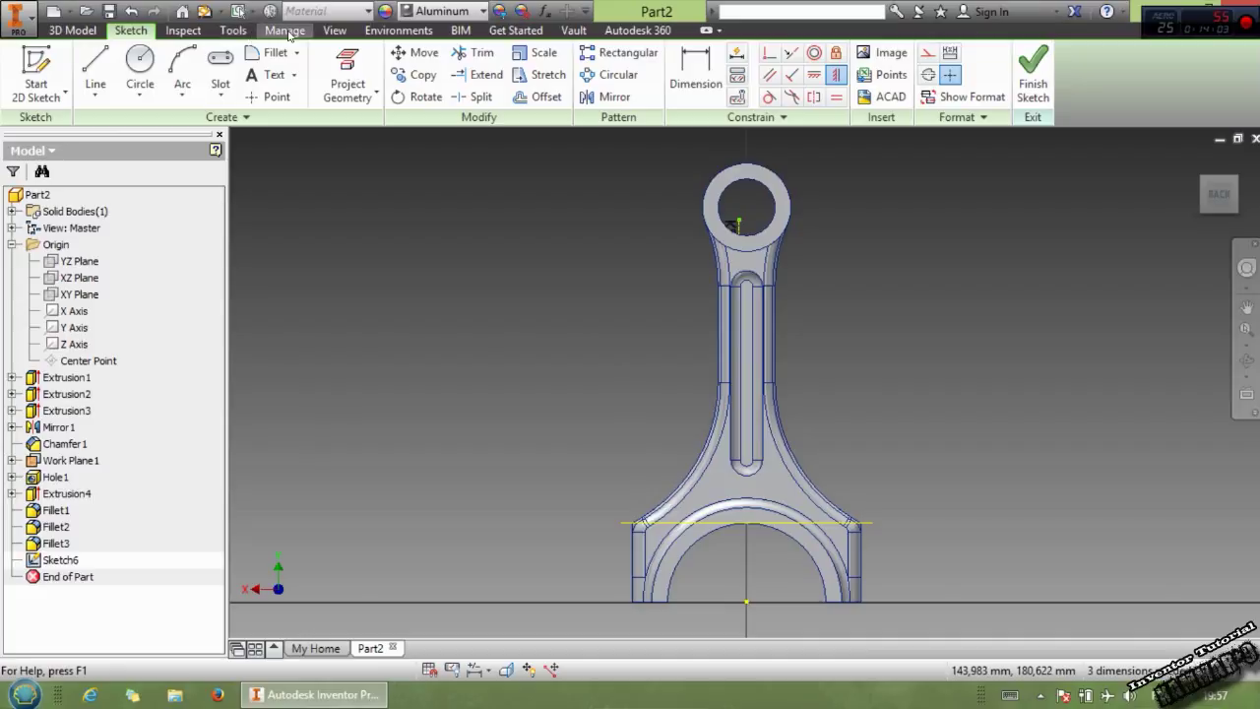
{"action": "left_click", "coordinate": [334, 30]}
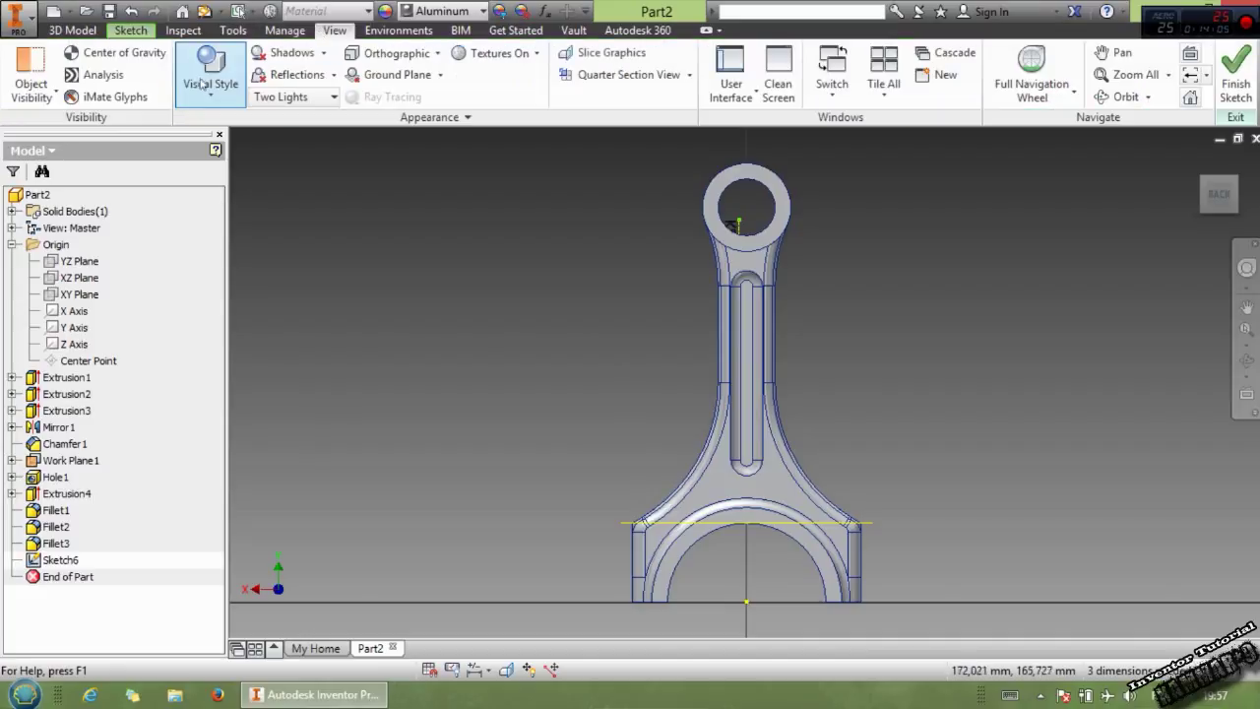
{"action": "left_click", "coordinate": [210, 90]}
{"action": "left_click", "coordinate": [148, 275]}
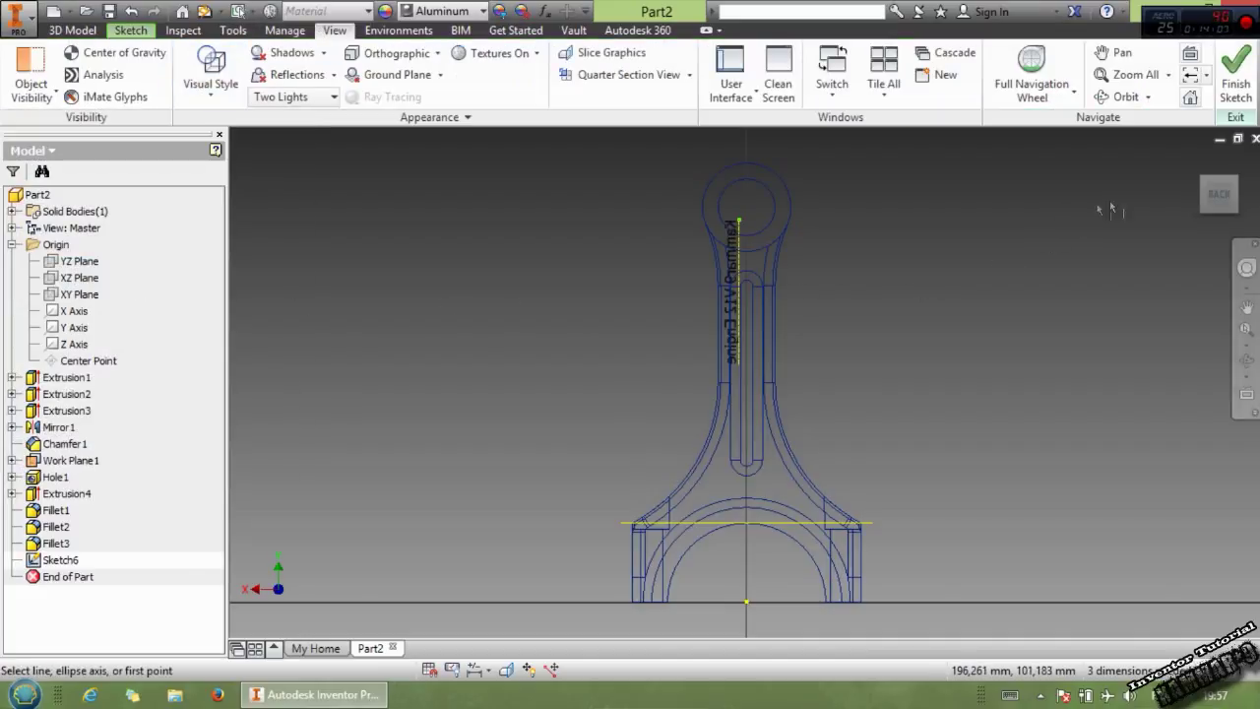
{"action": "left_click", "coordinate": [1181, 195]}
{"action": "left_click", "coordinate": [1180, 195]}
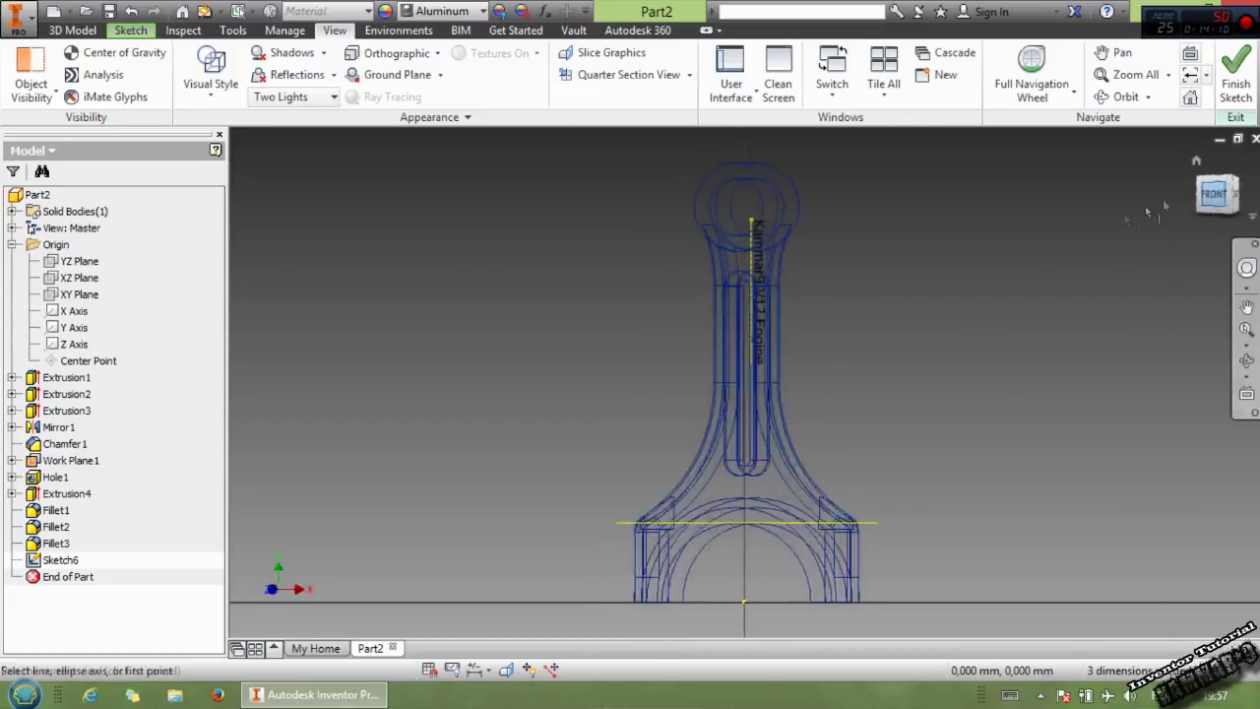
Step: Undo the Vertical constraint on the text box
{"action": "left_click", "coordinate": [754, 221]}
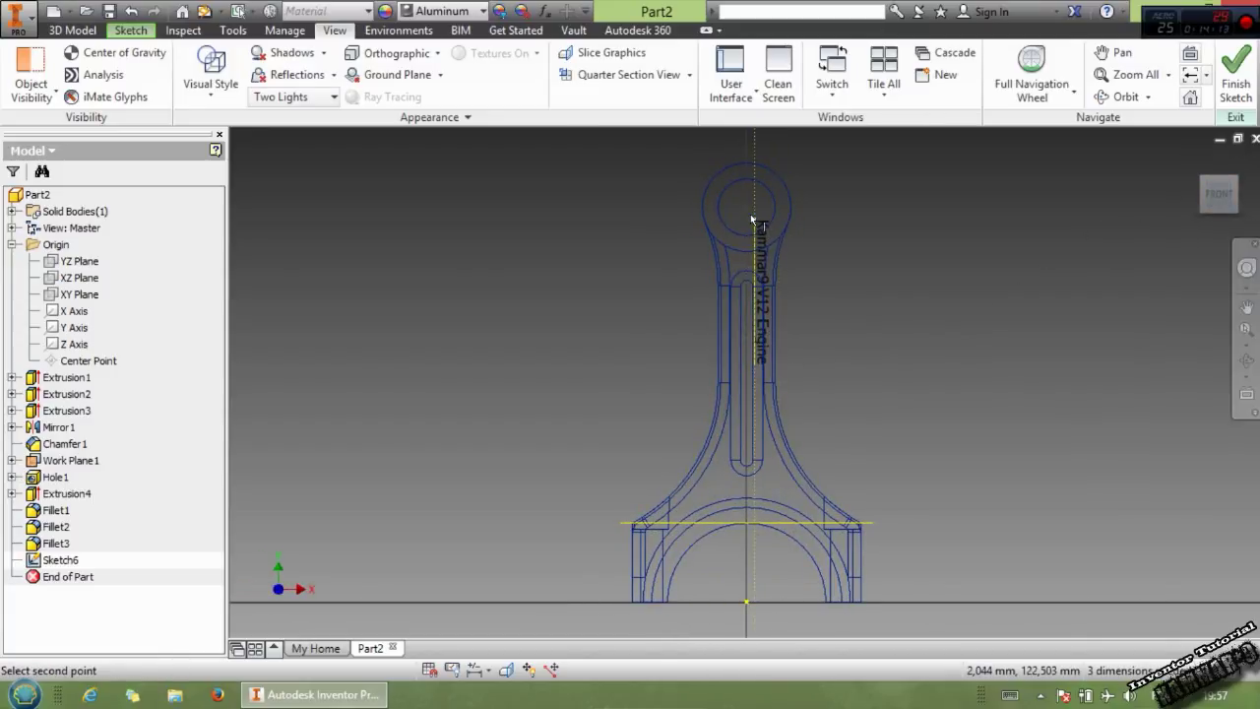
{"action": "left_click", "coordinate": [754, 218]}
{"action": "key", "text": "Escape"}
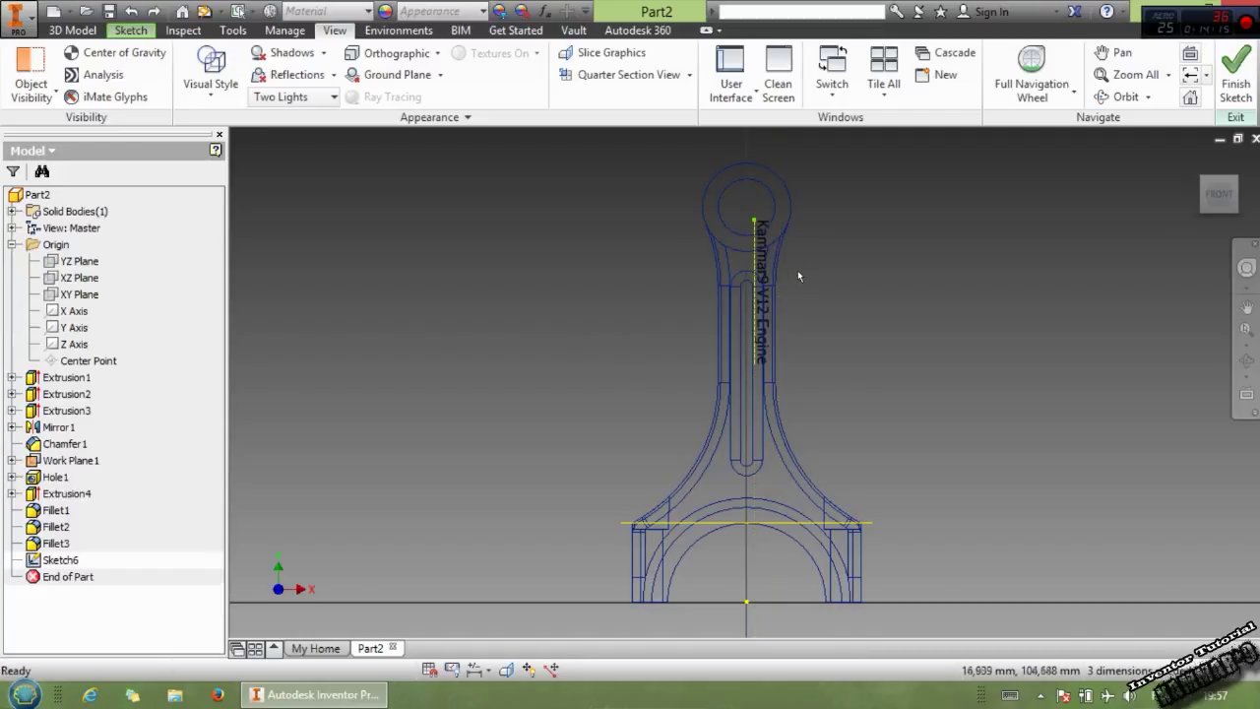
{"action": "key", "text": "ctrl+z"}
{"action": "key", "text": "ctrl+z"}
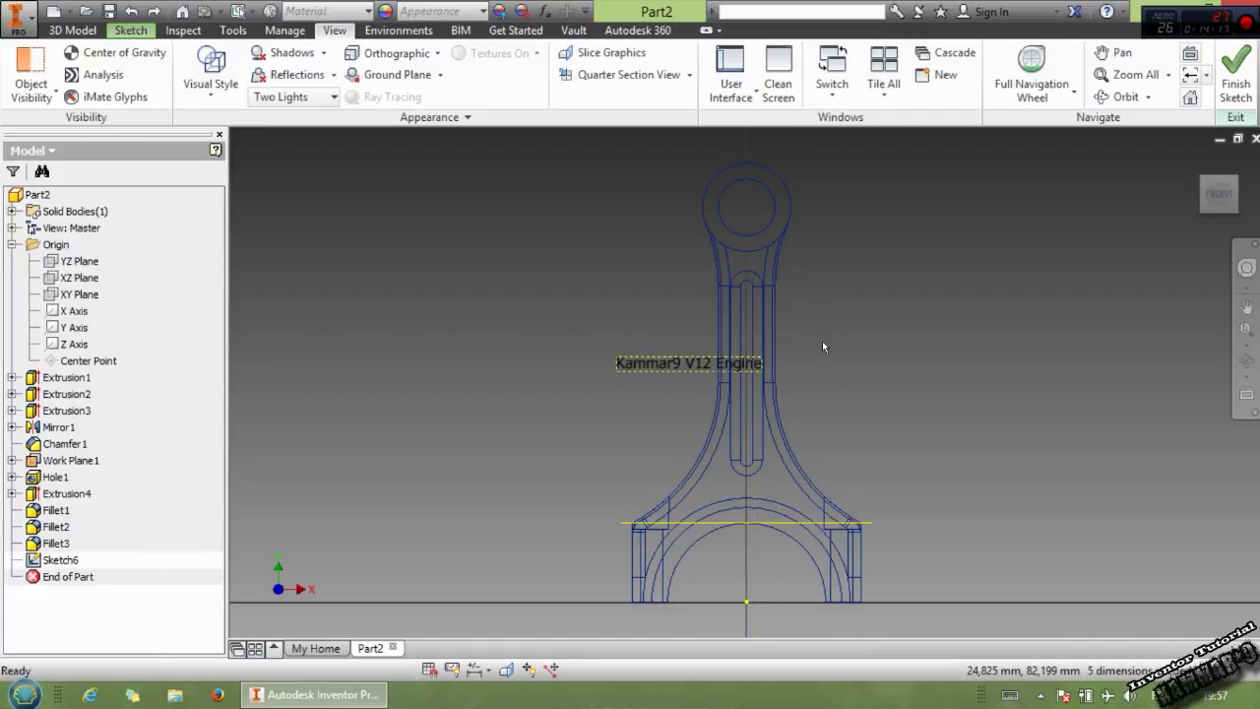
Step: Enlarge the text box's height and make its upper edge collinear with the slot's right-hand long edge
{"action": "mouse_move", "coordinate": [668, 368]}
{"action": "left_mouse_down"}
{"action": "mouse_move", "coordinate": [569, 397]}
{"action": "mouse_move", "coordinate": [688, 394]}
{"action": "left_mouse_up"}
{"action": "left_click", "coordinate": [729, 430]}
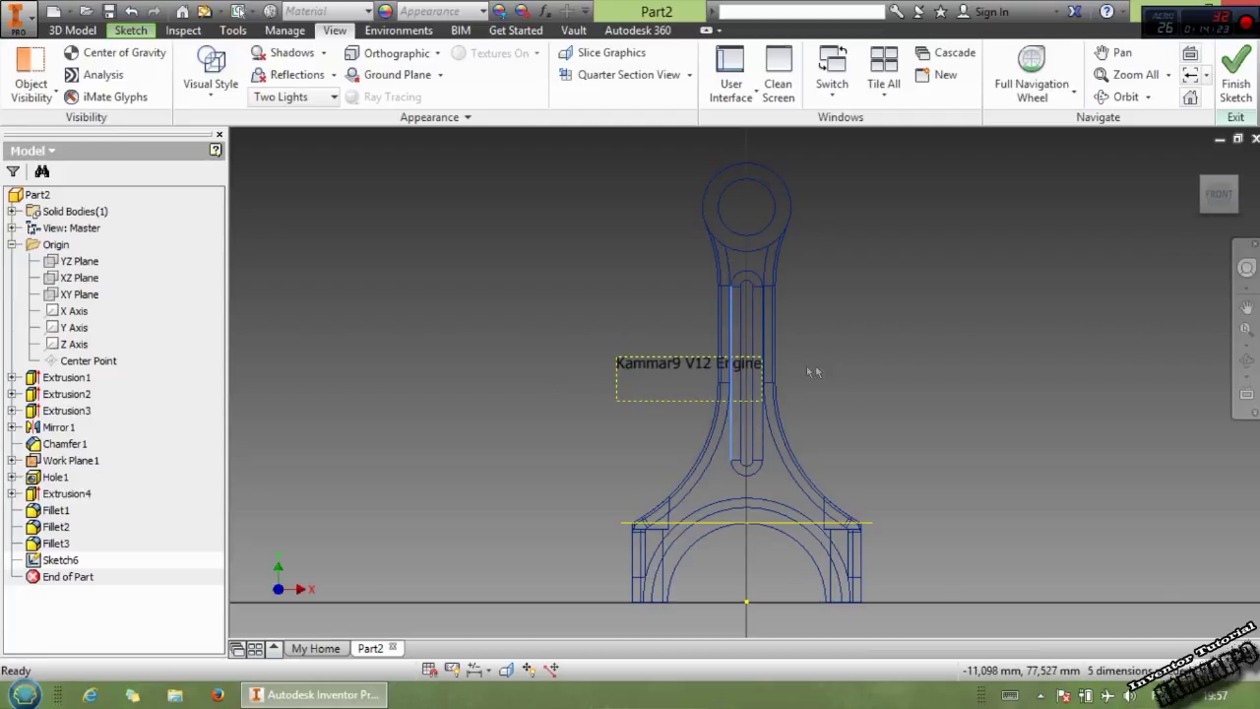
{"action": "left_click", "coordinate": [760, 339]}
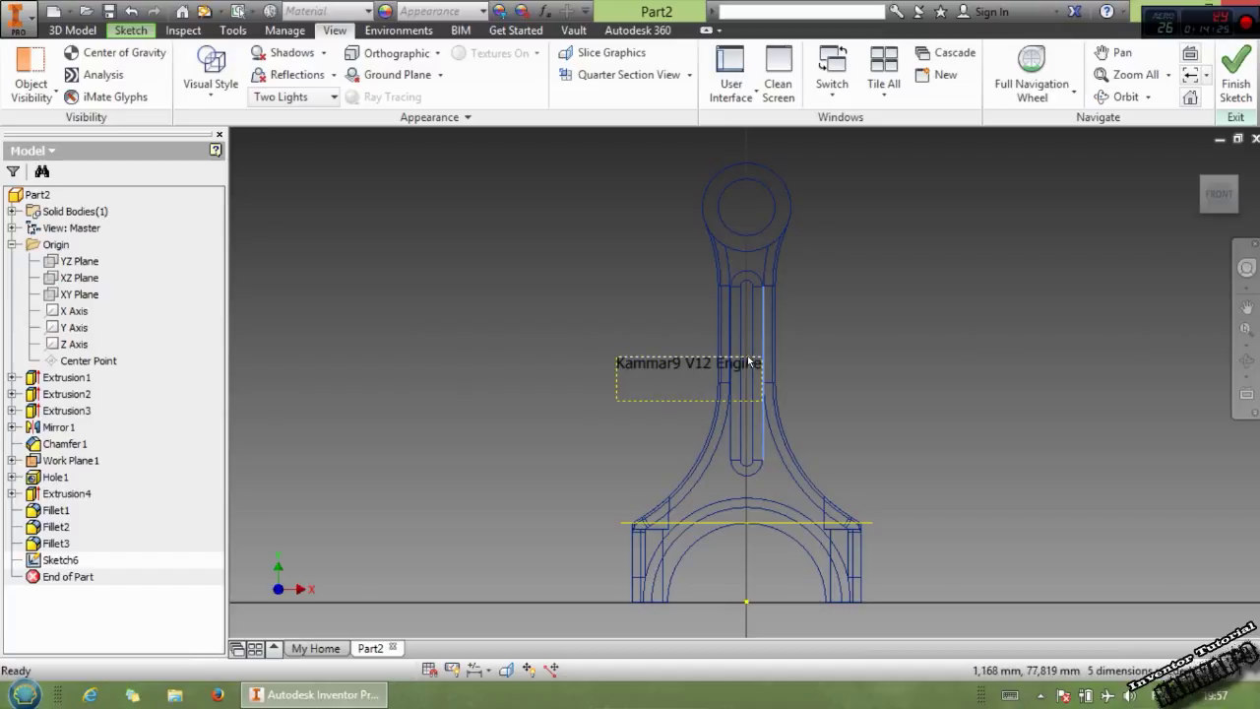
{"action": "left_click", "coordinate": [72, 30]}
{"action": "left_click", "coordinate": [131, 29]}
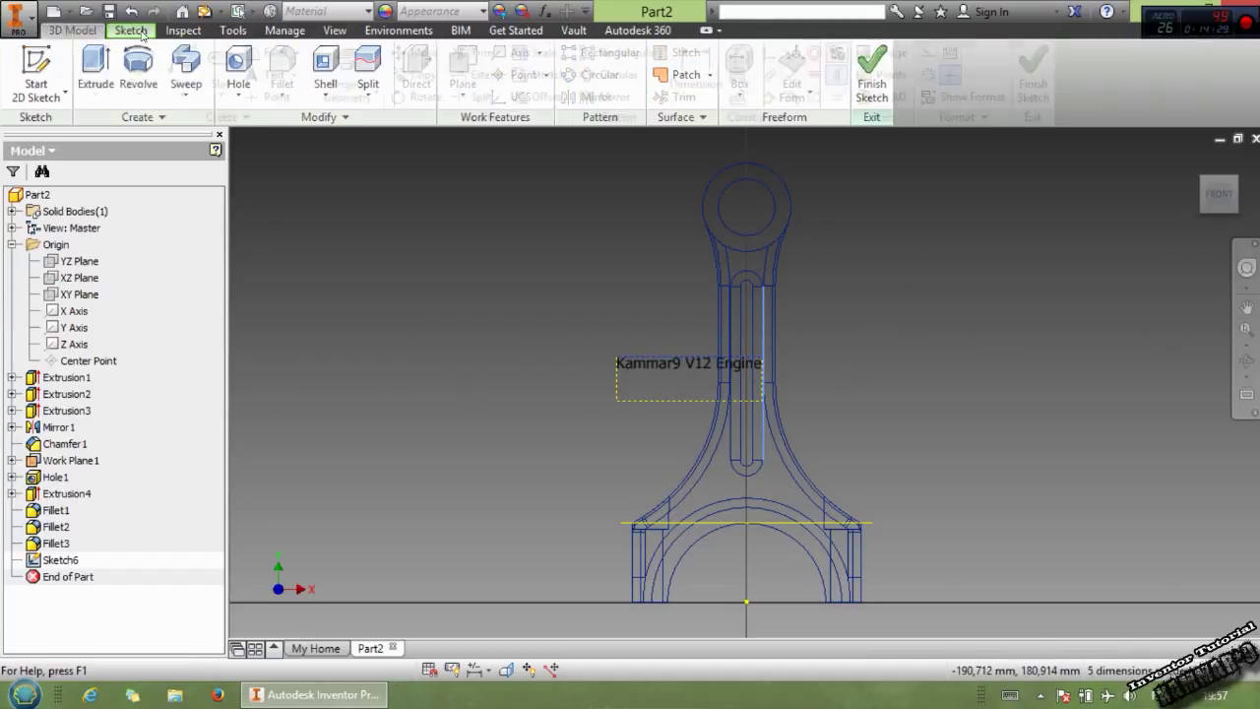
{"action": "left_click", "coordinate": [788, 55]}
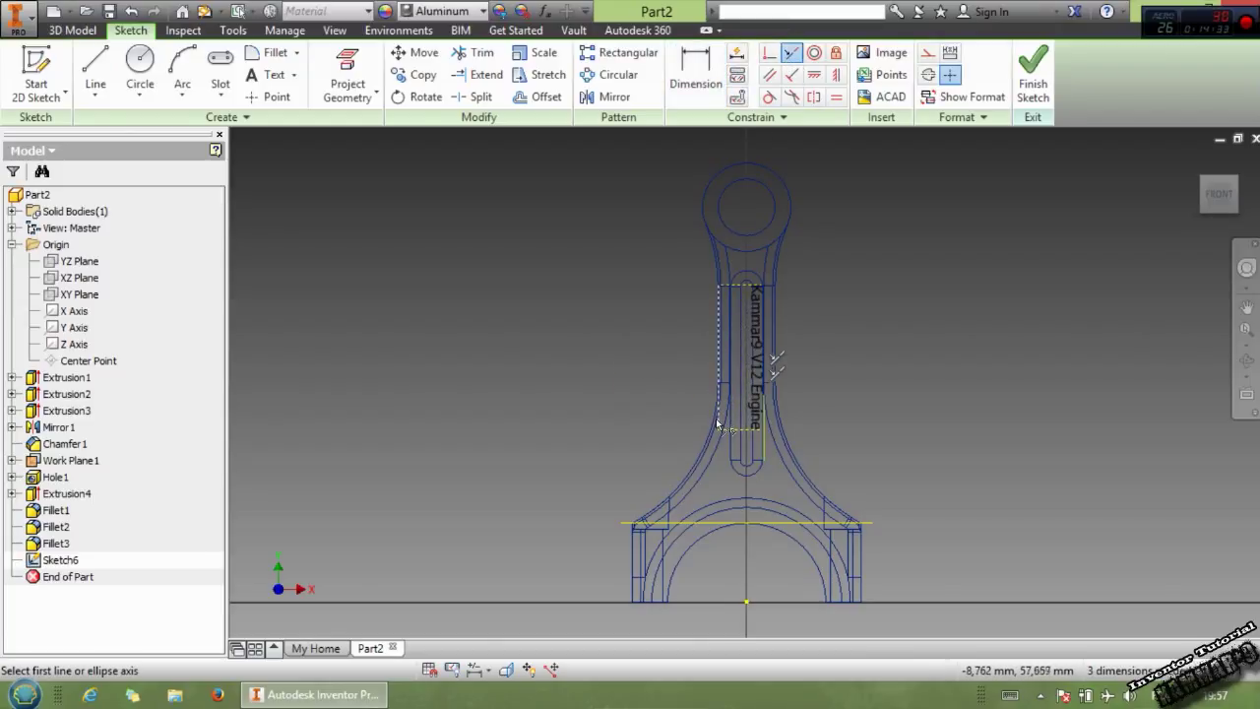
{"action": "key", "text": "Escape"}
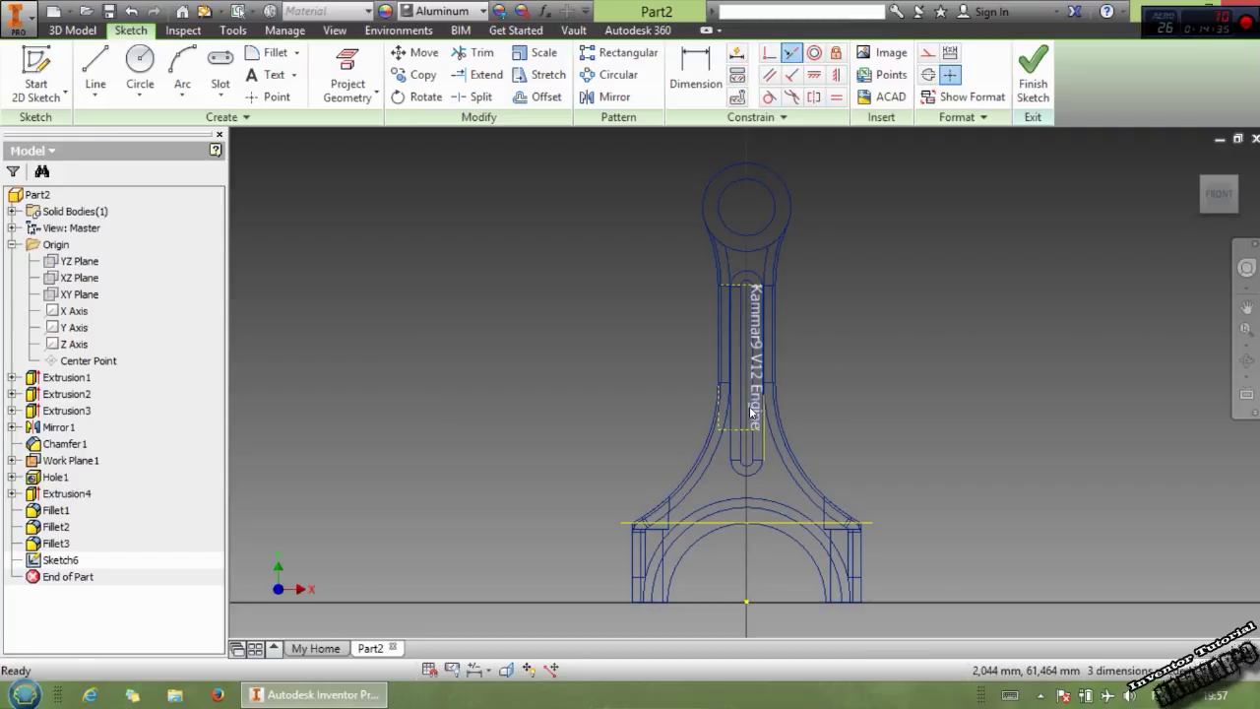
Step: Insert a blank line before "Kammar9 V12 Engine" and lengthen the text box slightly along the slot
{"action": "double_click", "coordinate": [756, 404]}
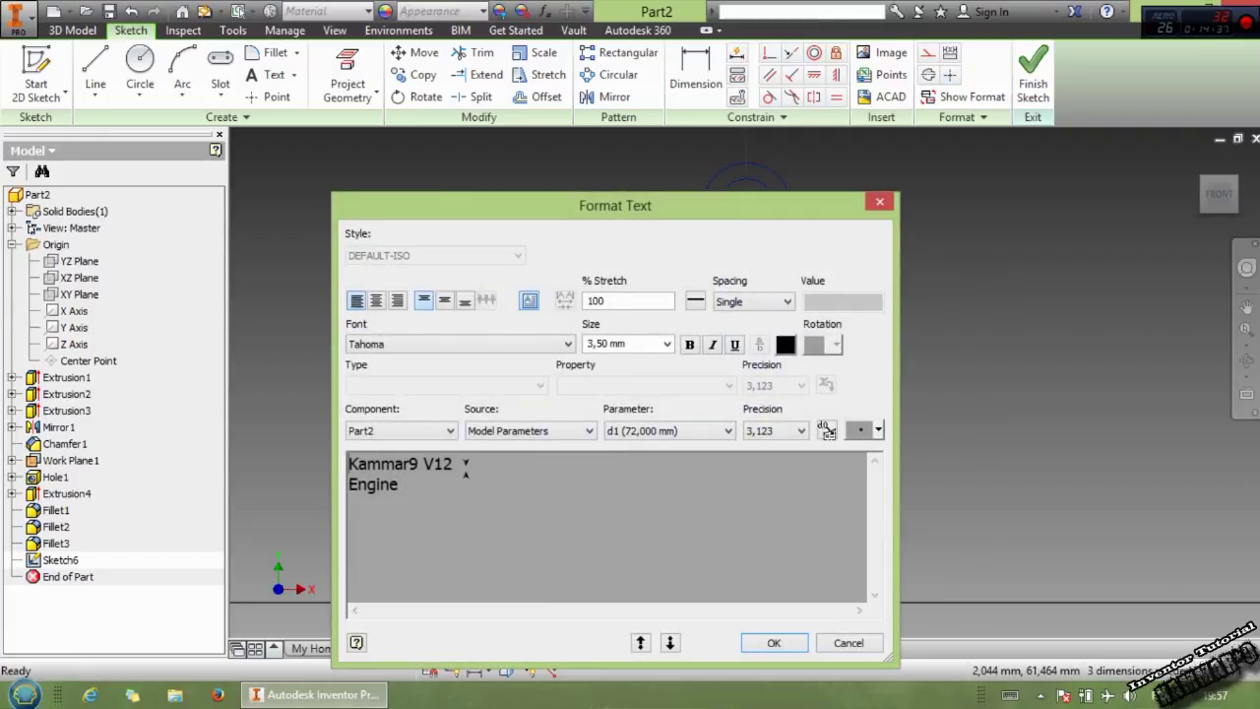
{"action": "key", "text": "Return"}
{"action": "left_click", "coordinate": [763, 640]}
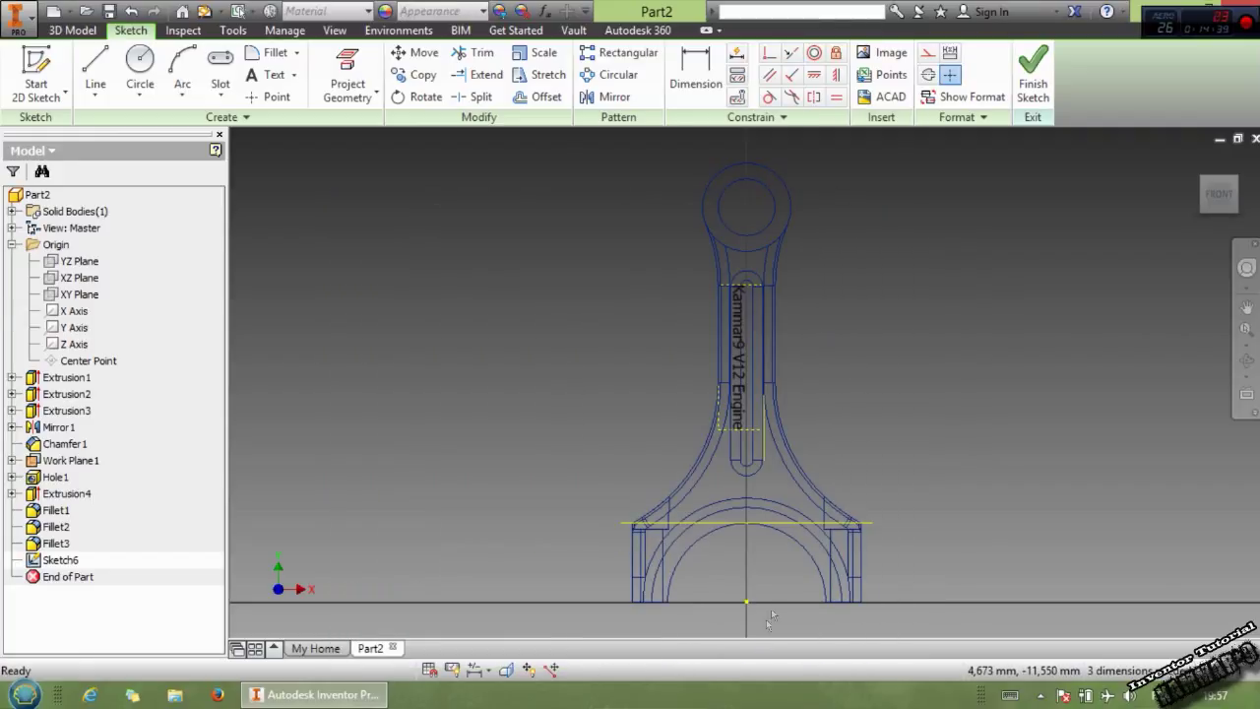
{"action": "left_click", "coordinate": [733, 425]}
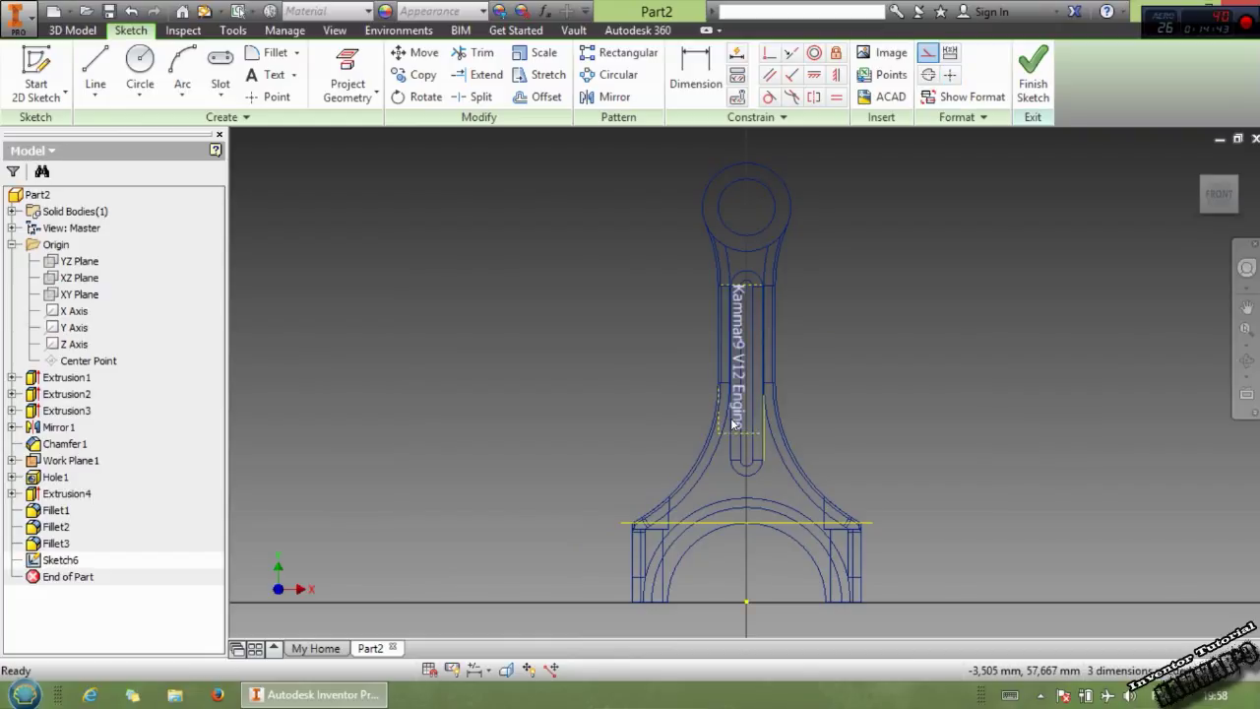
{"action": "left_click_drag", "start_coordinate": [724, 401], "coordinate": [736, 406]}
Step: Reduce the font size of the whole "Kammar9 V12 Engine" text
{"action": "double_click", "coordinate": [736, 405]}
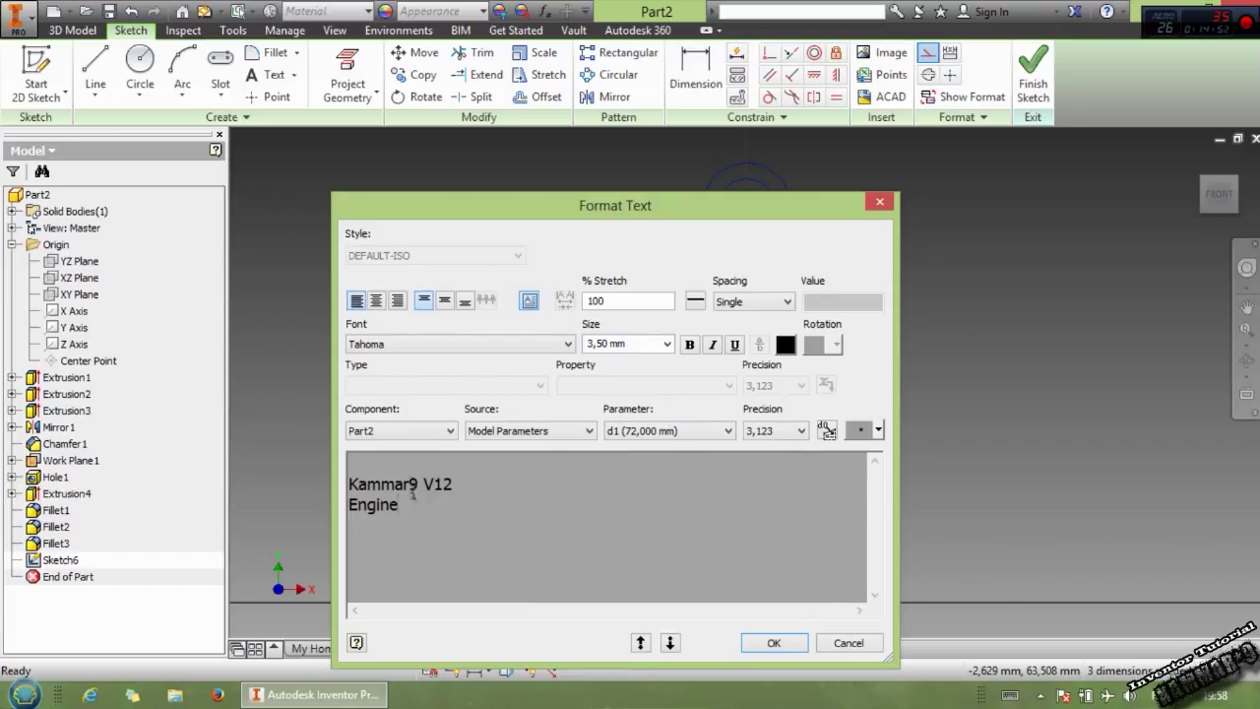
{"action": "key", "text": "ctrl+a"}
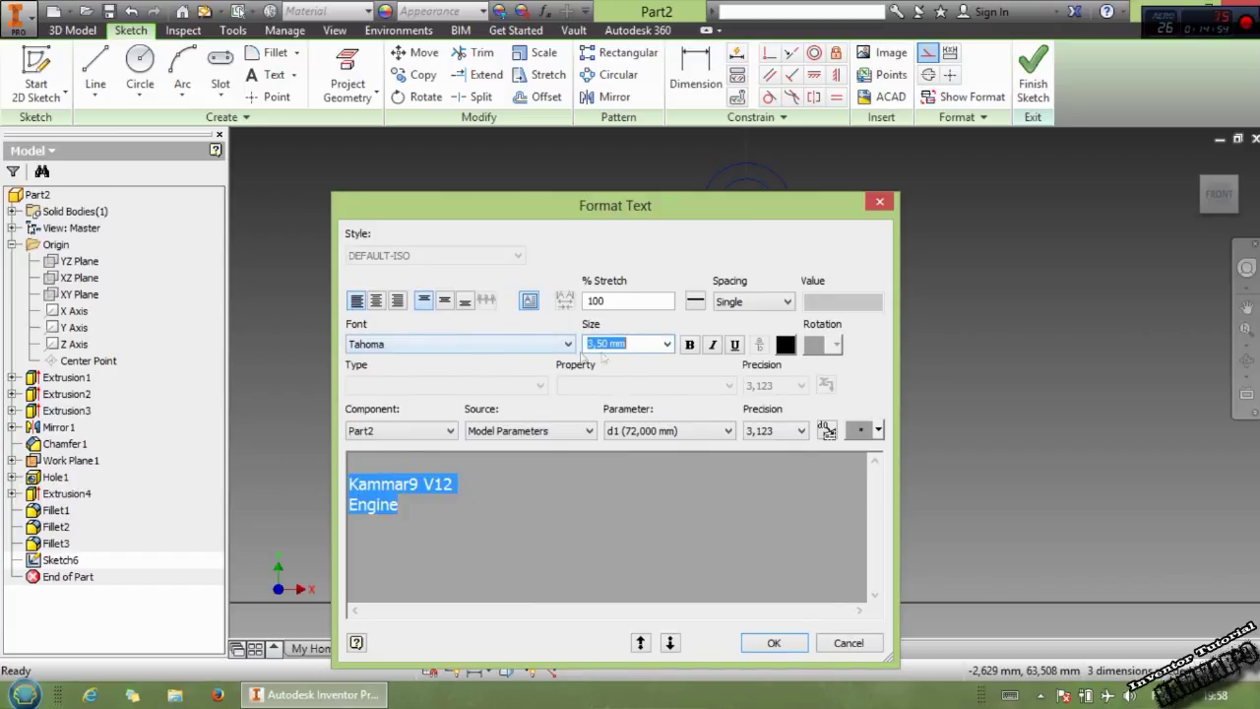
{"action": "left_click", "coordinate": [771, 643]}
Step: Widen and reposition the text box to center the lettering across and along the slot, and finish the sketch
{"action": "scroll", "coordinate": [692, 377], "scroll_direction": "up", "scroll_amount": 5}
{"action": "left_click_drag", "start_coordinate": [643, 460], "coordinate": [655, 463]}
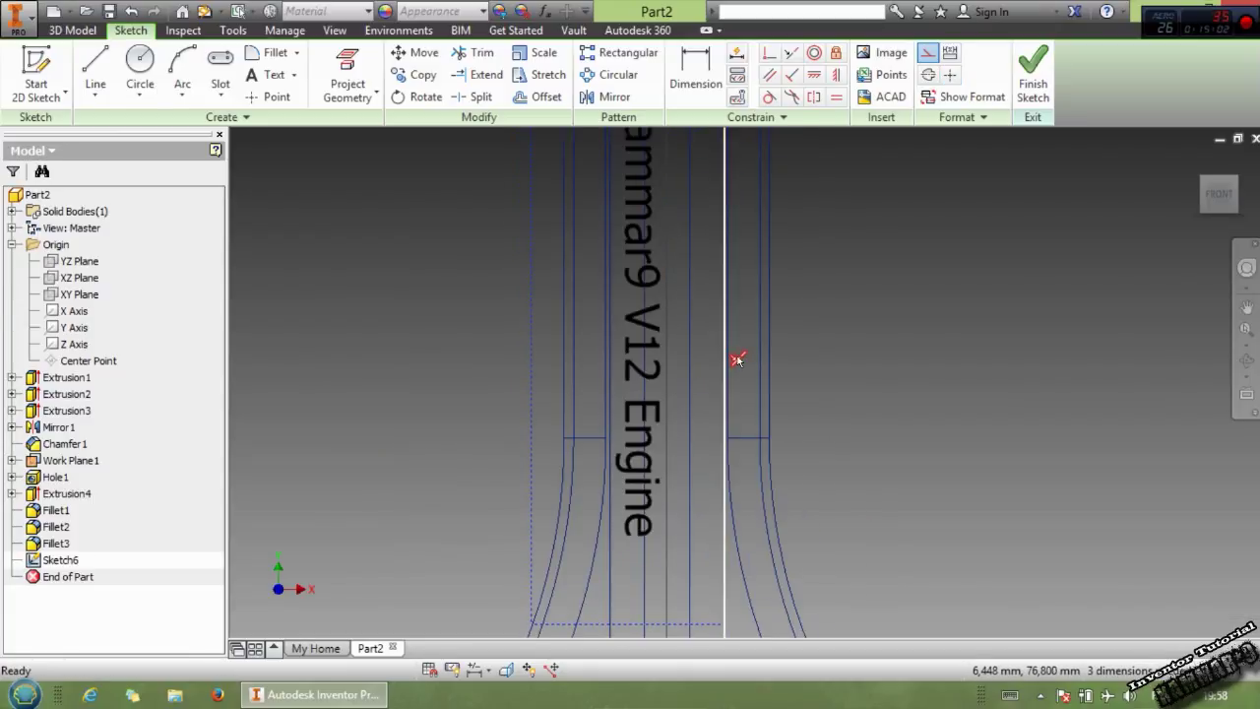
{"action": "left_click_drag", "start_coordinate": [722, 434], "coordinate": [751, 424]}
{"action": "scroll", "coordinate": [751, 424], "scroll_direction": "down", "scroll_amount": 5}
{"action": "middle_click_drag", "start_coordinate": [832, 433], "coordinate": [822, 433]}
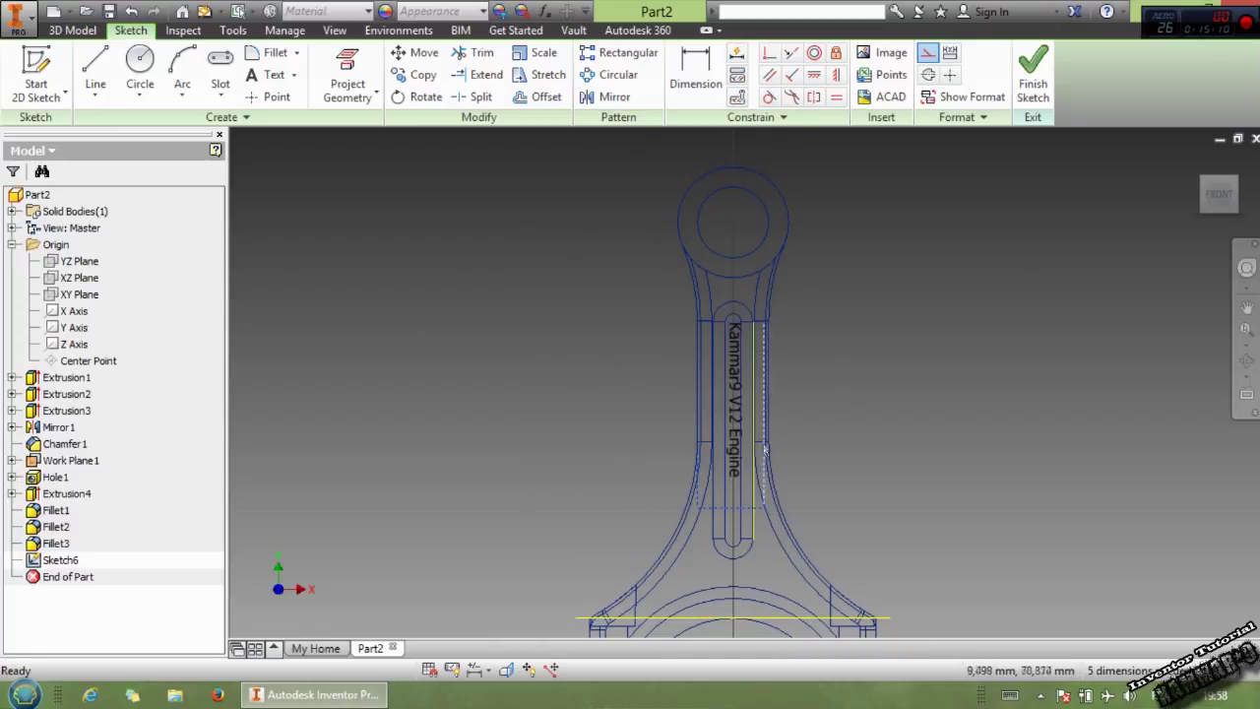
{"action": "left_click_drag", "start_coordinate": [762, 468], "coordinate": [758, 493]}
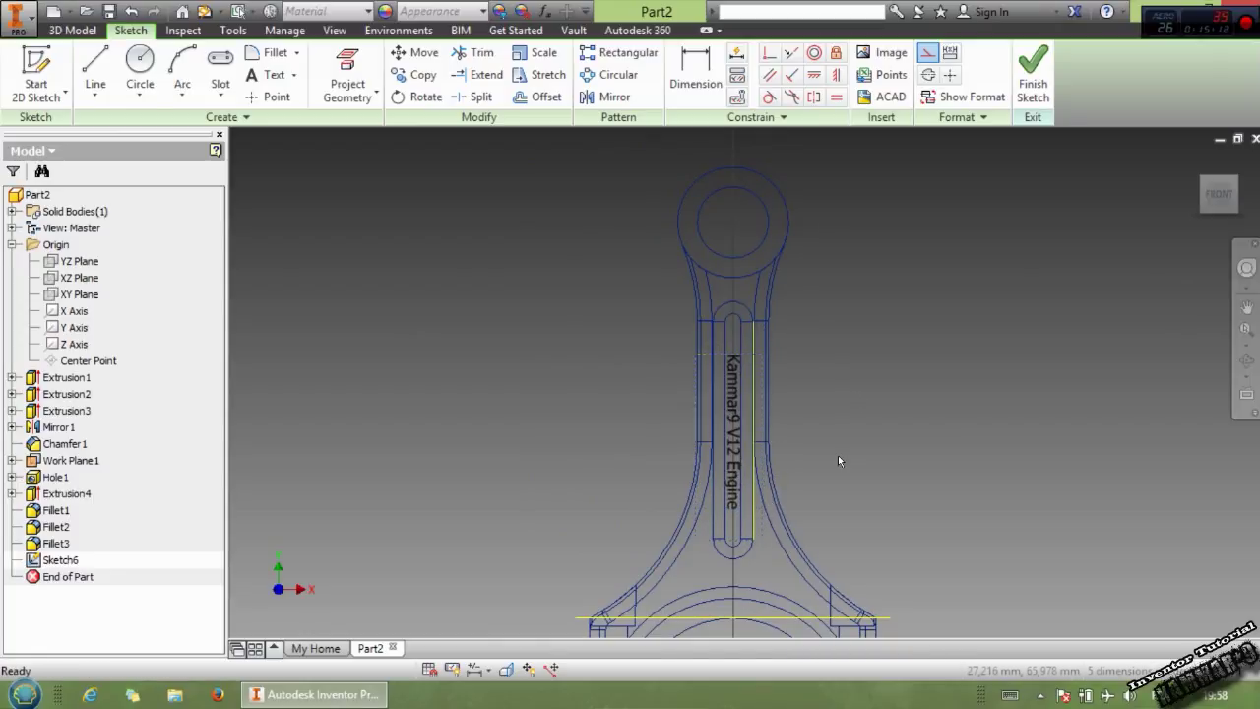
{"action": "left_click", "coordinate": [1028, 82]}
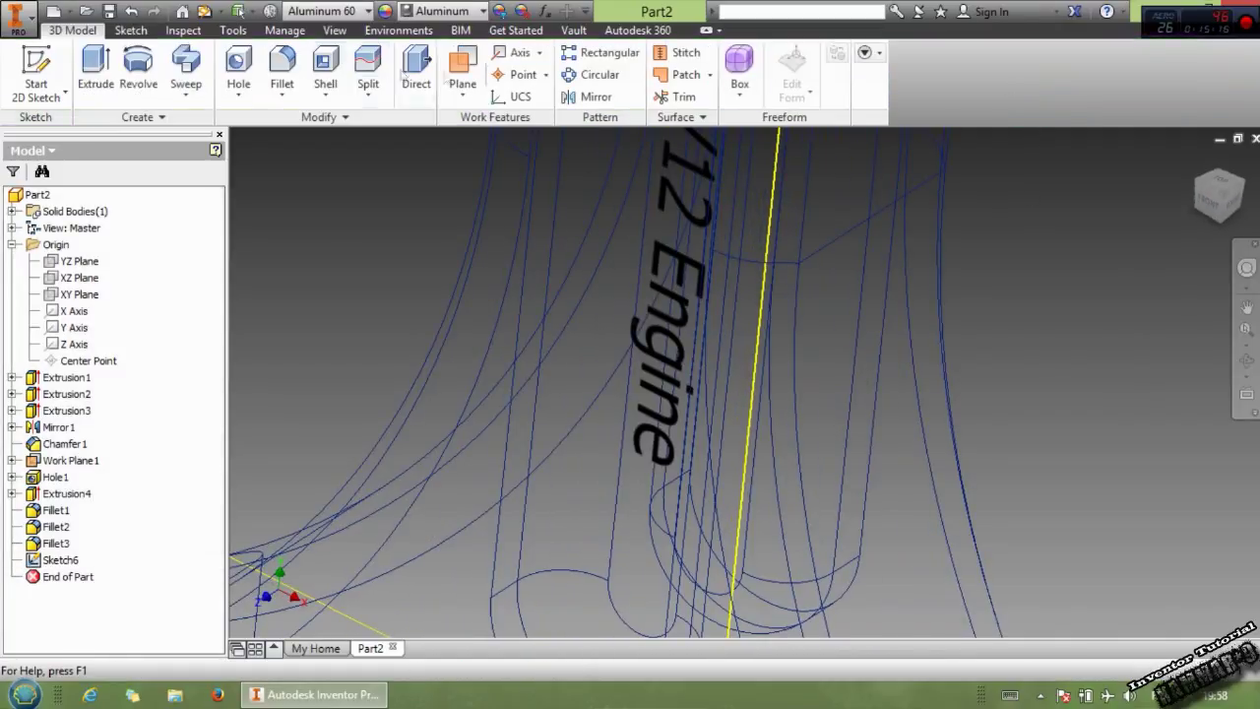
Step: Set the model's visual style back to Shaded with Edges
{"action": "left_click", "coordinate": [333, 31]}
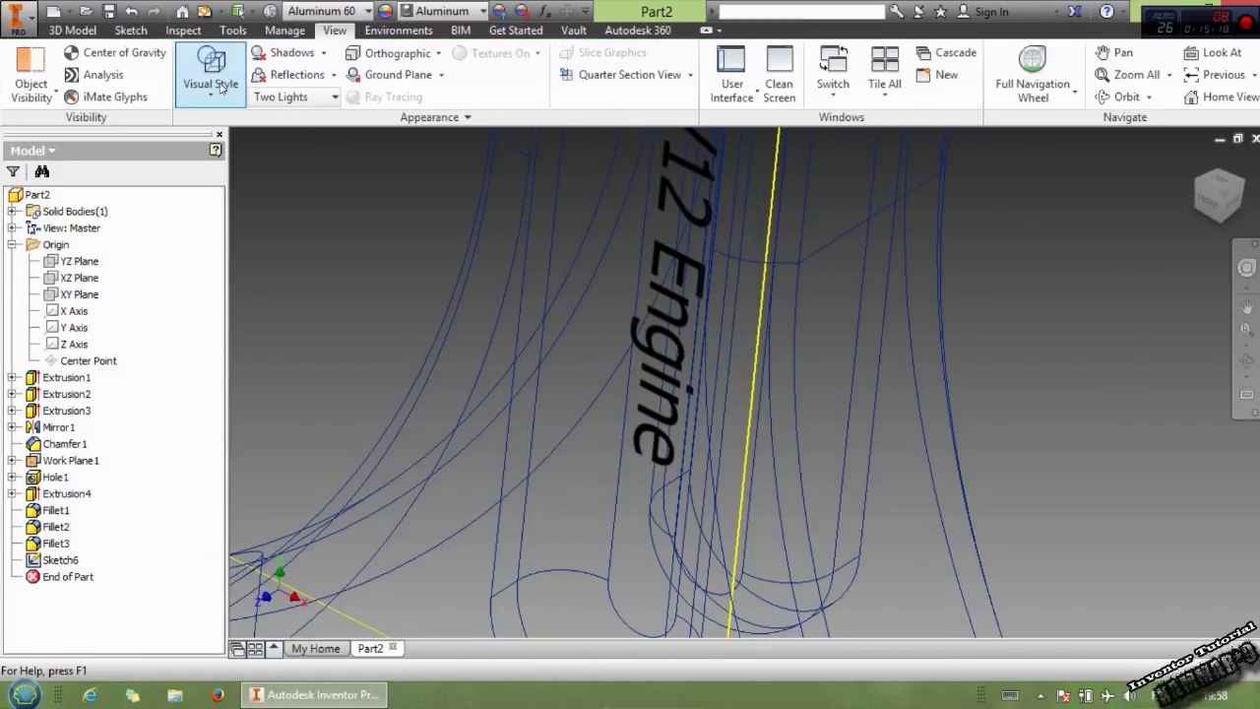
{"action": "left_click", "coordinate": [211, 79]}
{"action": "left_click", "coordinate": [114, 204]}
{"action": "scroll", "coordinate": [622, 441], "scroll_direction": "down", "scroll_amount": 4}
{"action": "middle_click_drag", "start_coordinate": [703, 431], "coordinate": [736, 431]}
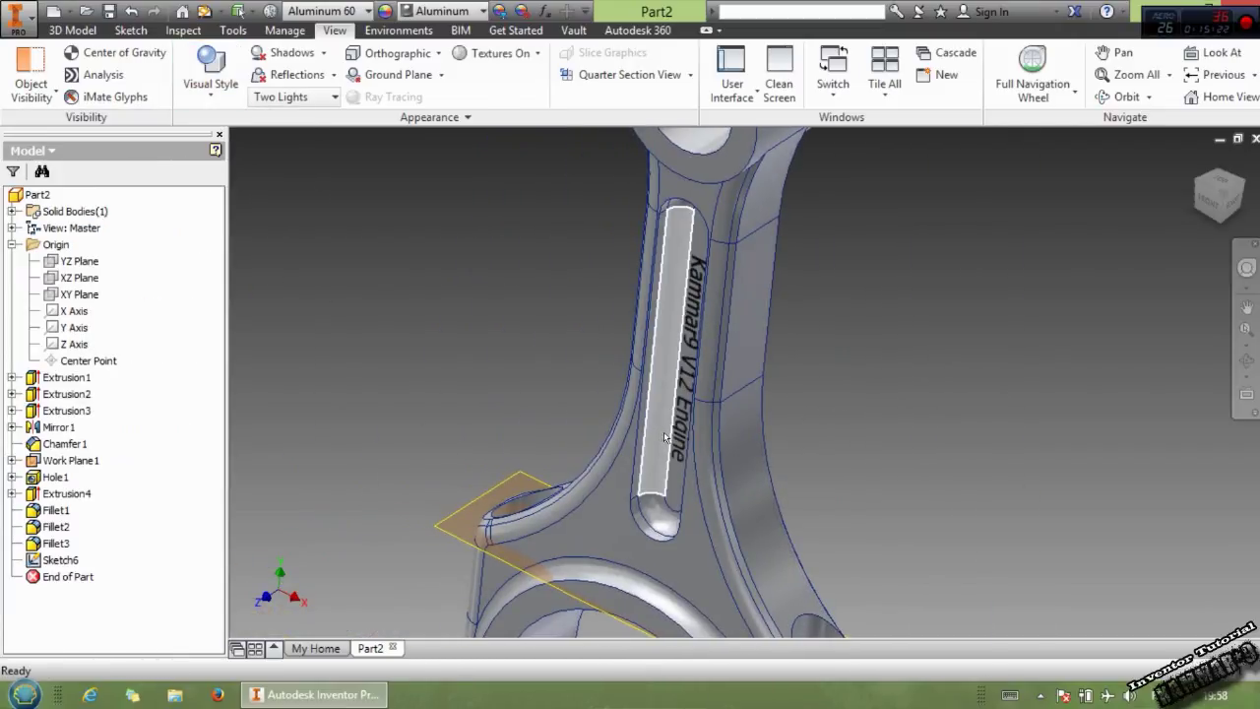
Step: Emboss the "Kammar9 V12 Engine" text raised from the shank slot's face with a depth of 0.3 mm
{"action": "left_click", "coordinate": [88, 31]}
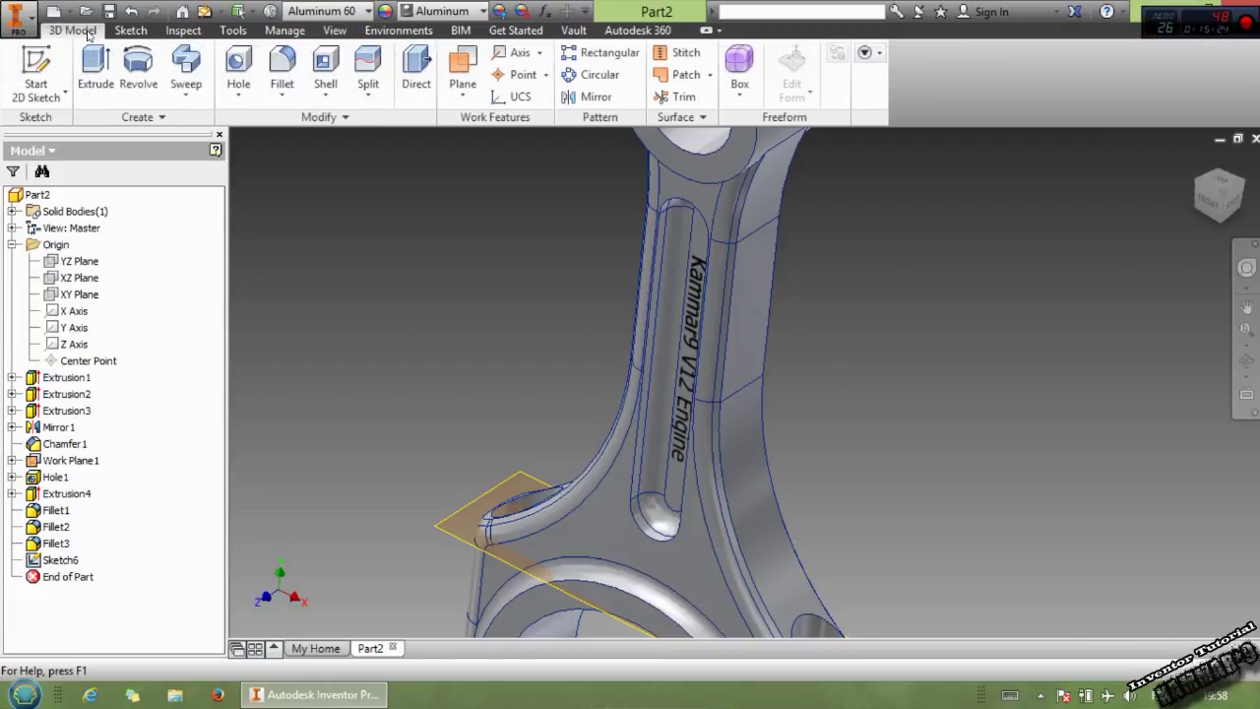
{"action": "left_click", "coordinate": [187, 93]}
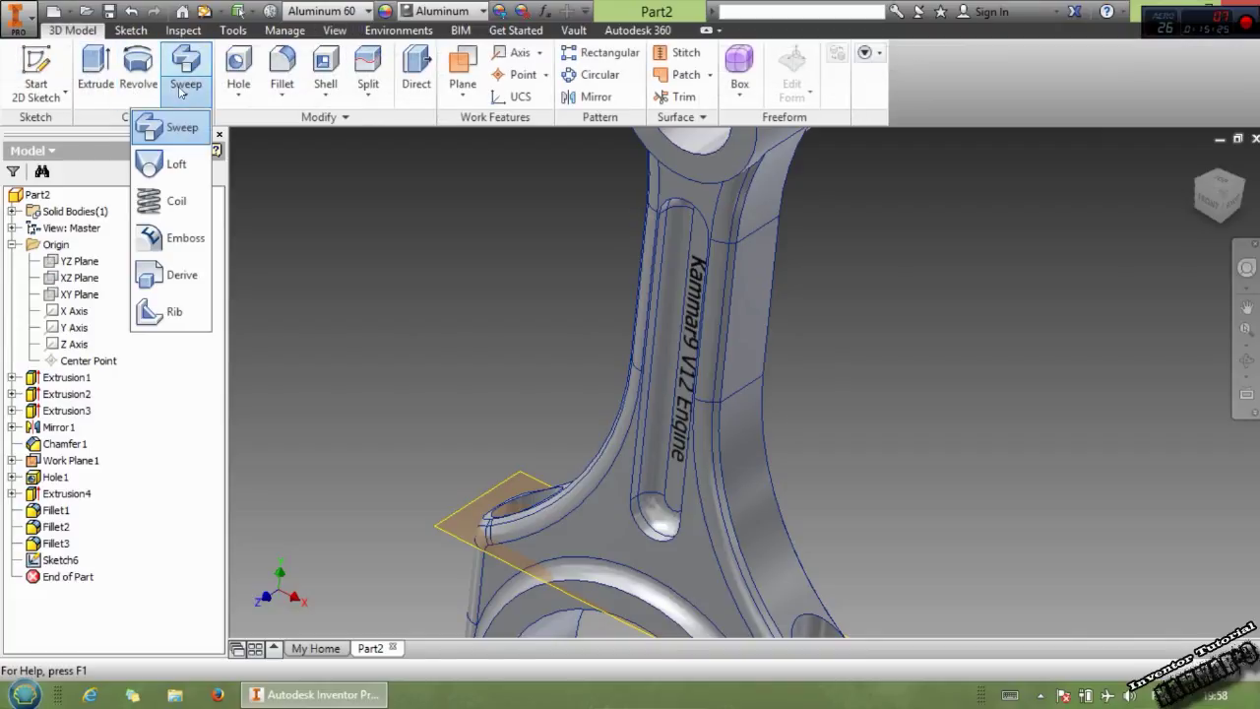
{"action": "left_click", "coordinate": [185, 246]}
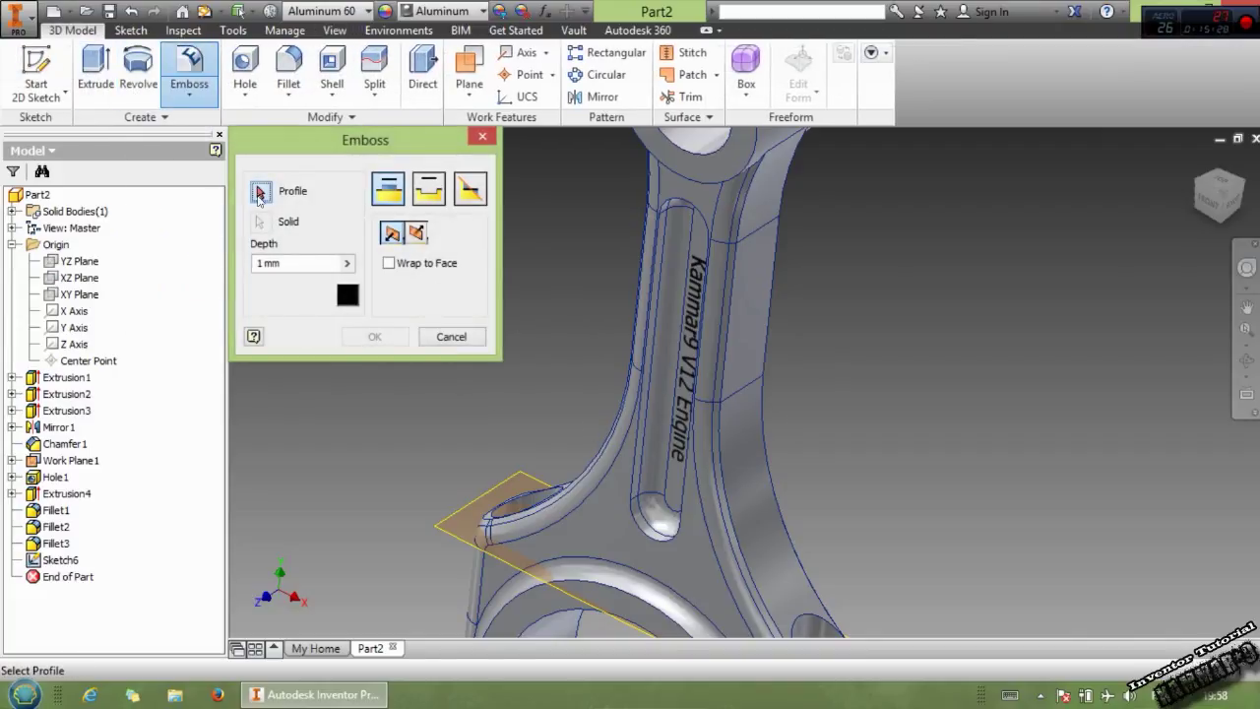
{"action": "left_click", "coordinate": [677, 425]}
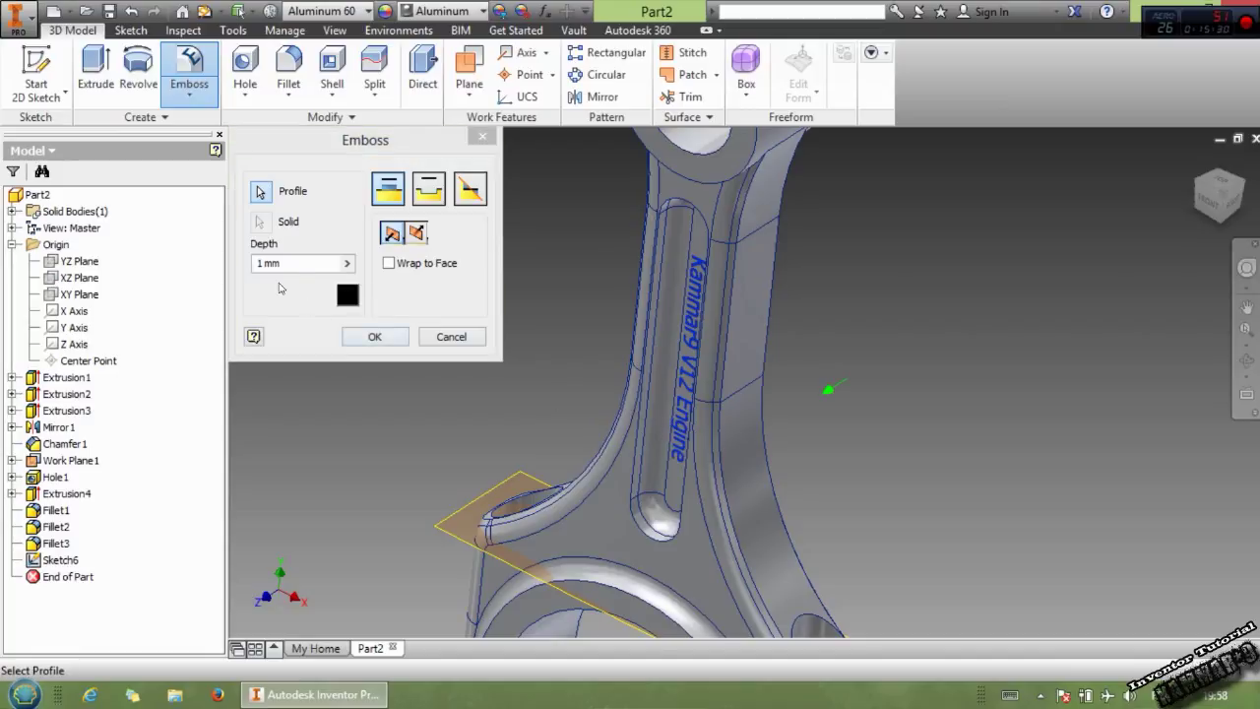
{"action": "left_click", "coordinate": [248, 258]}
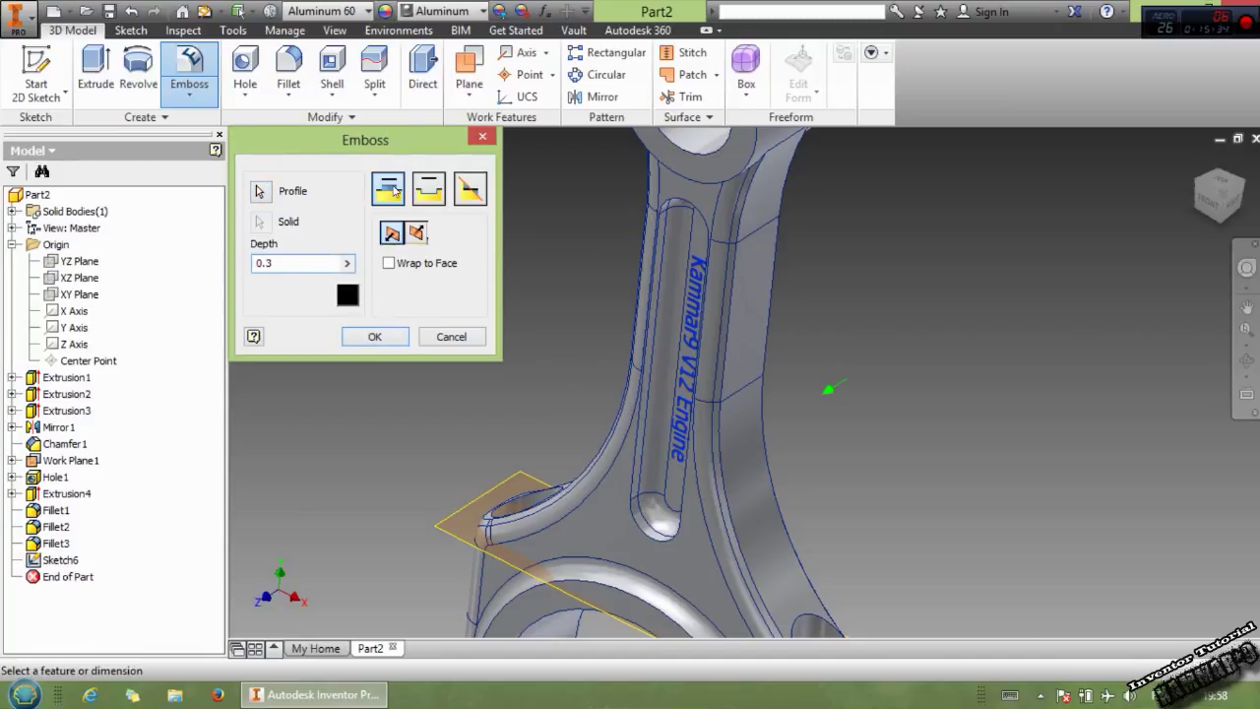
{"action": "left_click", "coordinate": [395, 337]}
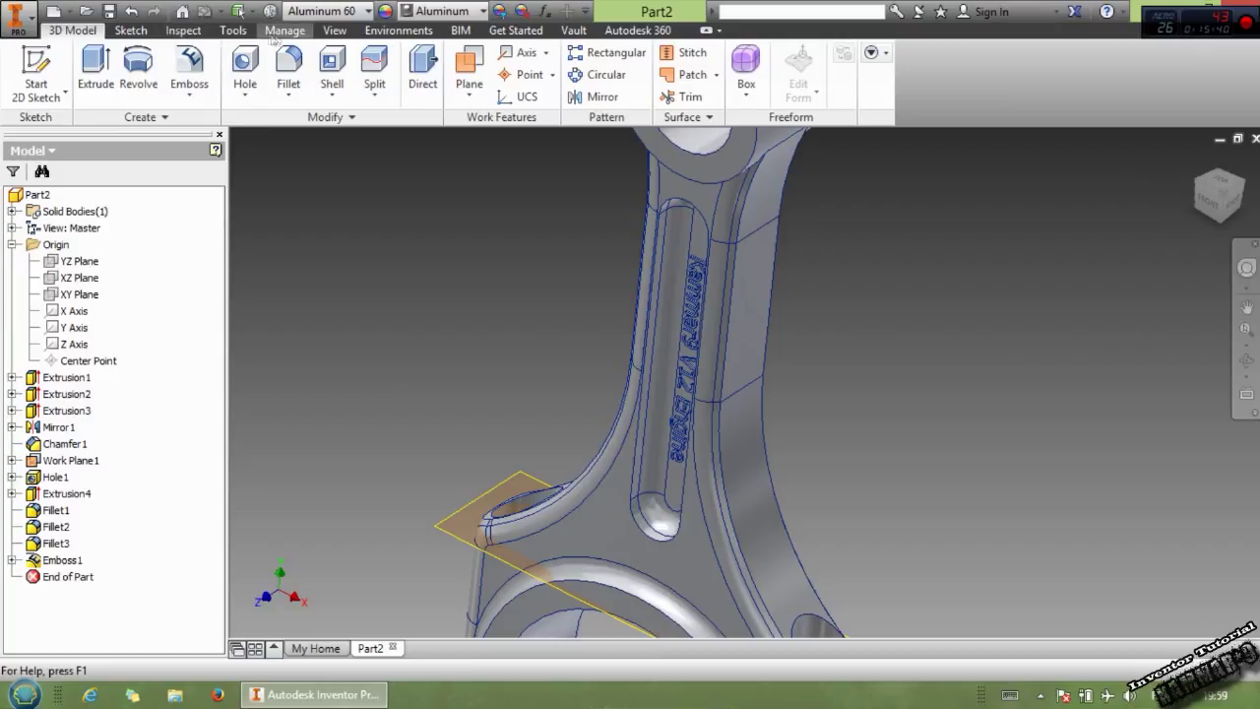
Step: Set the model's visual style to Shaded so that it is displayed without edges
{"action": "left_click", "coordinate": [335, 30]}
{"action": "left_click", "coordinate": [217, 74]}
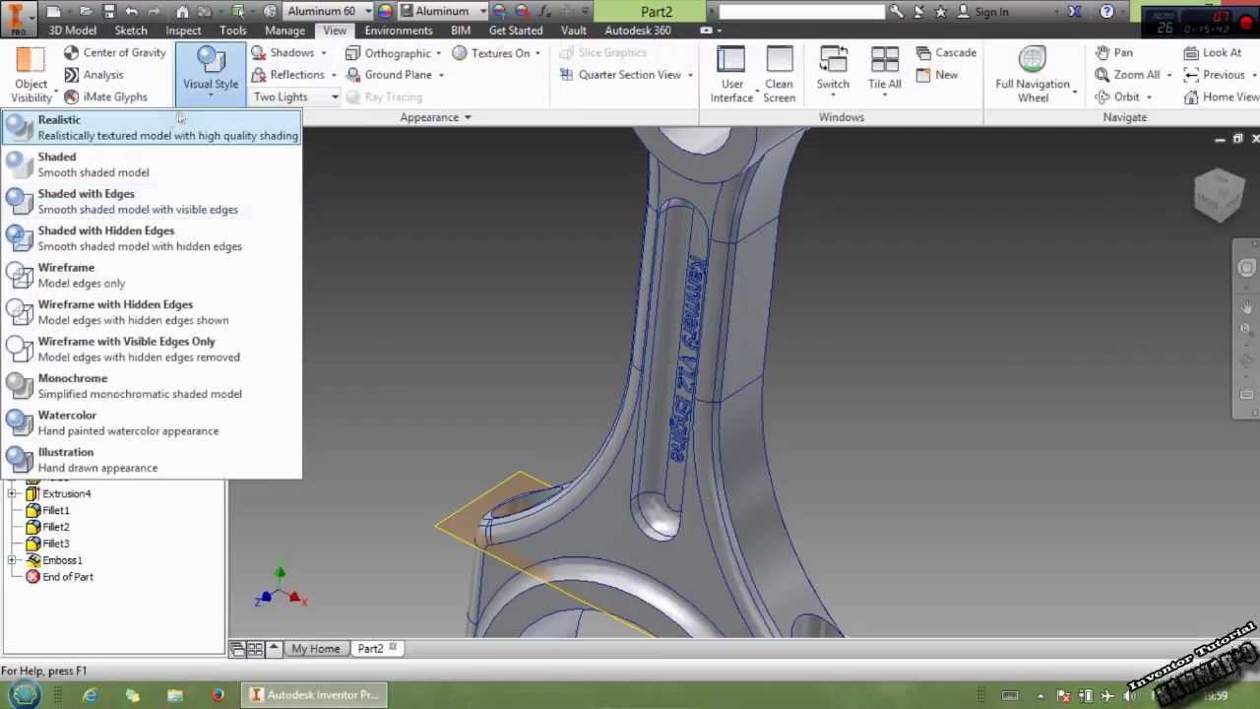
{"action": "left_click", "coordinate": [142, 169]}
Step: Hide the work plane that crosses the connecting rod at the bolt seats
{"action": "scroll", "coordinate": [837, 339], "scroll_direction": "up", "scroll_amount": 3}
{"action": "middle_click_drag", "start_coordinate": [836, 339], "coordinate": [865, 331]}
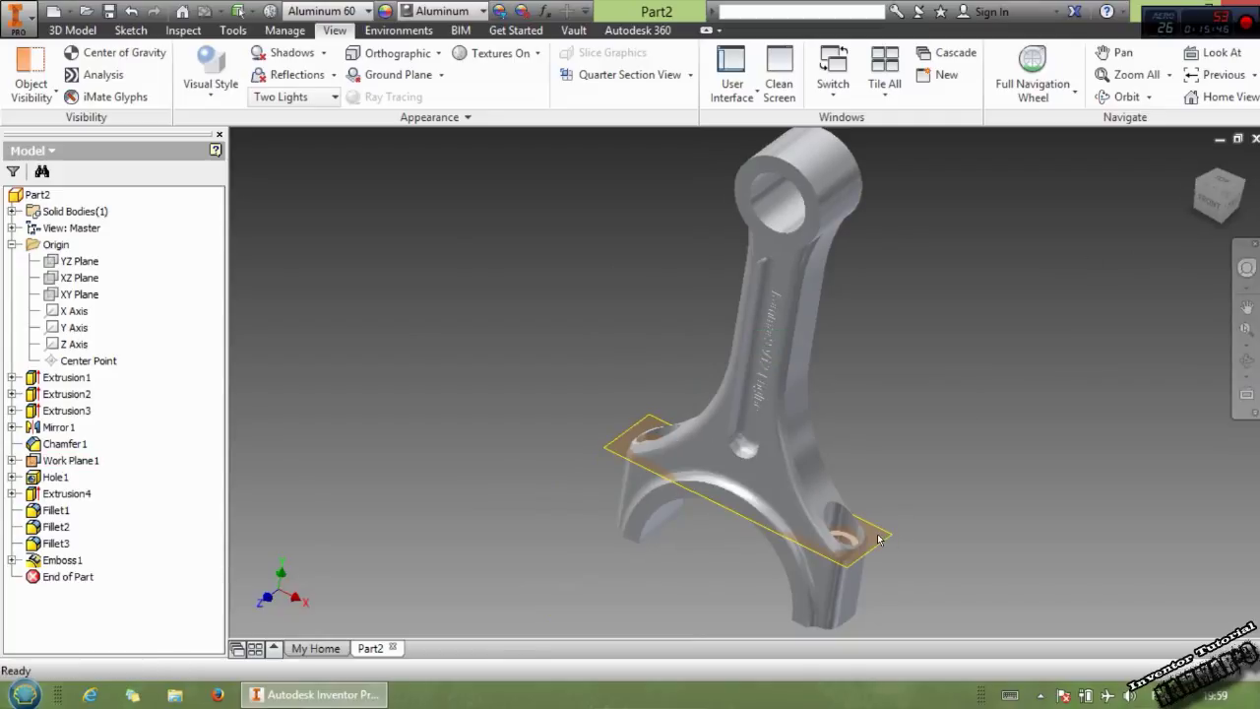
{"action": "left_click", "coordinate": [614, 450]}
{"action": "right_click", "coordinate": [61, 460]}
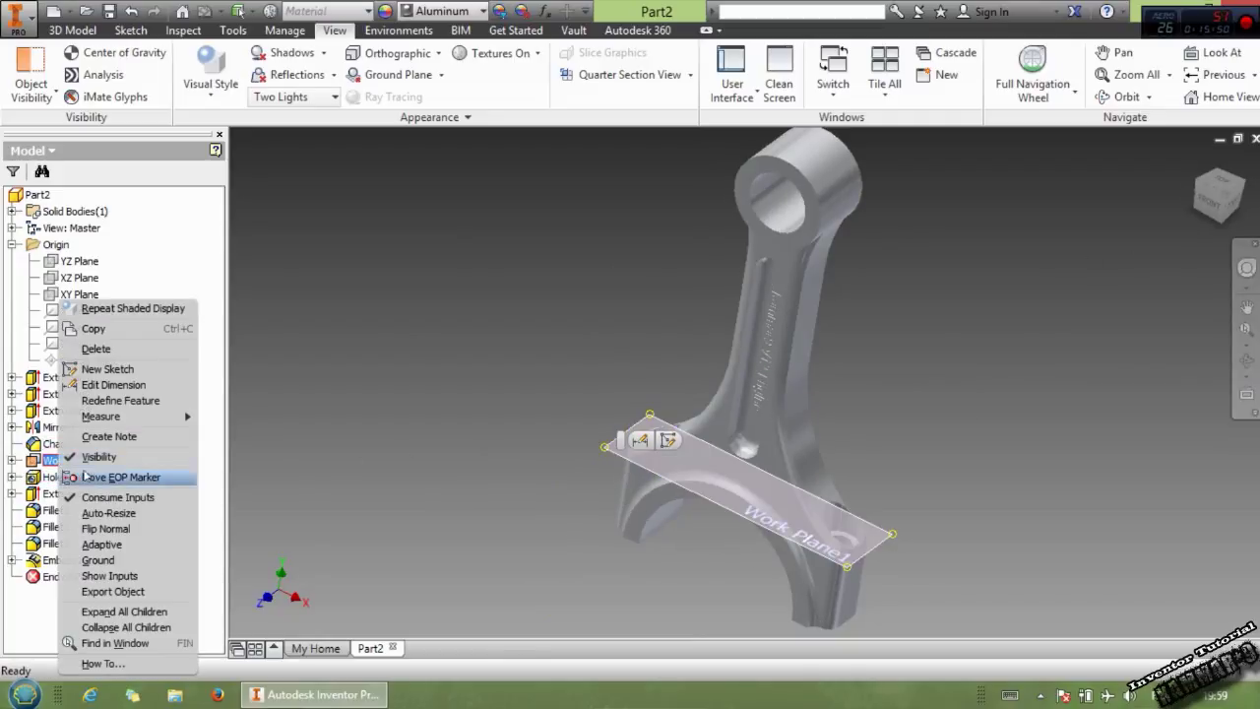
{"action": "left_click", "coordinate": [100, 466]}
Step: Examine the connecting rod from several sides, including its rings, bolt seats, shank slots and embossed lettering
{"action": "middle_click_drag", "start_coordinate": [880, 476], "coordinate": [827, 481]}
{"action": "mouse_move", "coordinate": [1202, 210]}
{"action": "left_mouse_down"}
{"action": "mouse_move", "coordinate": [1176, 285]}
{"action": "mouse_move", "coordinate": [1157, 221]}
{"action": "mouse_move", "coordinate": [1112, 266]}
{"action": "mouse_move", "coordinate": [1088, 258]}
{"action": "mouse_move", "coordinate": [1009, 334]}
{"action": "mouse_move", "coordinate": [878, 280]}
{"action": "left_mouse_up"}
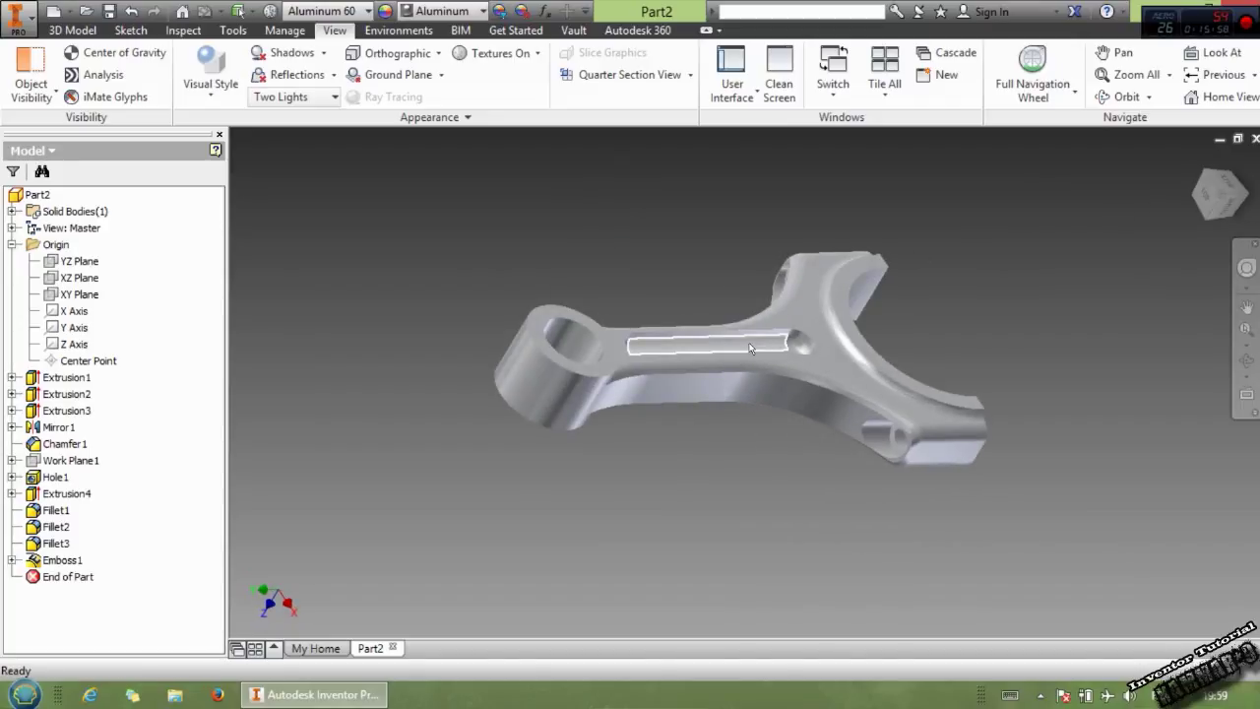
{"action": "left_click", "coordinate": [1204, 219]}
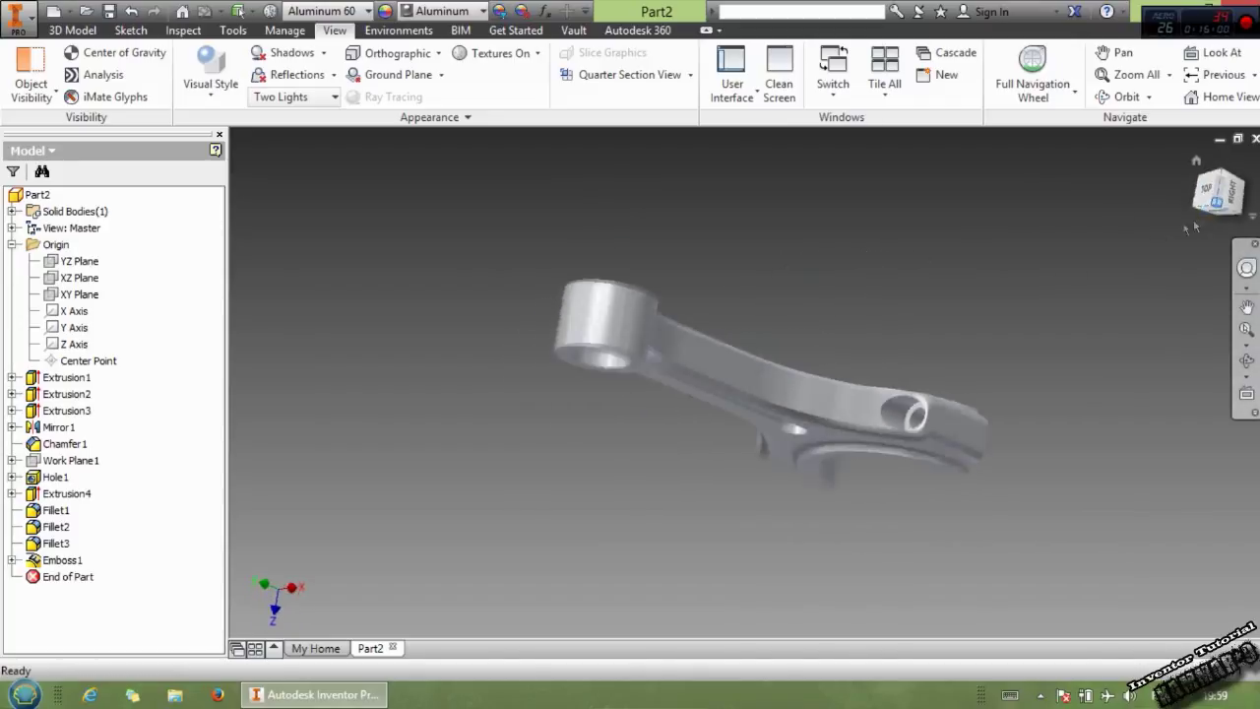
{"action": "left_click_drag", "start_coordinate": [1194, 210], "coordinate": [1136, 238]}
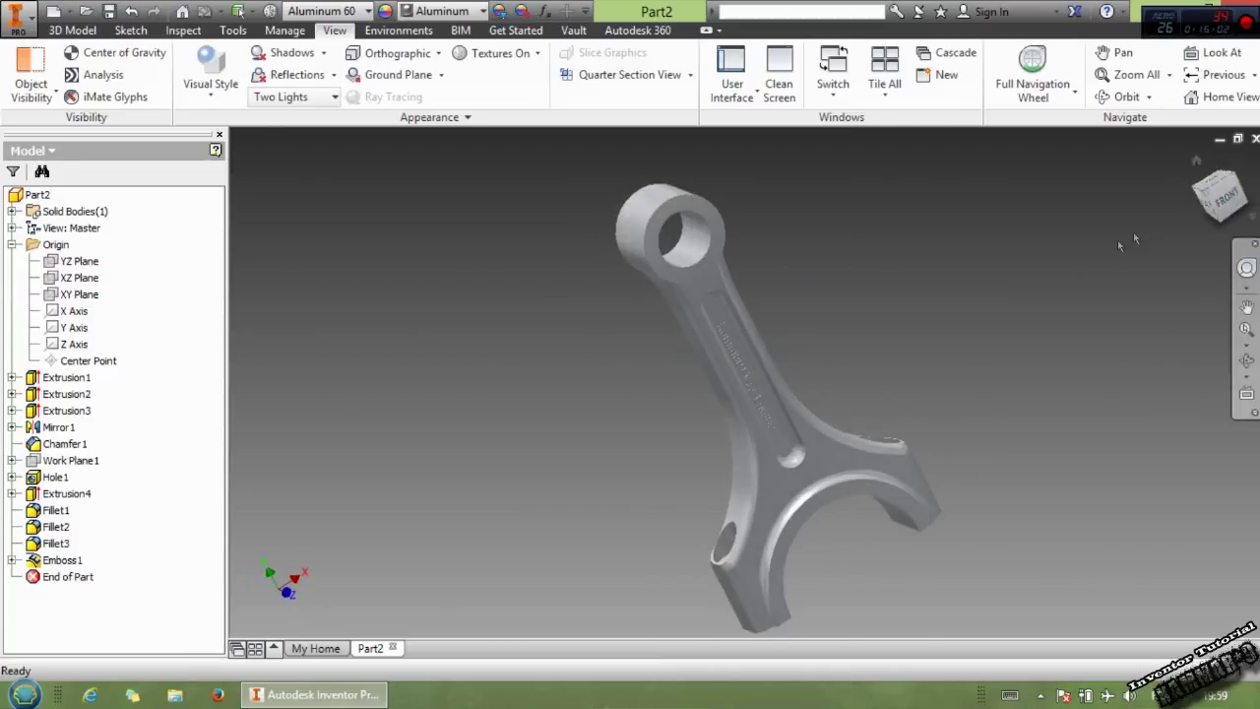
{"action": "left_click_drag", "start_coordinate": [1206, 194], "coordinate": [1238, 185]}
{"action": "middle_click_drag", "start_coordinate": [748, 622], "coordinate": [741, 516]}
{"action": "middle_click_drag", "start_coordinate": [872, 396], "coordinate": [842, 429]}
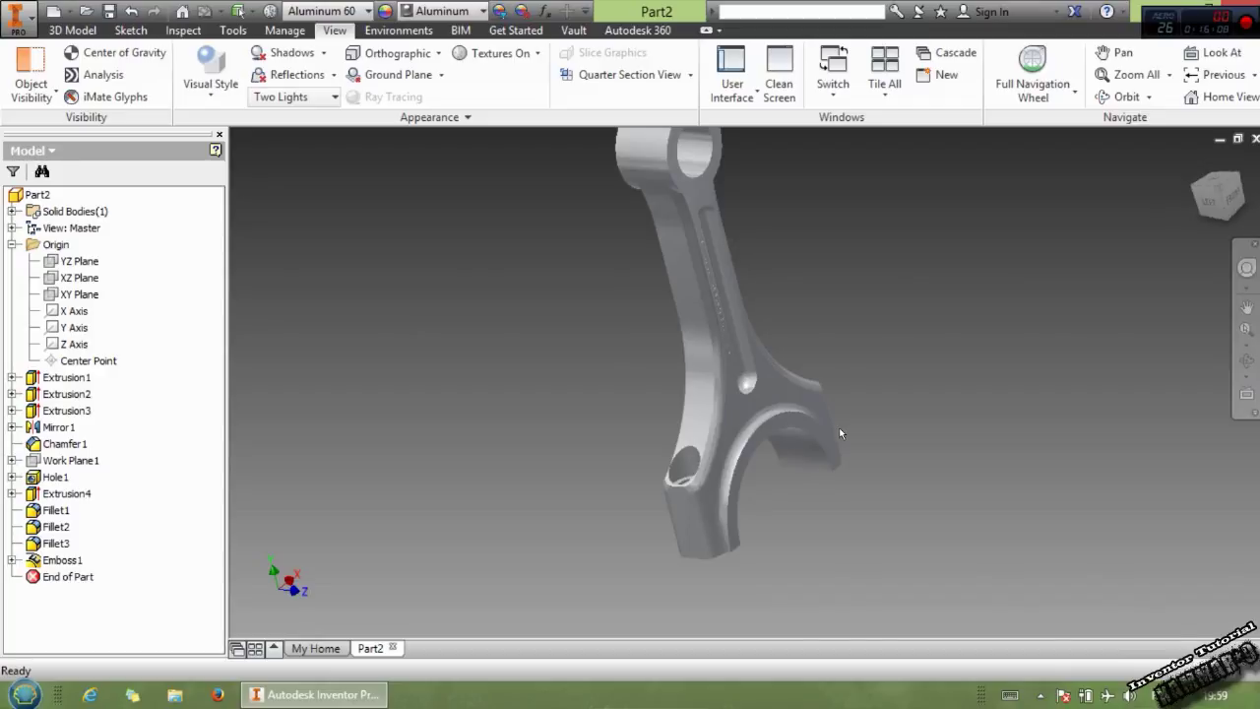
{"action": "middle_click_drag", "start_coordinate": [840, 433], "coordinate": [815, 455]}
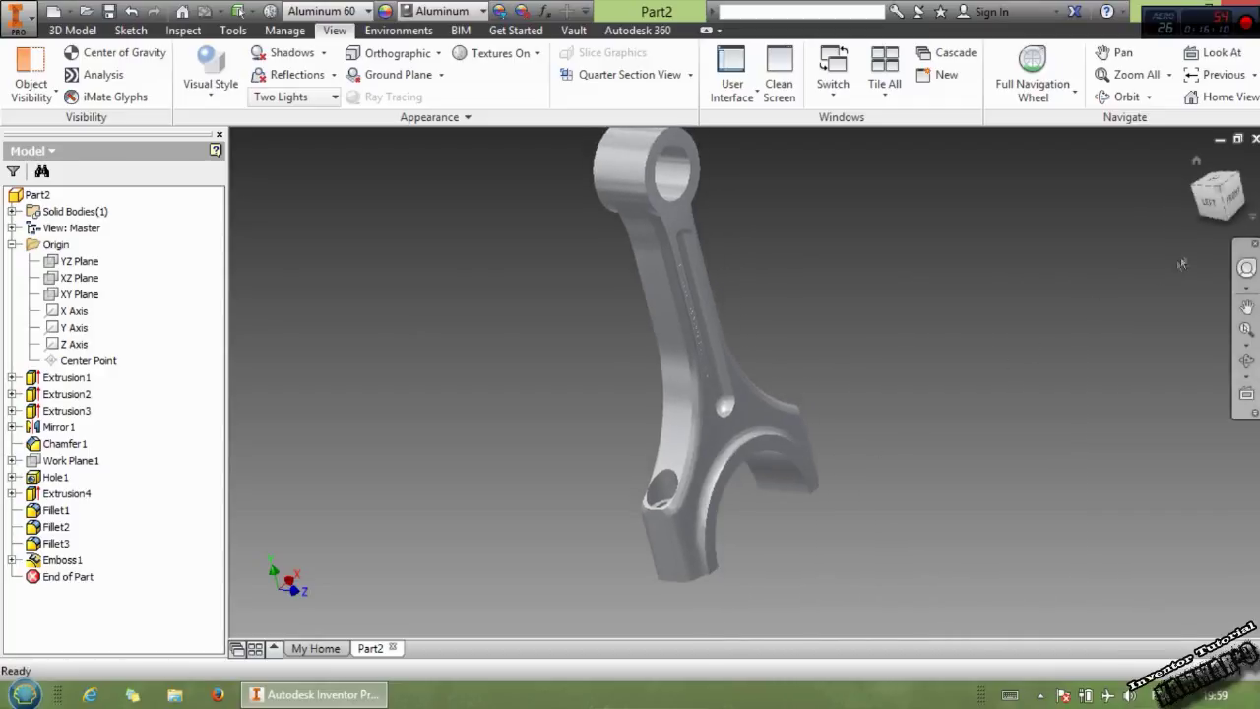